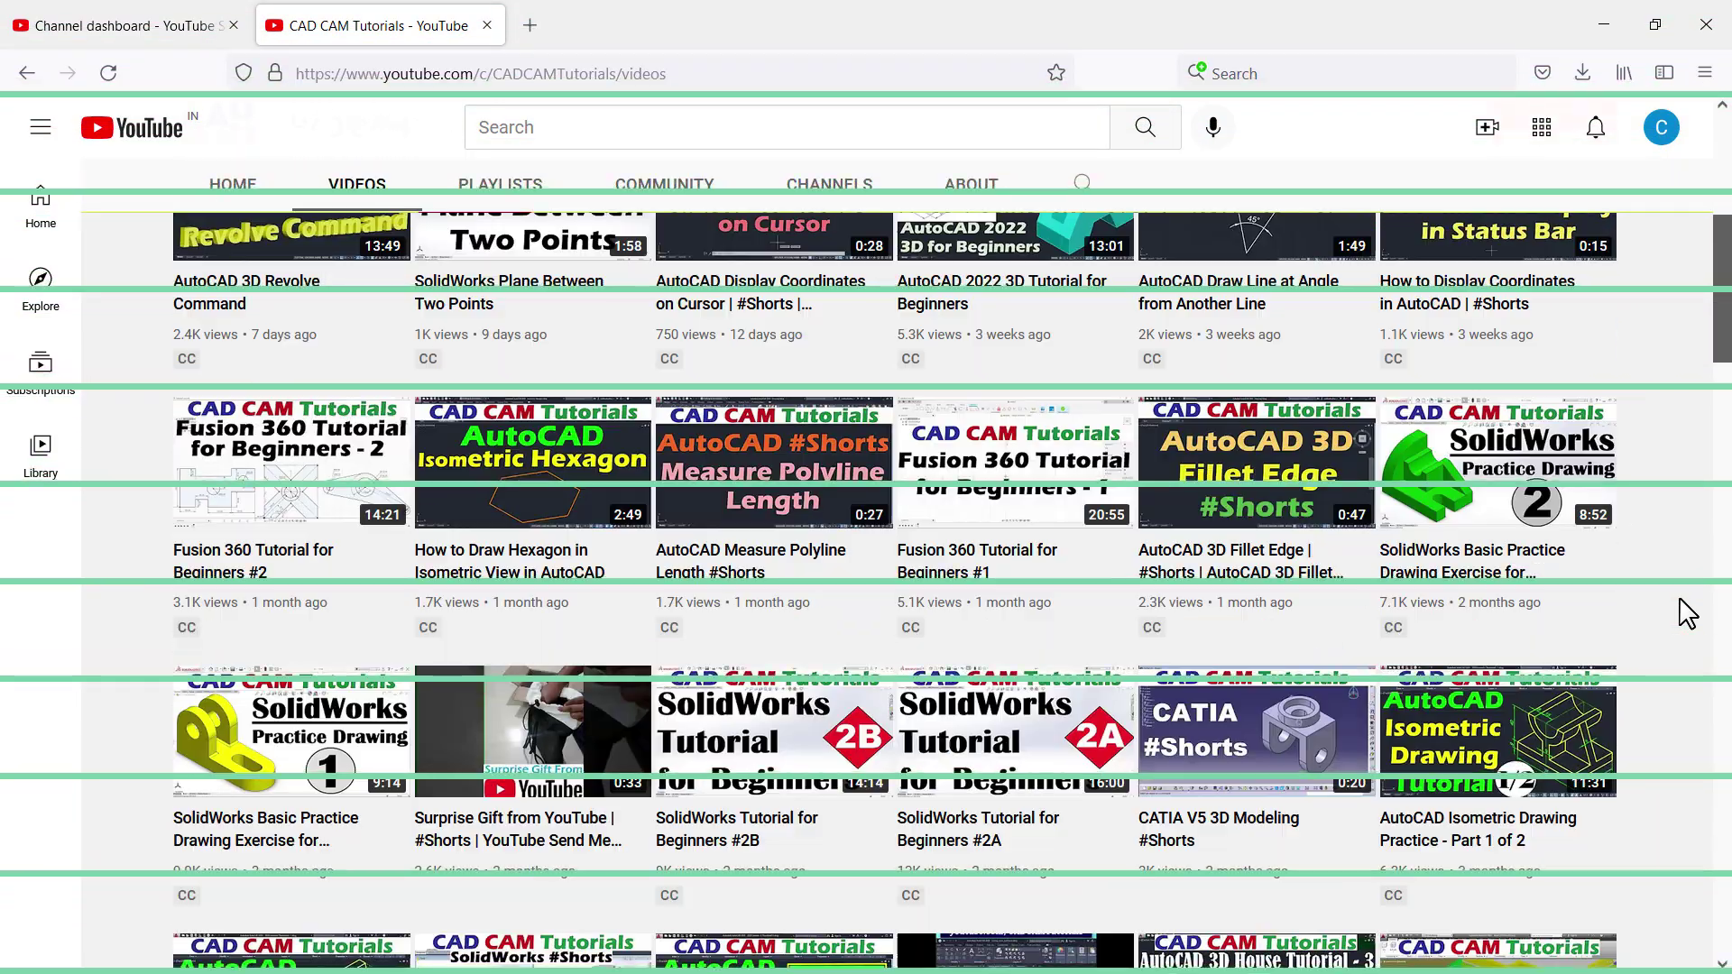
- Set the CAD CAM Tutorials YouTube channel's notifications to All
scroll(1687, 613, down, 10)
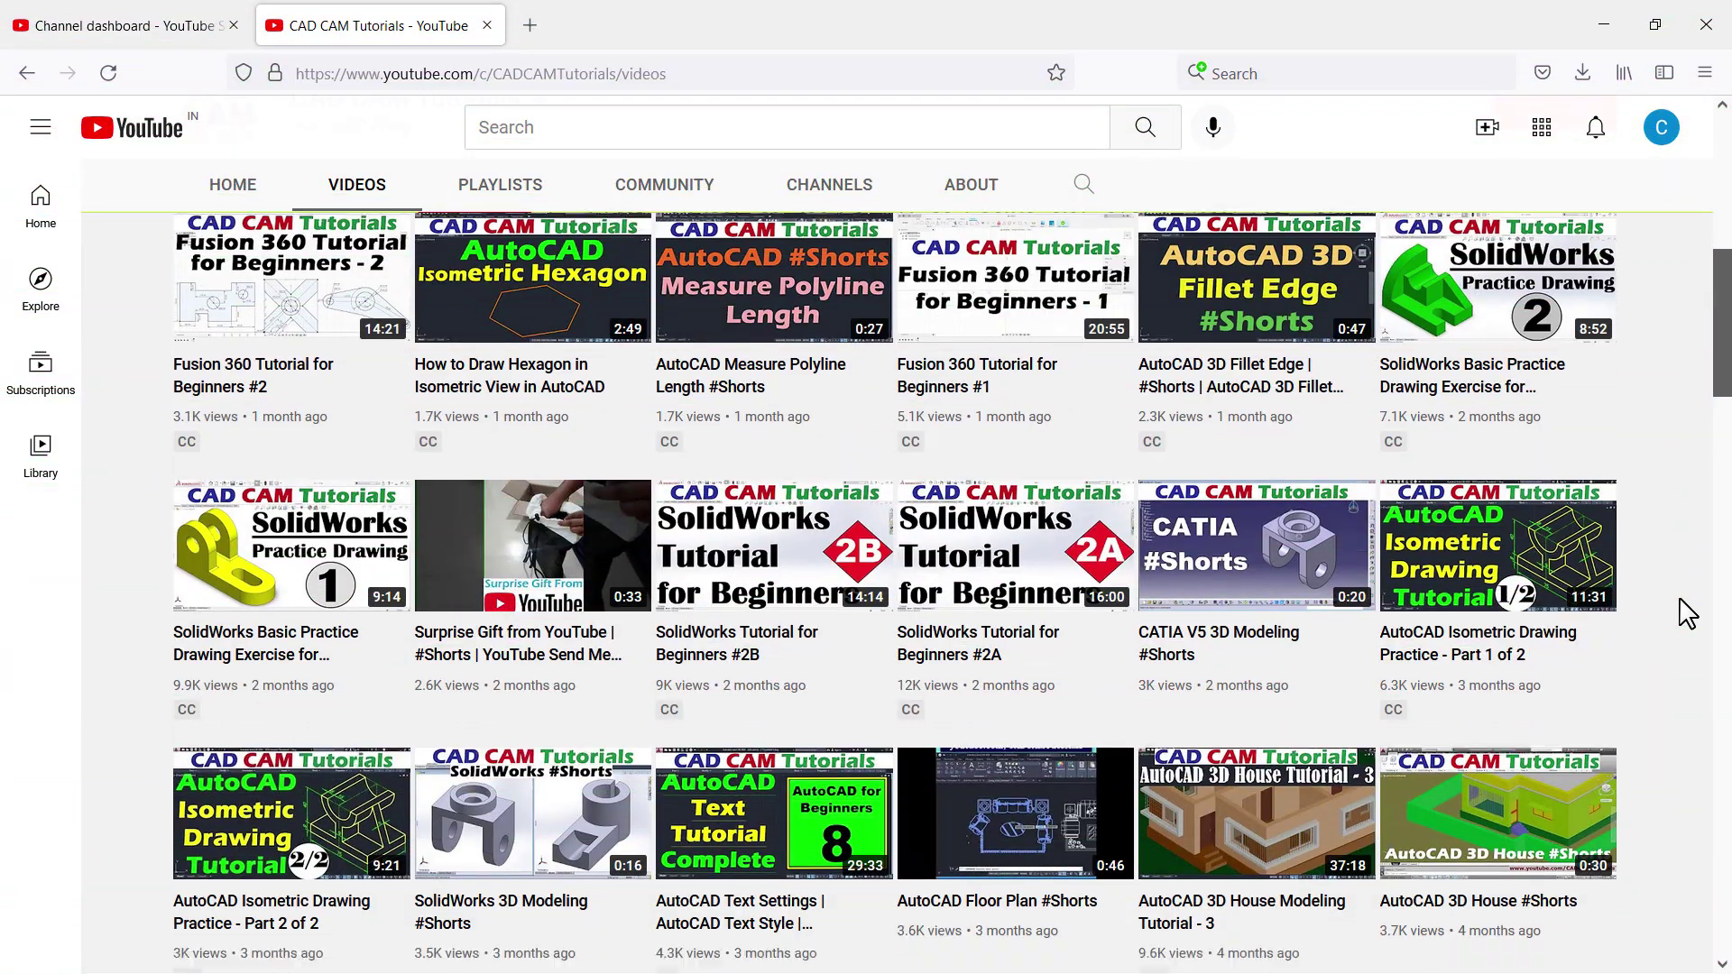
scroll(1687, 614, down, 5)
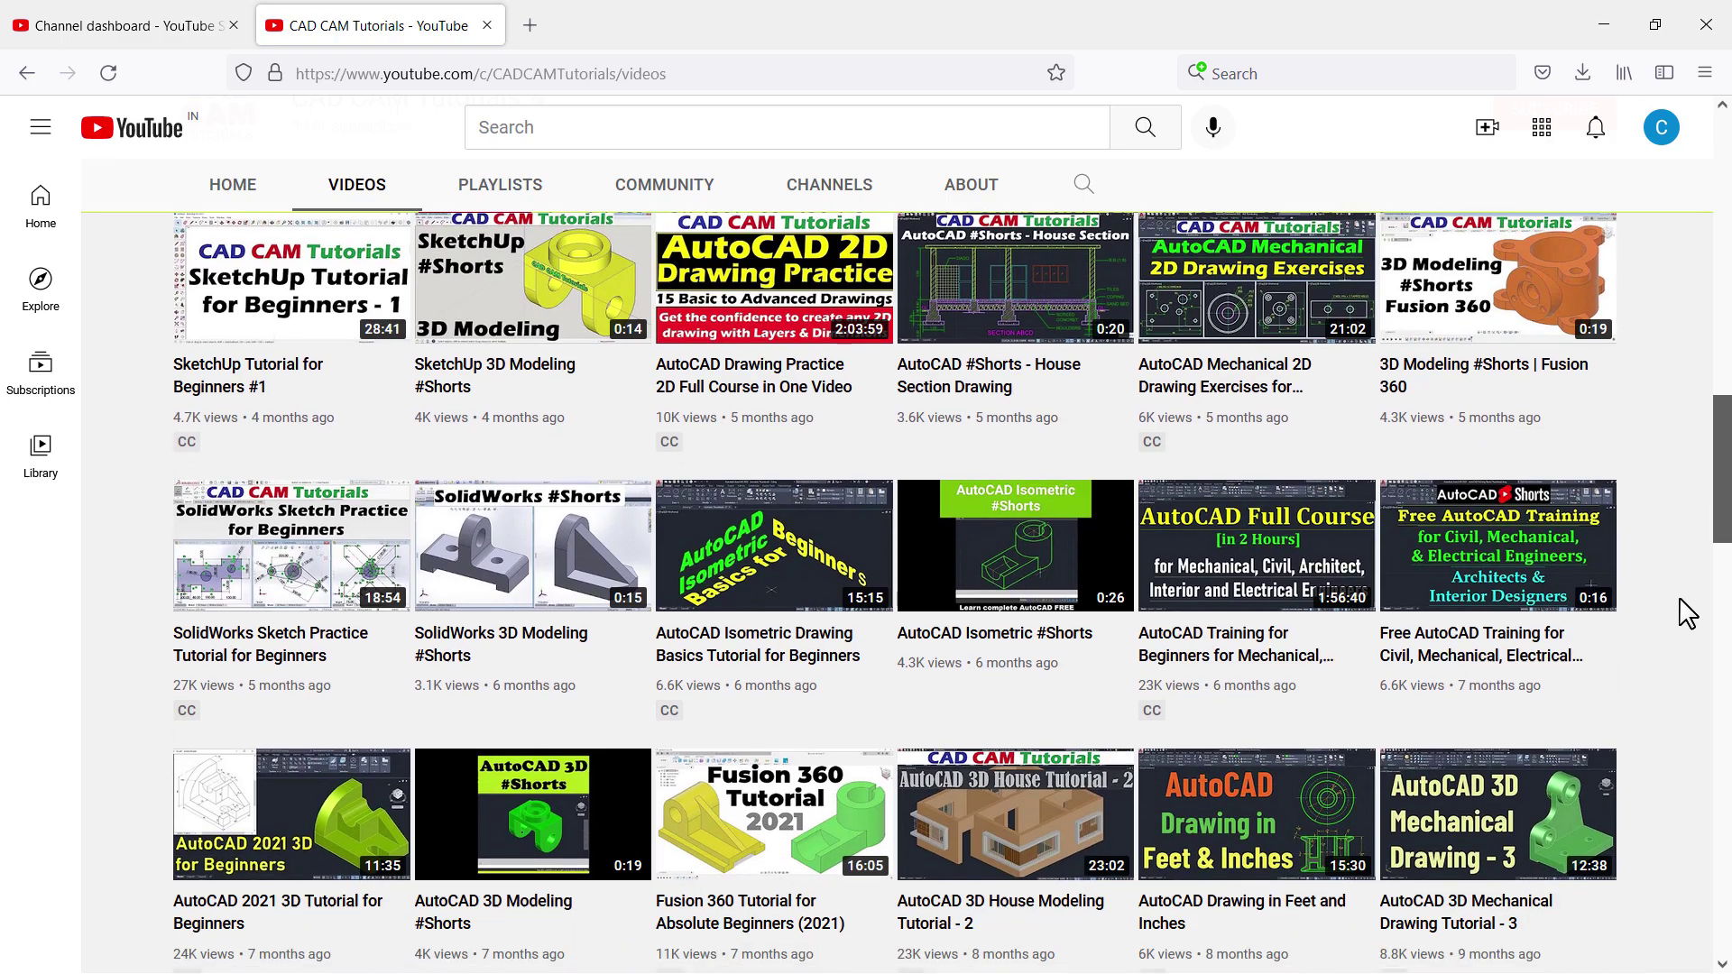
scroll(1687, 613, down, 3)
scroll(1689, 611, up, 20)
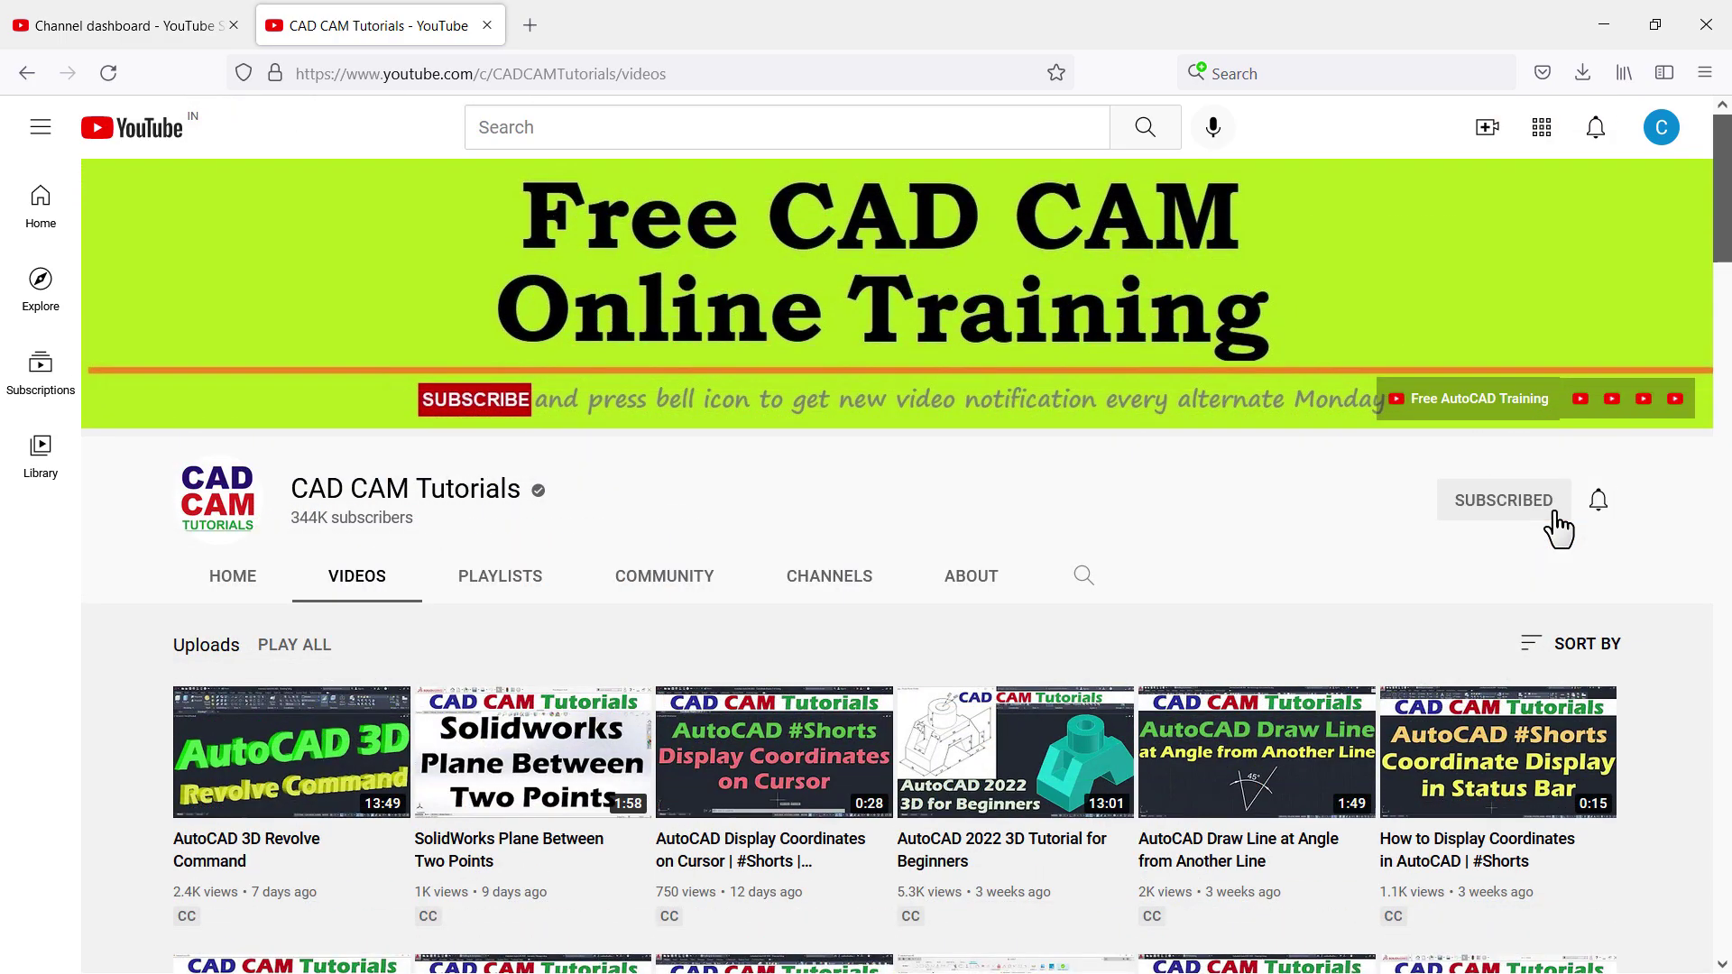
click(1598, 502)
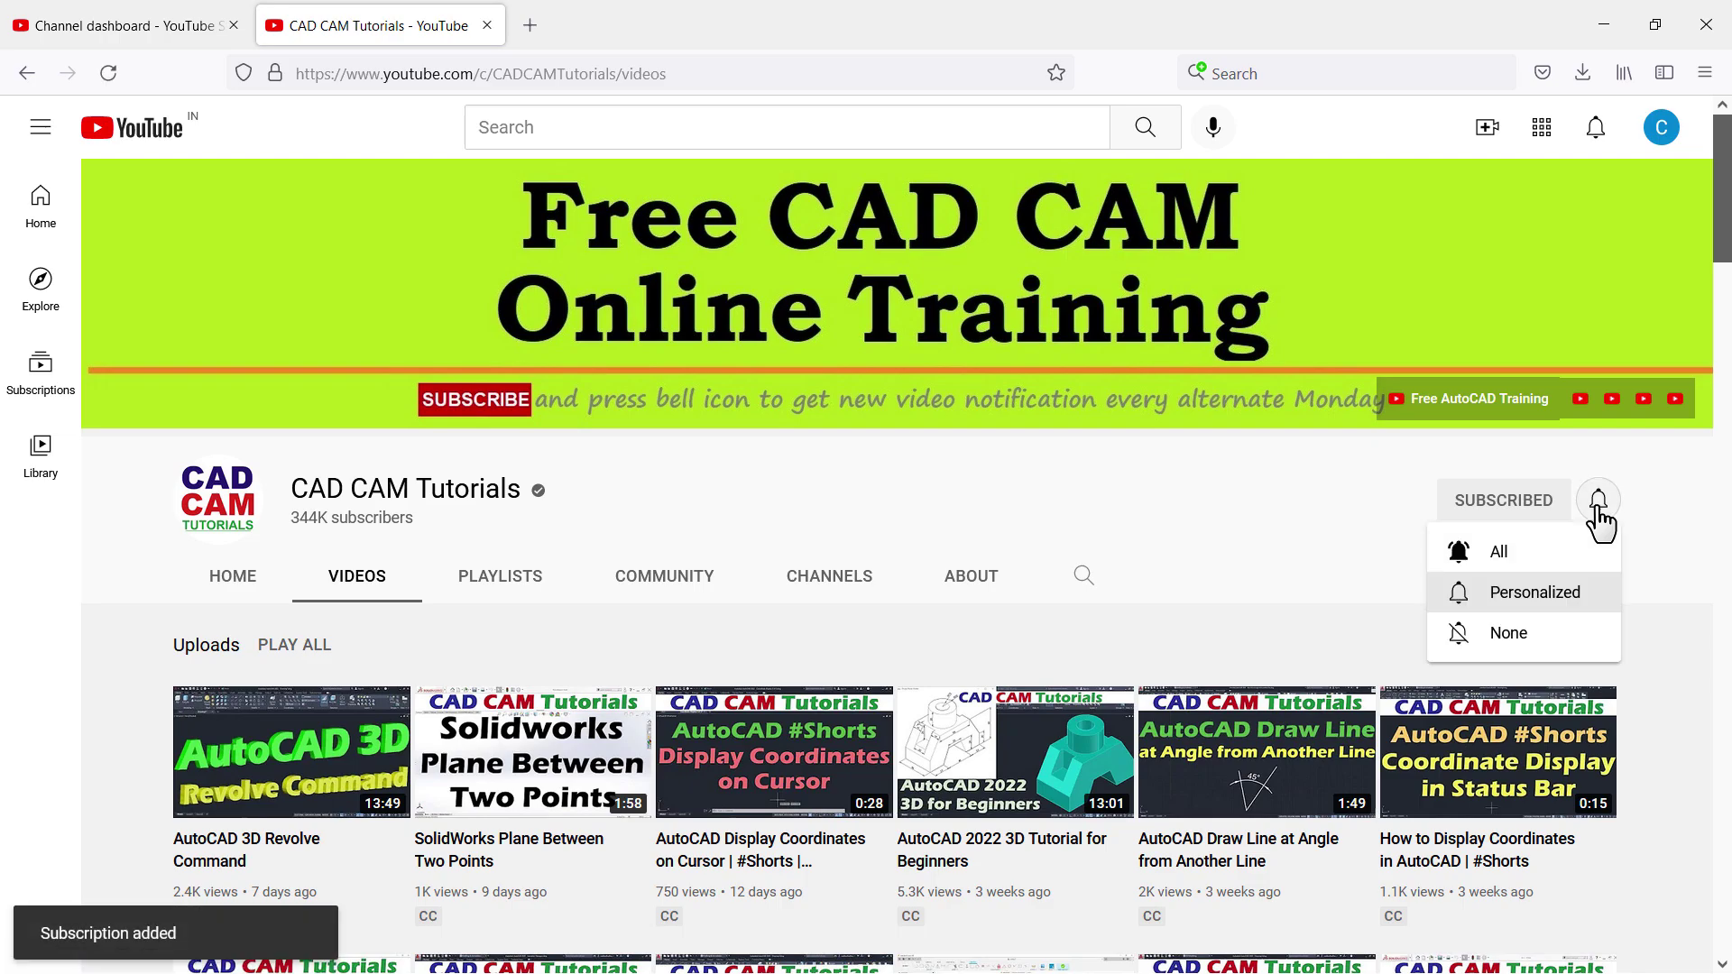
click(1505, 552)
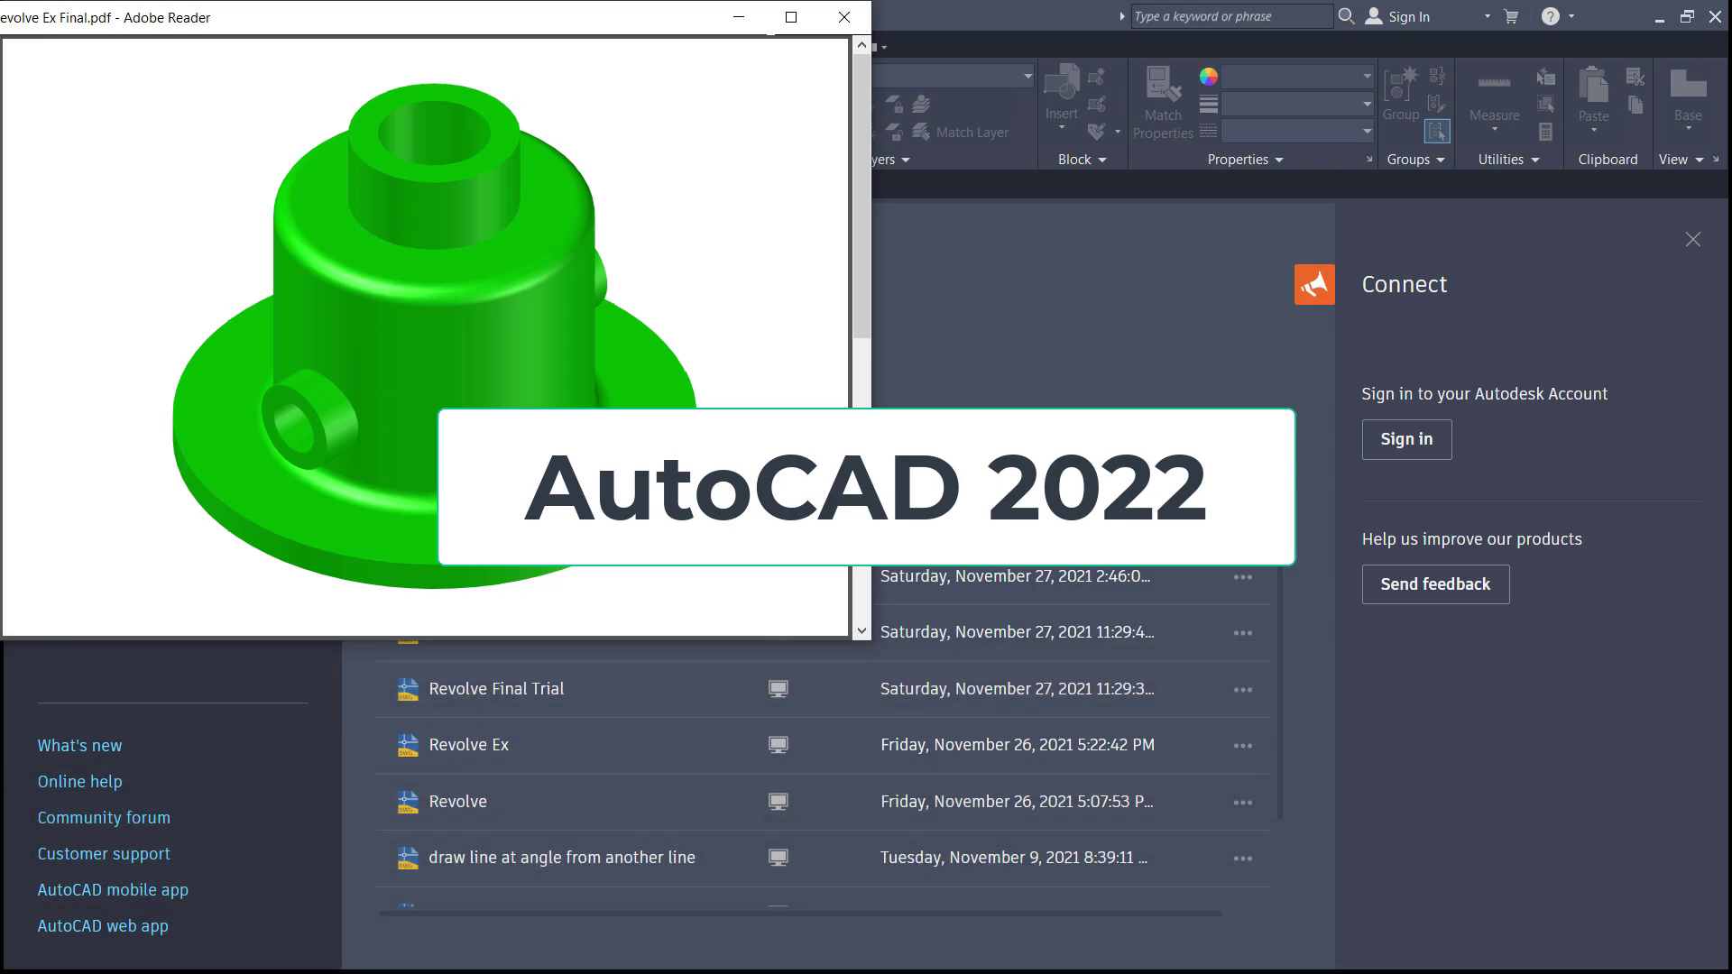
- Scroll the reference PDF to its dimensioned section drawing, then return to AutoCAD's start page
scroll(424, 334, down, 3)
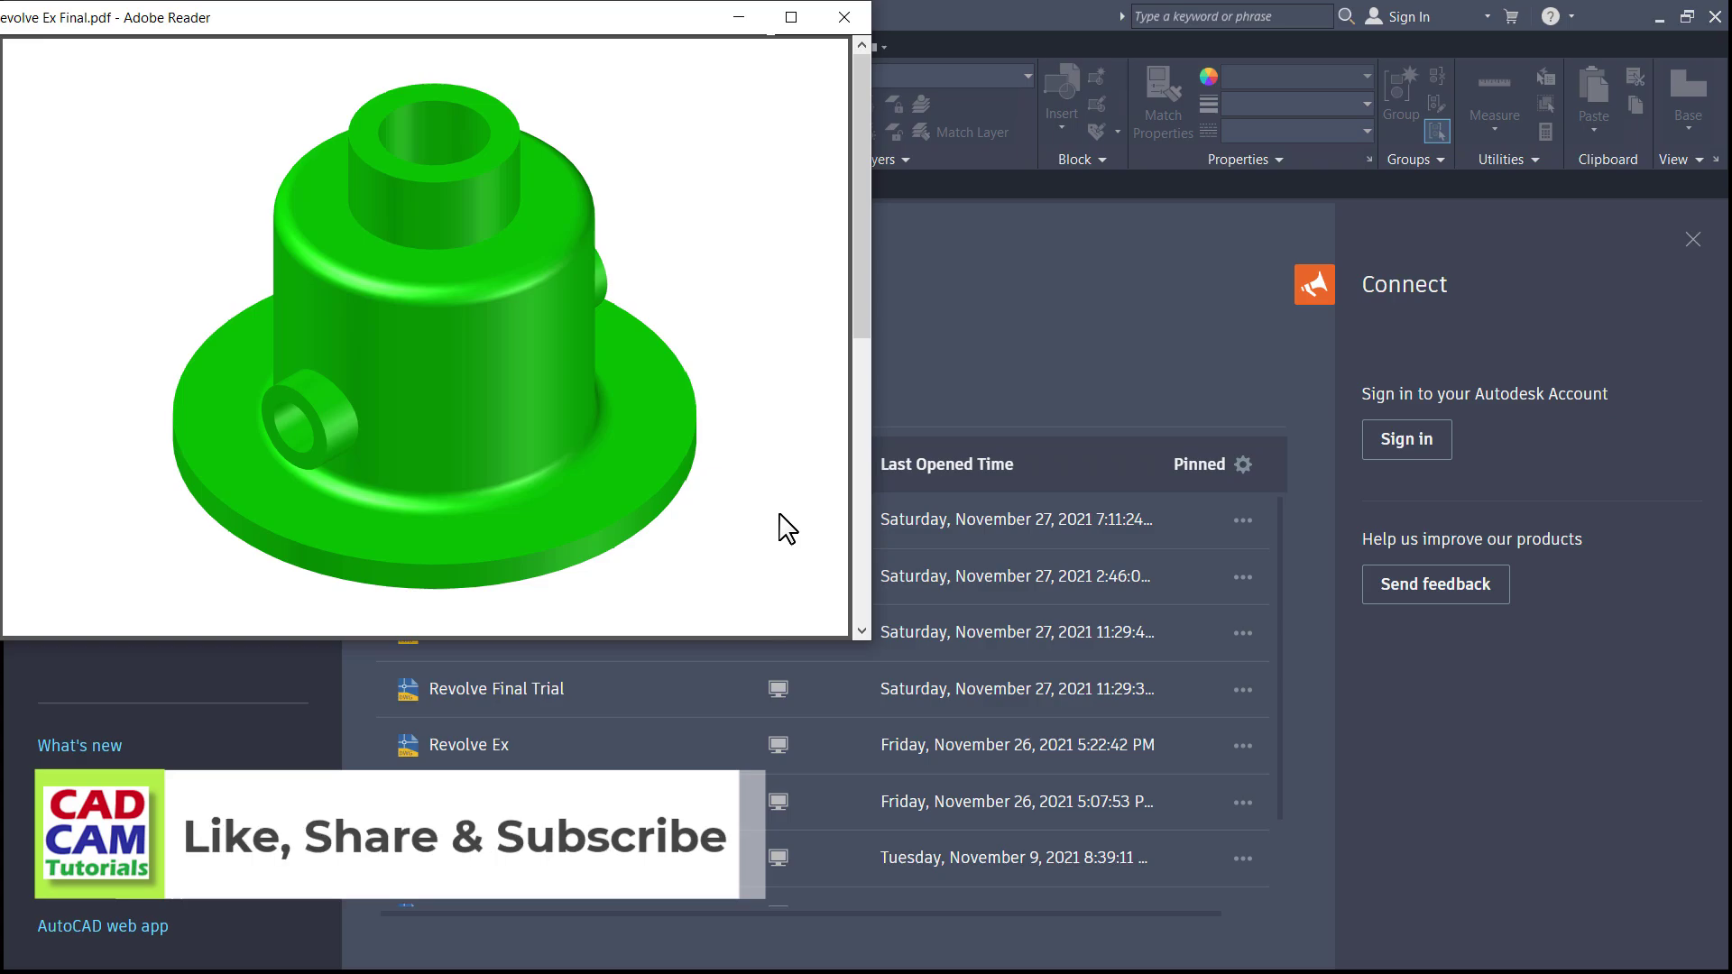
scroll(786, 528, down, 3)
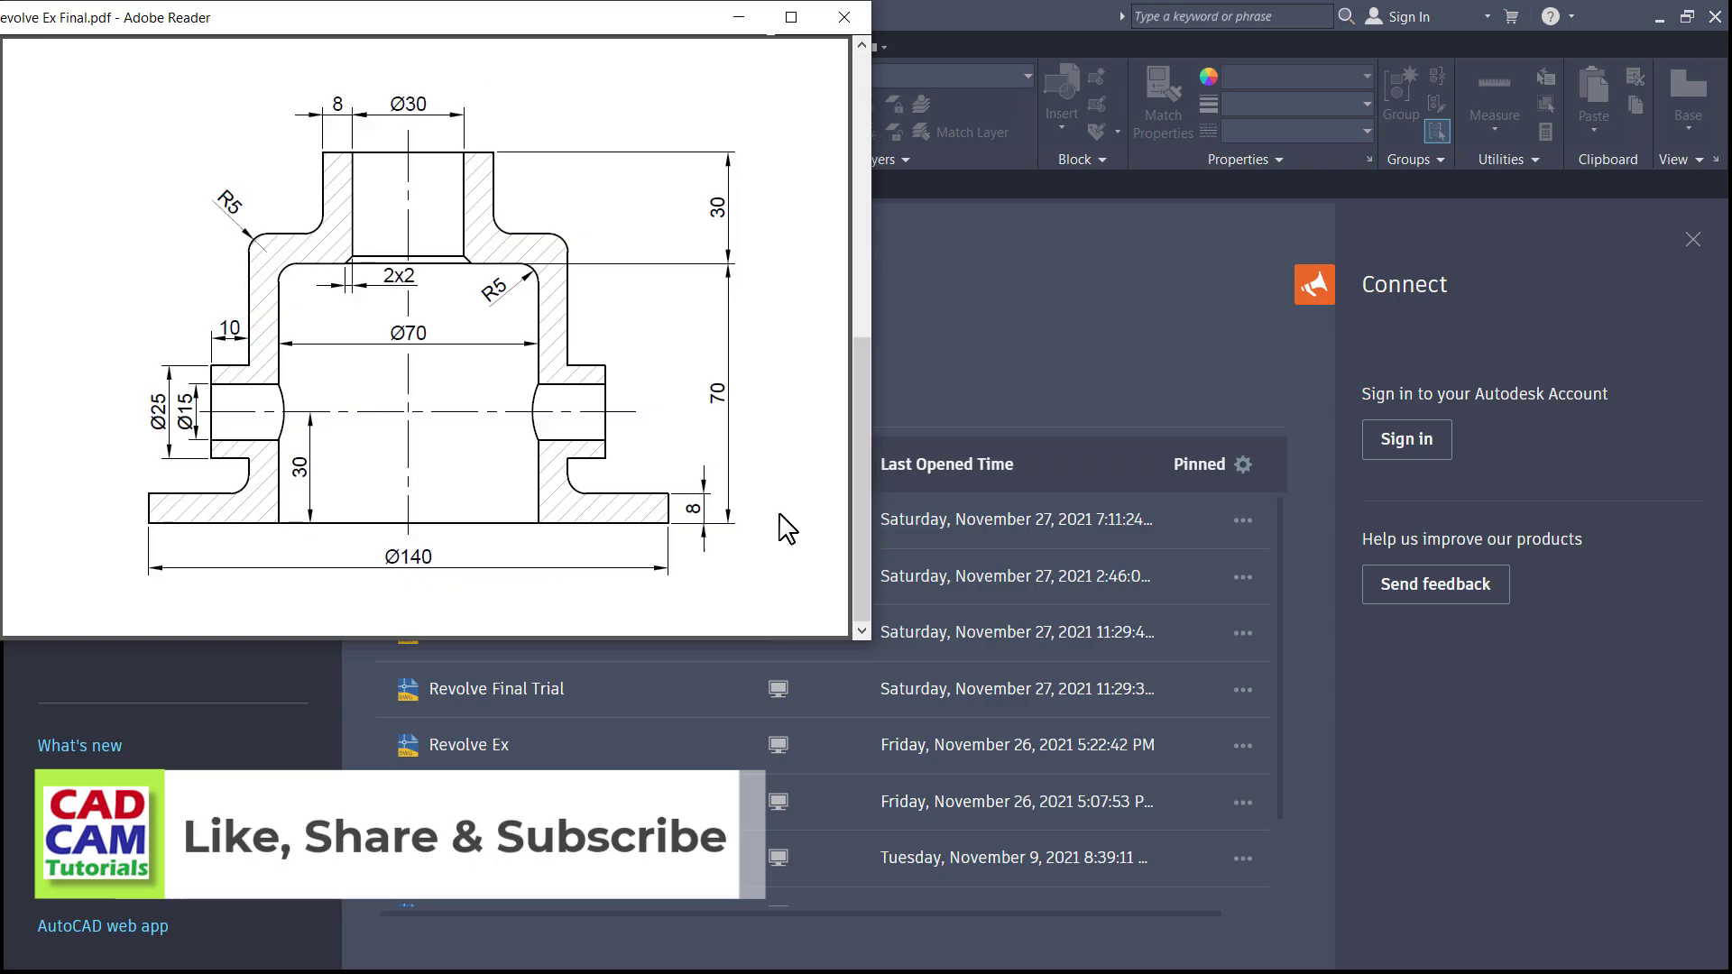
click(1037, 364)
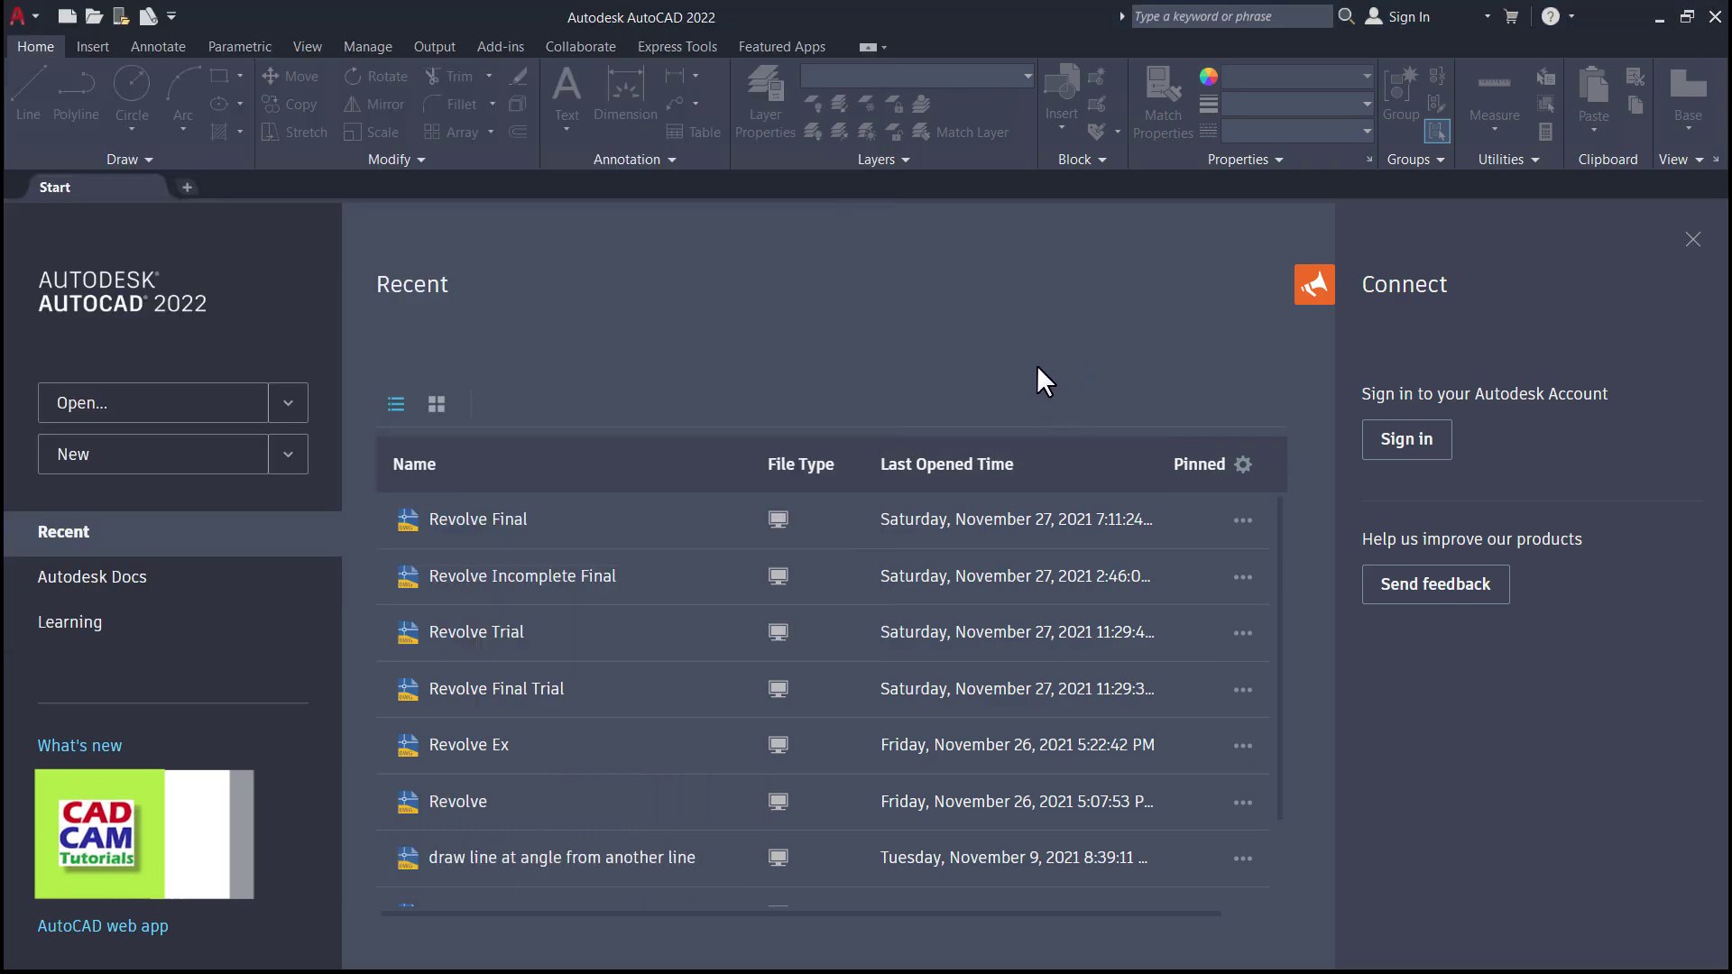
- Create a new drawing, Drawing4, from the acadiso metric template
click(288, 455)
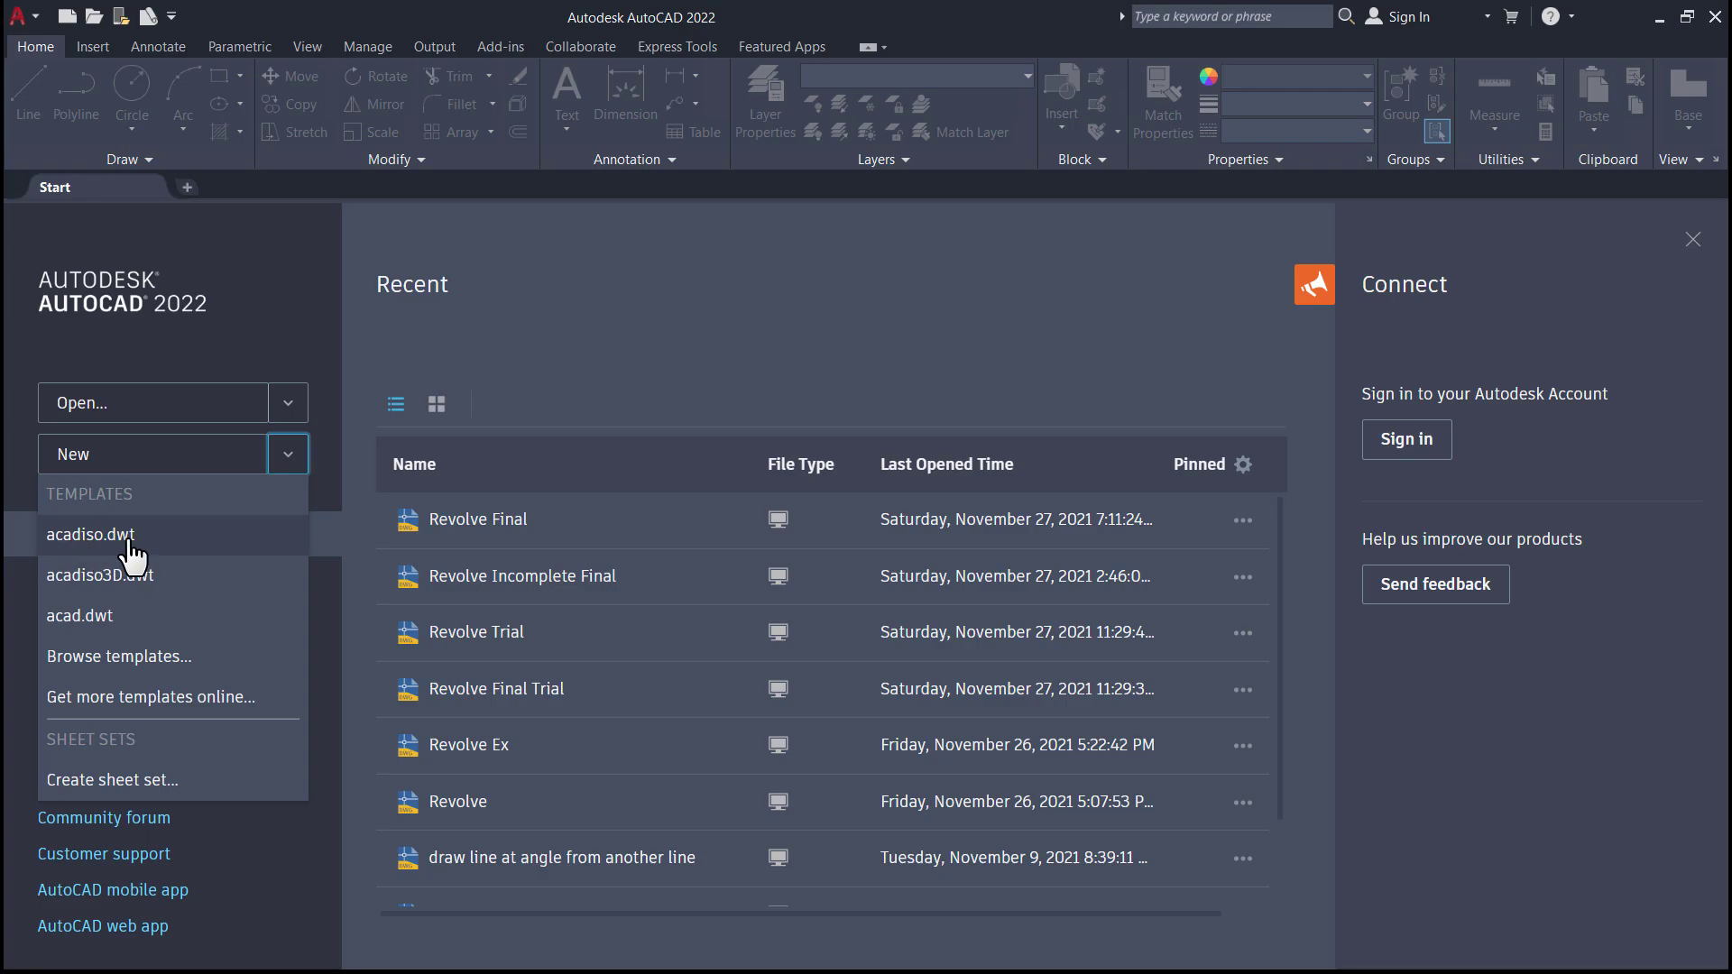
click(157, 666)
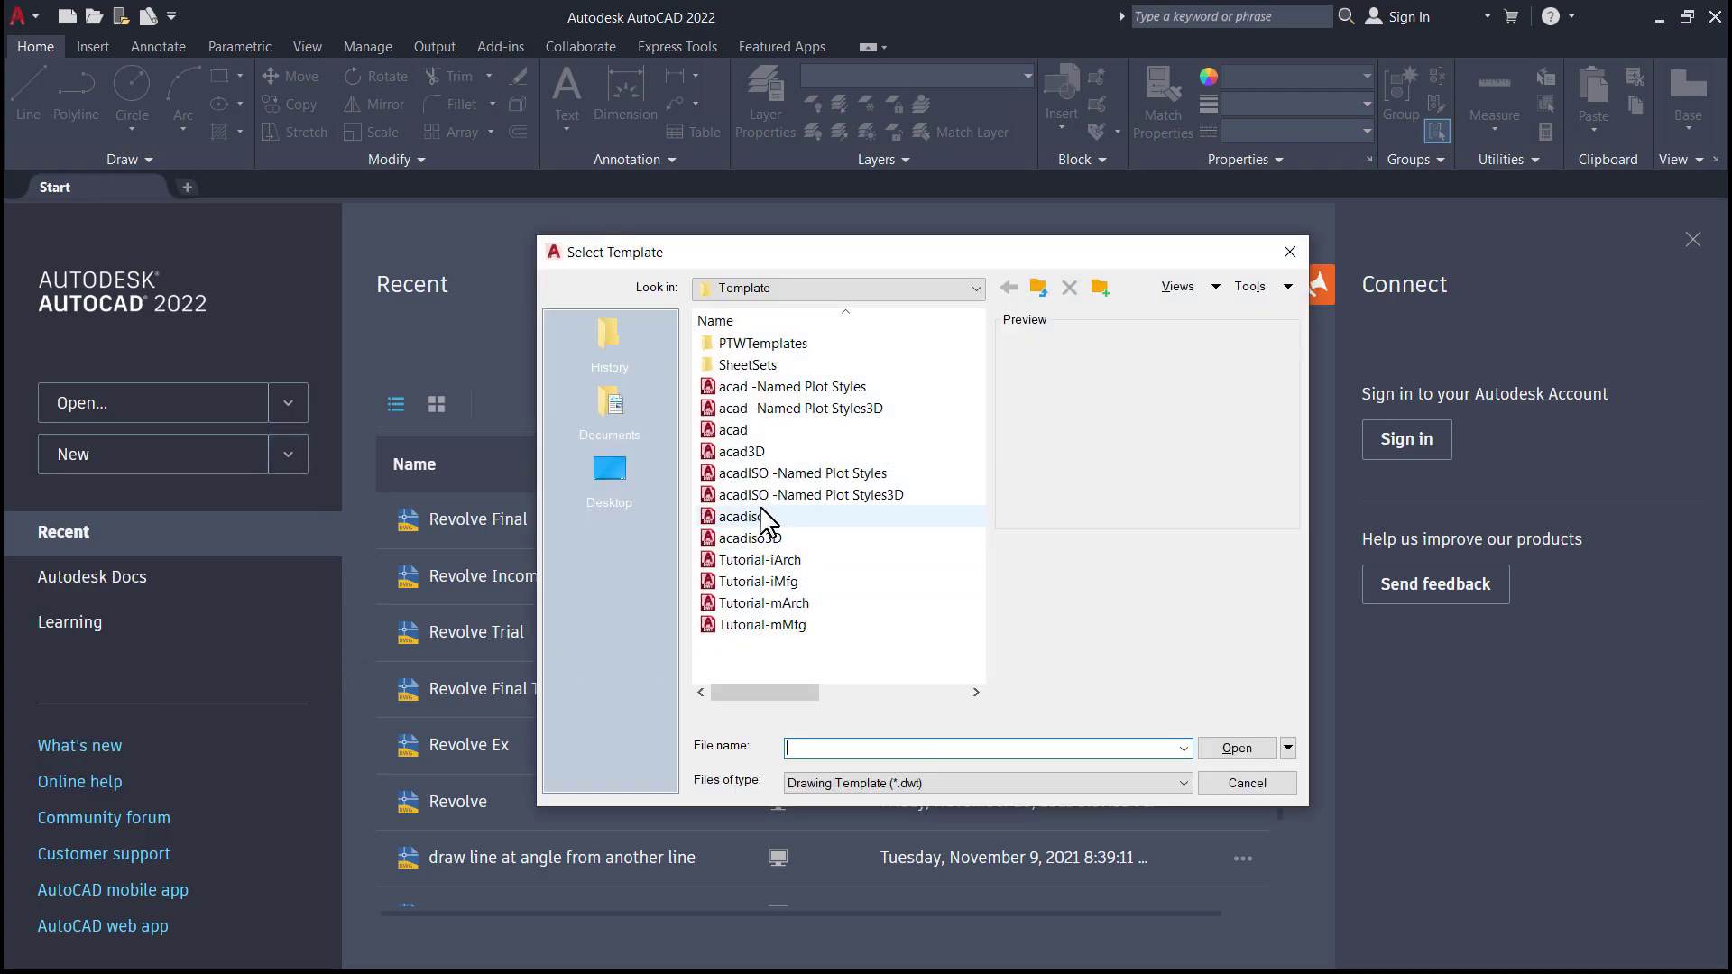
click(762, 518)
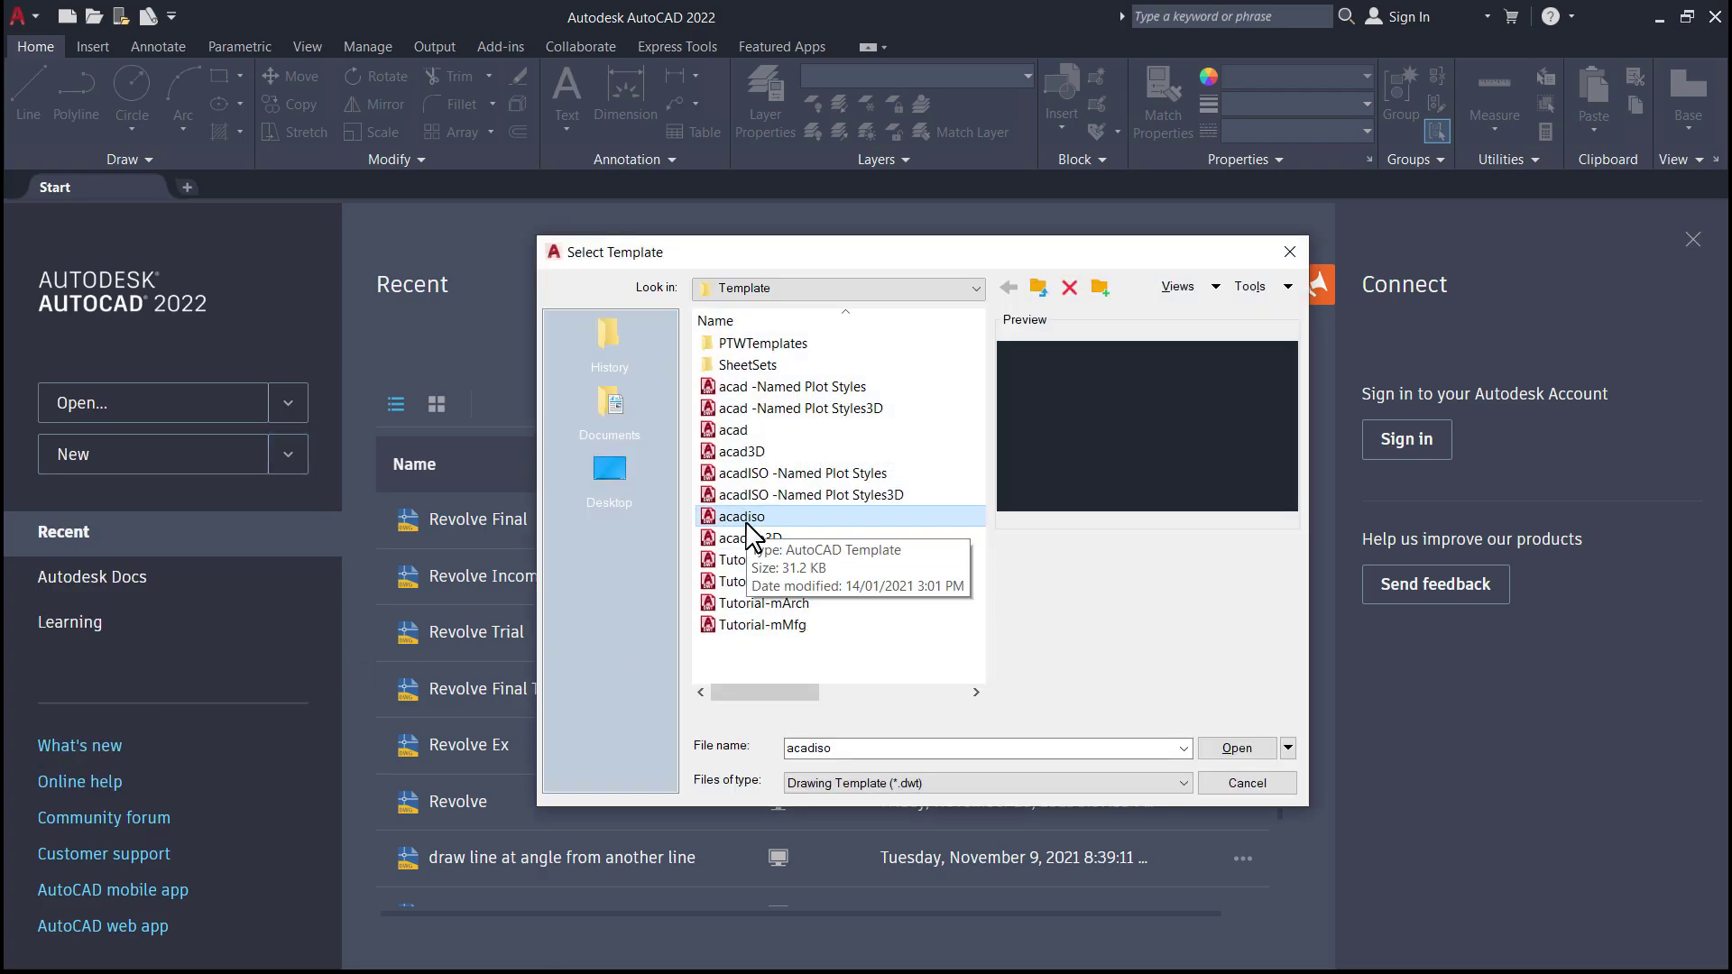
click(1251, 754)
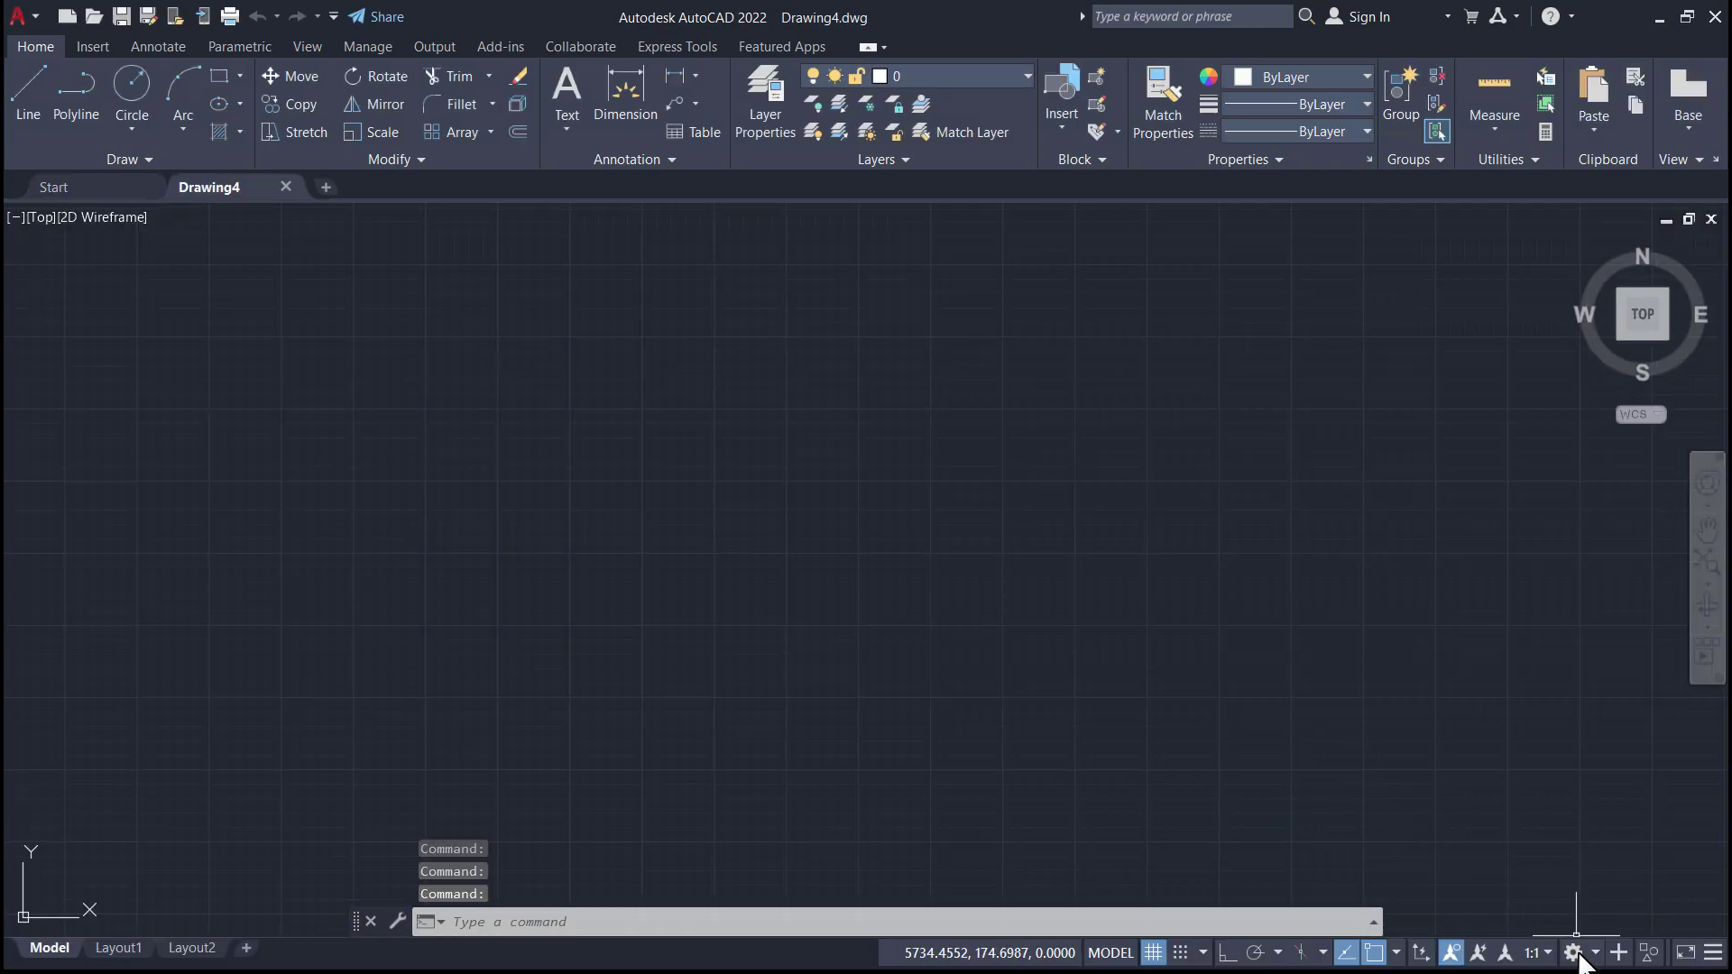
- Switch to the 3D Modeling workspace and set the SE Isometric view
click(1574, 954)
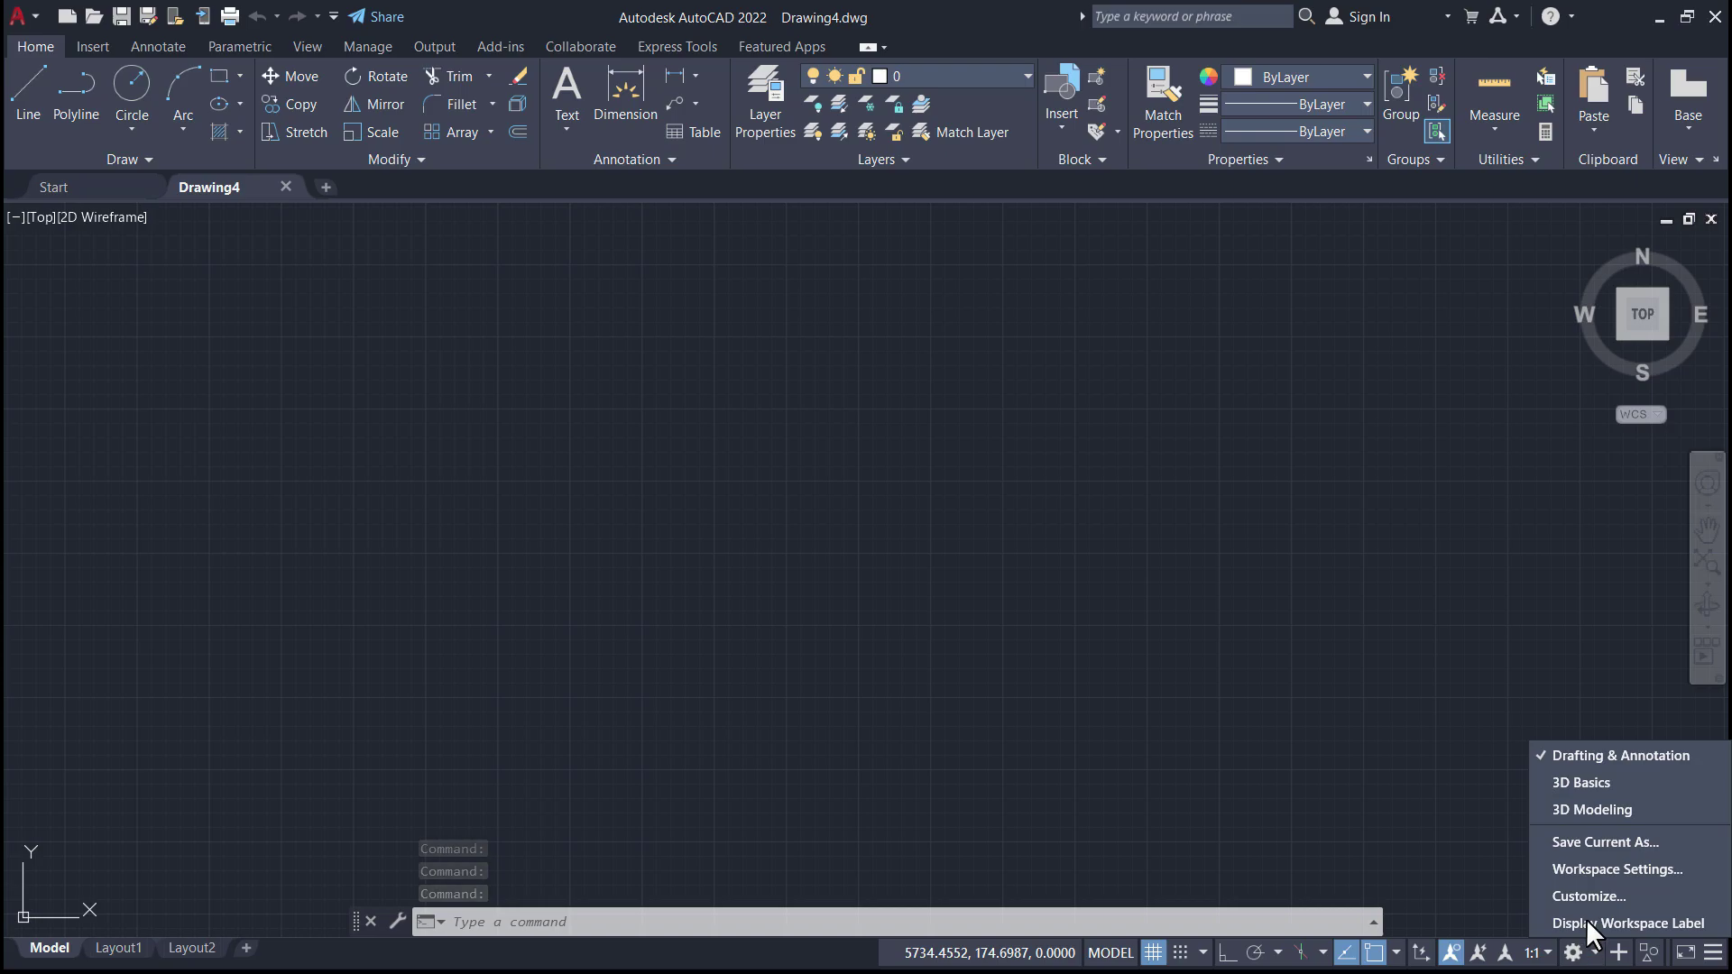
click(1598, 810)
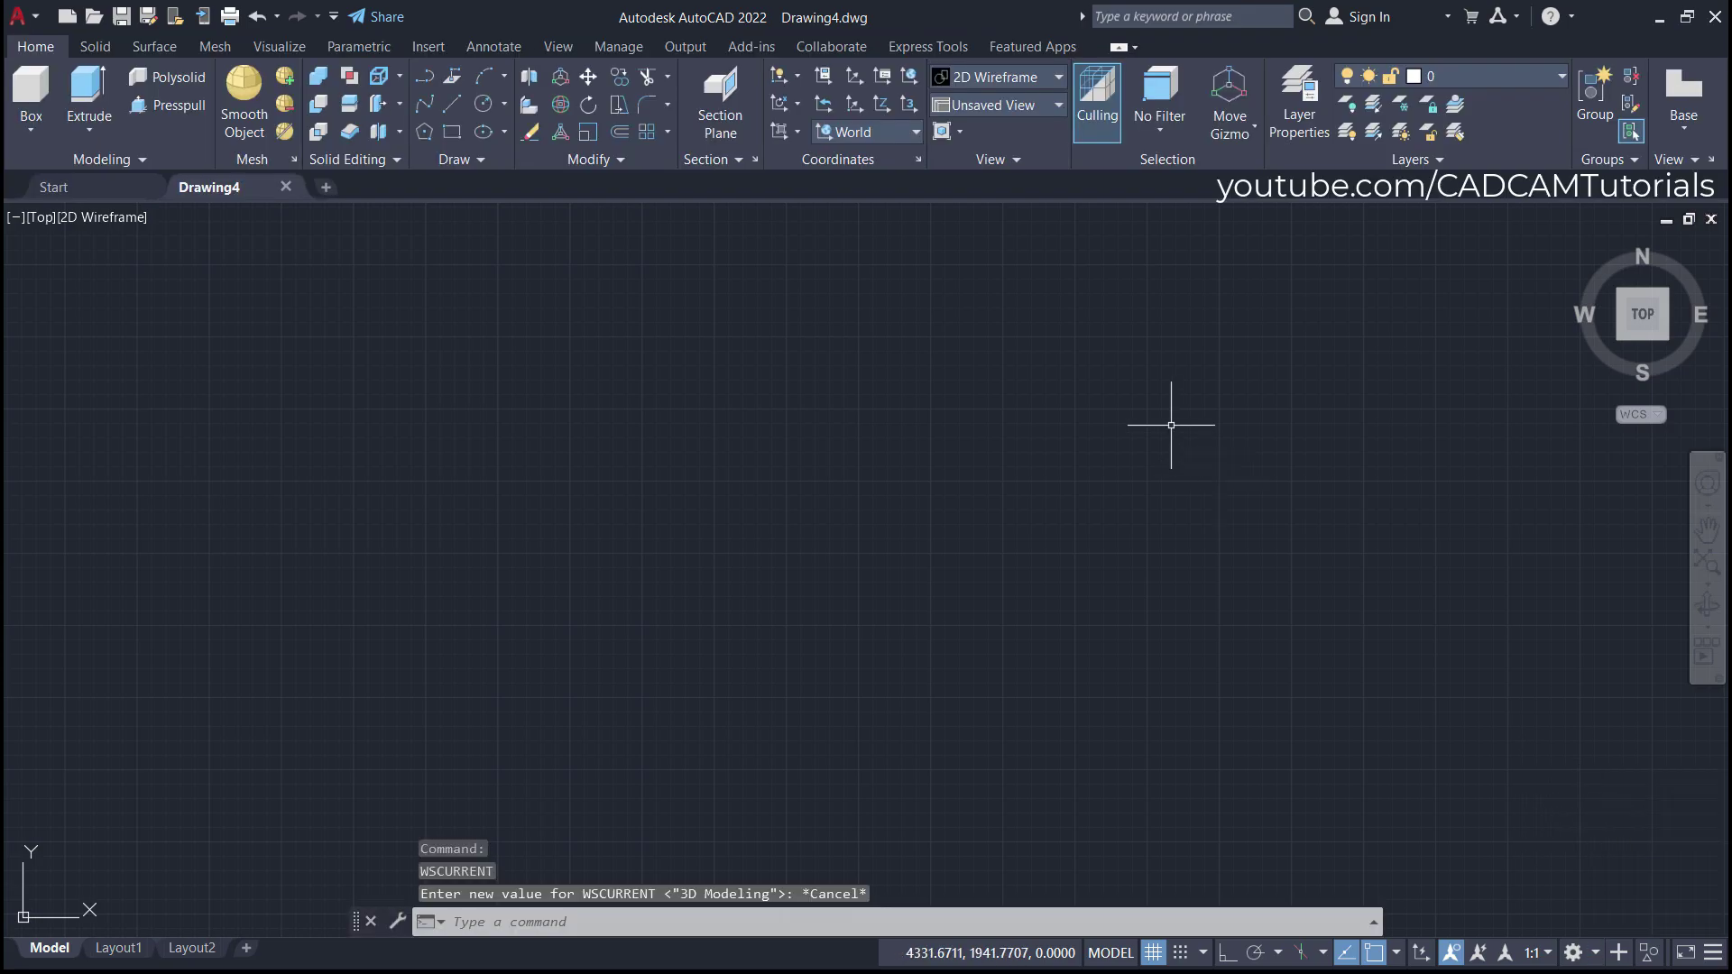
click(978, 106)
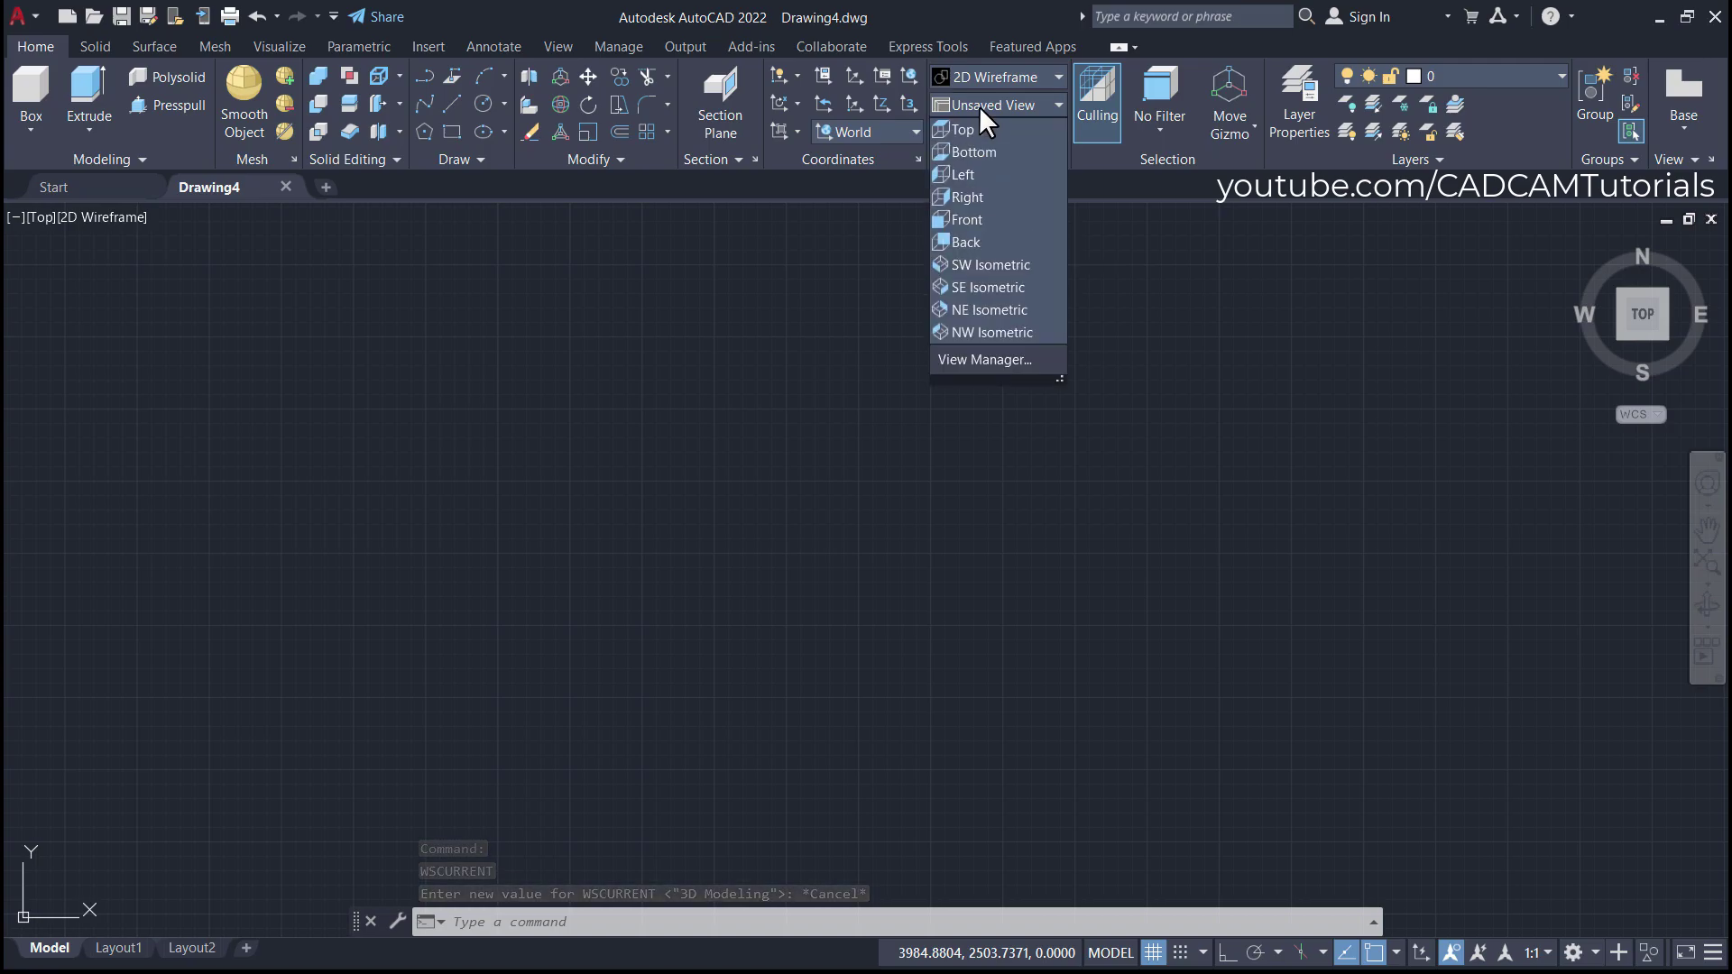
click(977, 293)
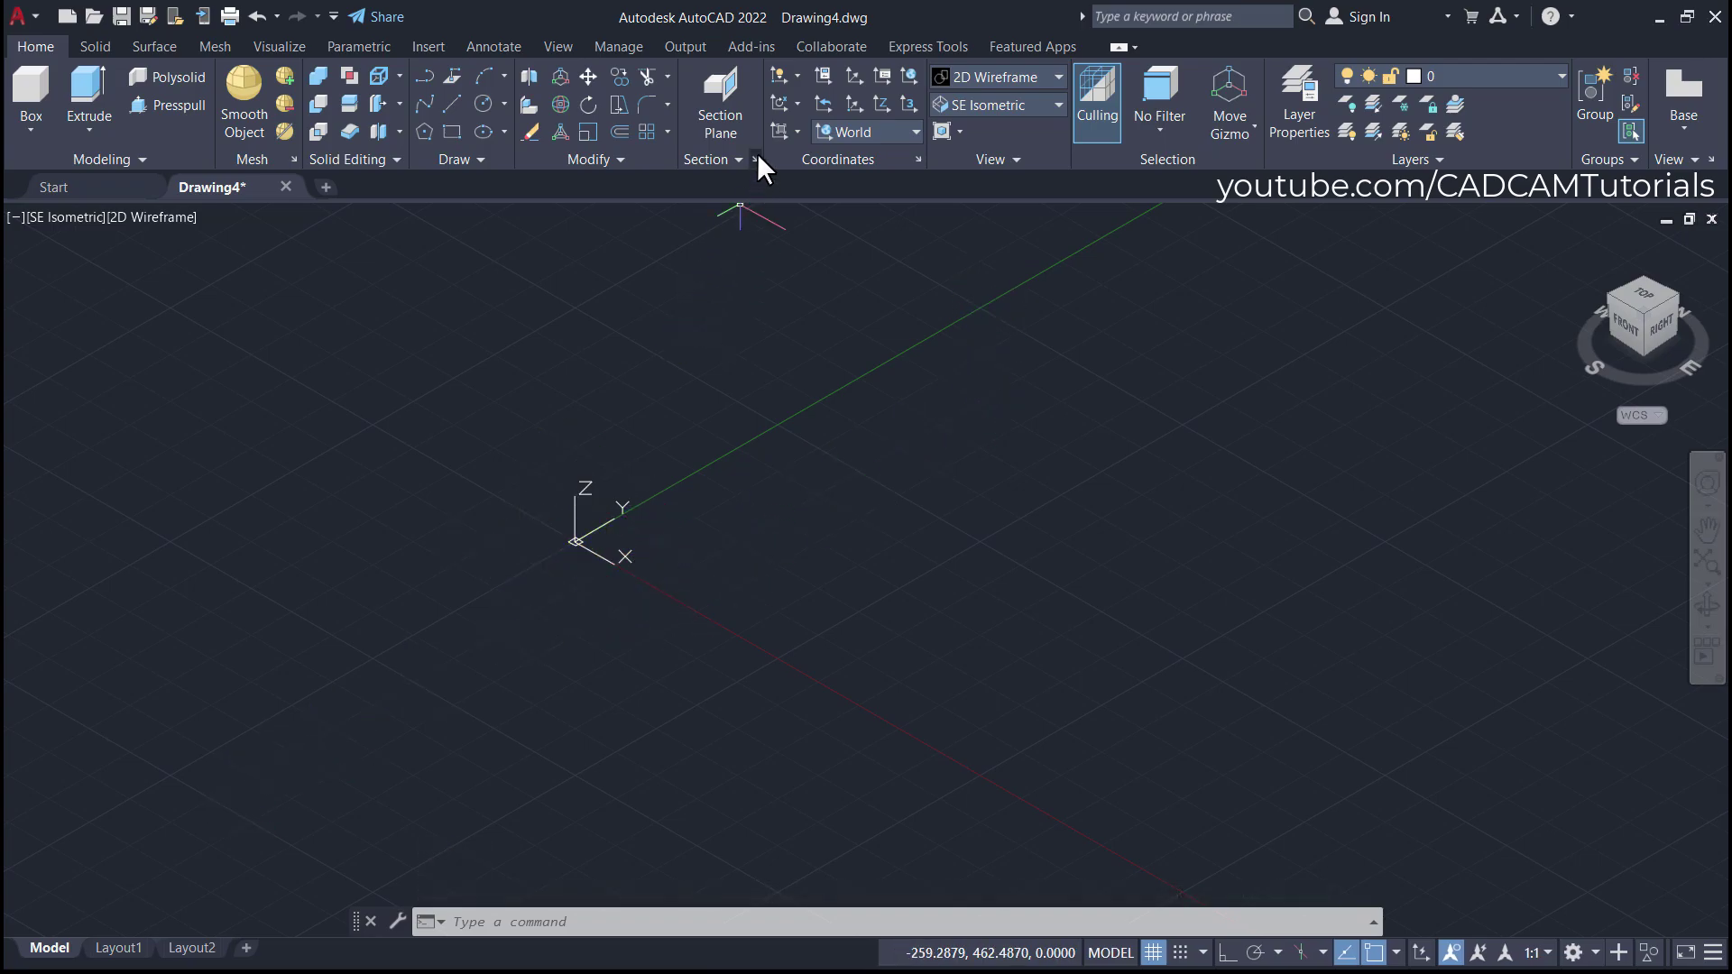
- Turn on the UCS icon display and glance at the reference PDF
click(787, 74)
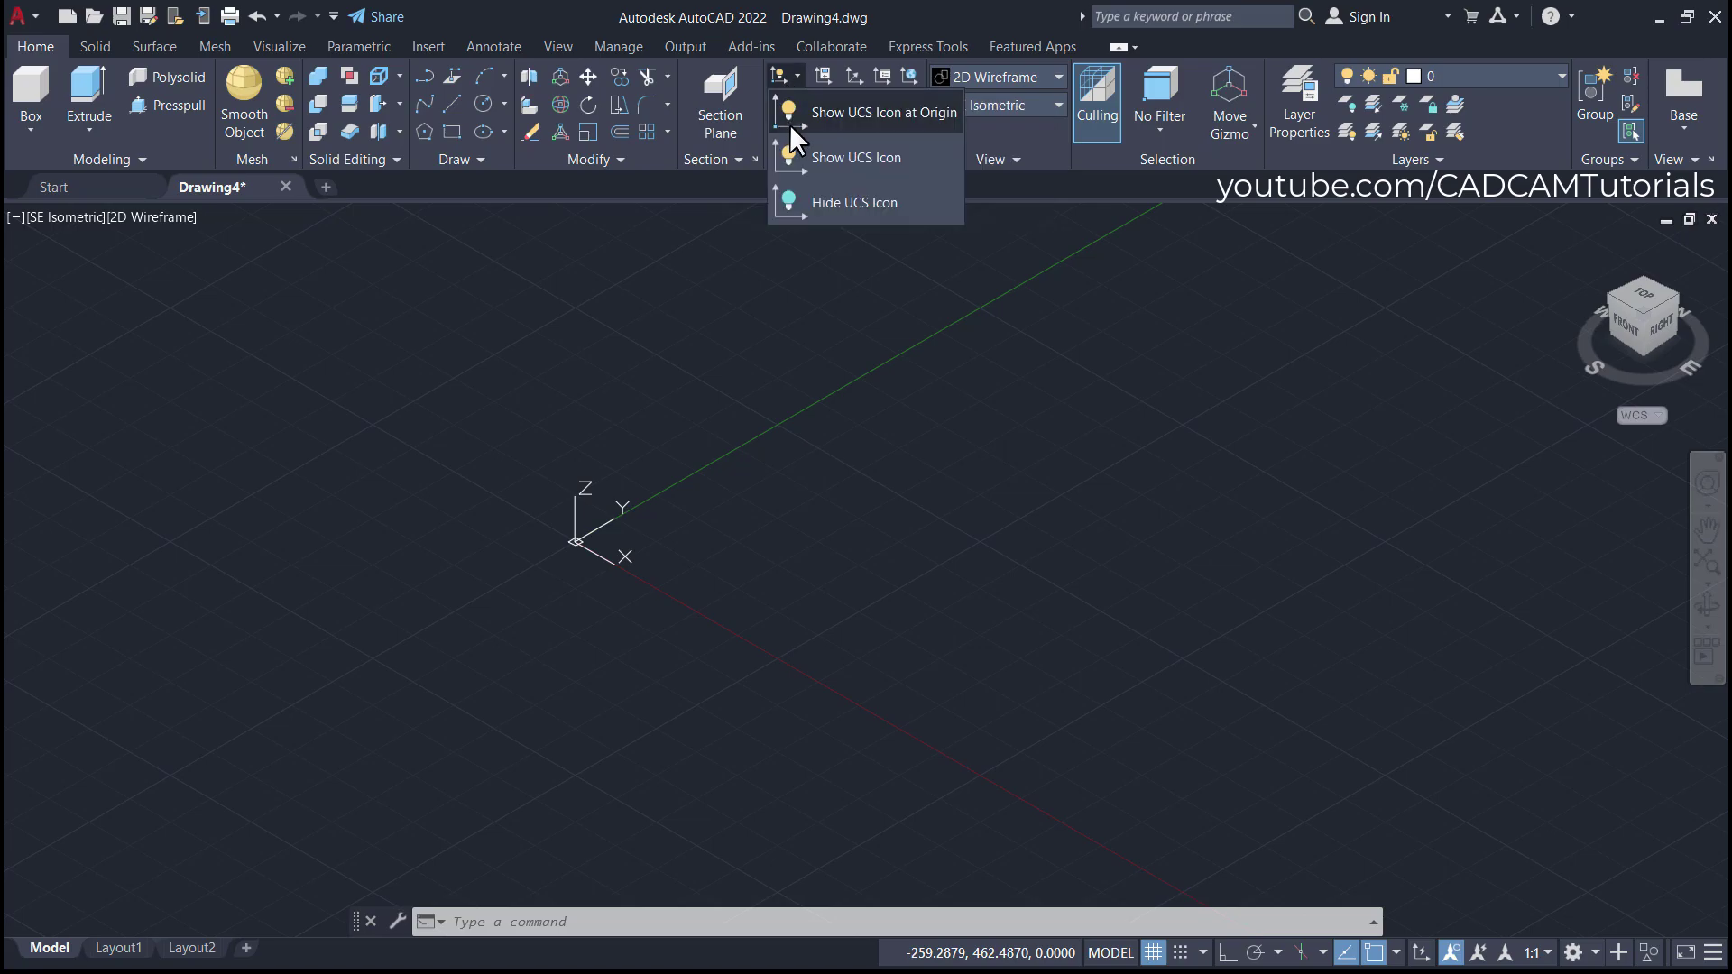
click(823, 167)
key(alt+Tab)
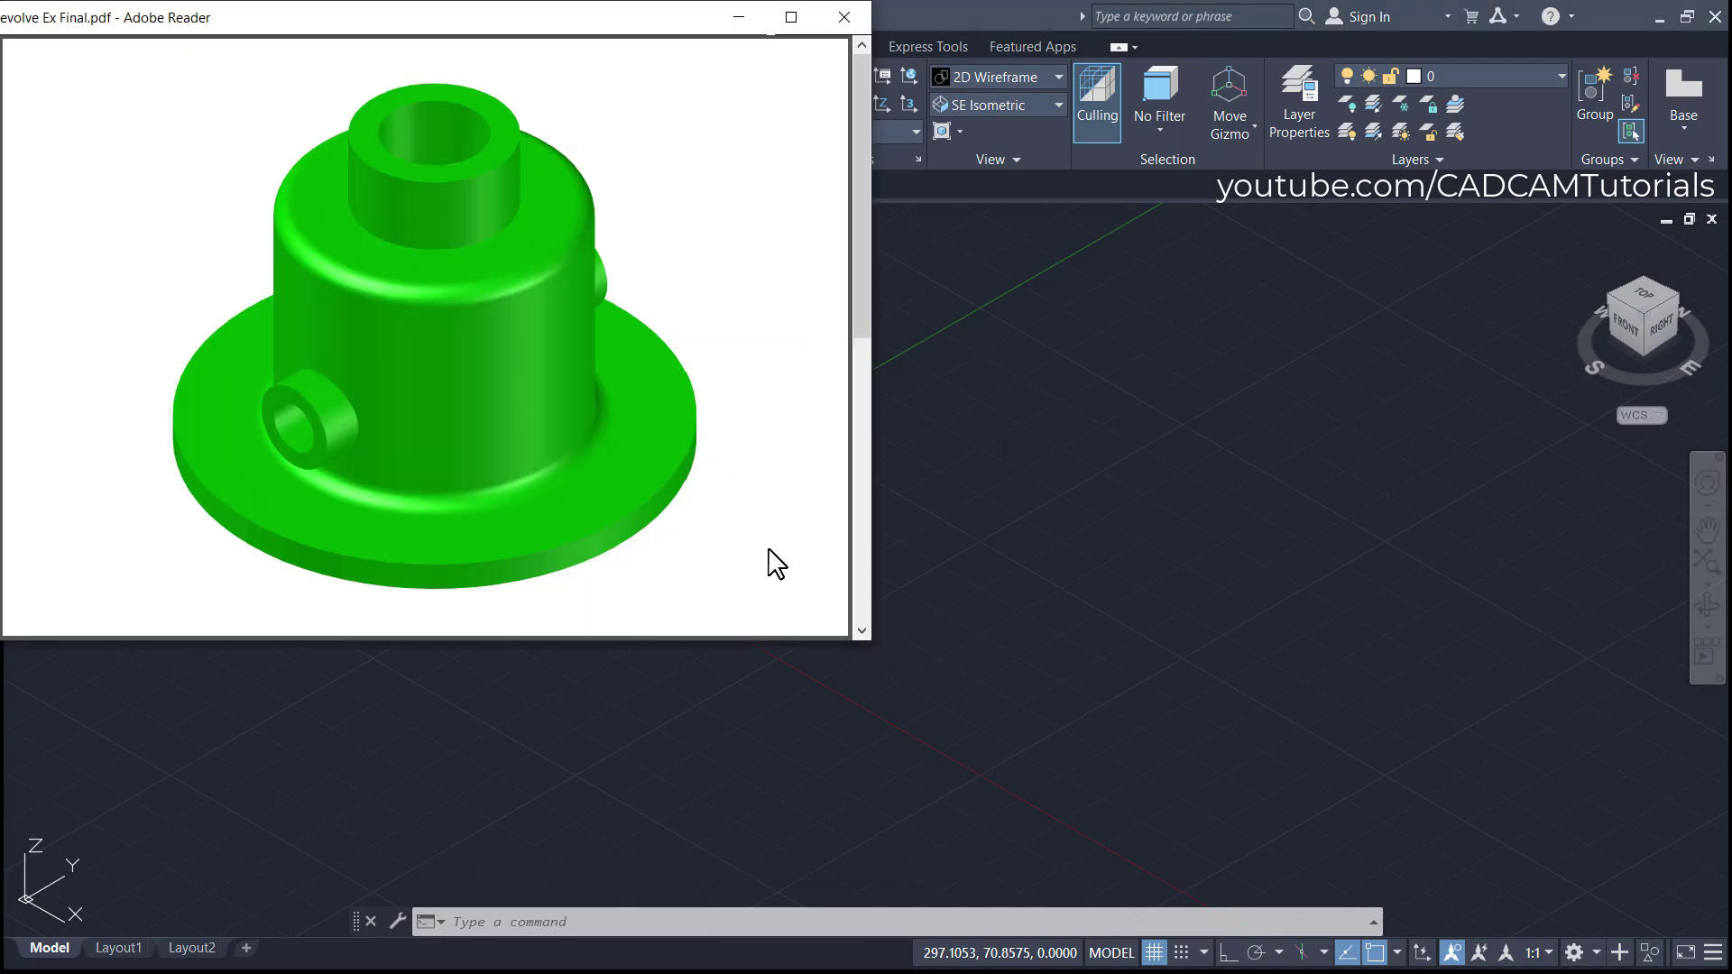
key(alt+Tab)
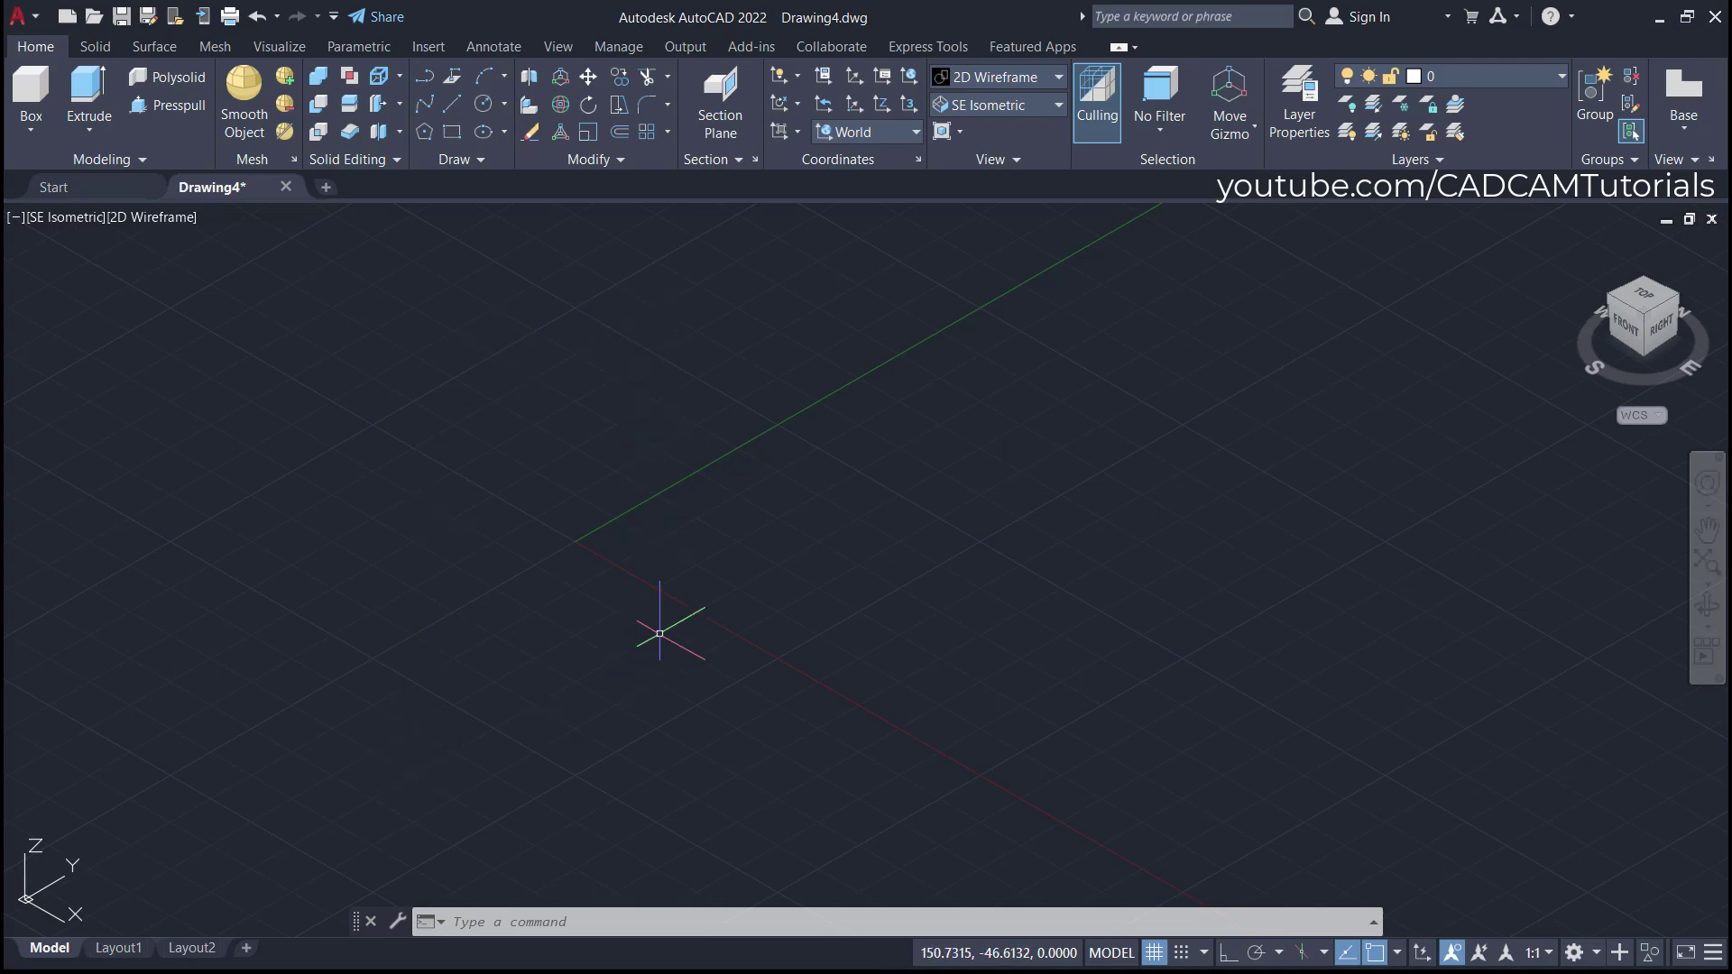
- Set the named UCS to Right, then review the PDF section drawing
click(878, 132)
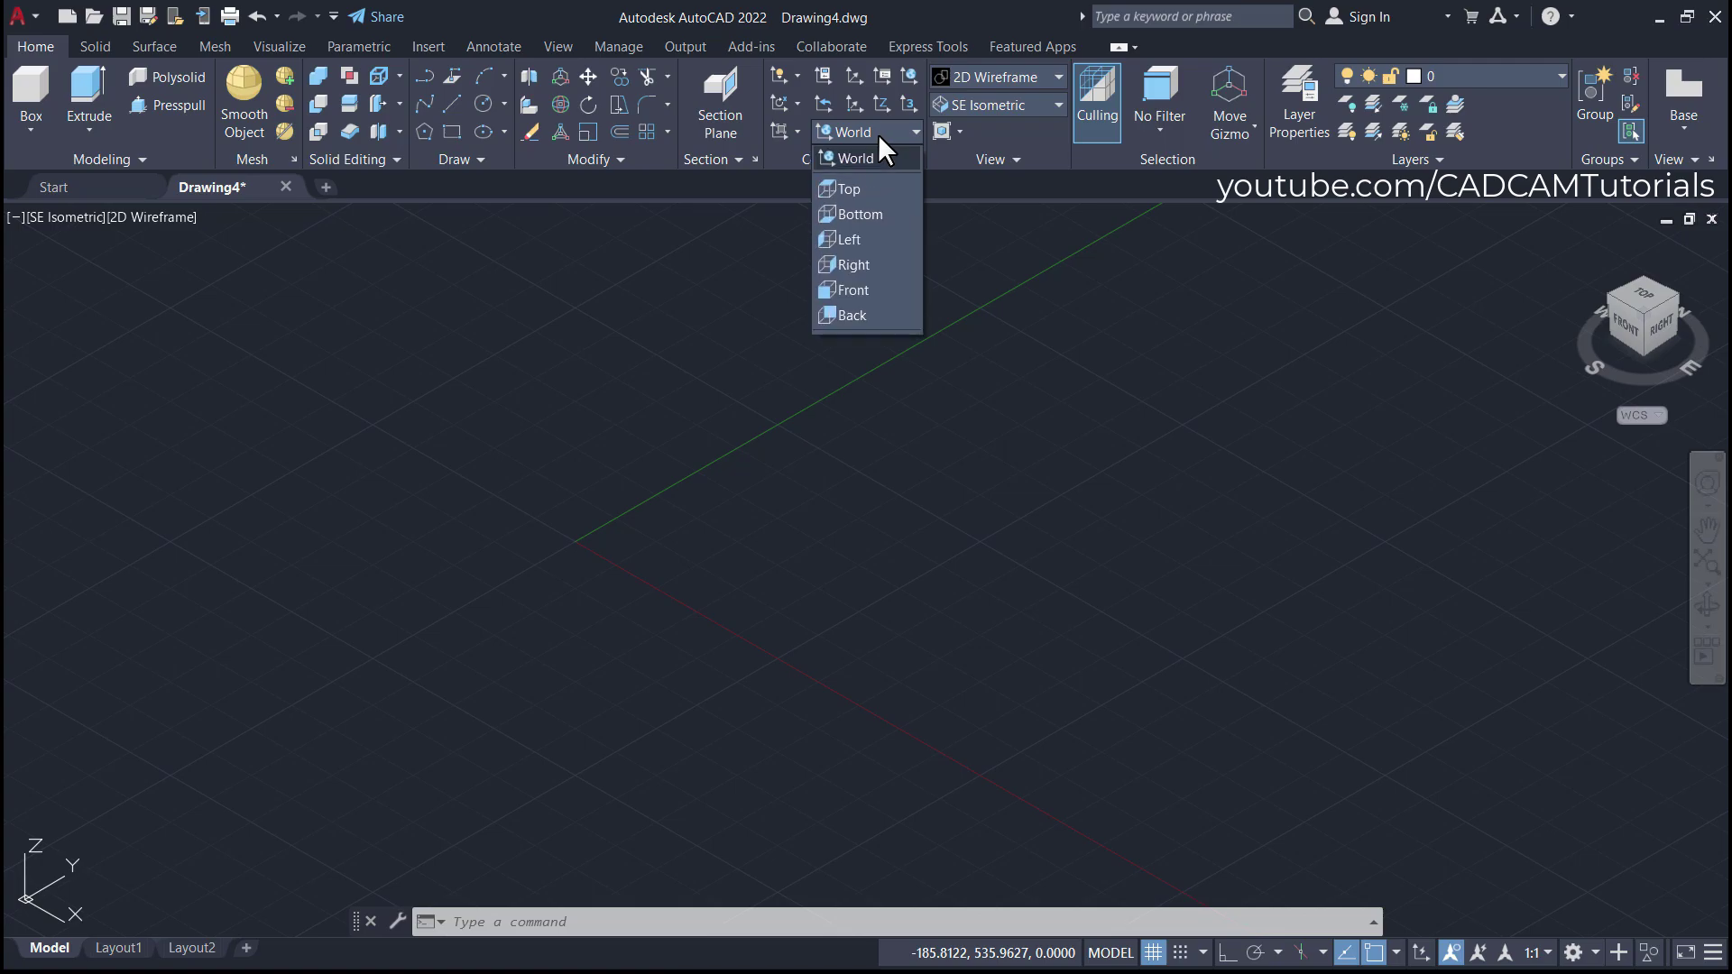
click(860, 267)
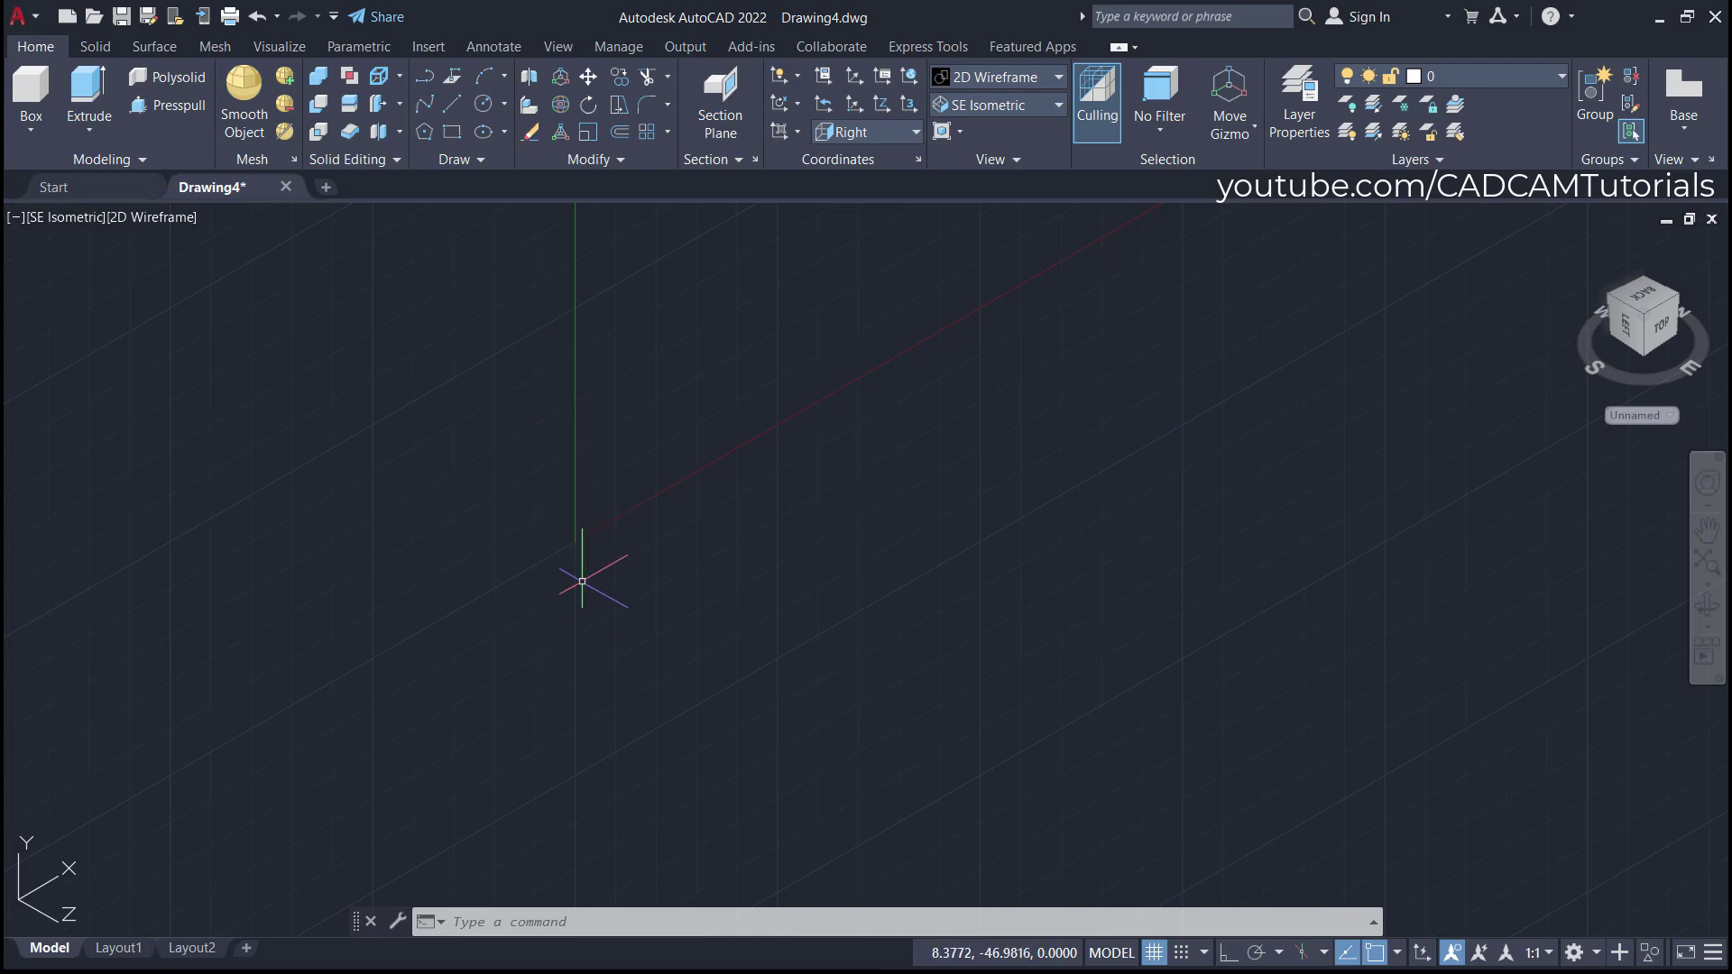
key(alt+Tab)
scroll(720, 550, down, 5)
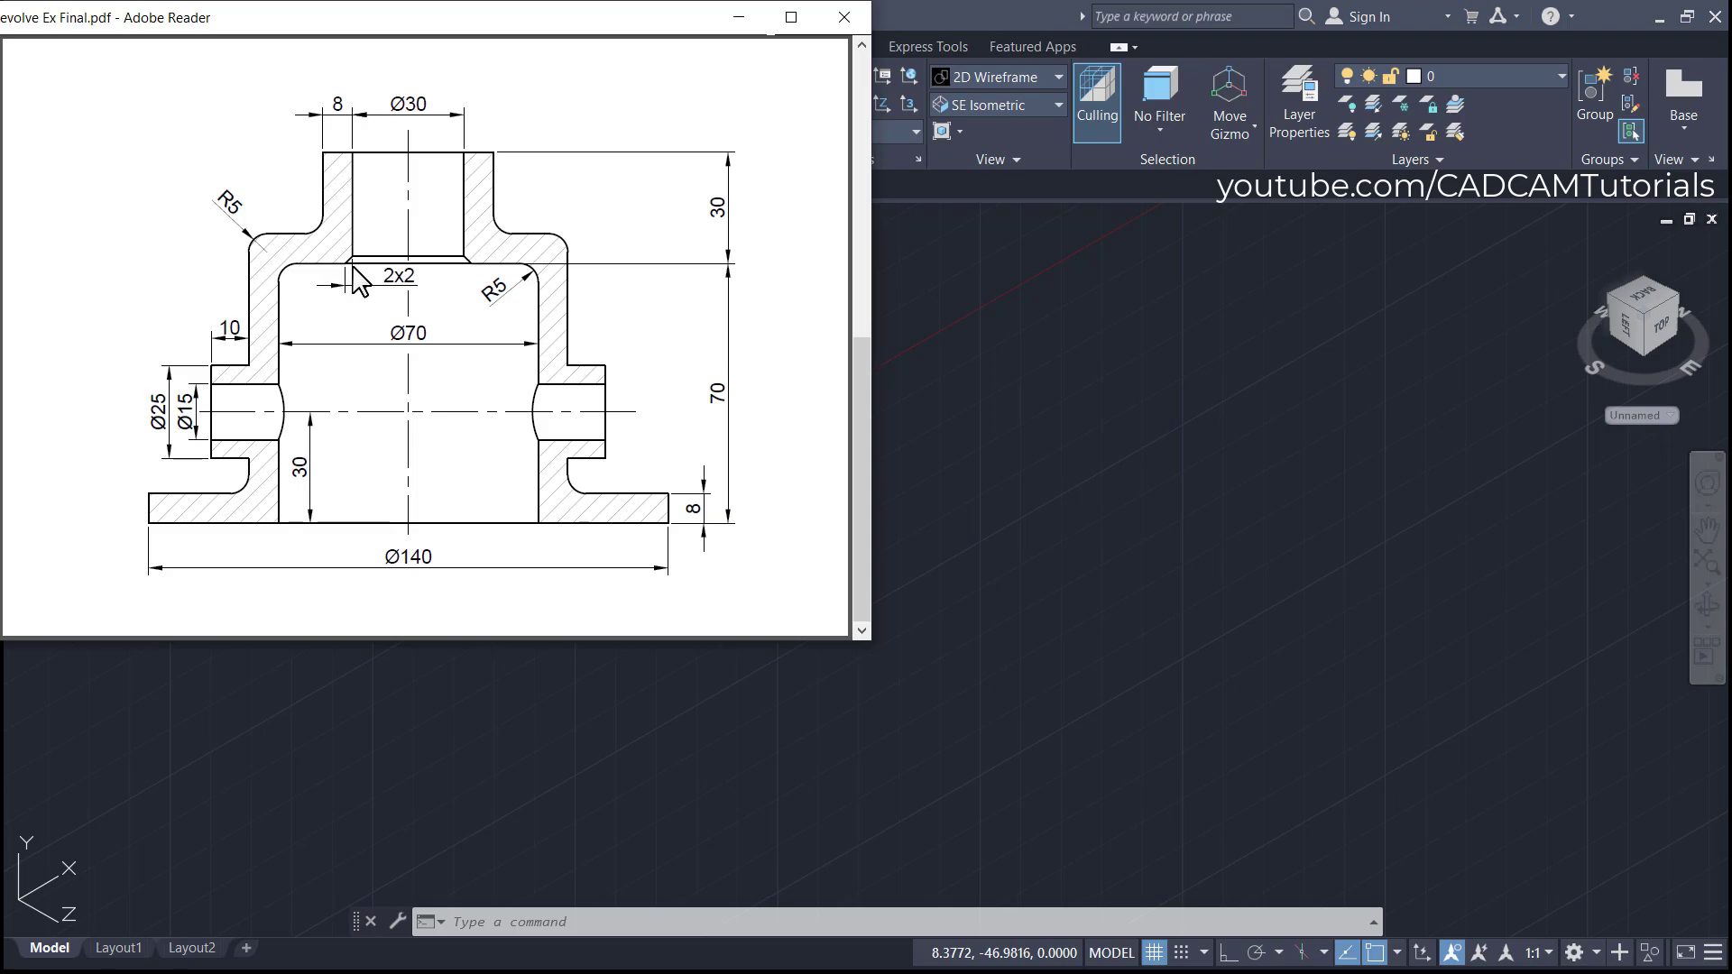
click(967, 491)
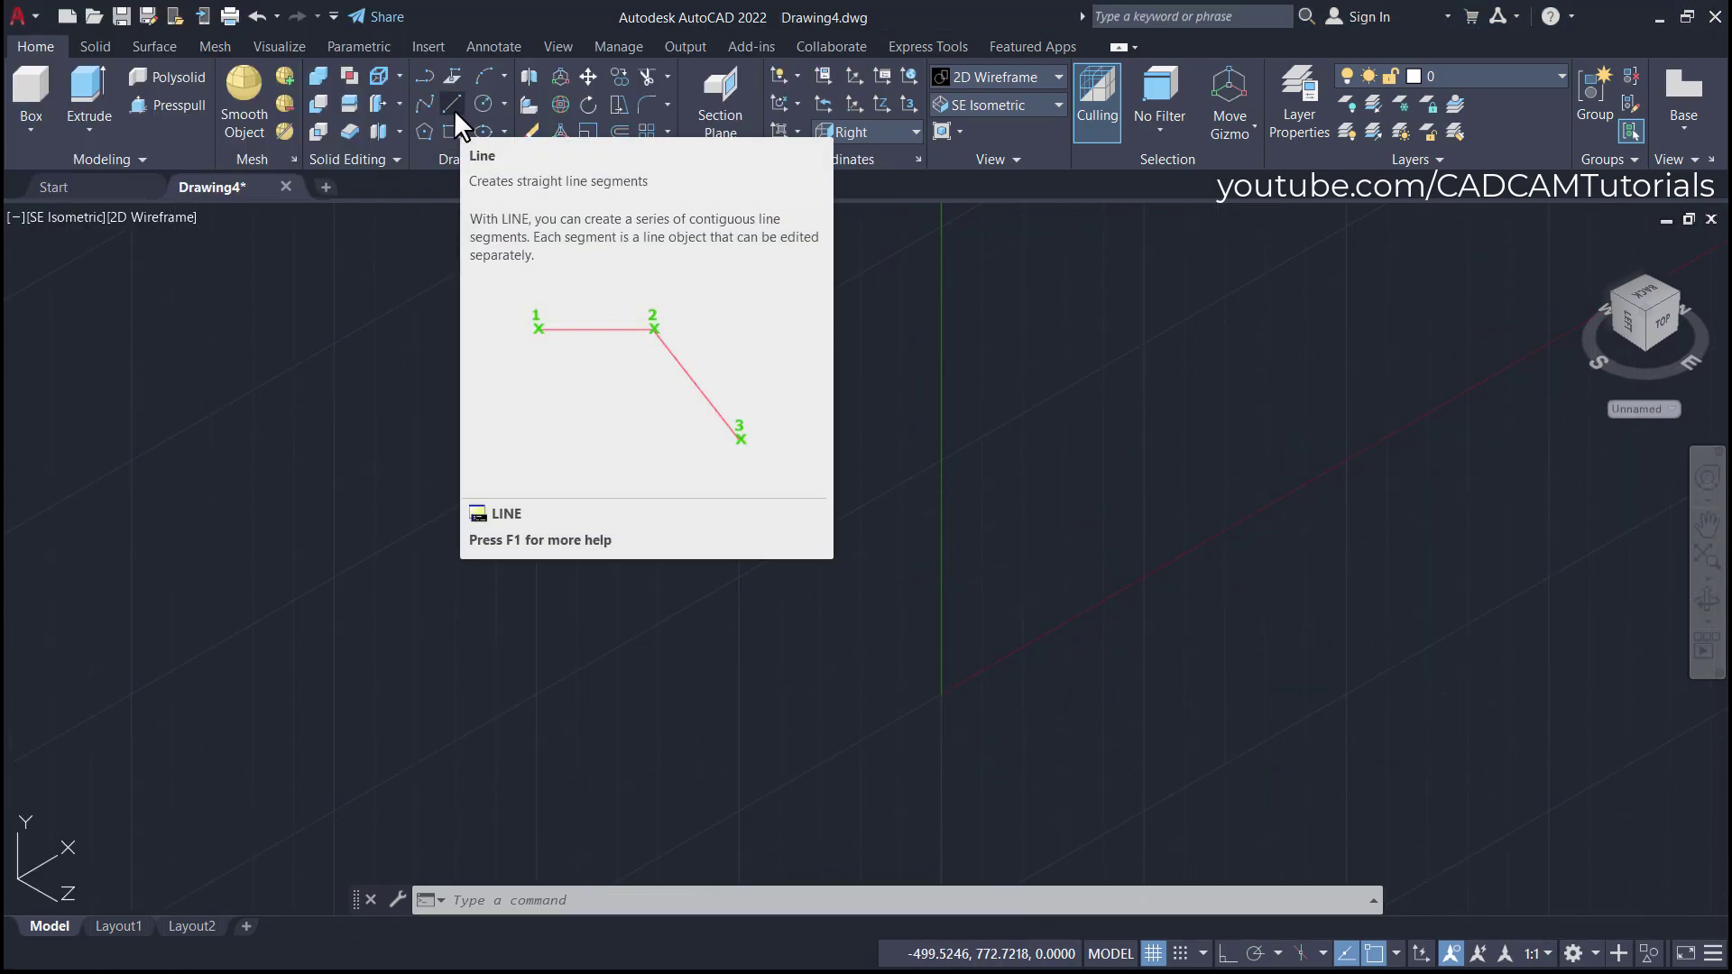
- With Ortho on, start the profile with line segments of 30 and 20
click(453, 111)
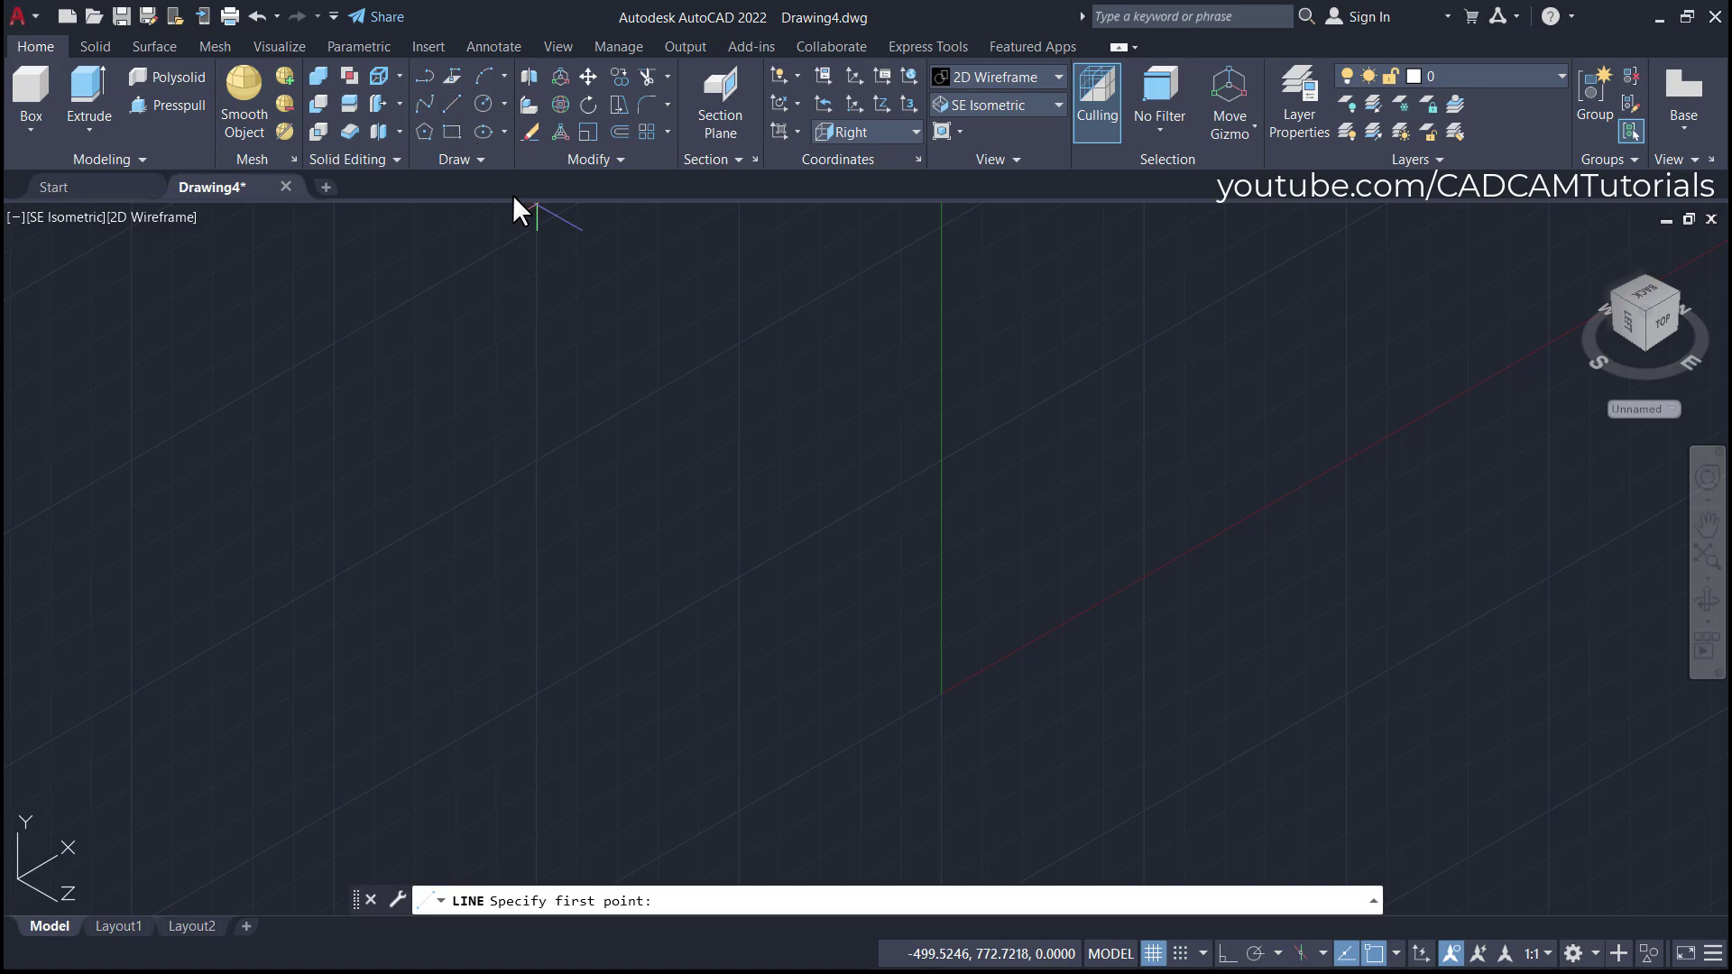
click(796, 396)
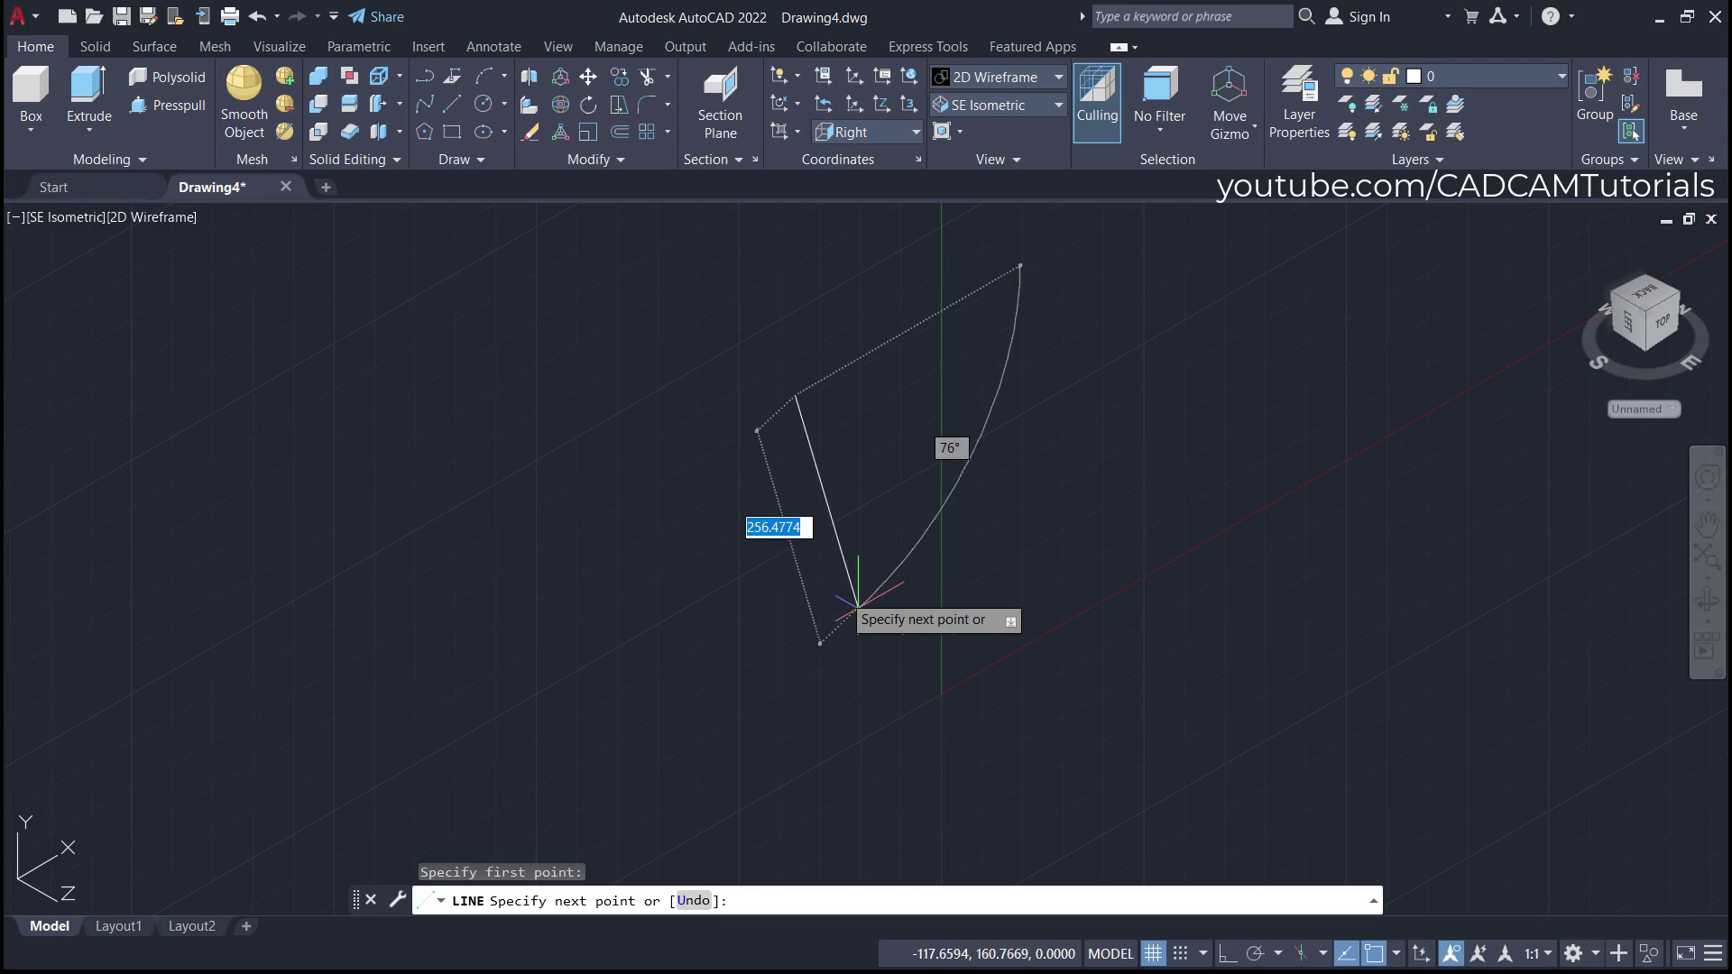
click(1227, 956)
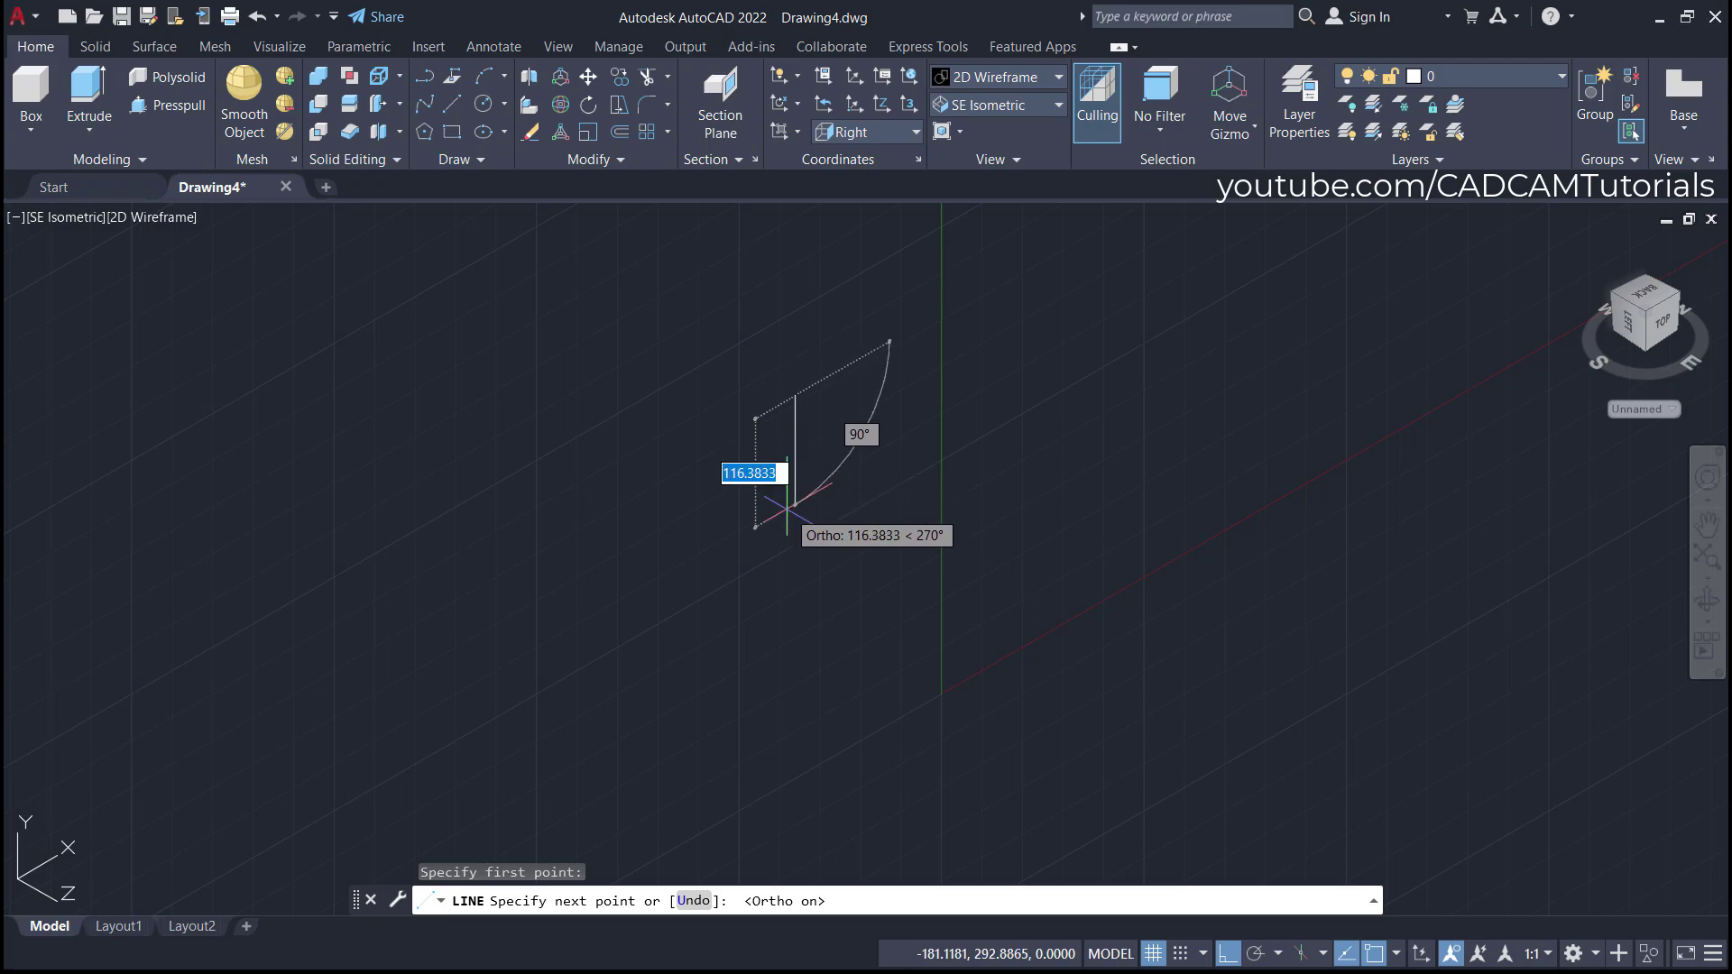
text(3)
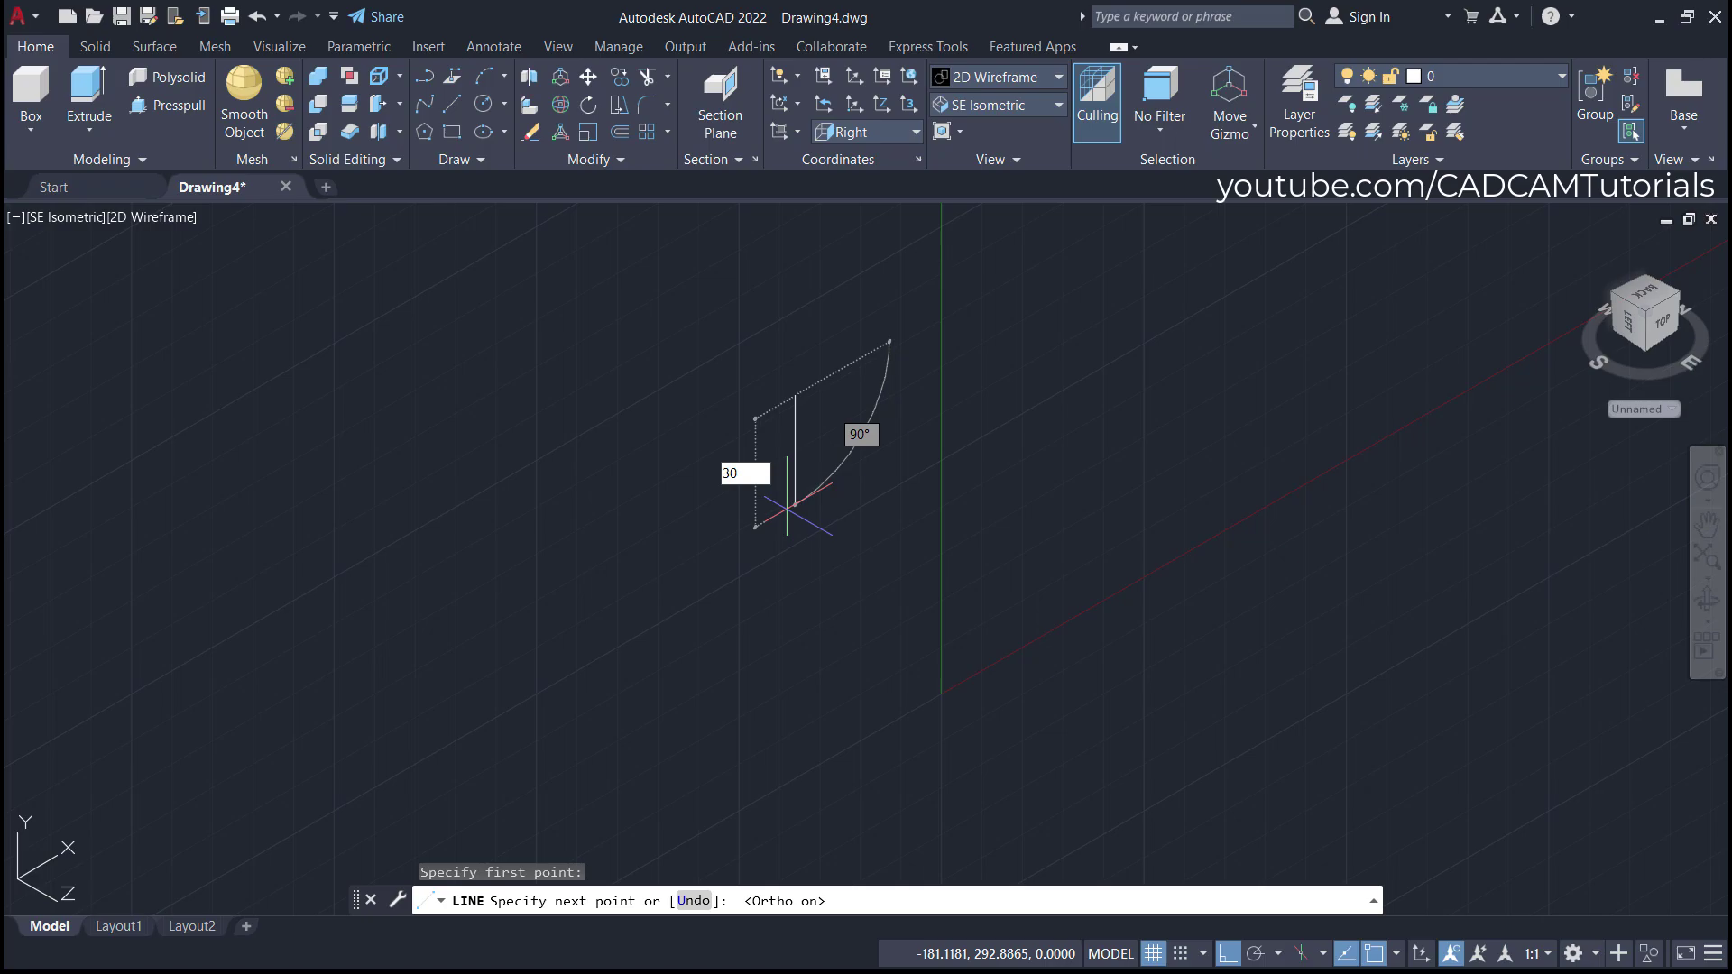
text(0)
key(Return)
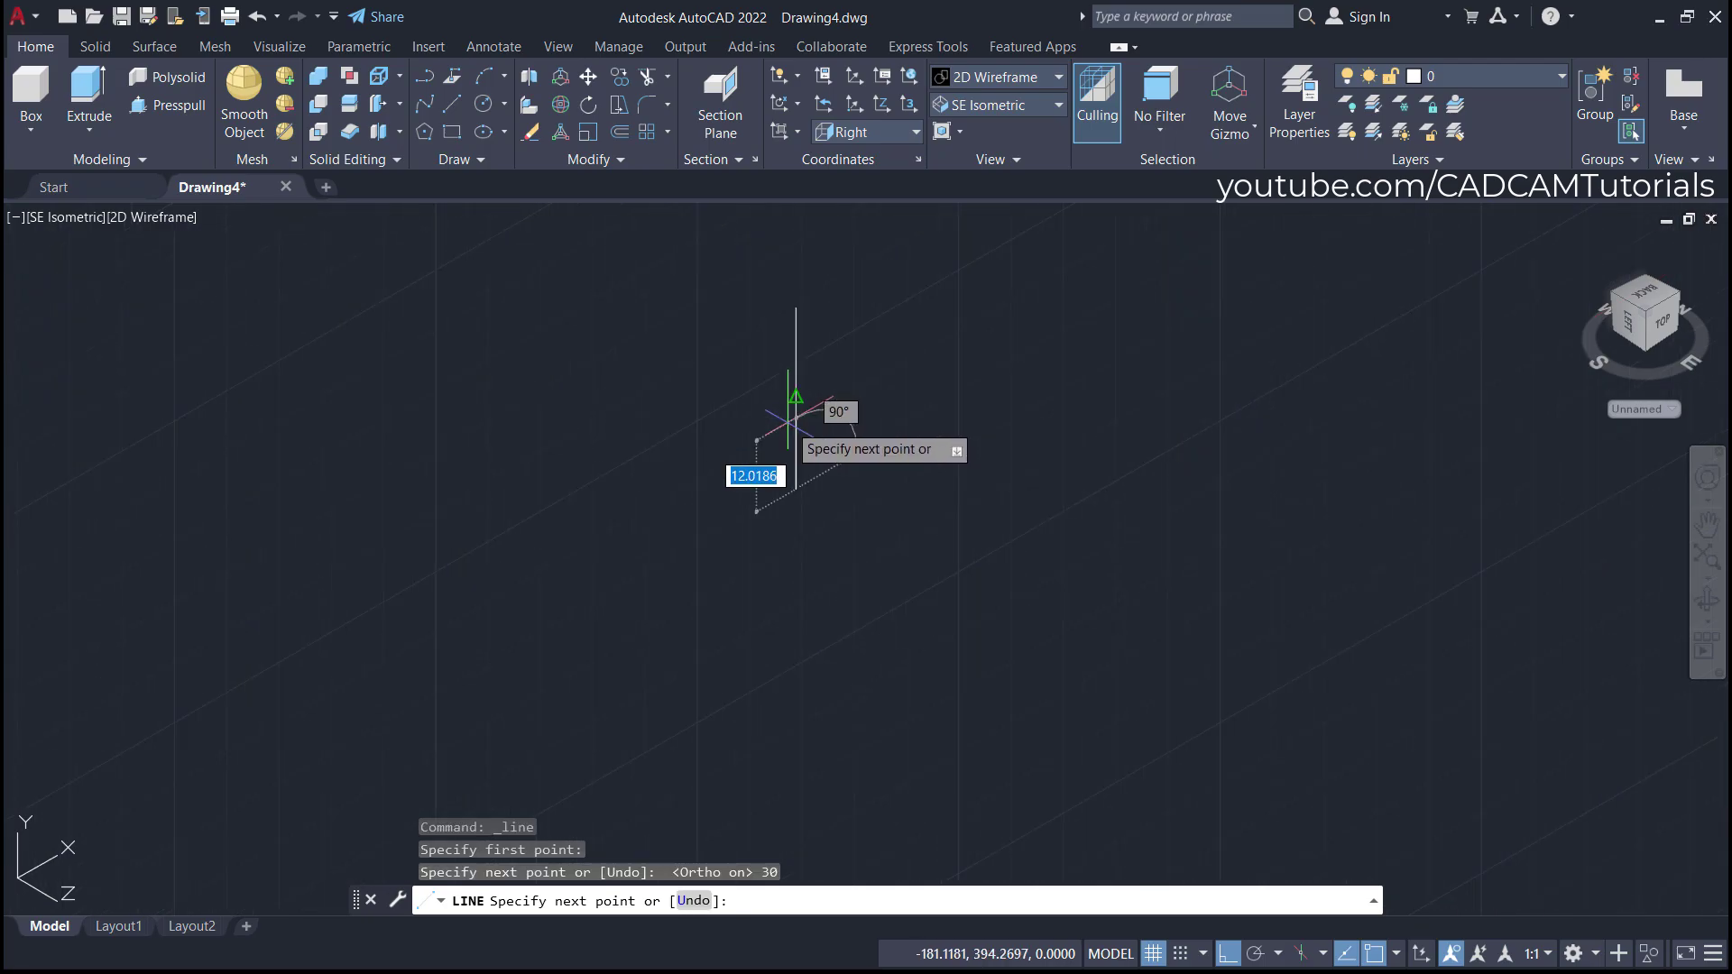
text(20)
key(Return)
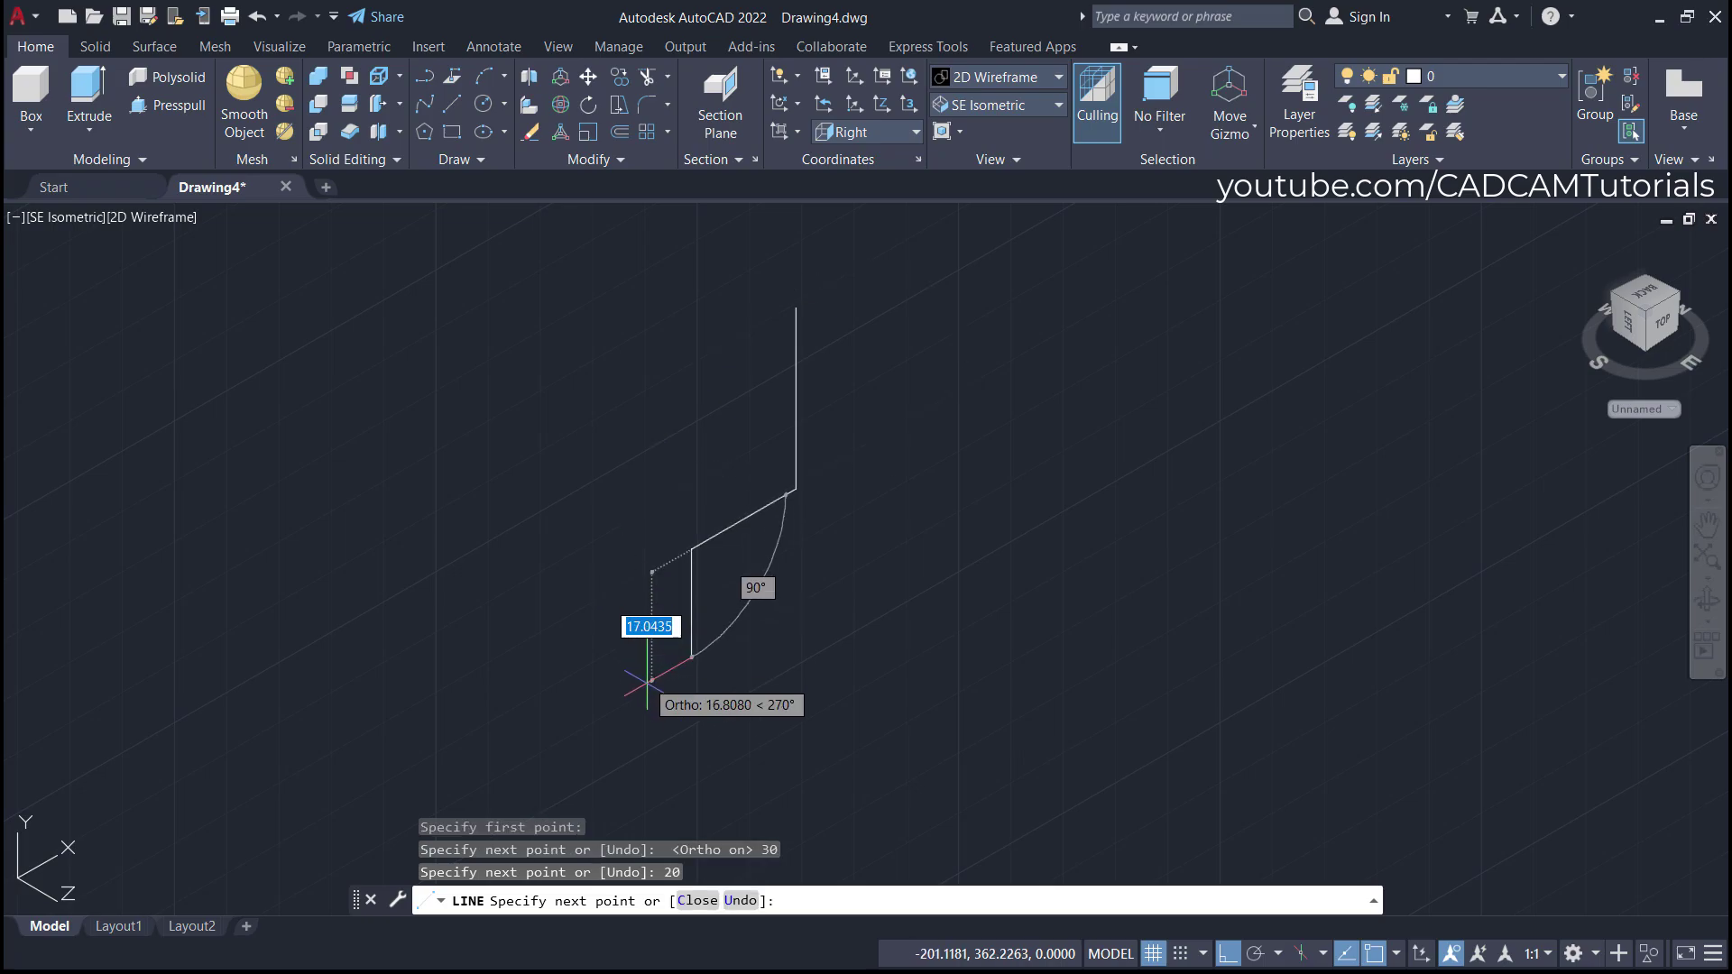
- Check the PDF dimensions, then add the 70 and 35 segments to finish the profile
key(alt+Tab)
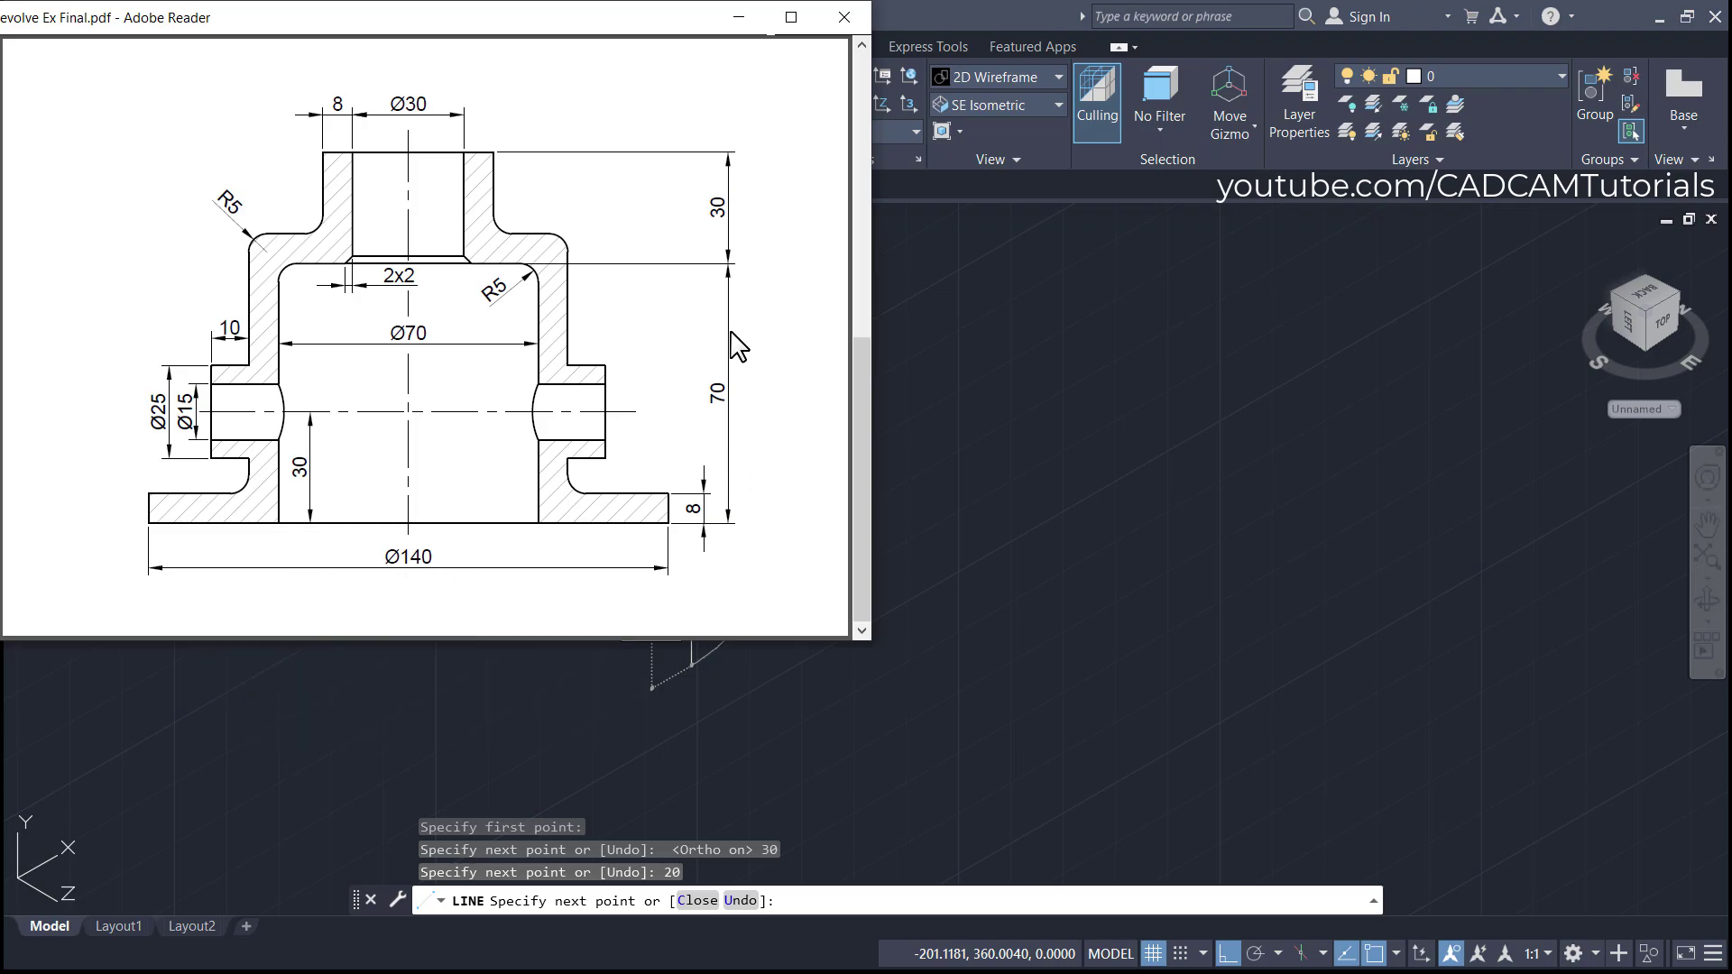
click(1164, 216)
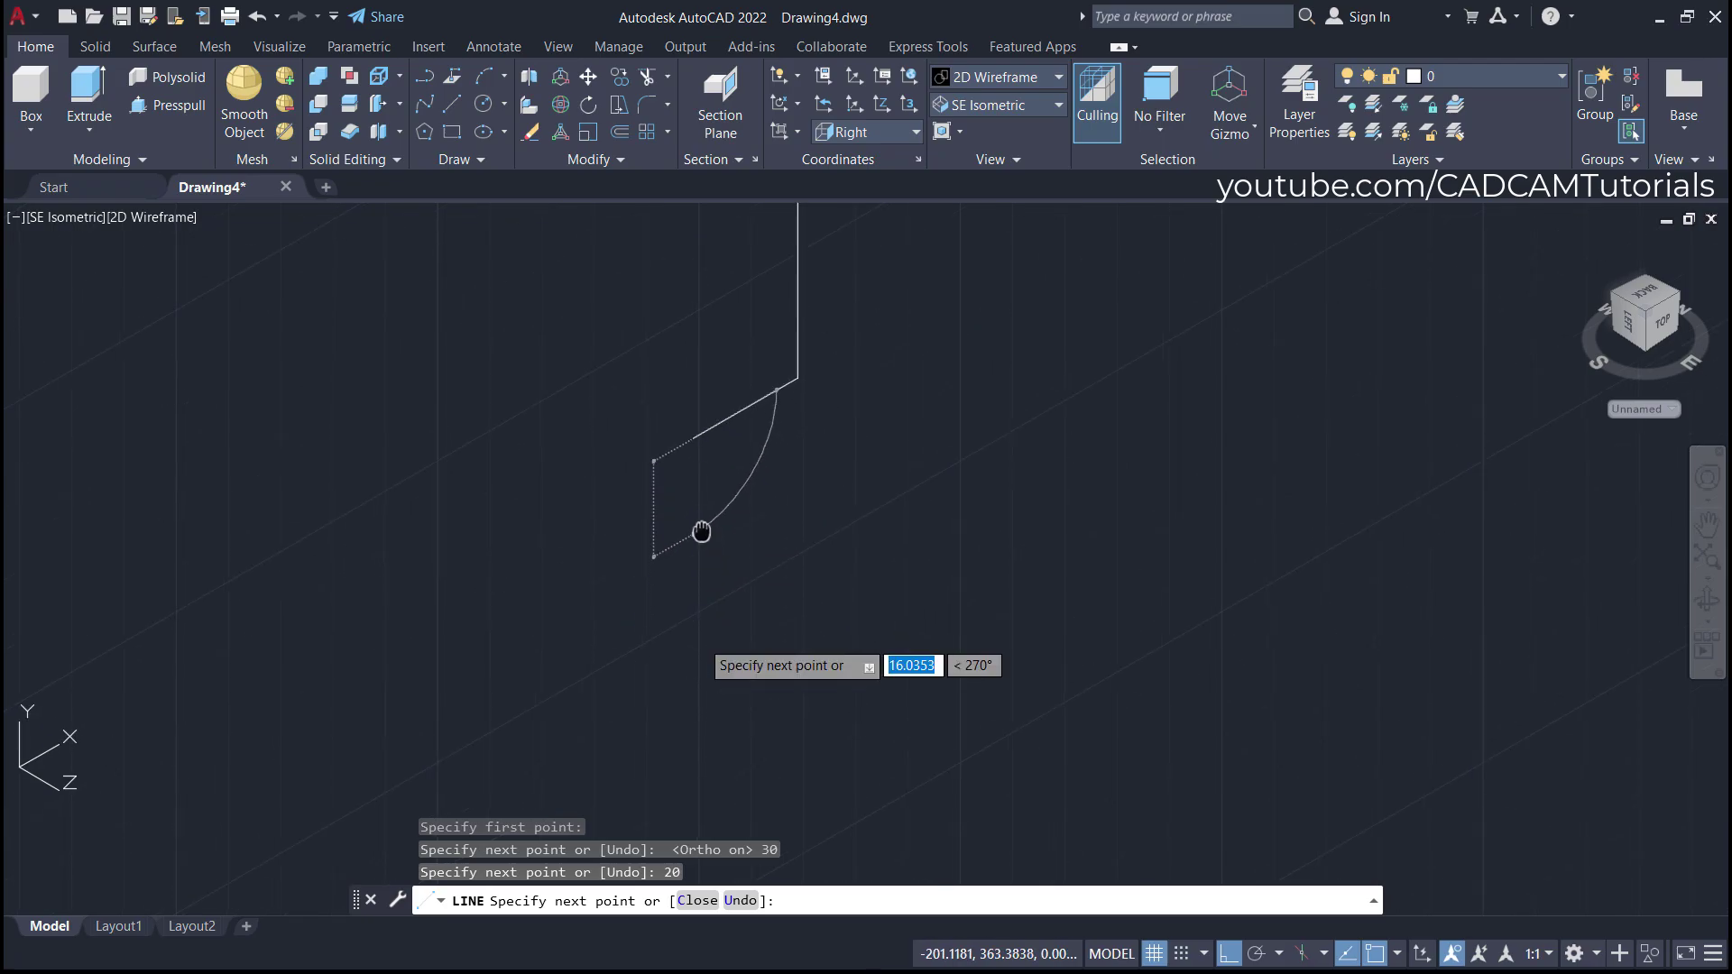
scroll(702, 532, down, 2)
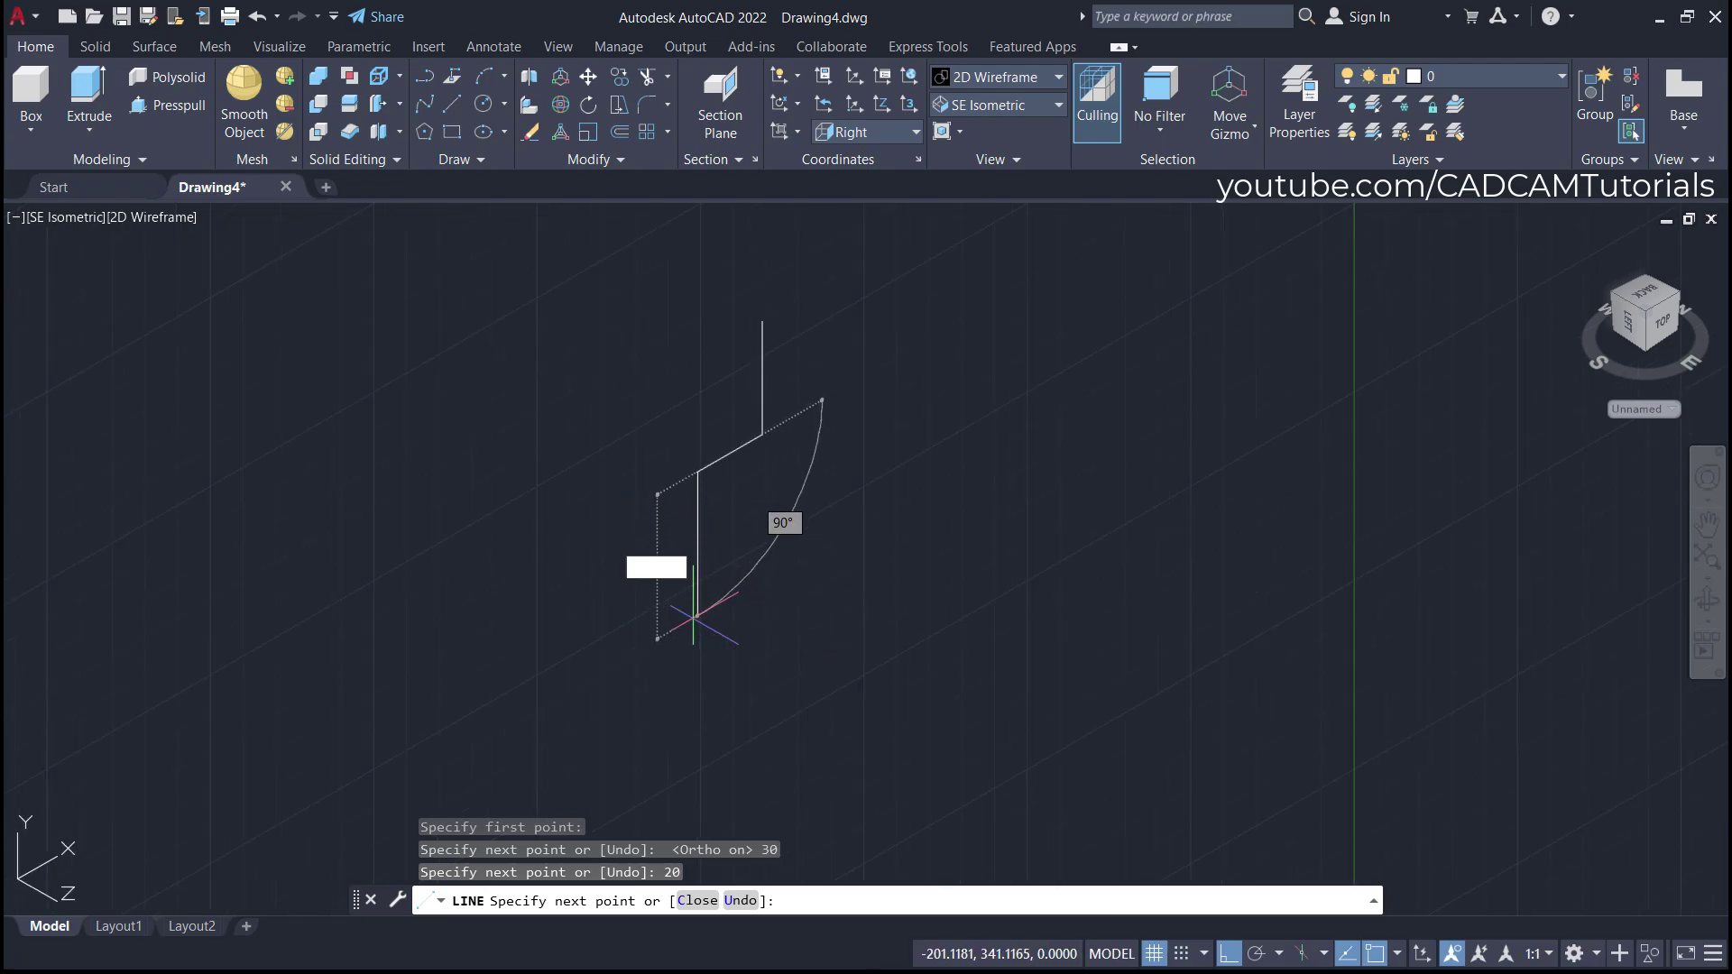
key(Return)
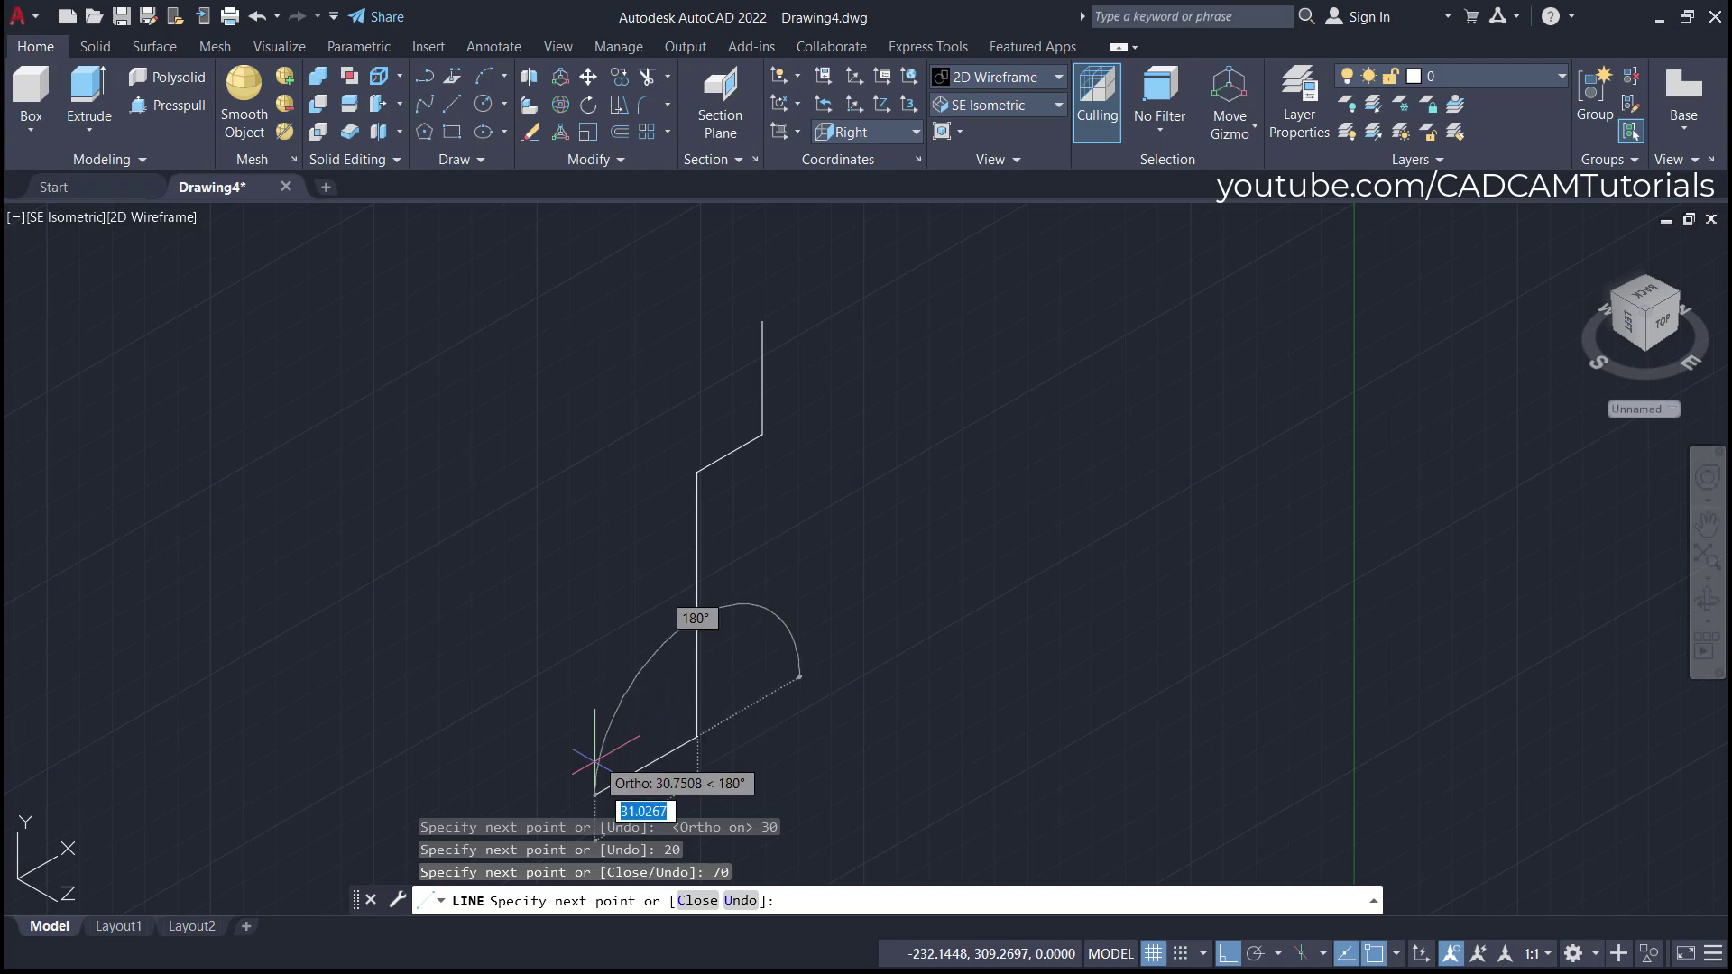
middle_drag(578, 777, 542, 702)
text(3)
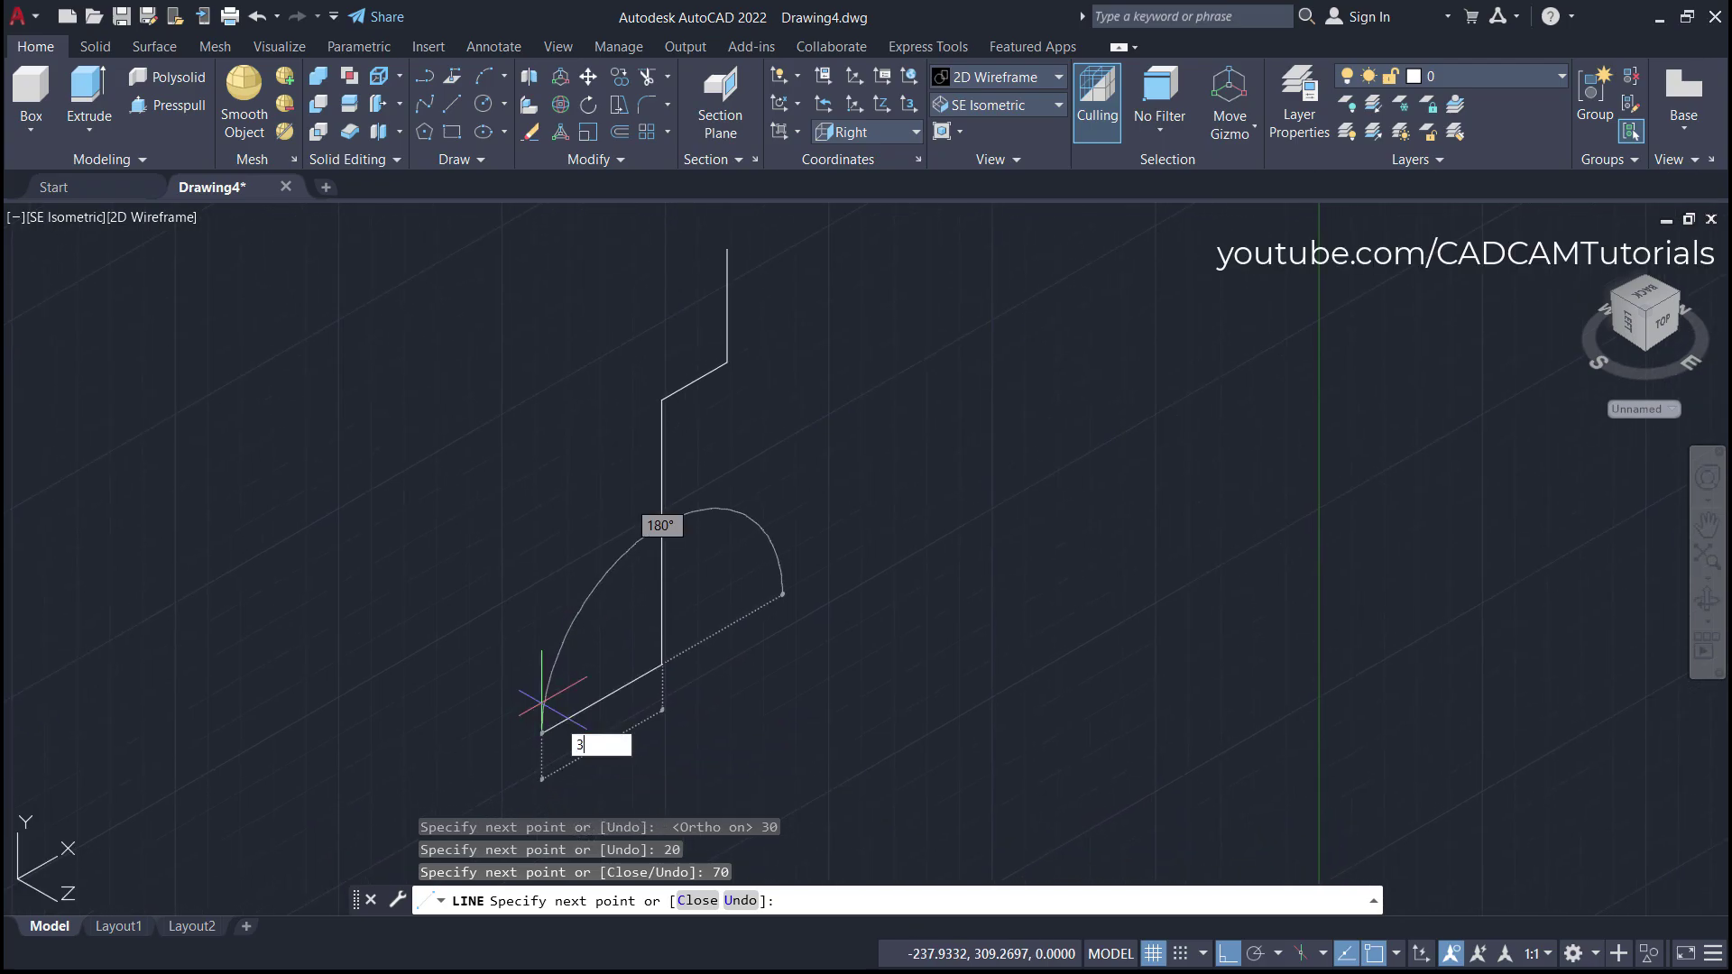
text(5)
key(Return)
key(Return)
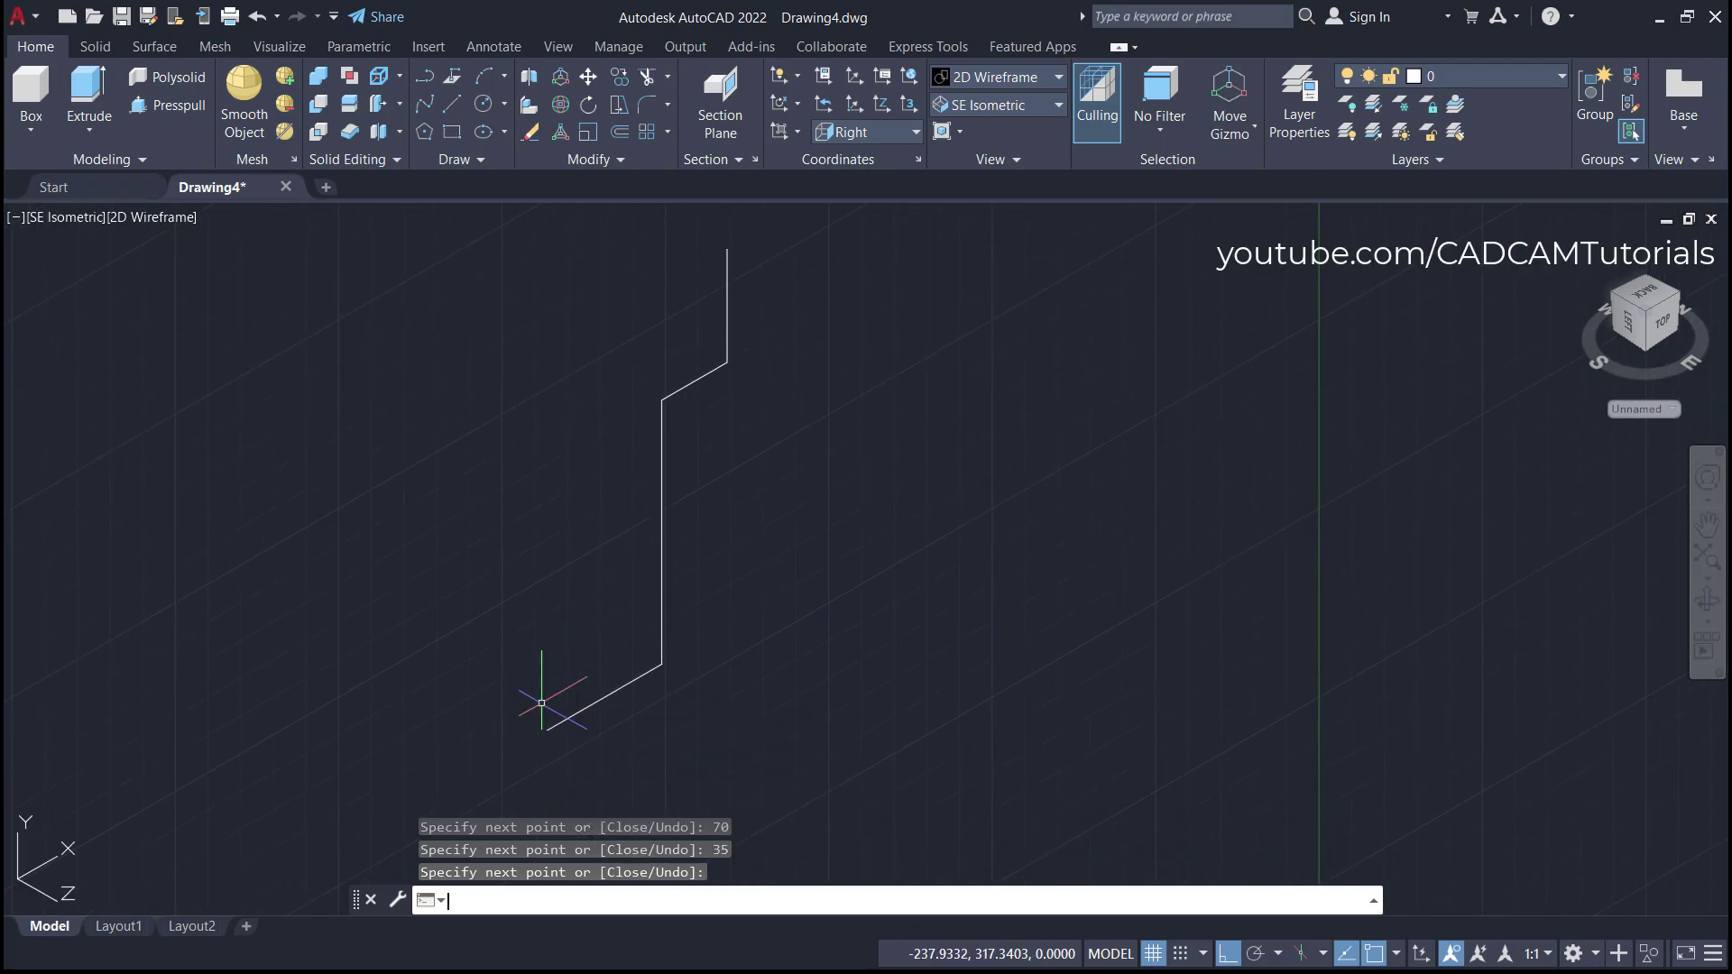
mouse_move(845, 472)
middle_down()
mouse_move(872, 506)
mouse_move(932, 523)
middle_up()
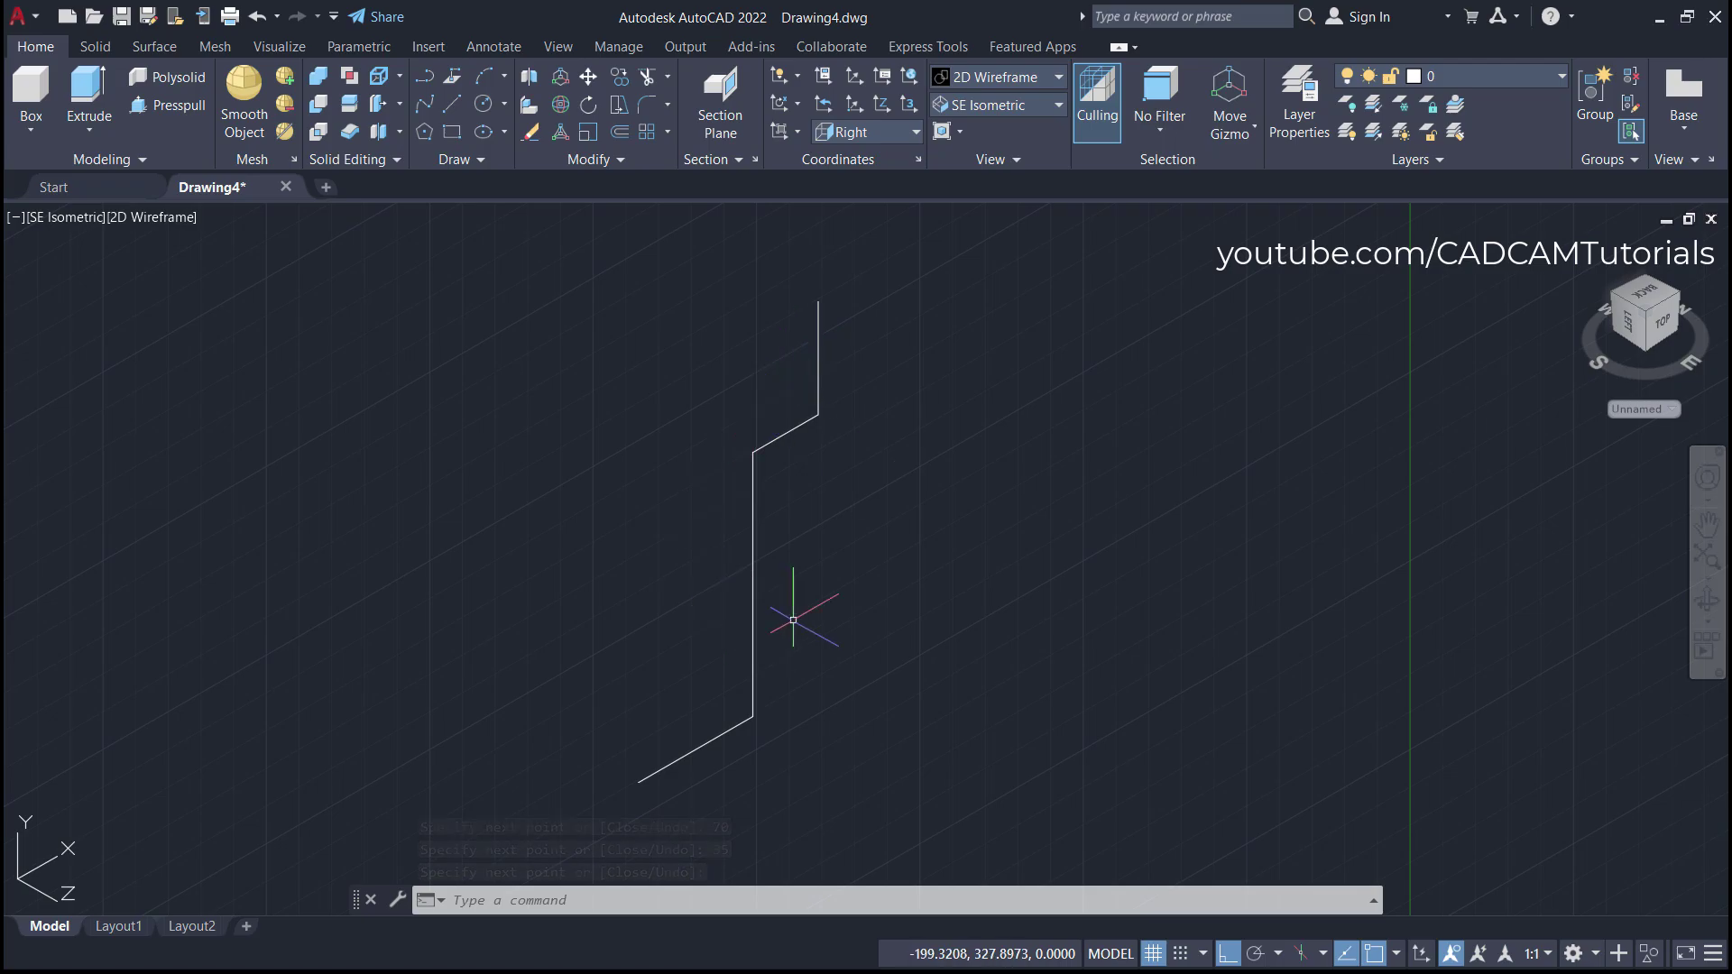
- Join the four profile lines into one polyline and check the PDF for wall thickness
click(619, 160)
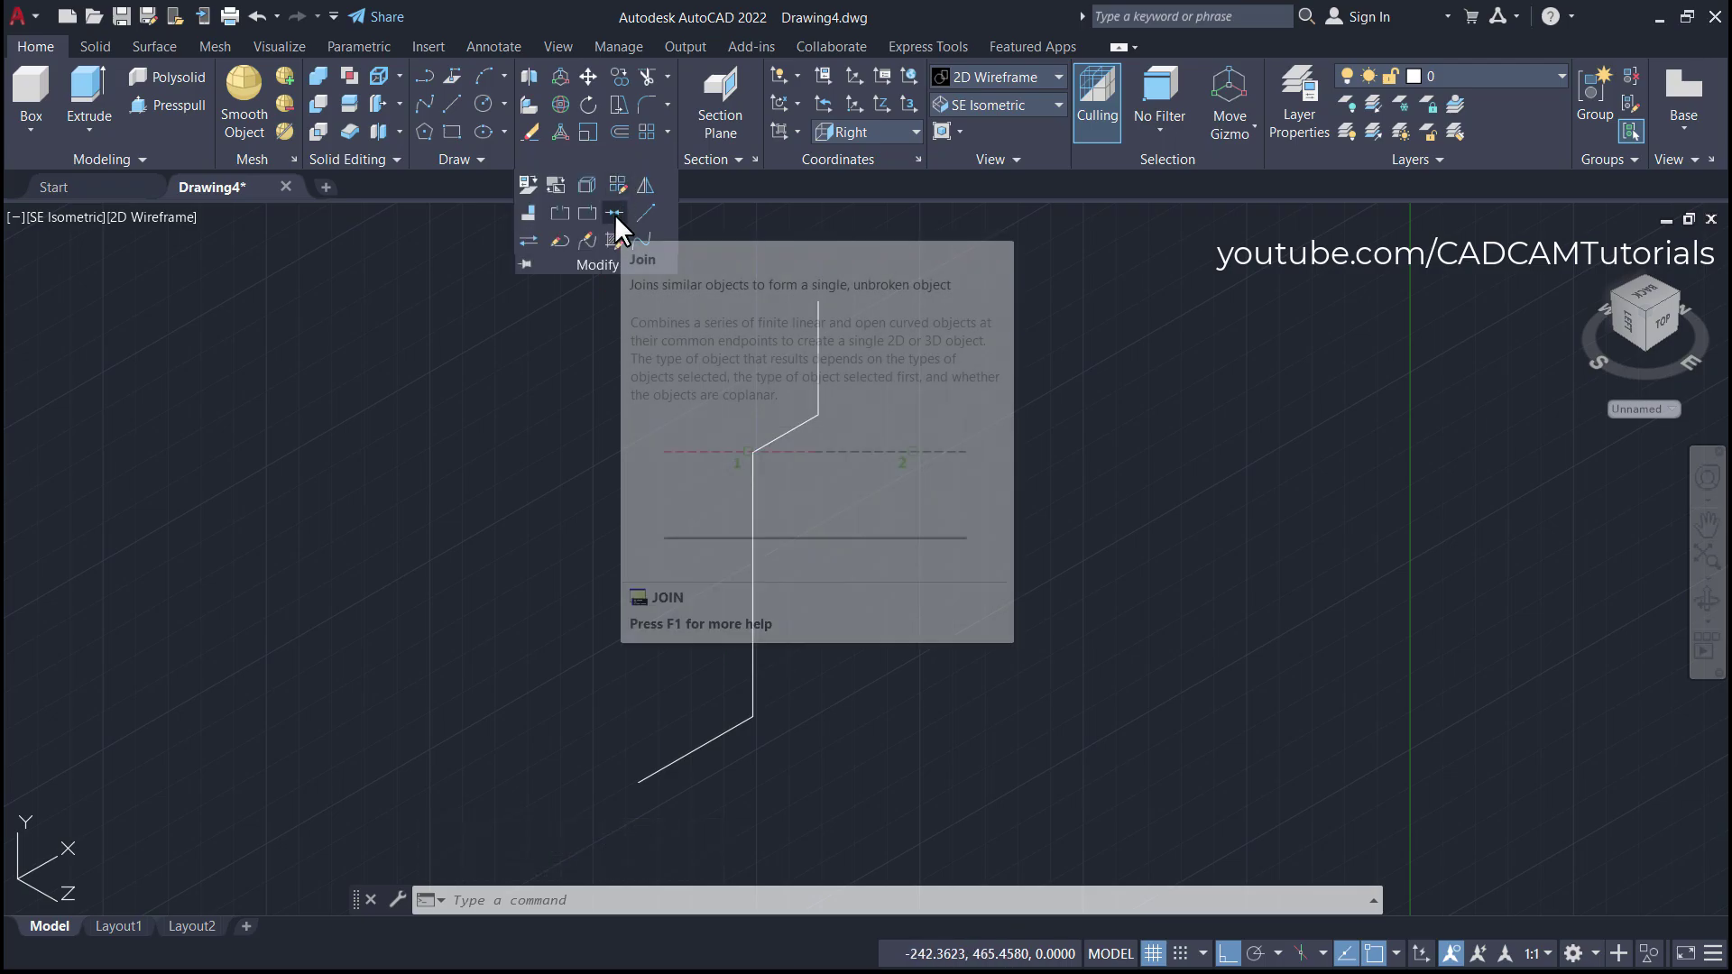
click(615, 213)
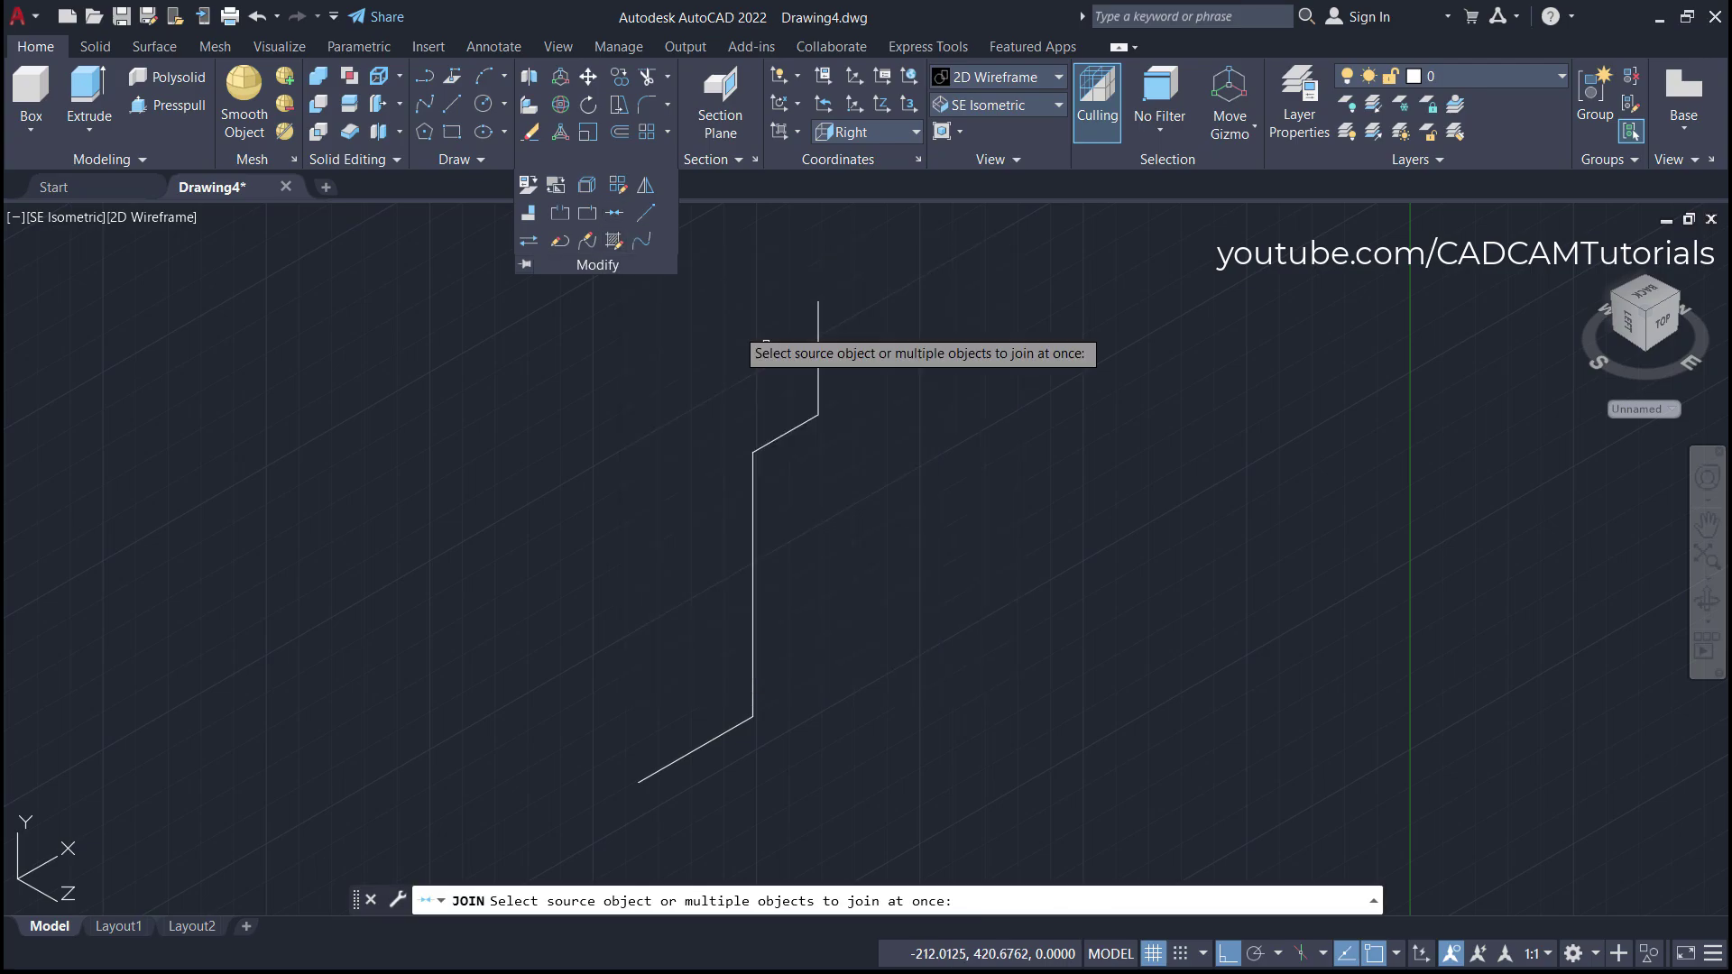
click(874, 341)
click(689, 768)
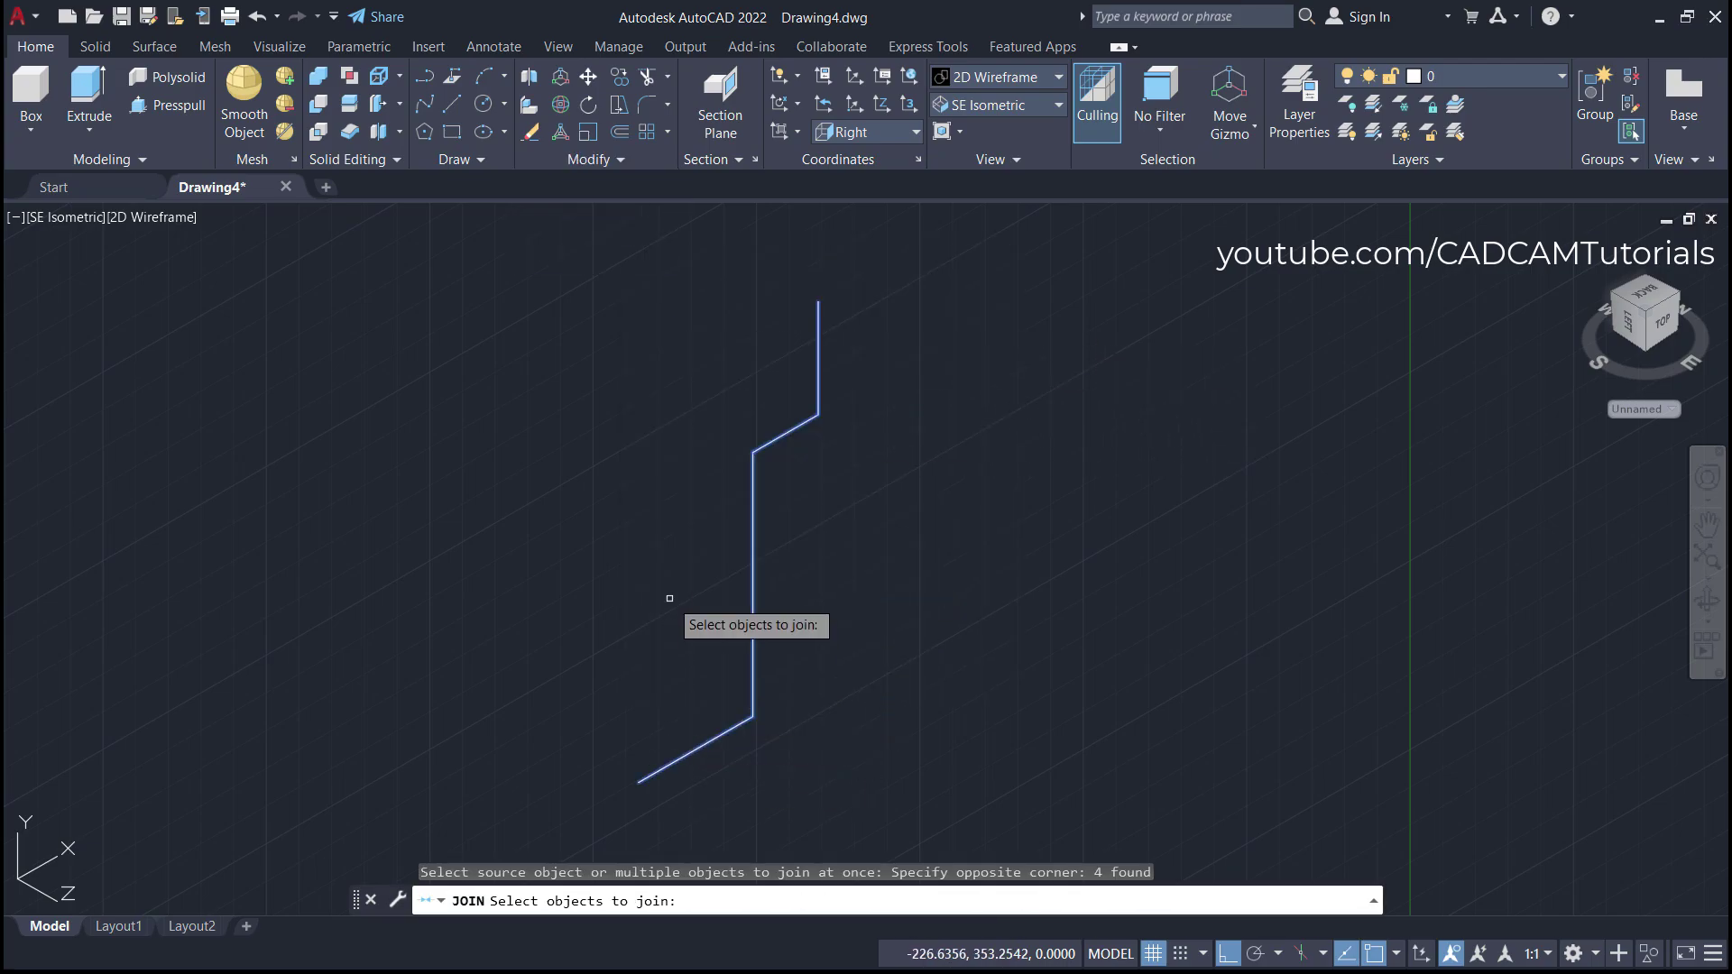
key(Return)
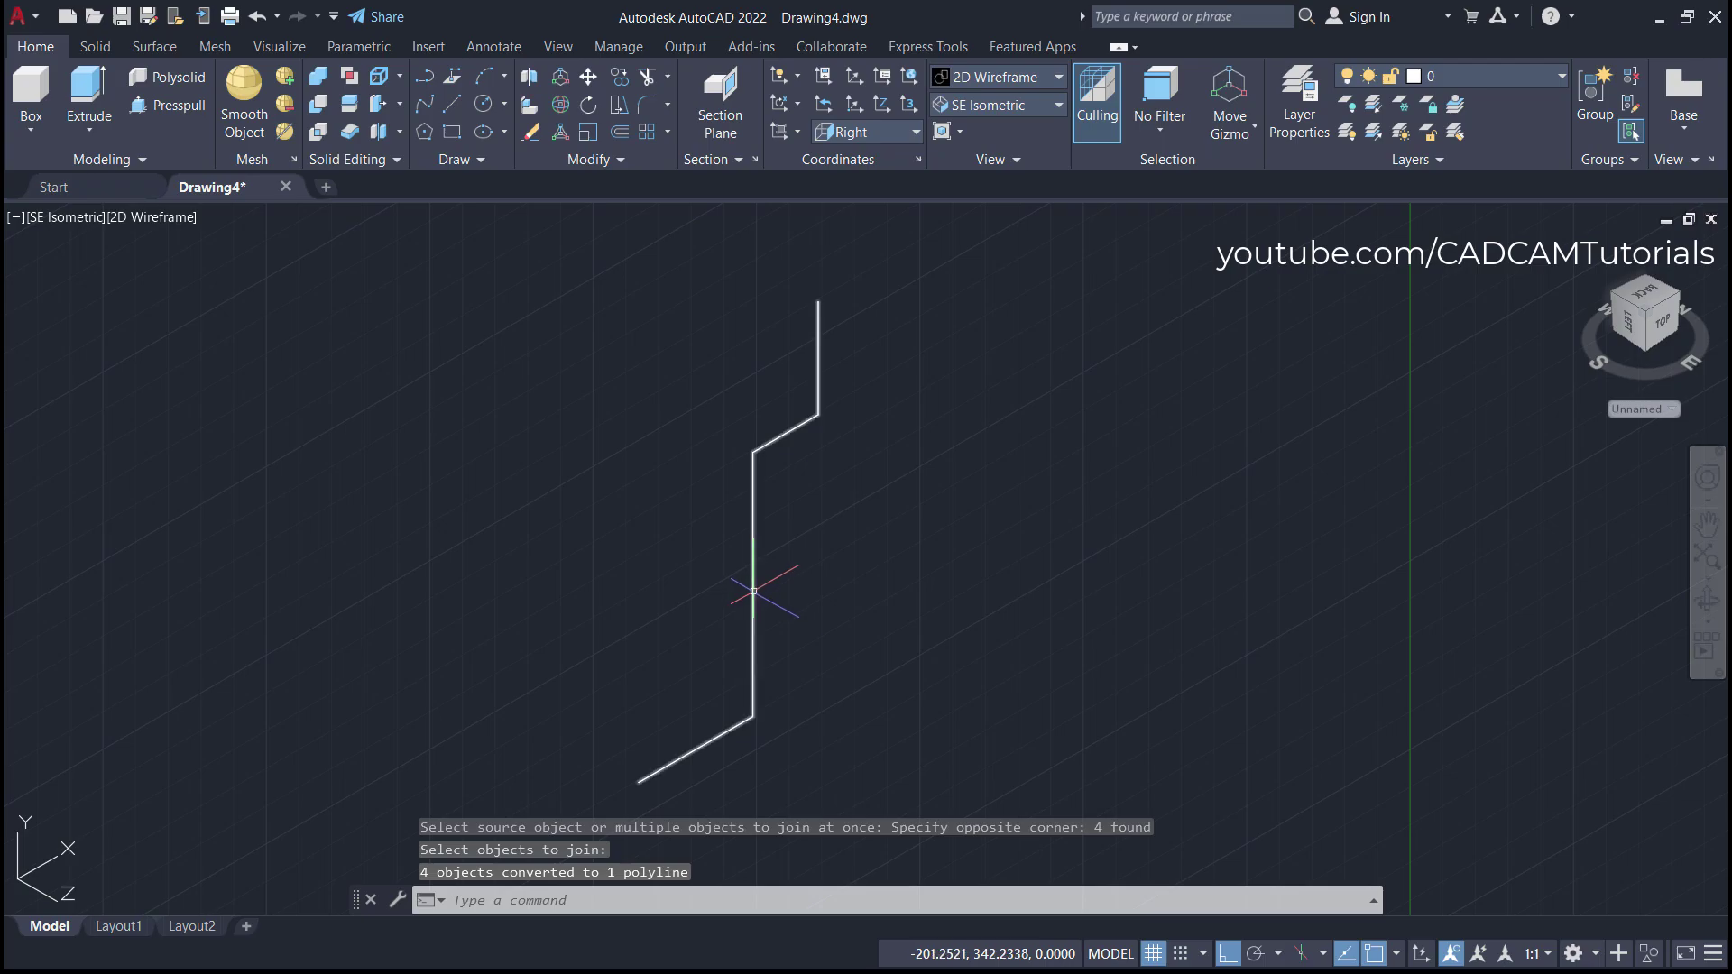
key(alt+Tab)
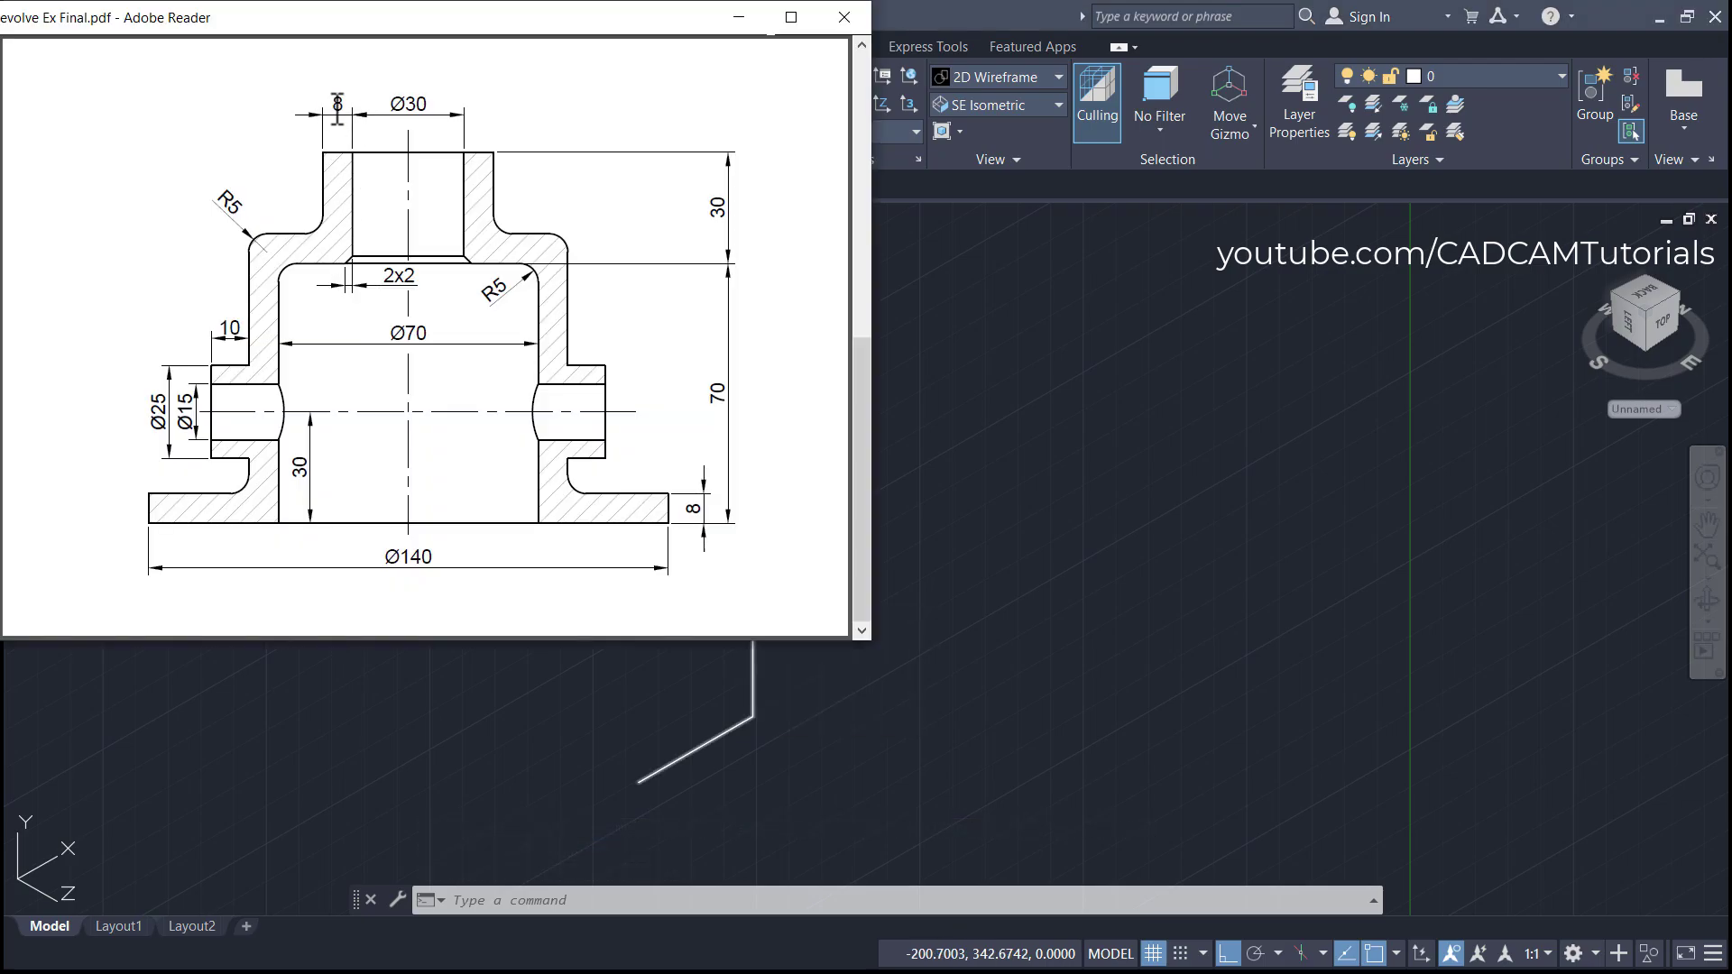
- Offset the profile polyline 8 units to its left side
key(alt+Tab)
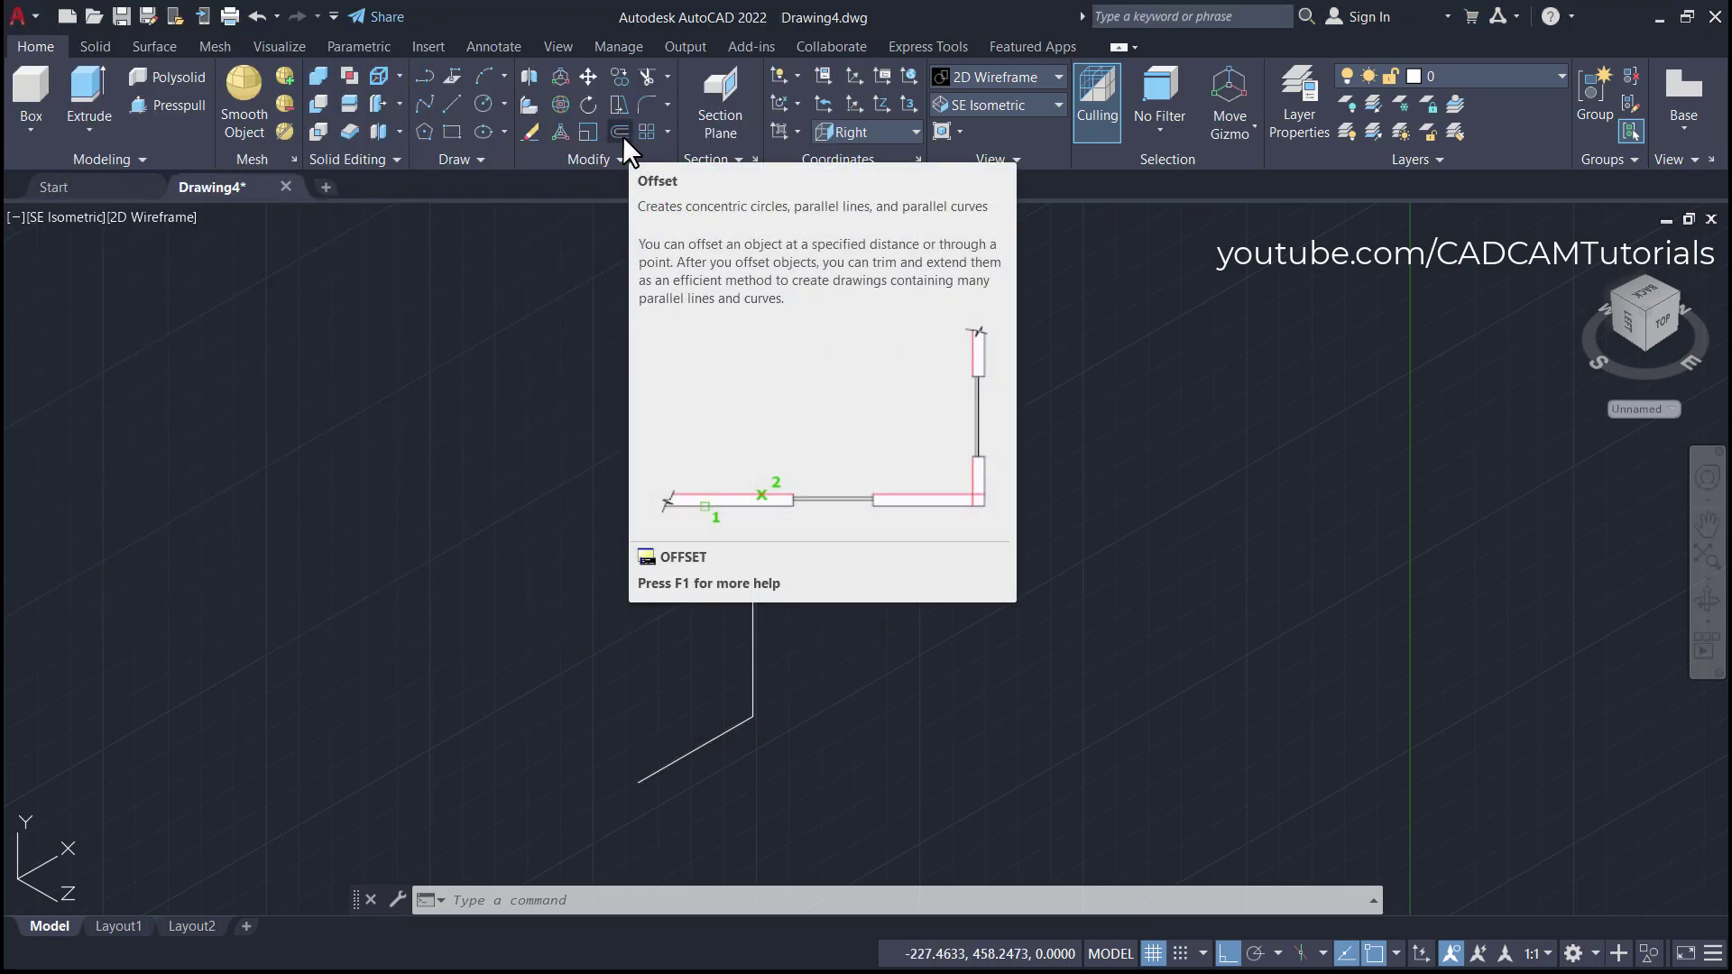
click(622, 133)
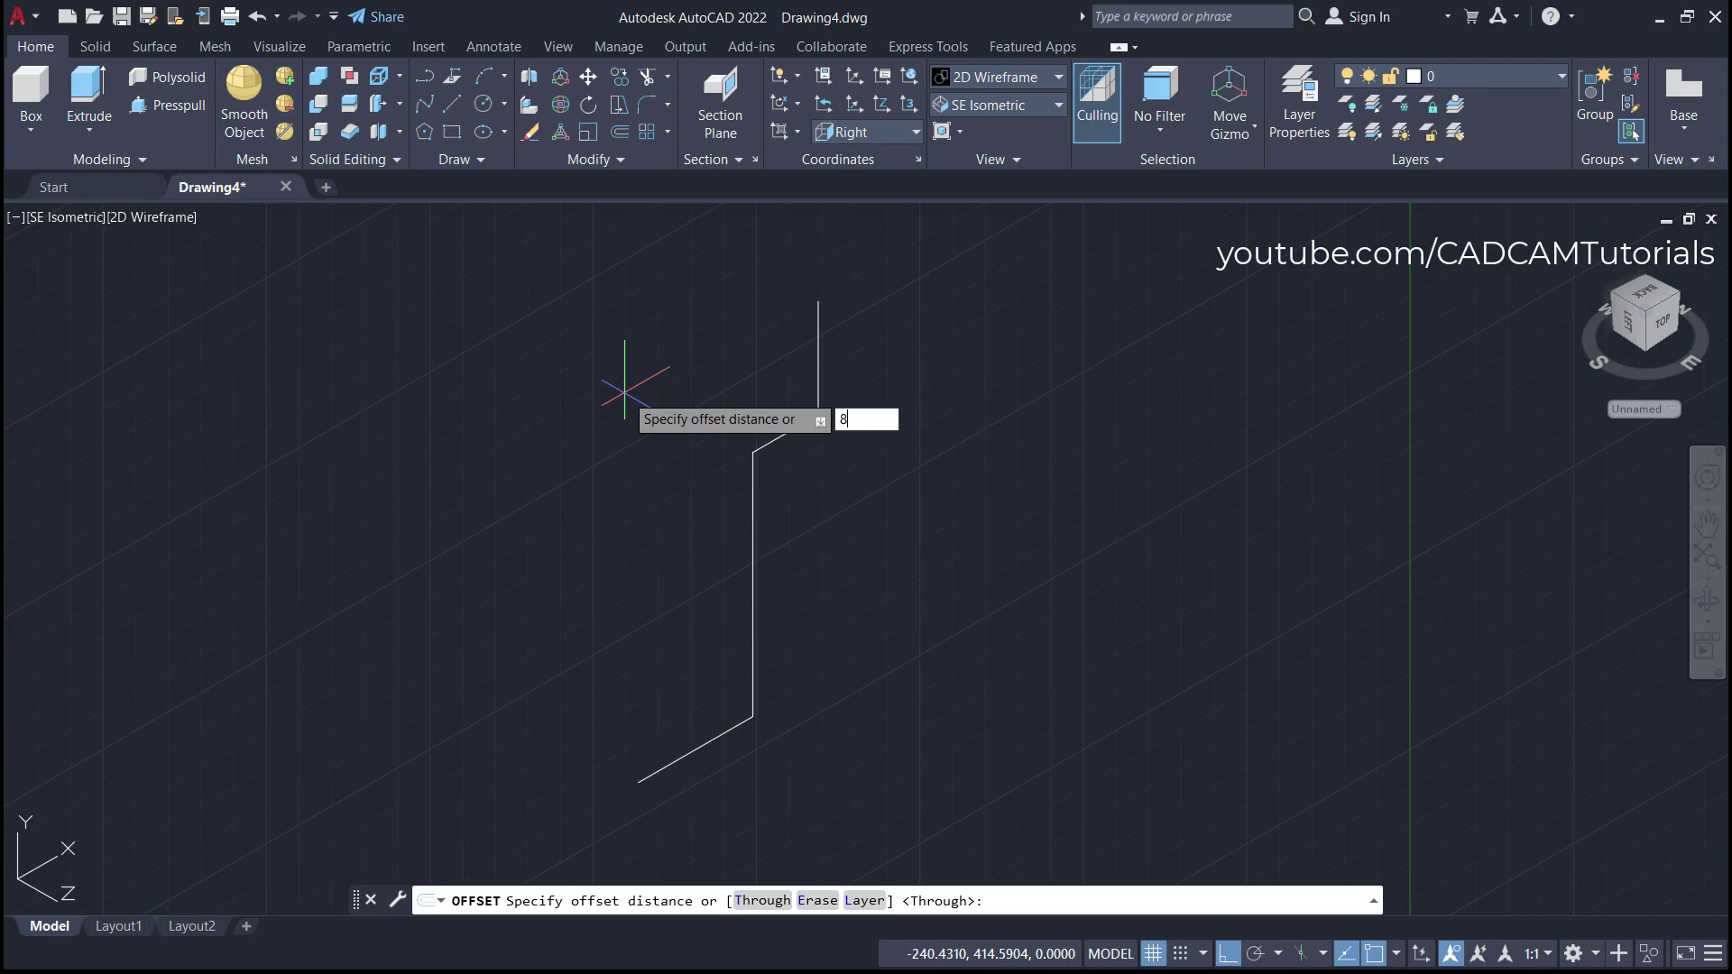
text(8)
key(Return)
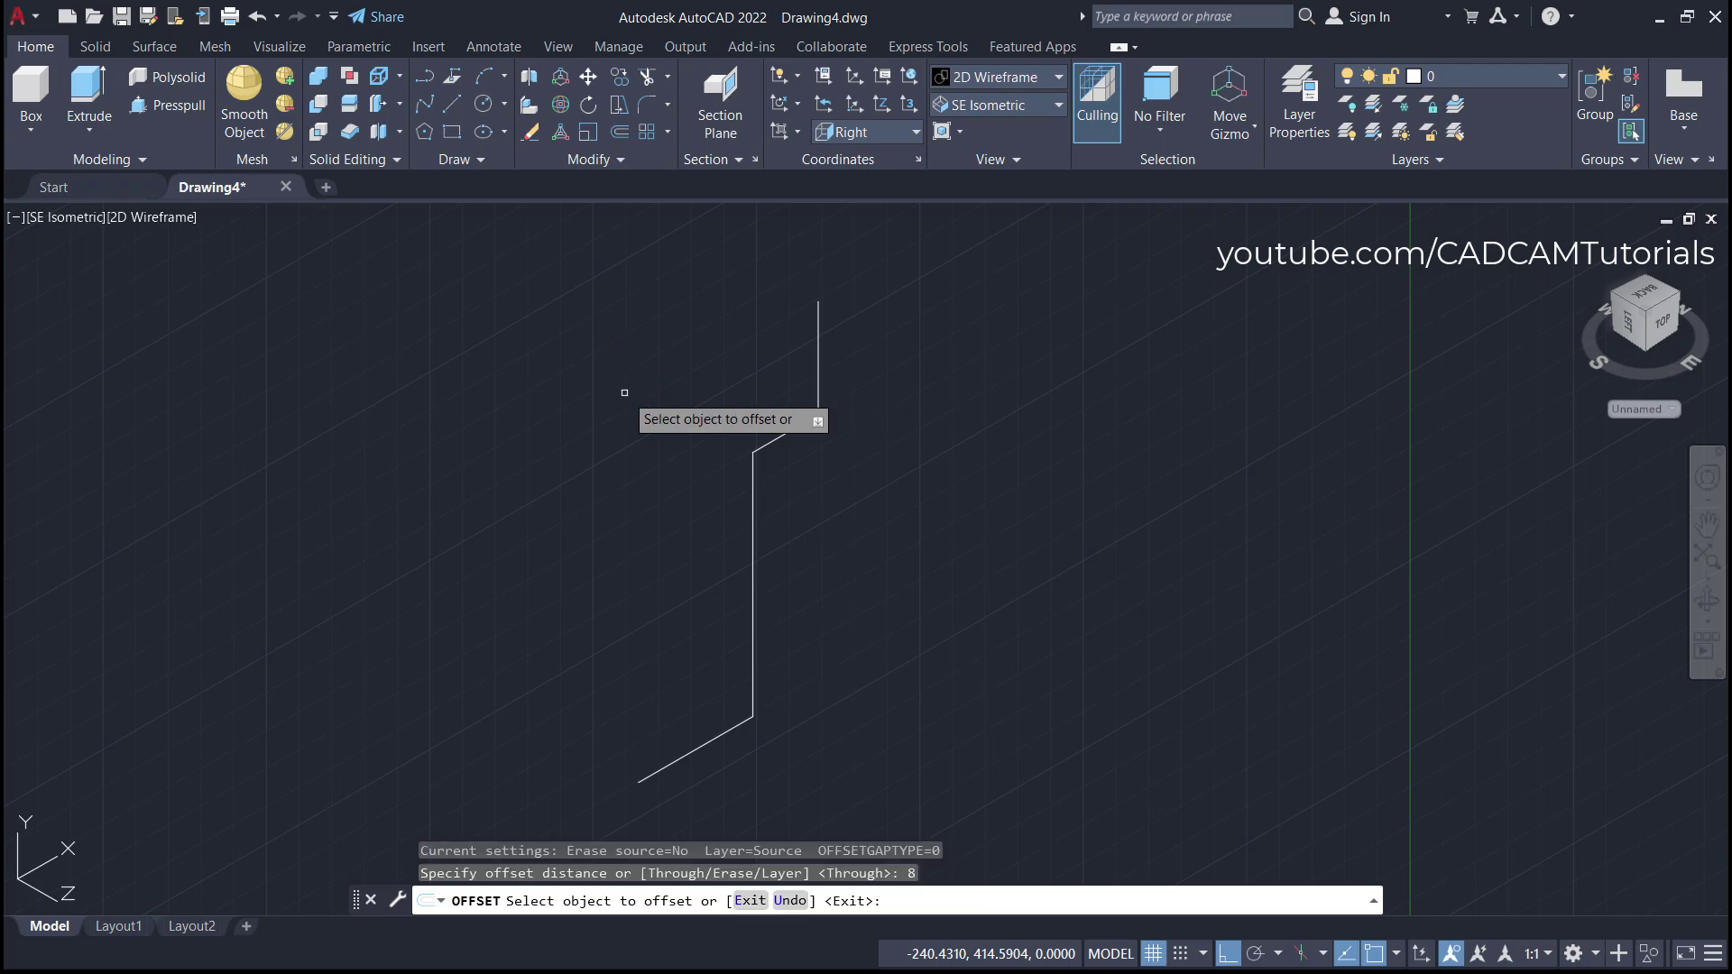
click(767, 443)
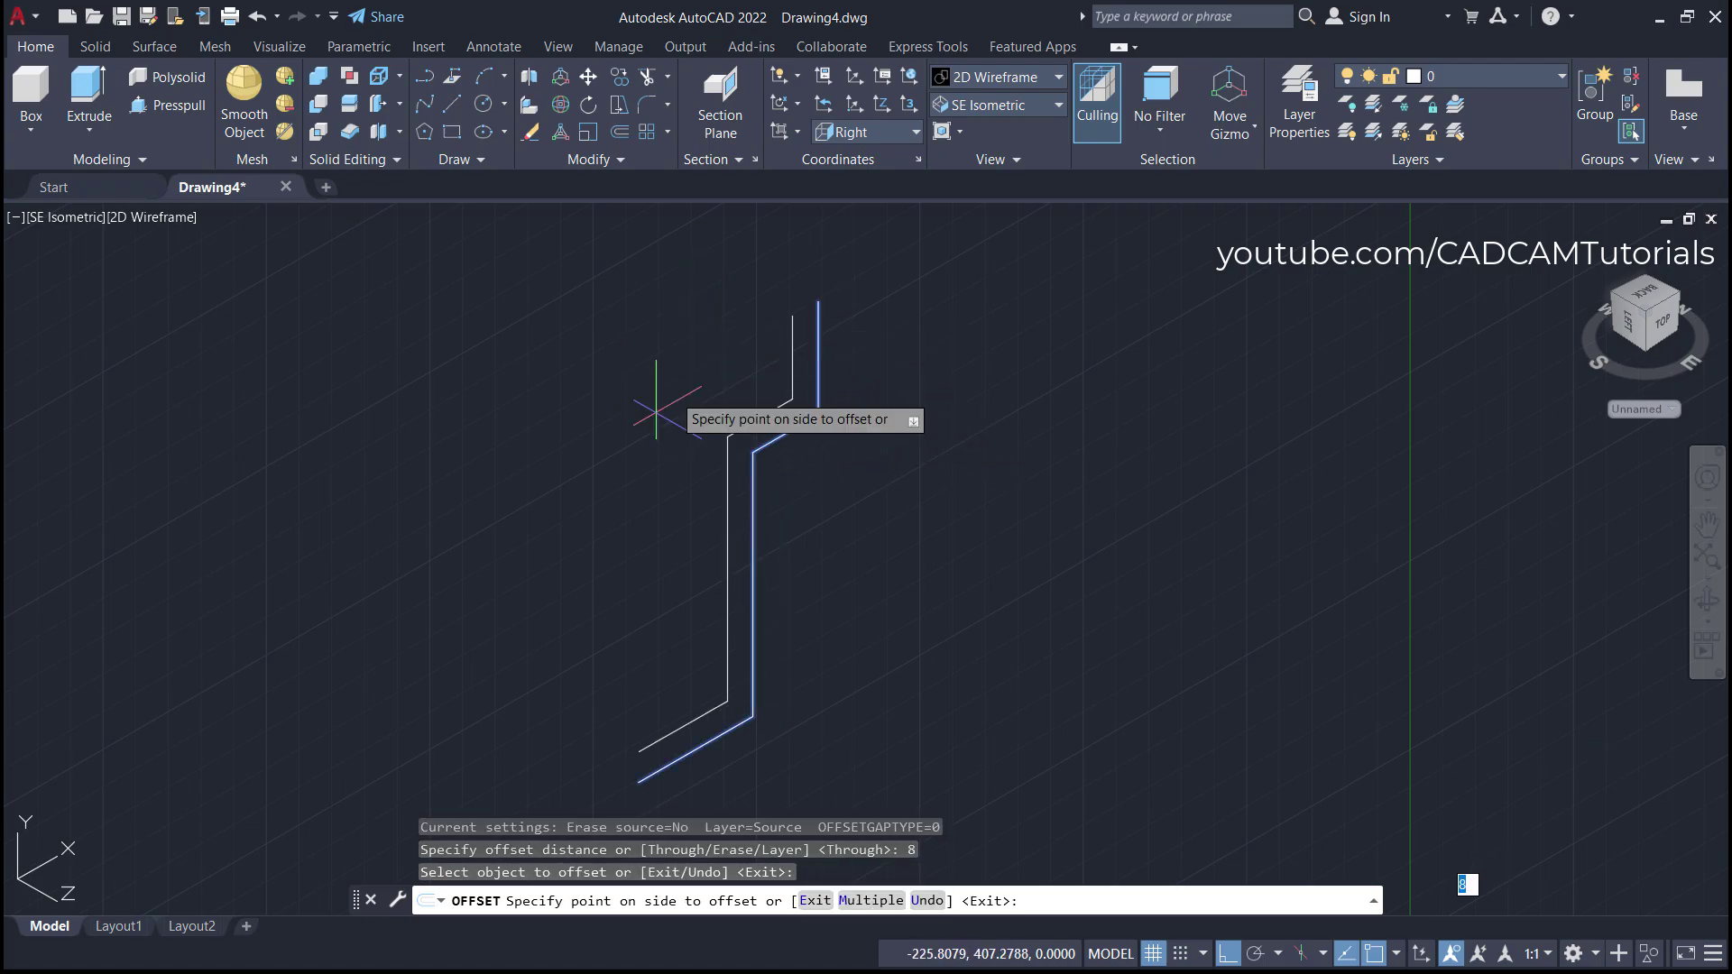
click(584, 398)
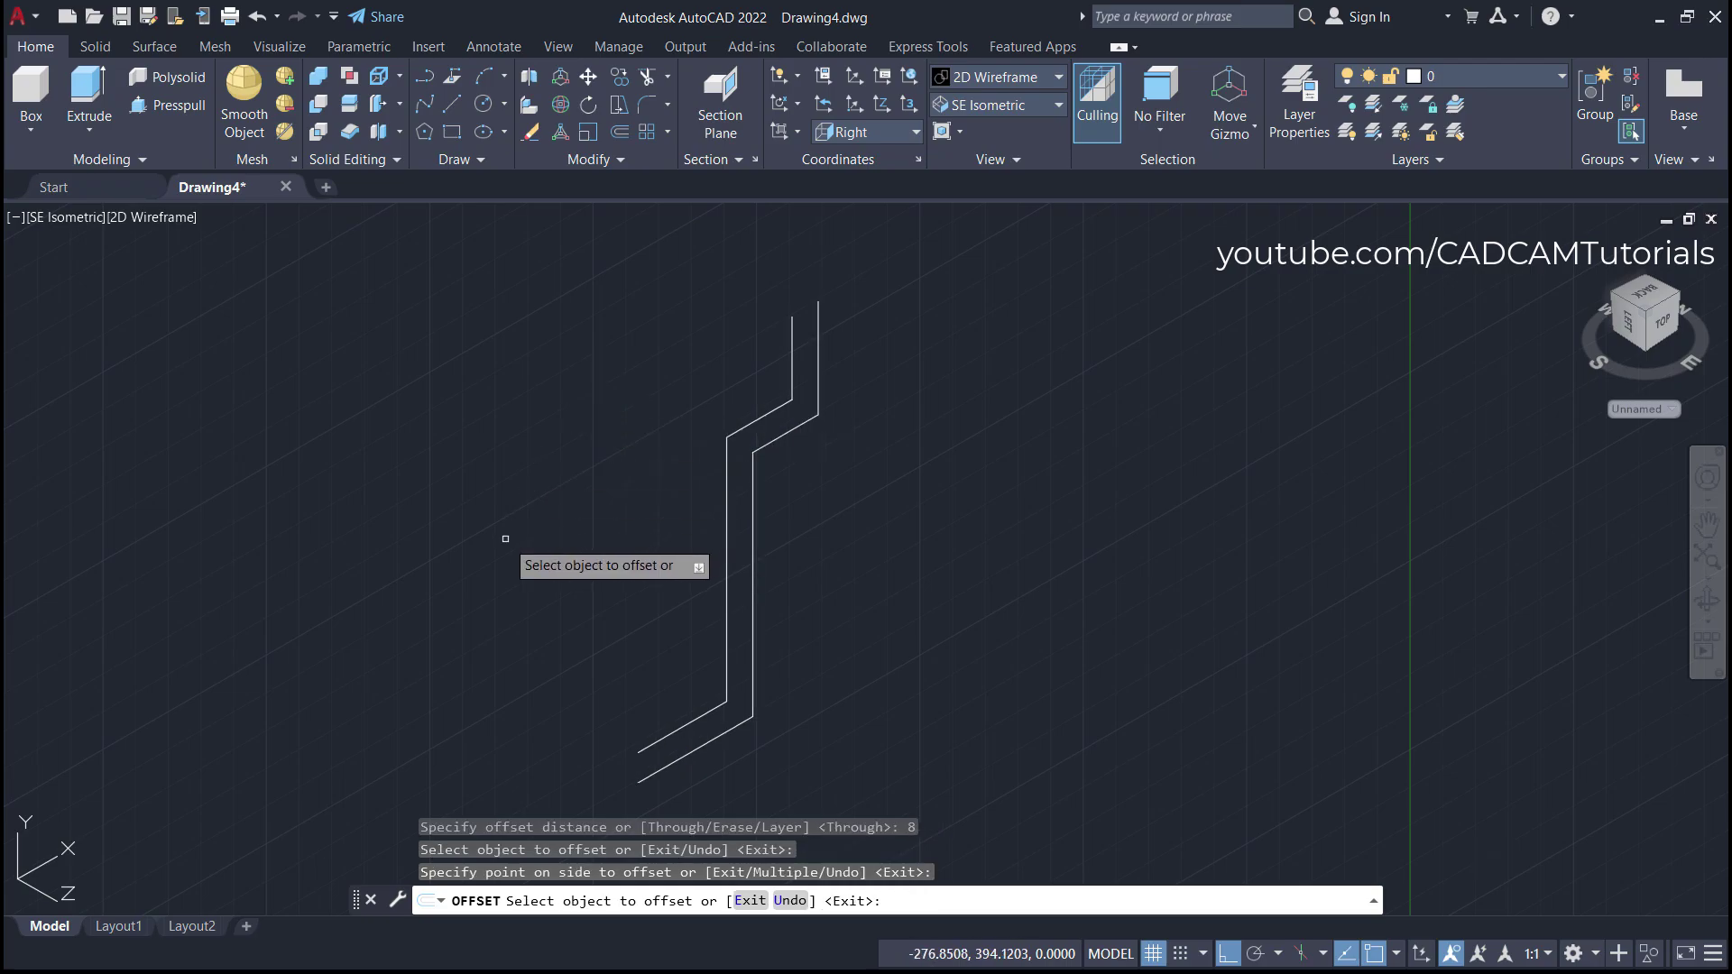
key(Return)
middle_drag(856, 542, 735, 522)
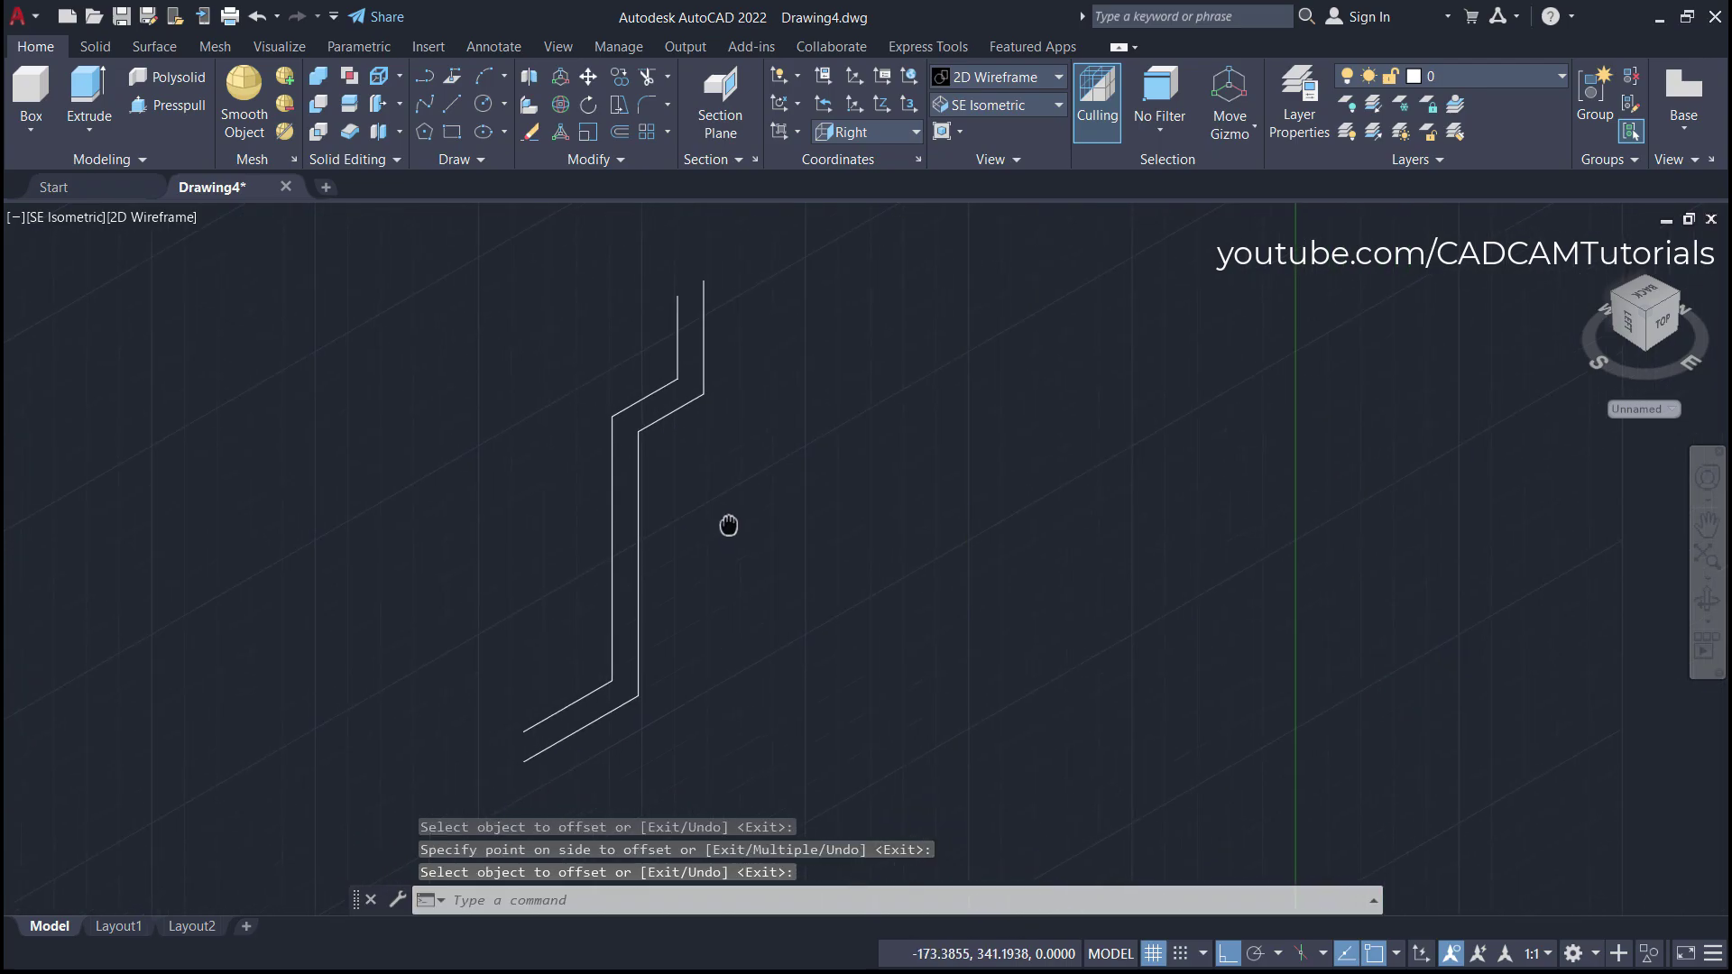
- Draw a line joining the top ends of the two parallel profiles
click(453, 104)
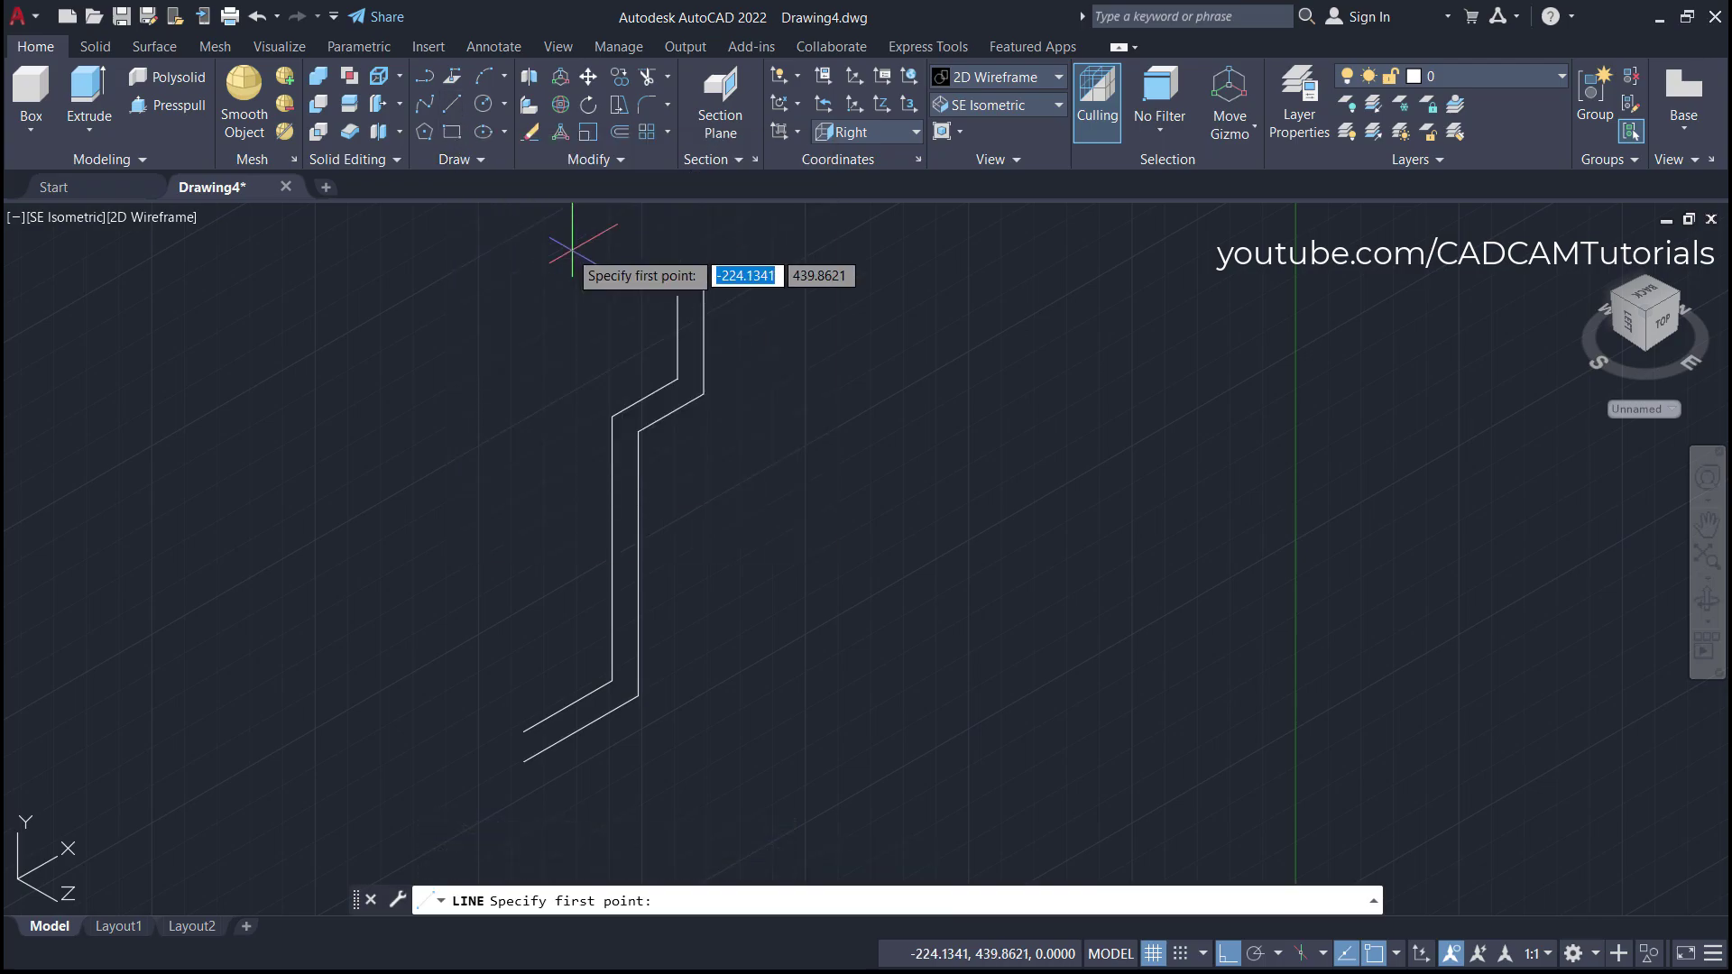
click(678, 294)
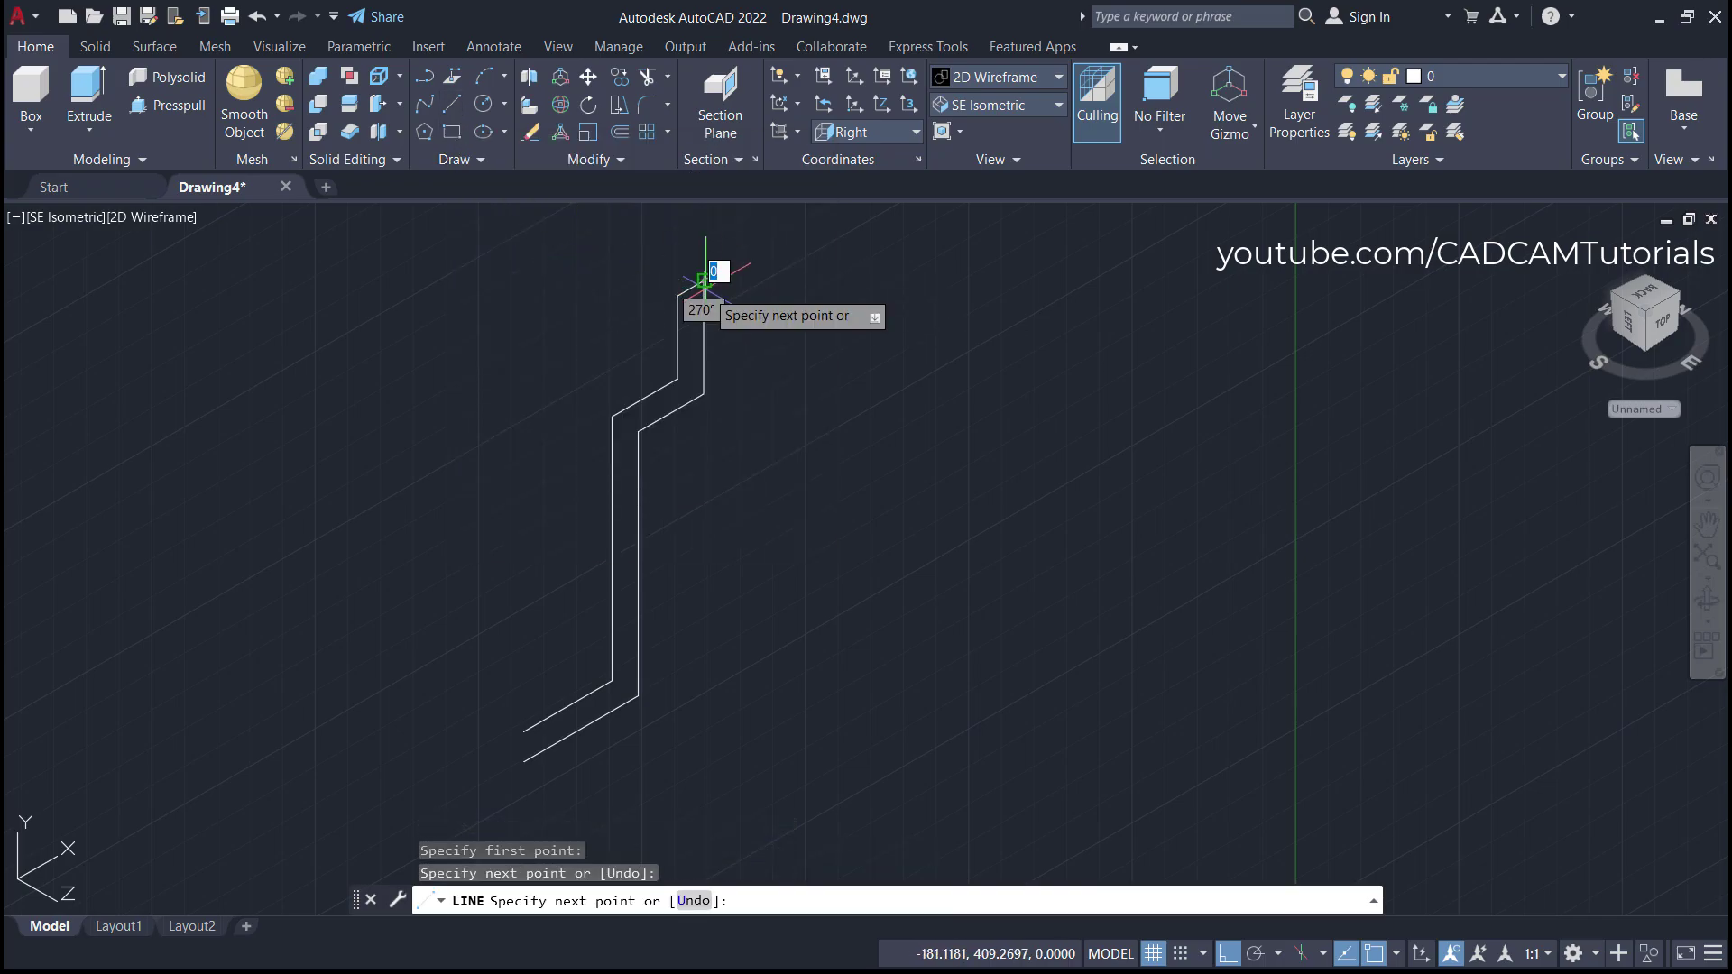
click(704, 282)
key(Return)
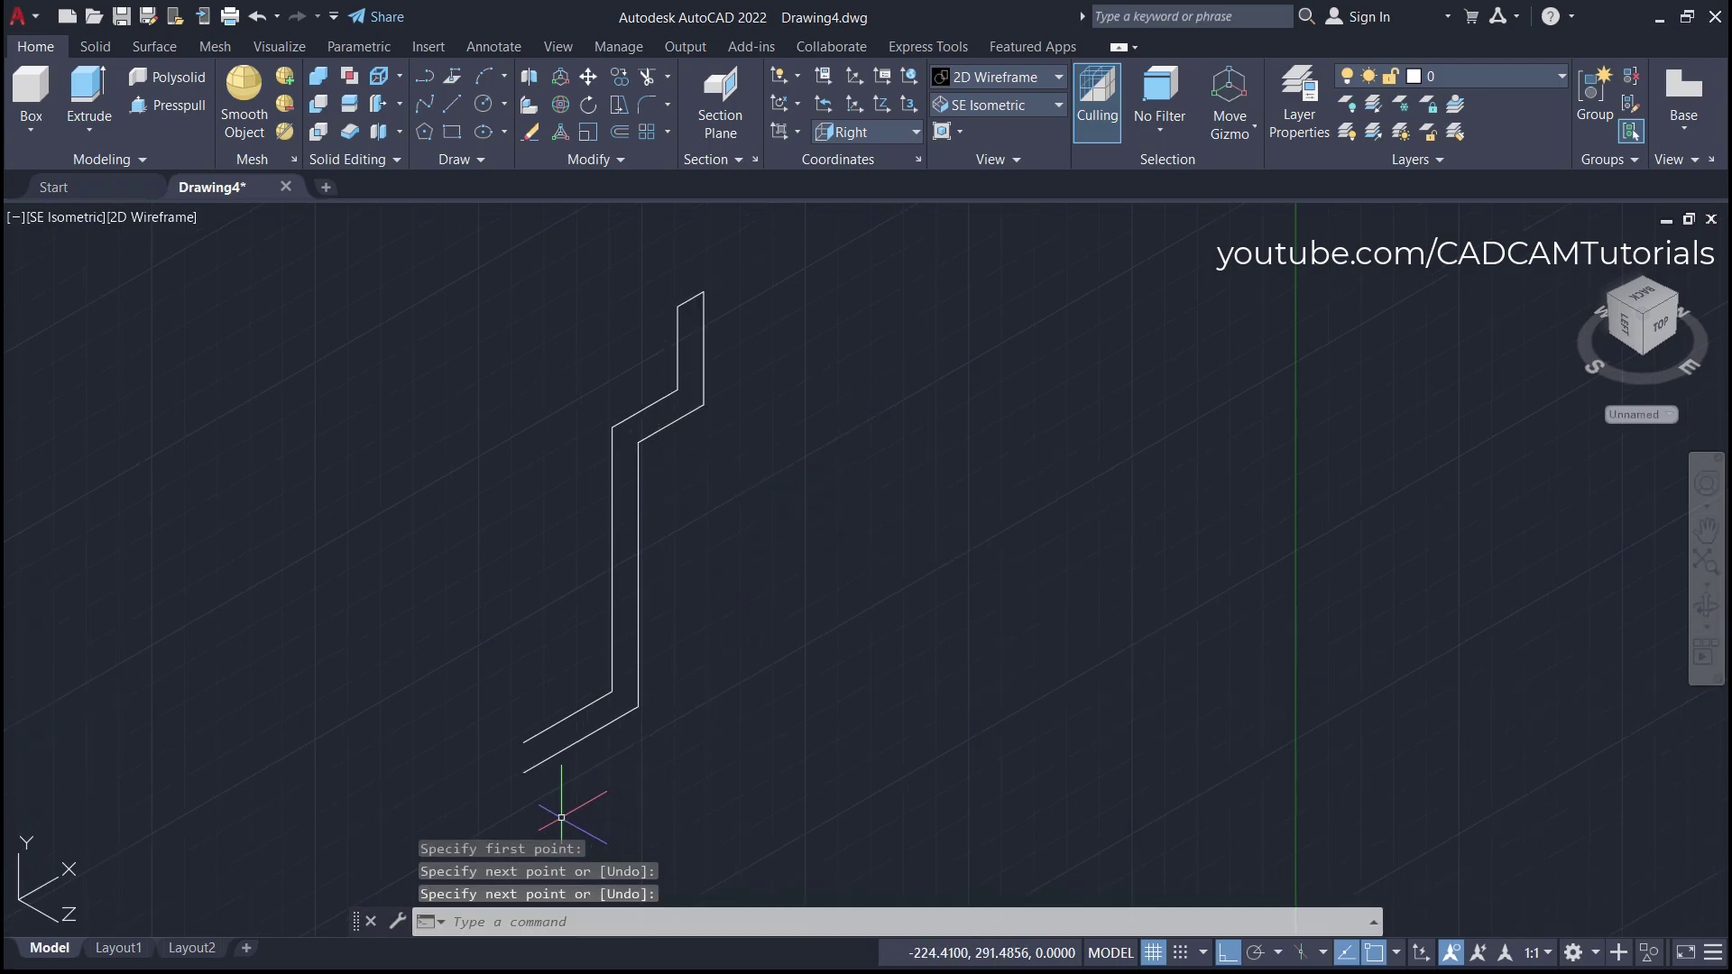
- Draw an 8-unit line closing the bottom ends of the two profiles
key(Return)
scroll(527, 776, up, 5)
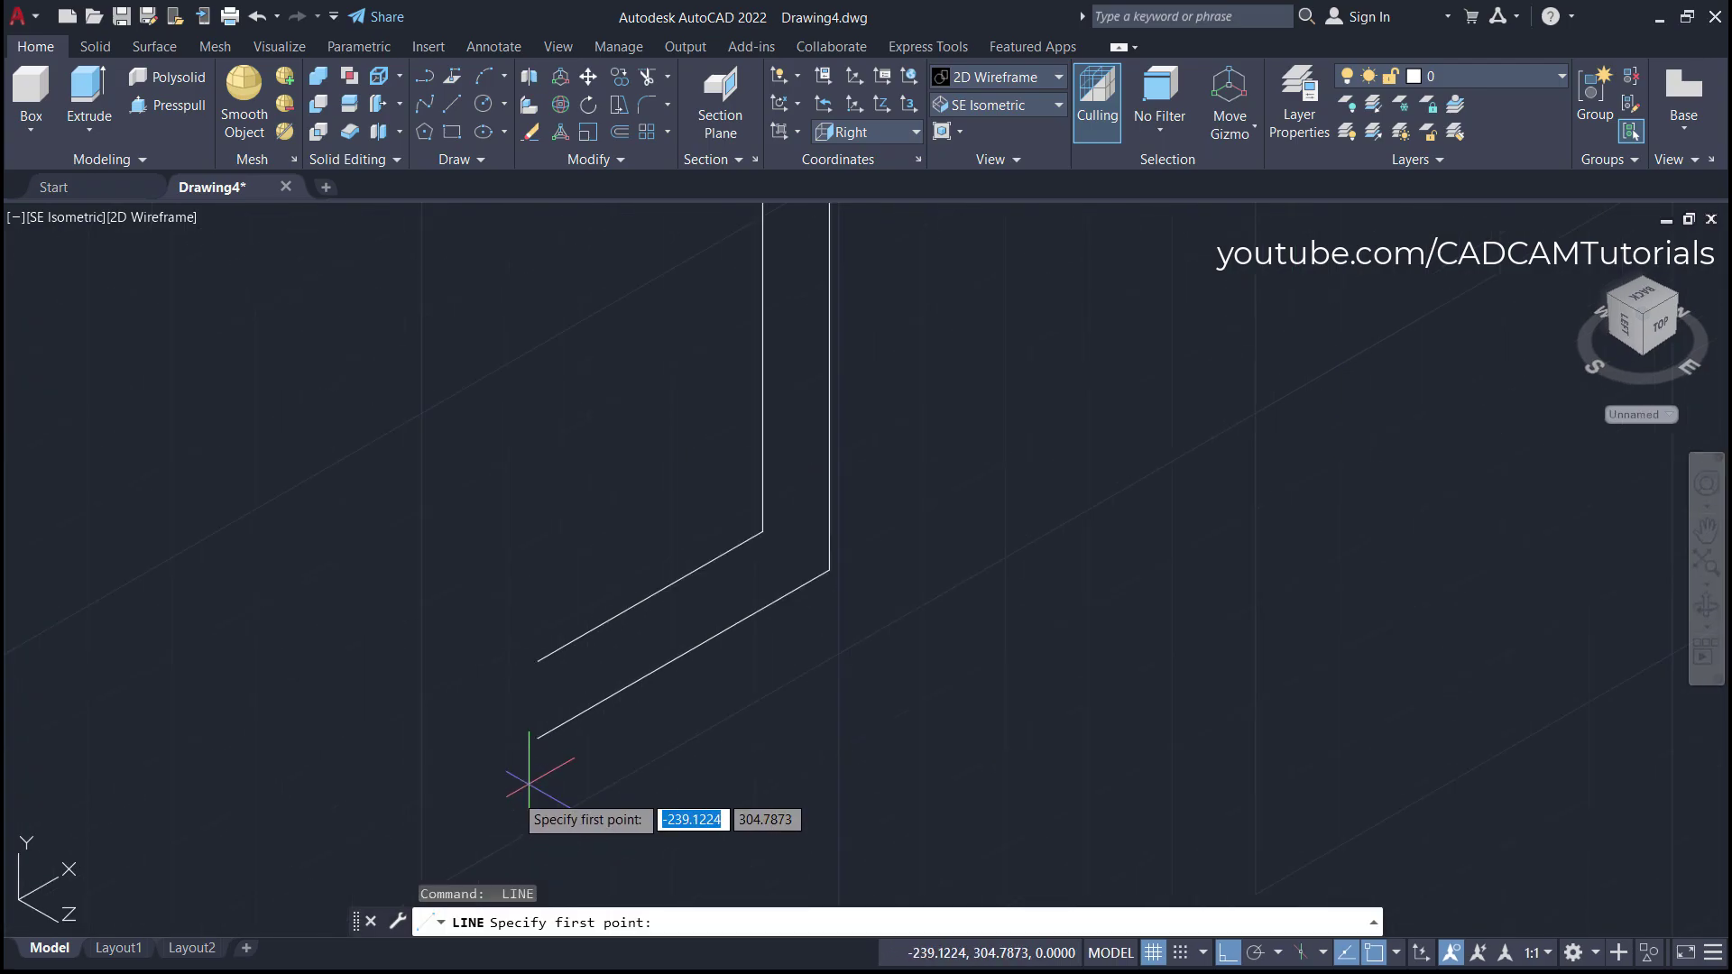
click(539, 738)
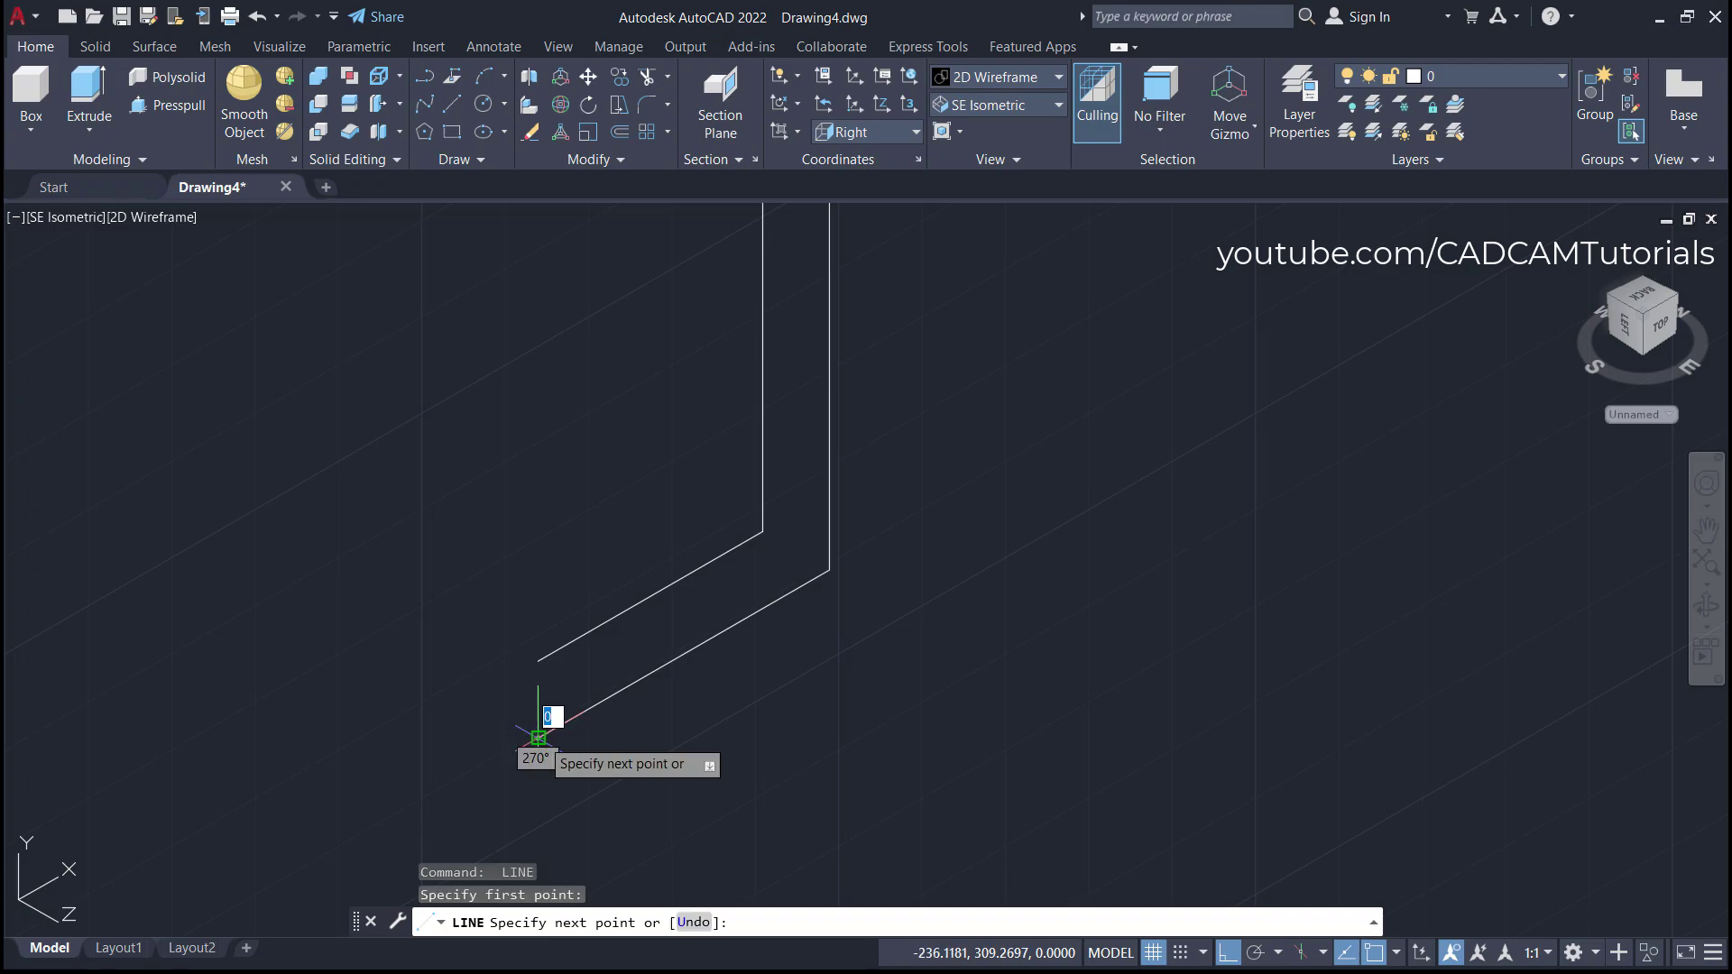
text(8)
key(Return)
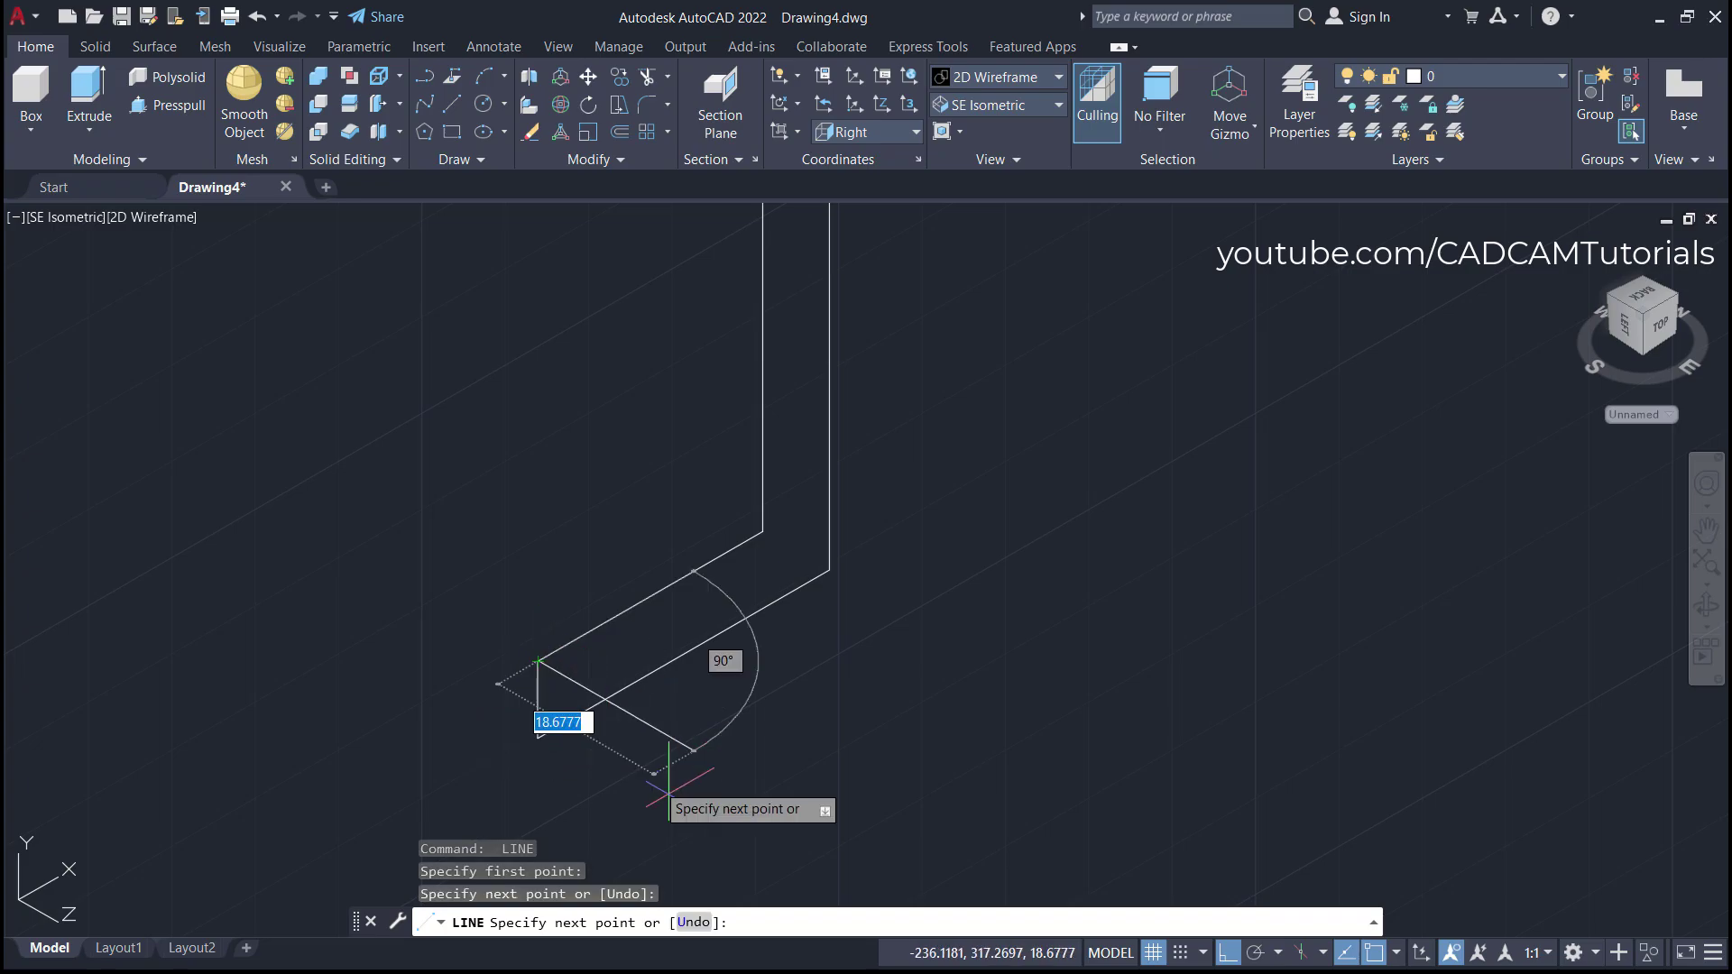
key(Return)
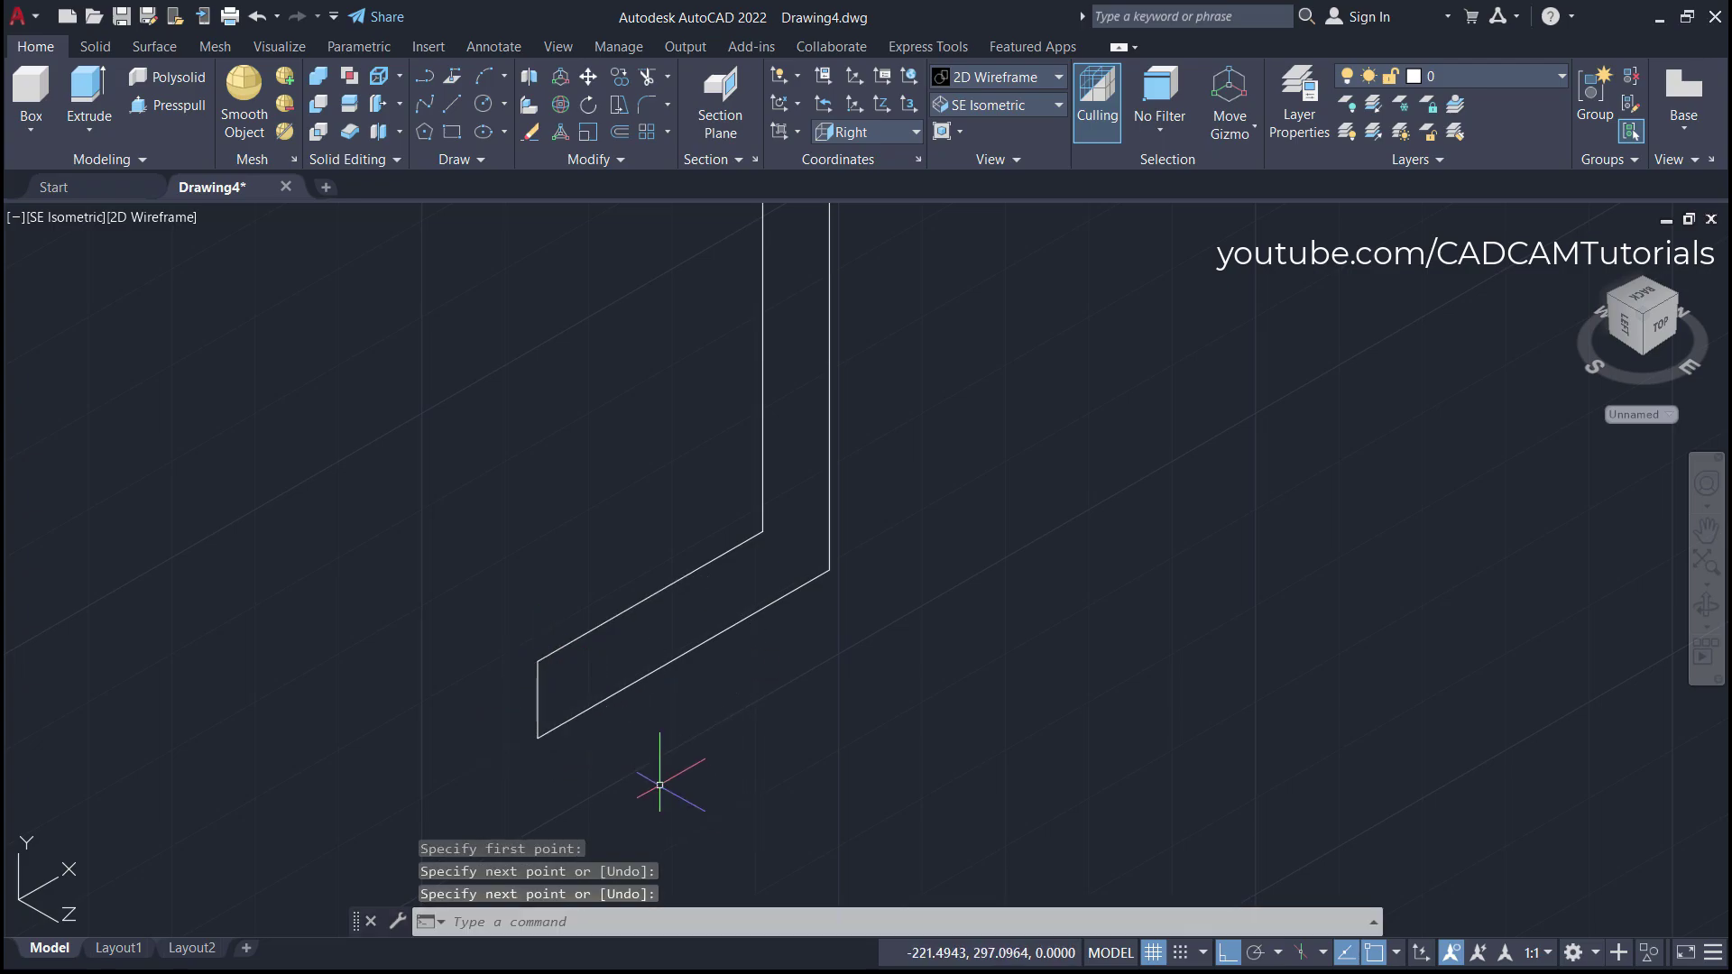
scroll(660, 787, down, 4)
middle_drag(830, 759, 730, 773)
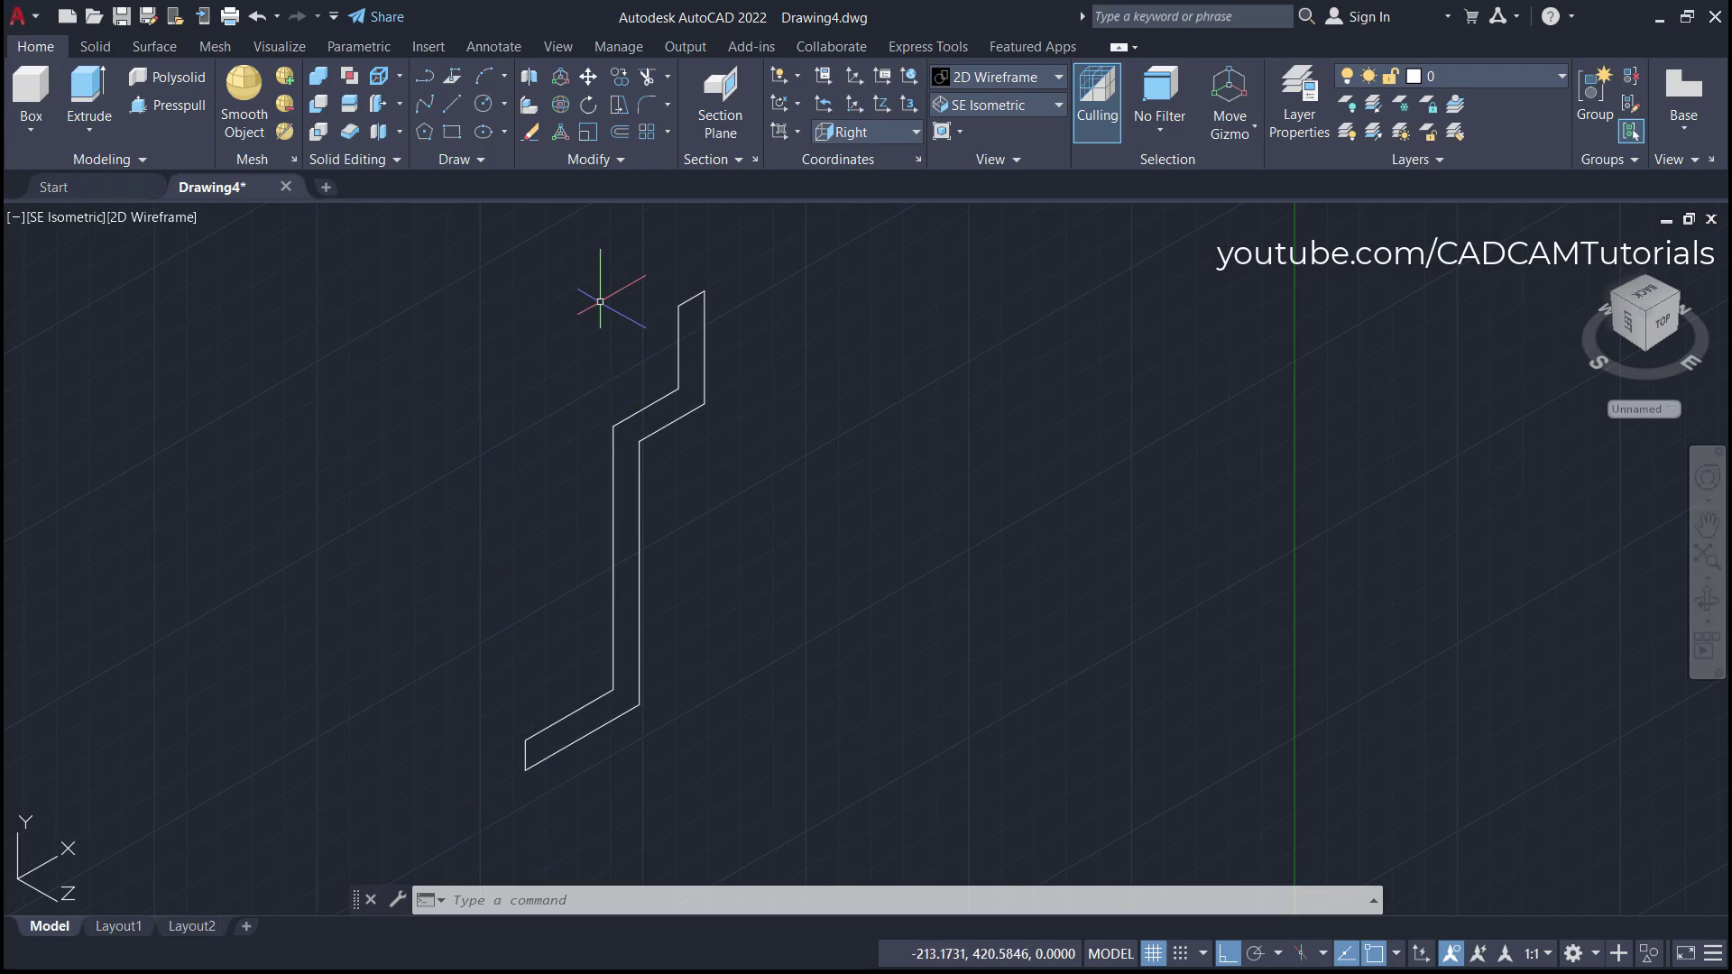
- Join all six outline segments into one polyline, then view the reference section PDF
click(604, 155)
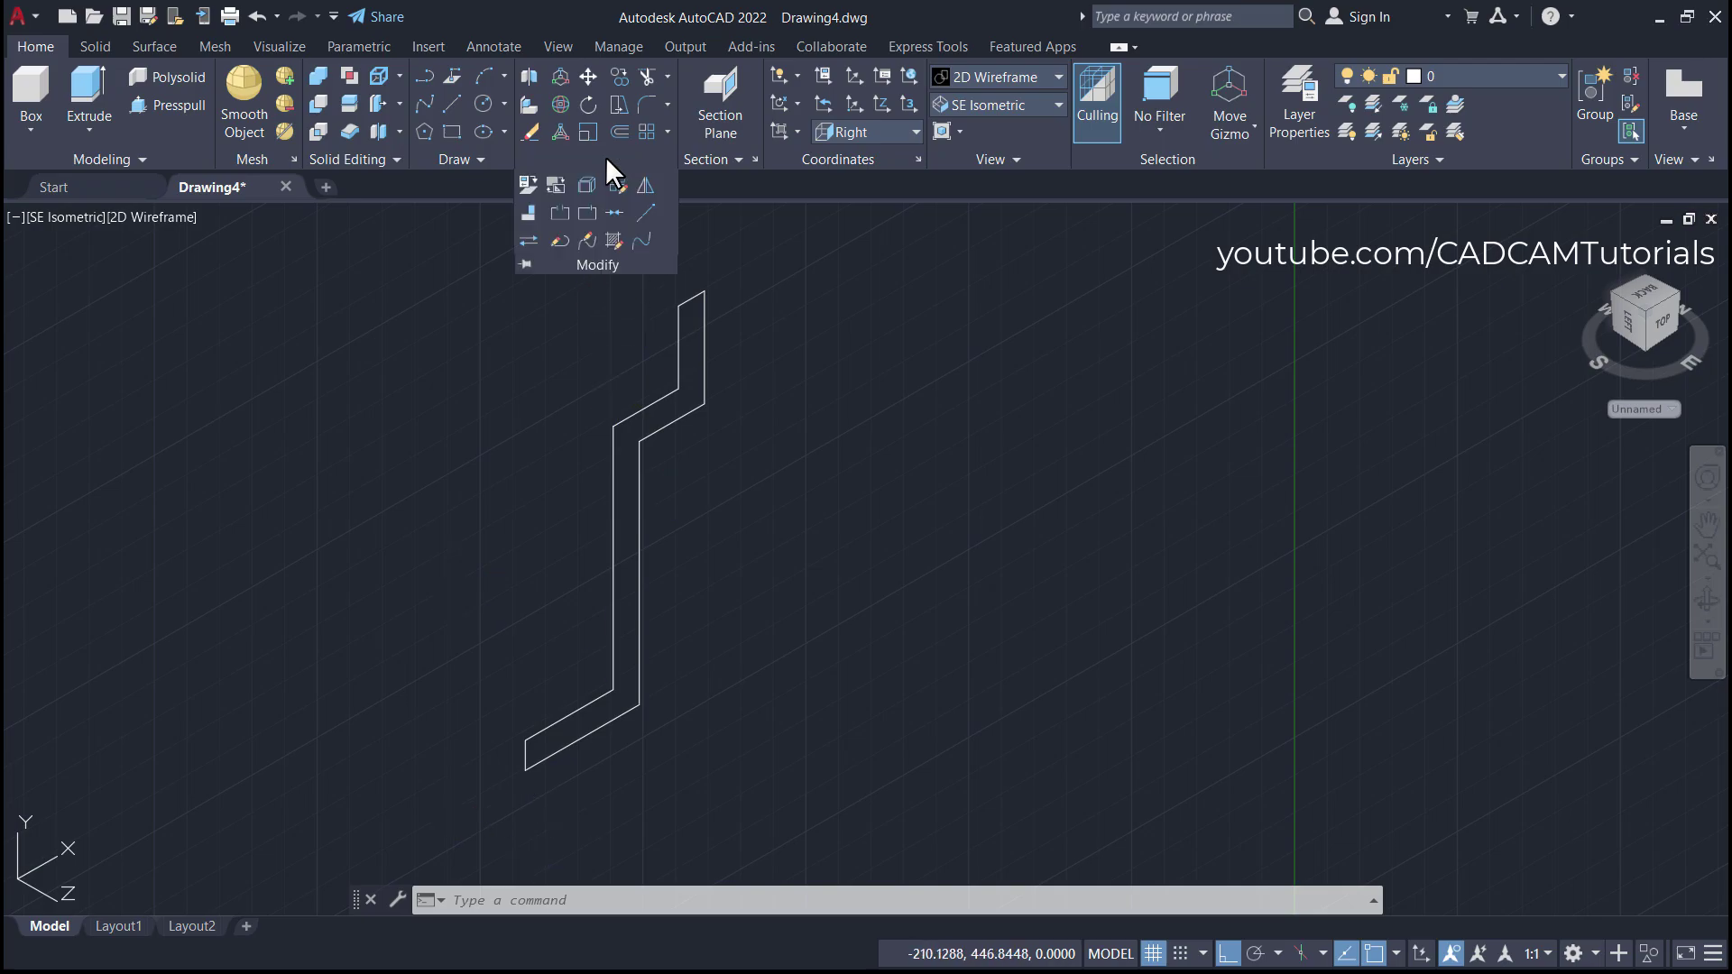
click(614, 212)
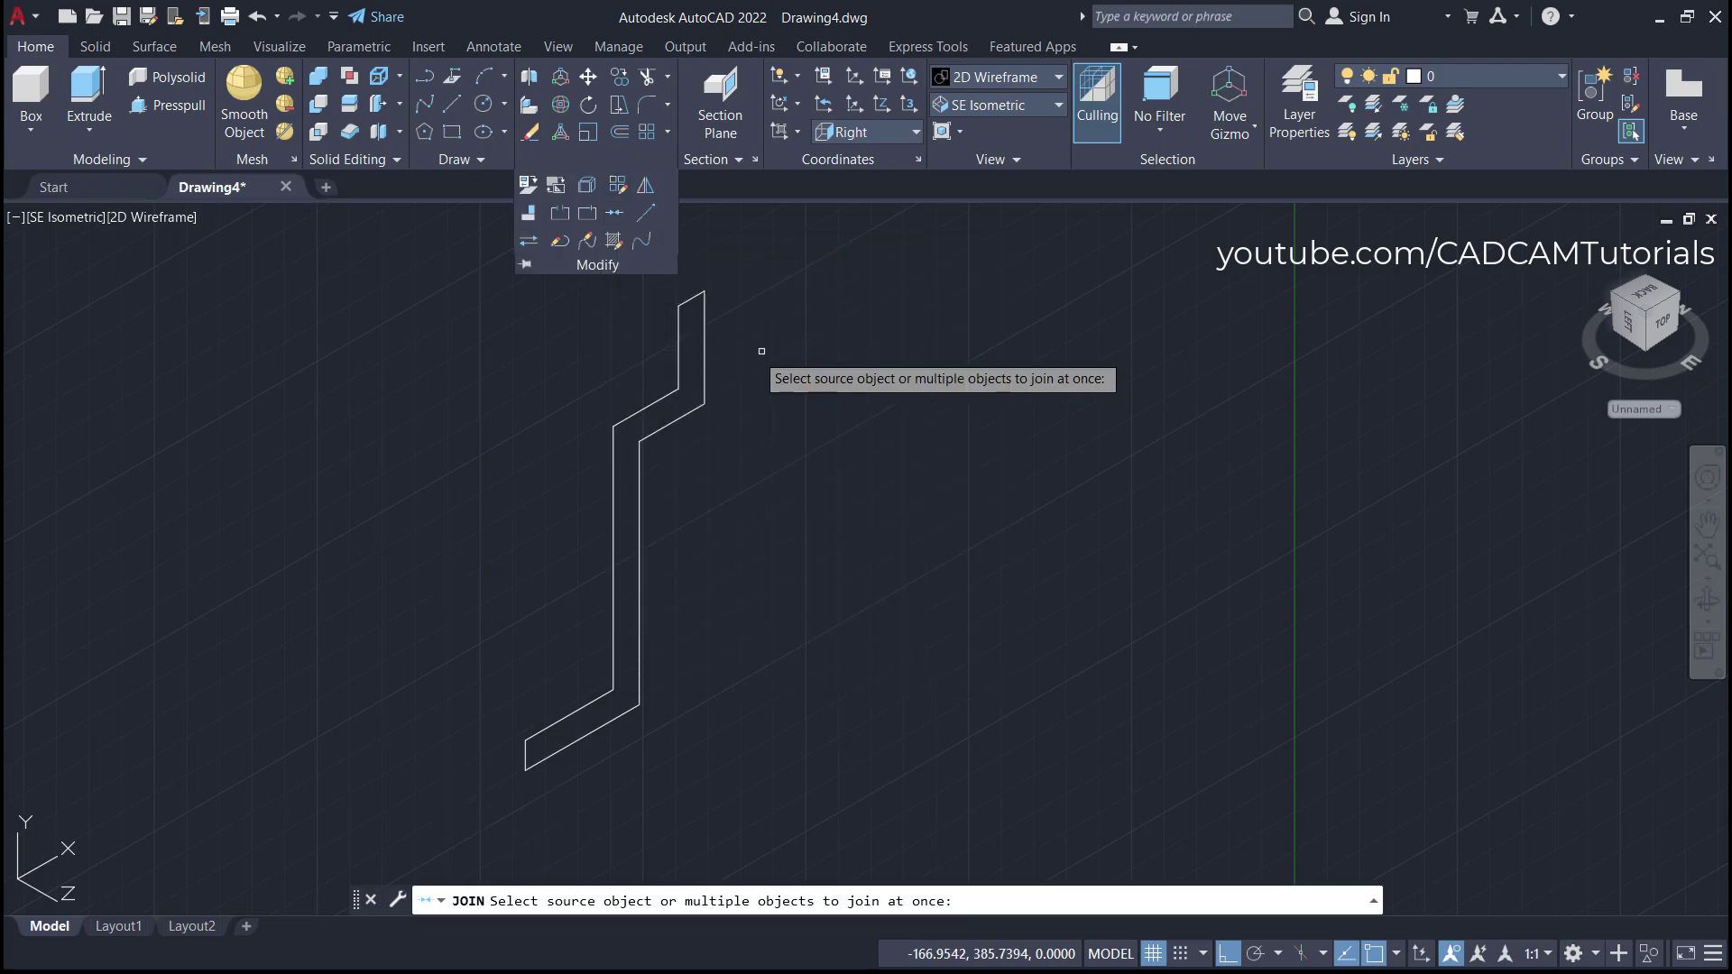
click(768, 268)
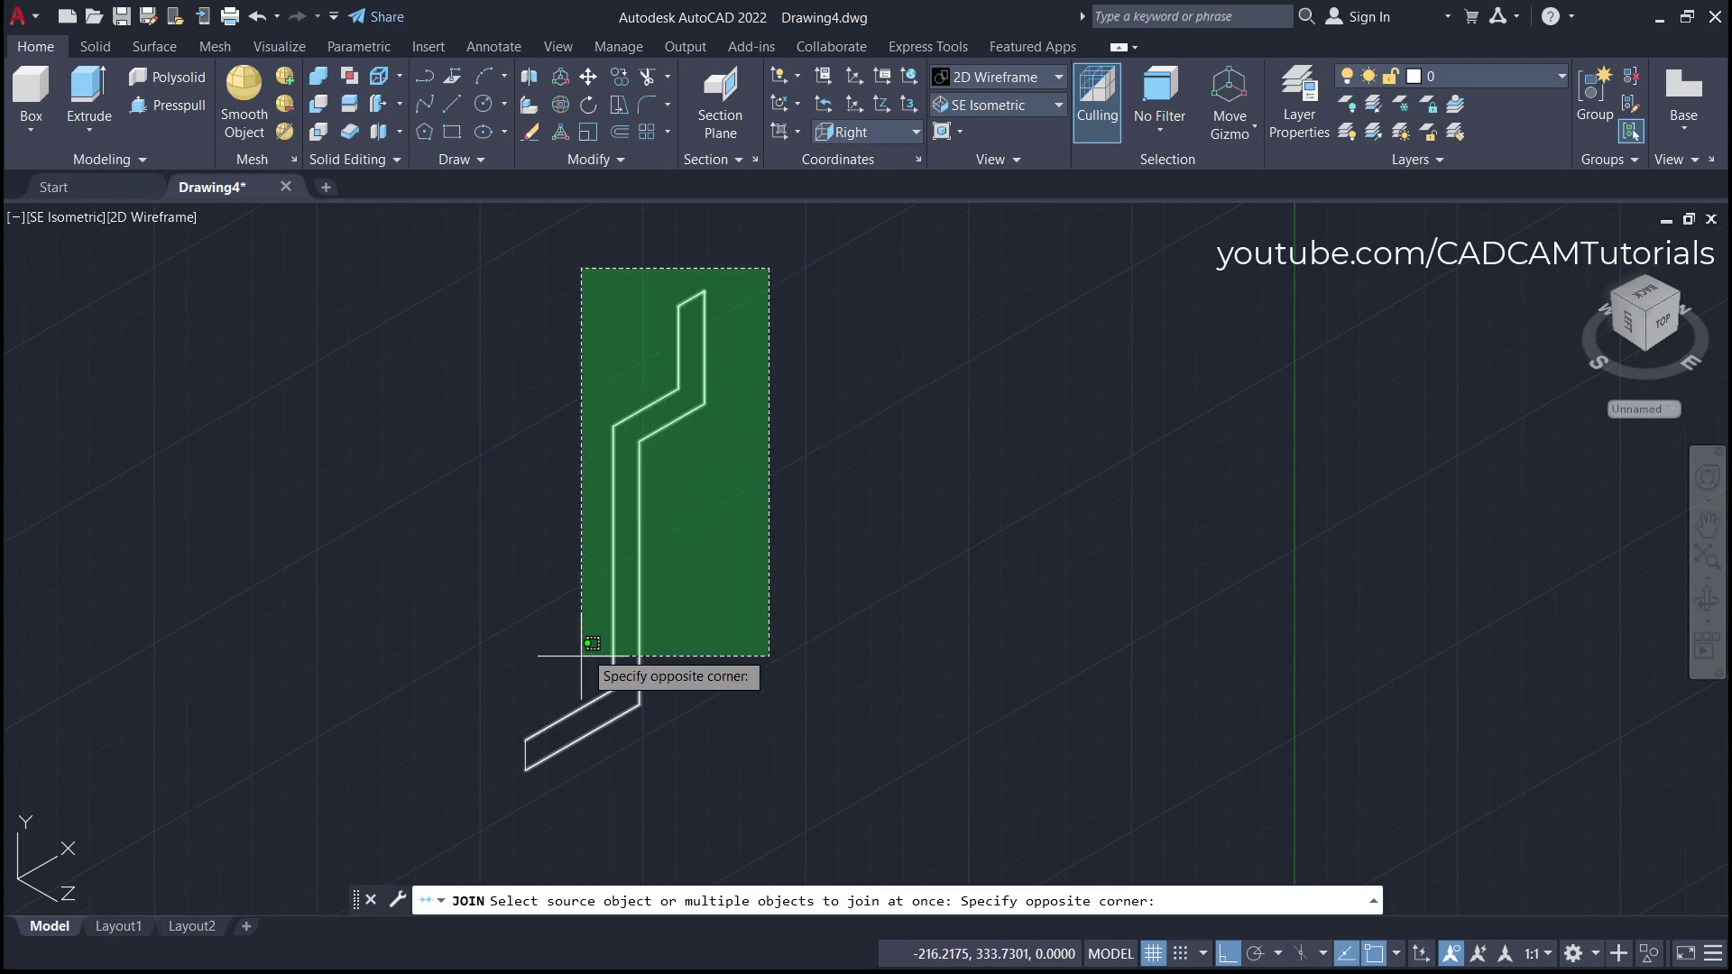
click(490, 813)
key(Return)
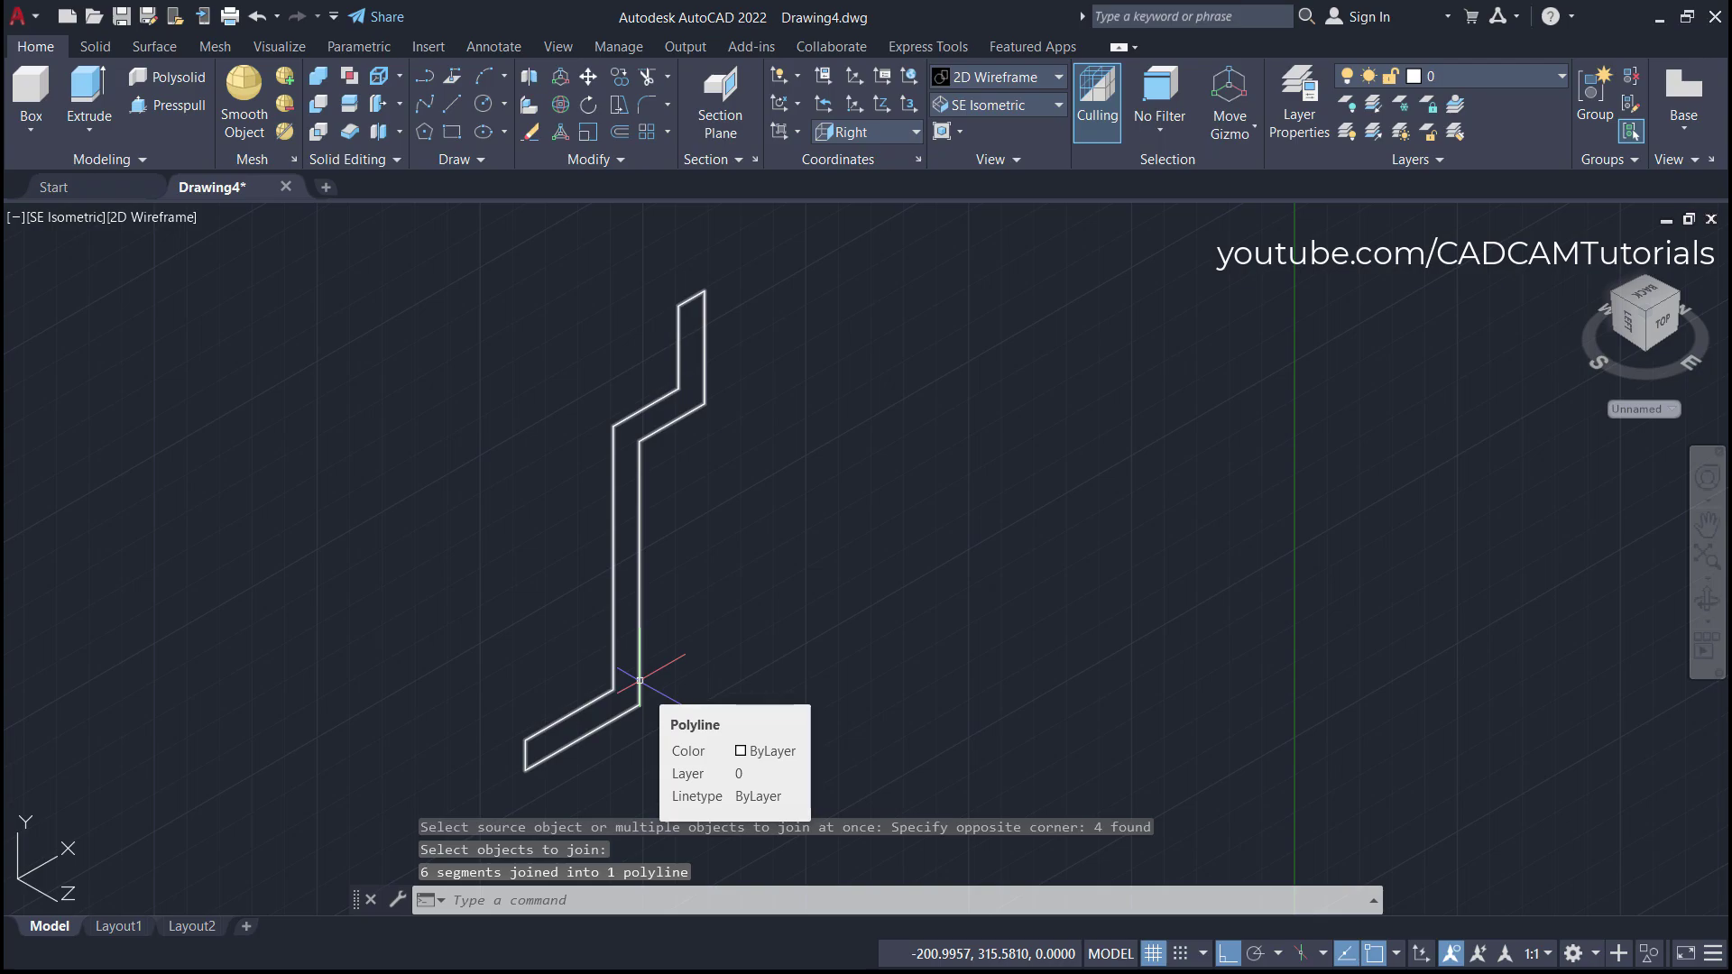
key(alt+Tab)
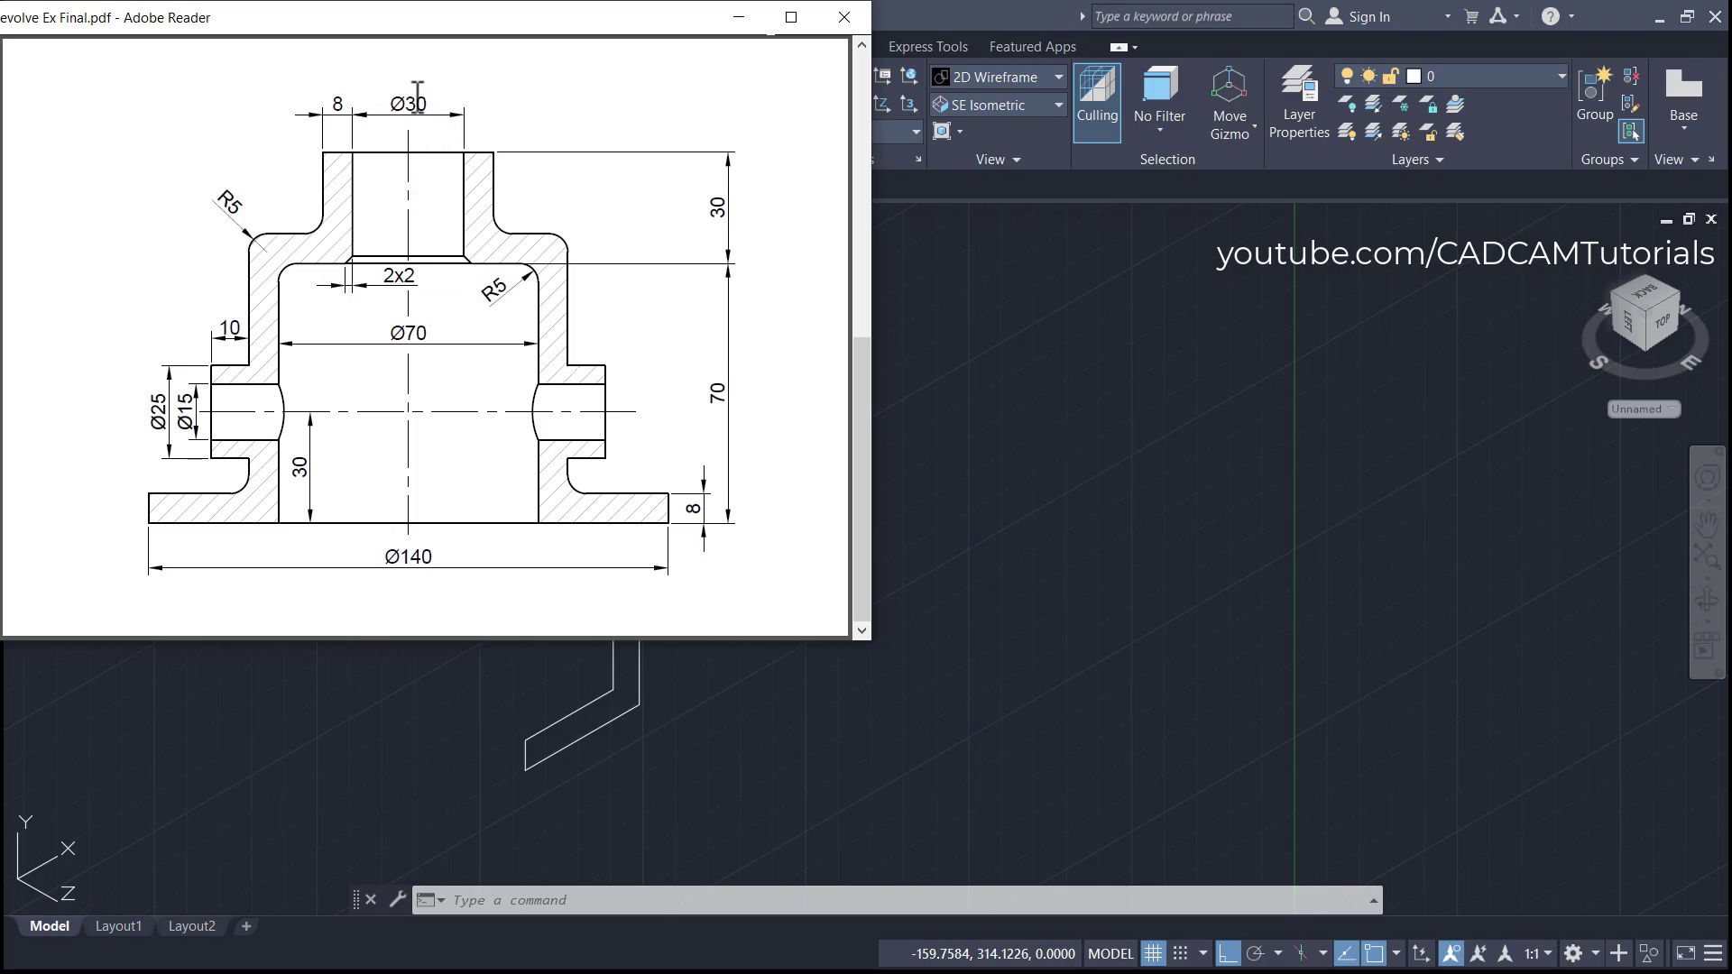
- Draw a vertical axis line offset 15 from the profile's top endpoint, extending below its base
click(902, 383)
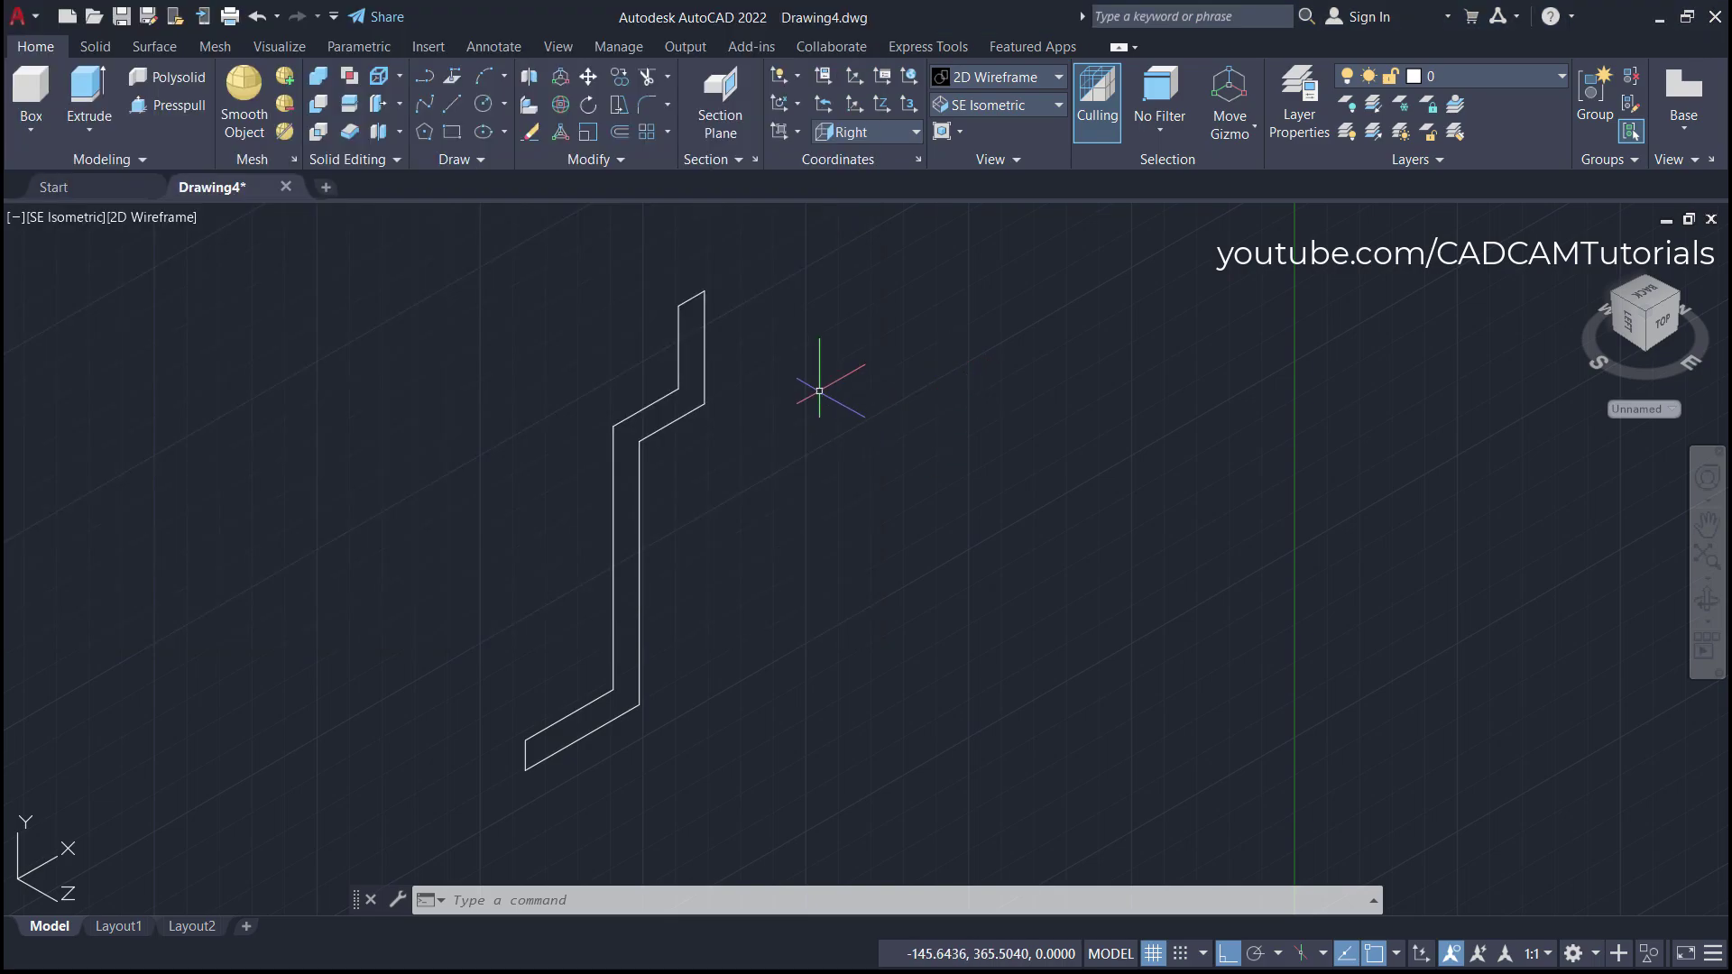
middle_drag(813, 375, 761, 443)
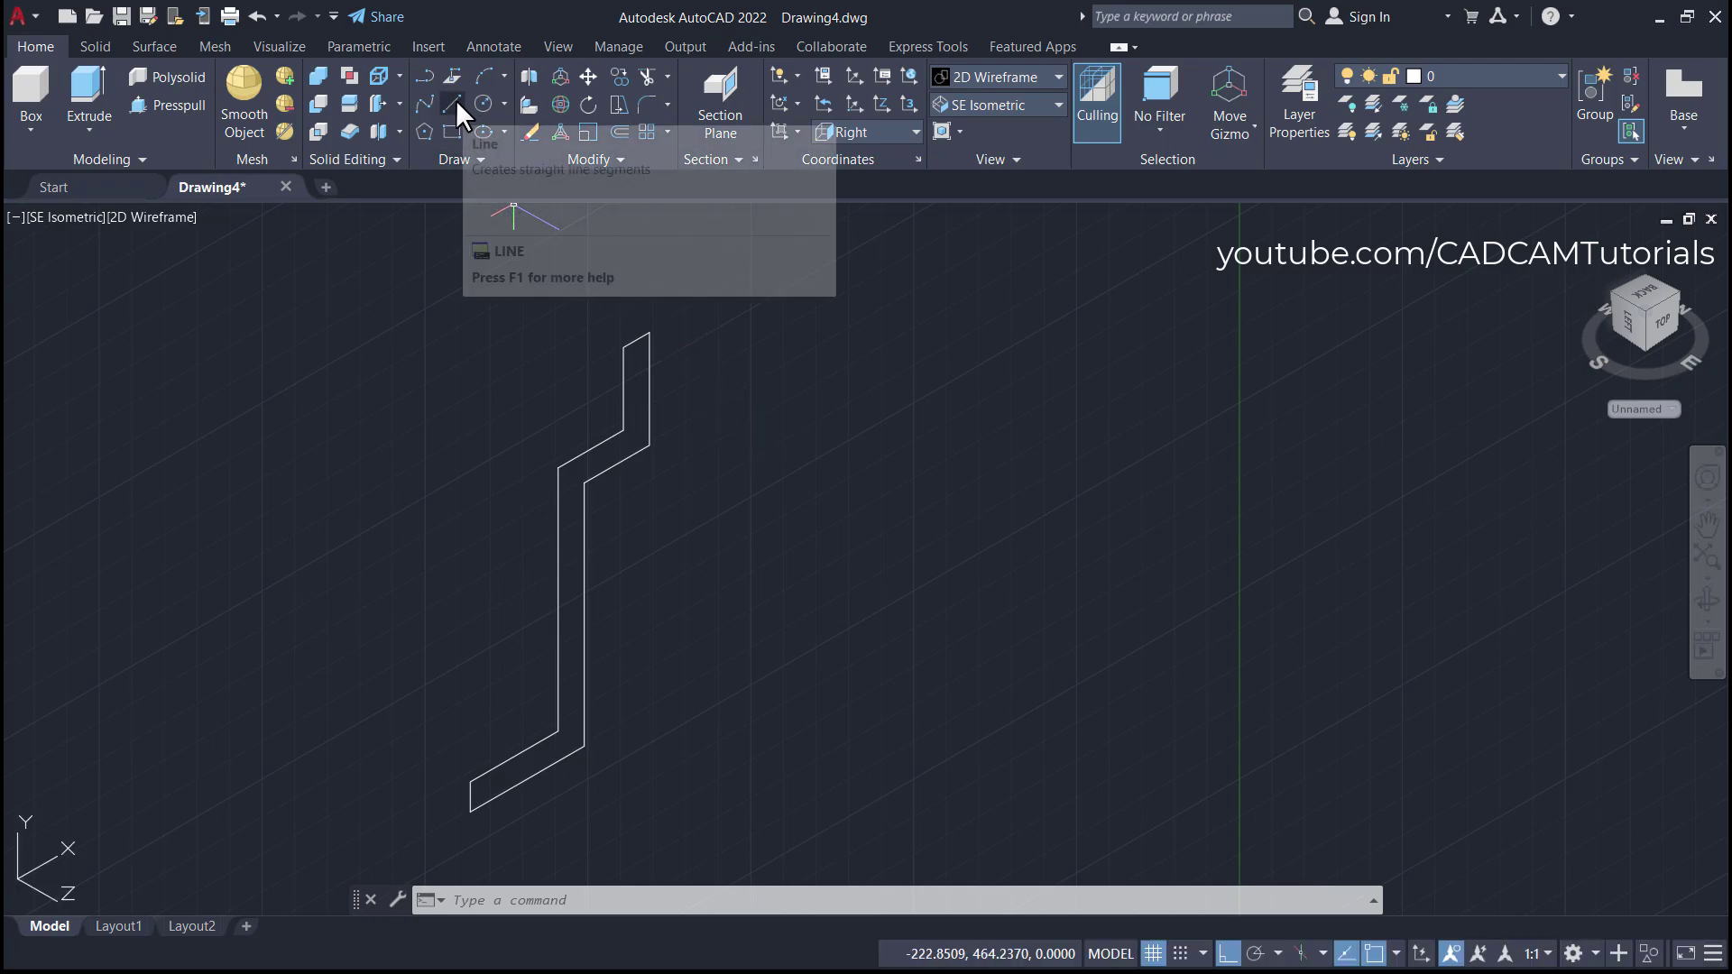
click(454, 103)
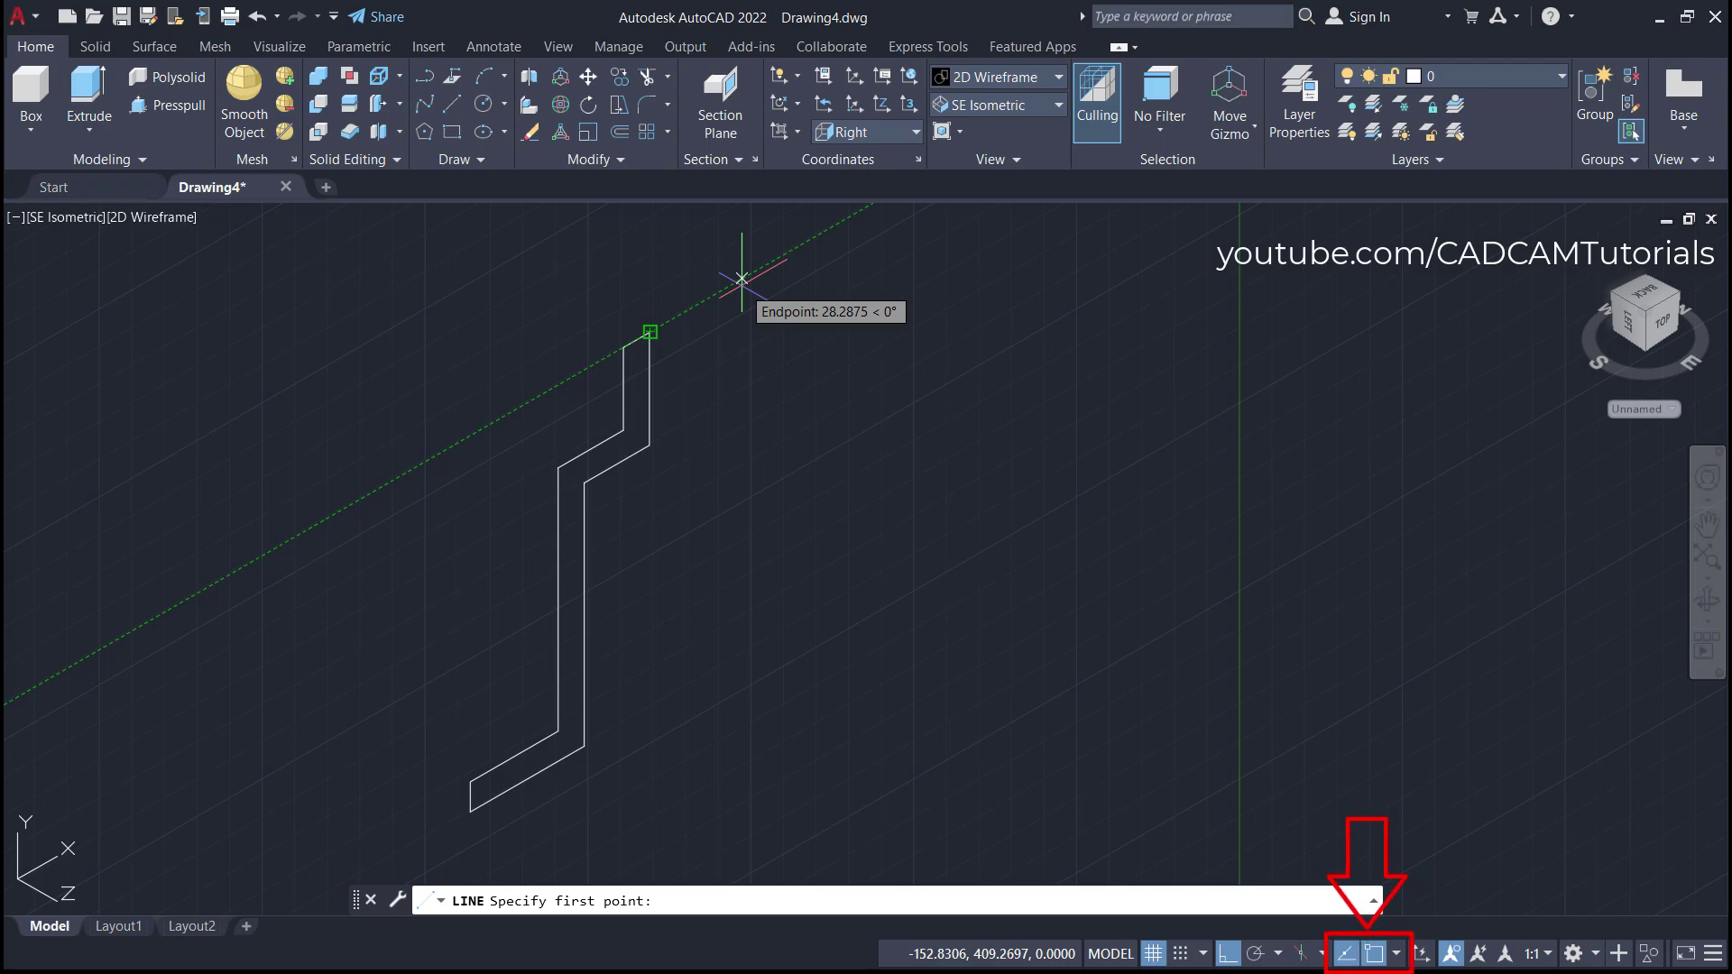
text(15)
key(Return)
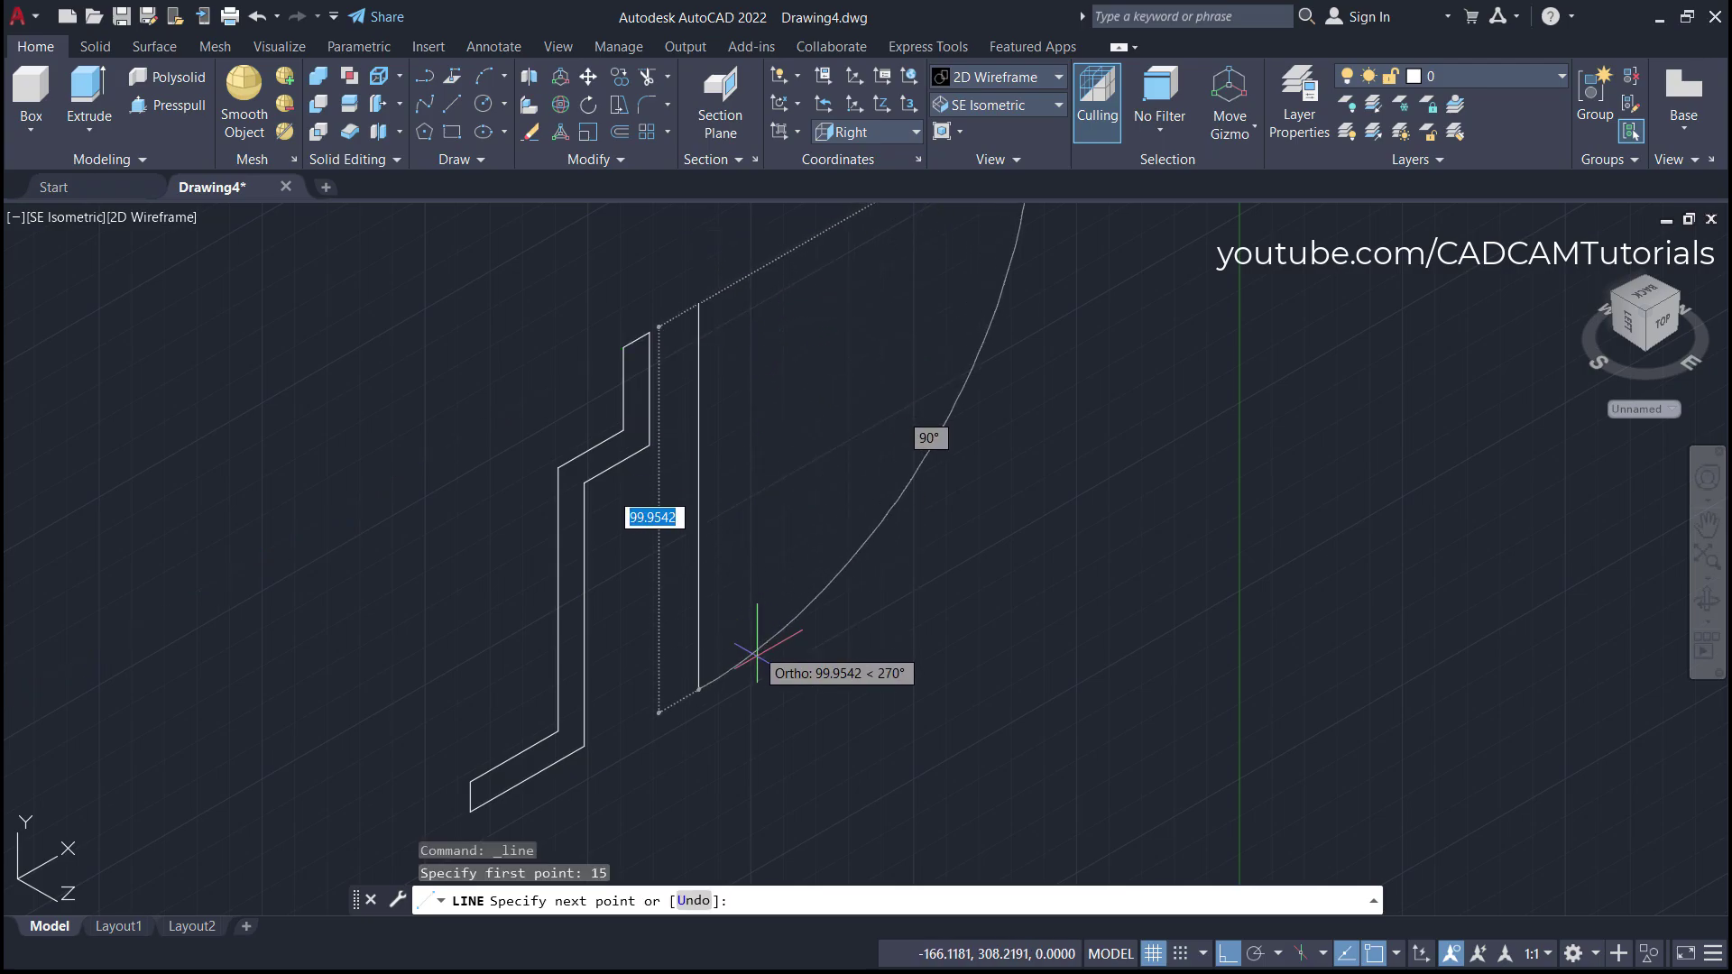
middle_drag(759, 702, 692, 671)
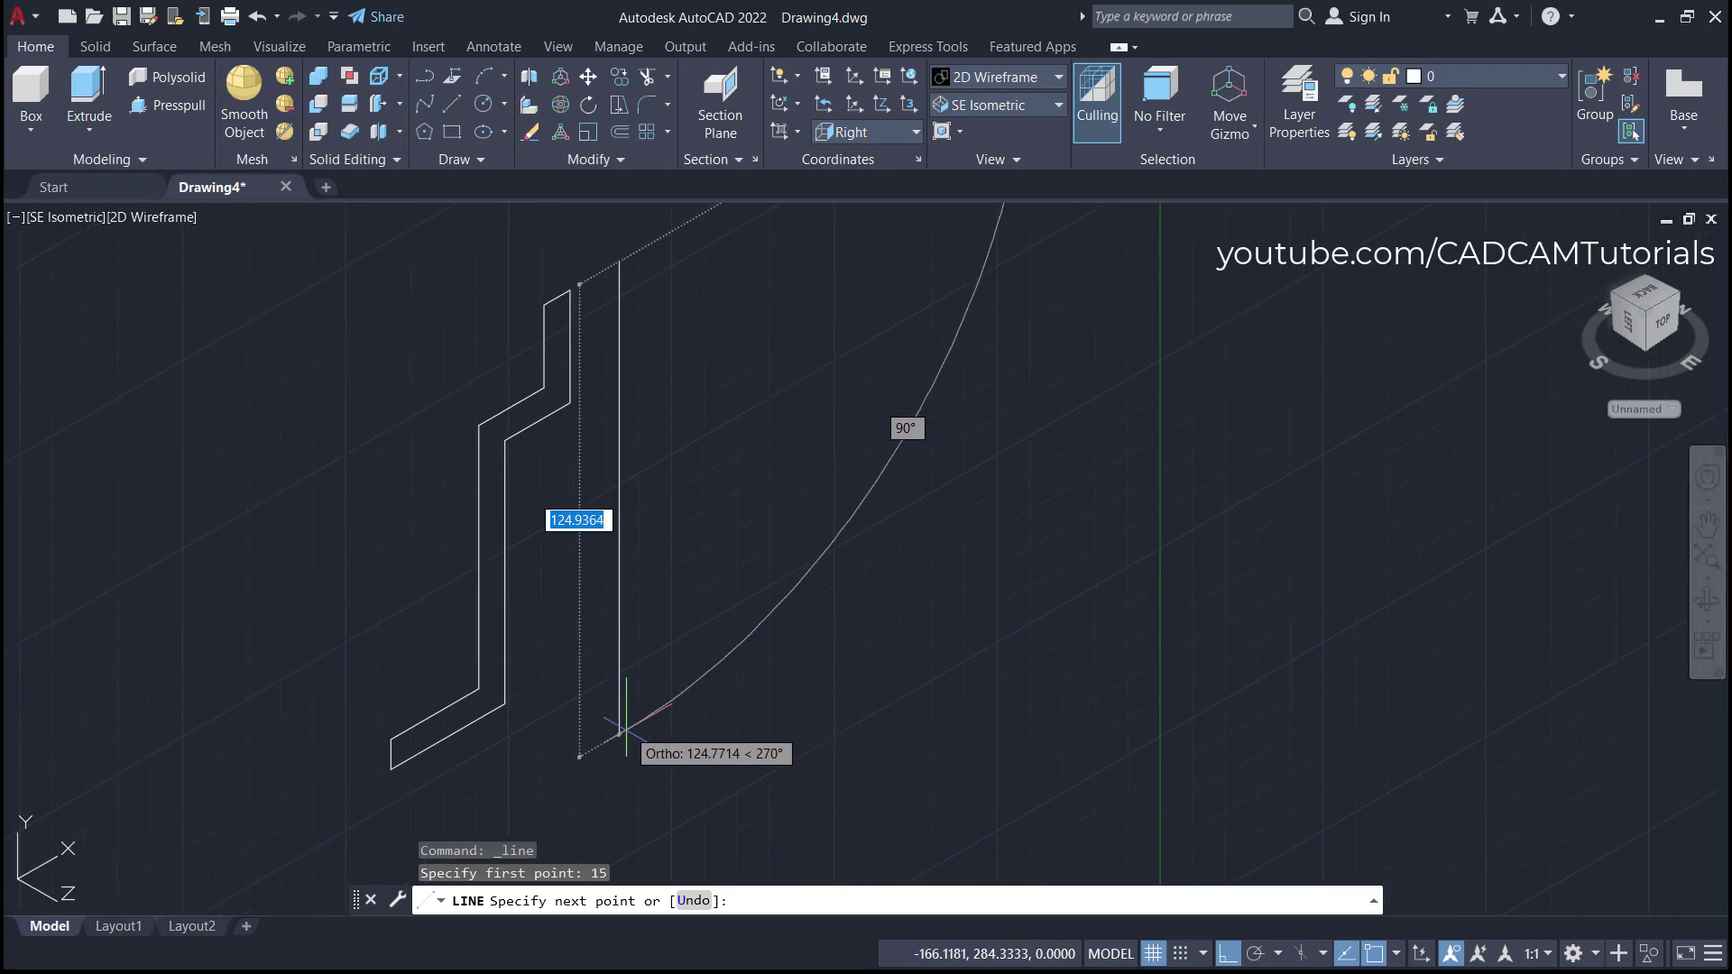
click(619, 760)
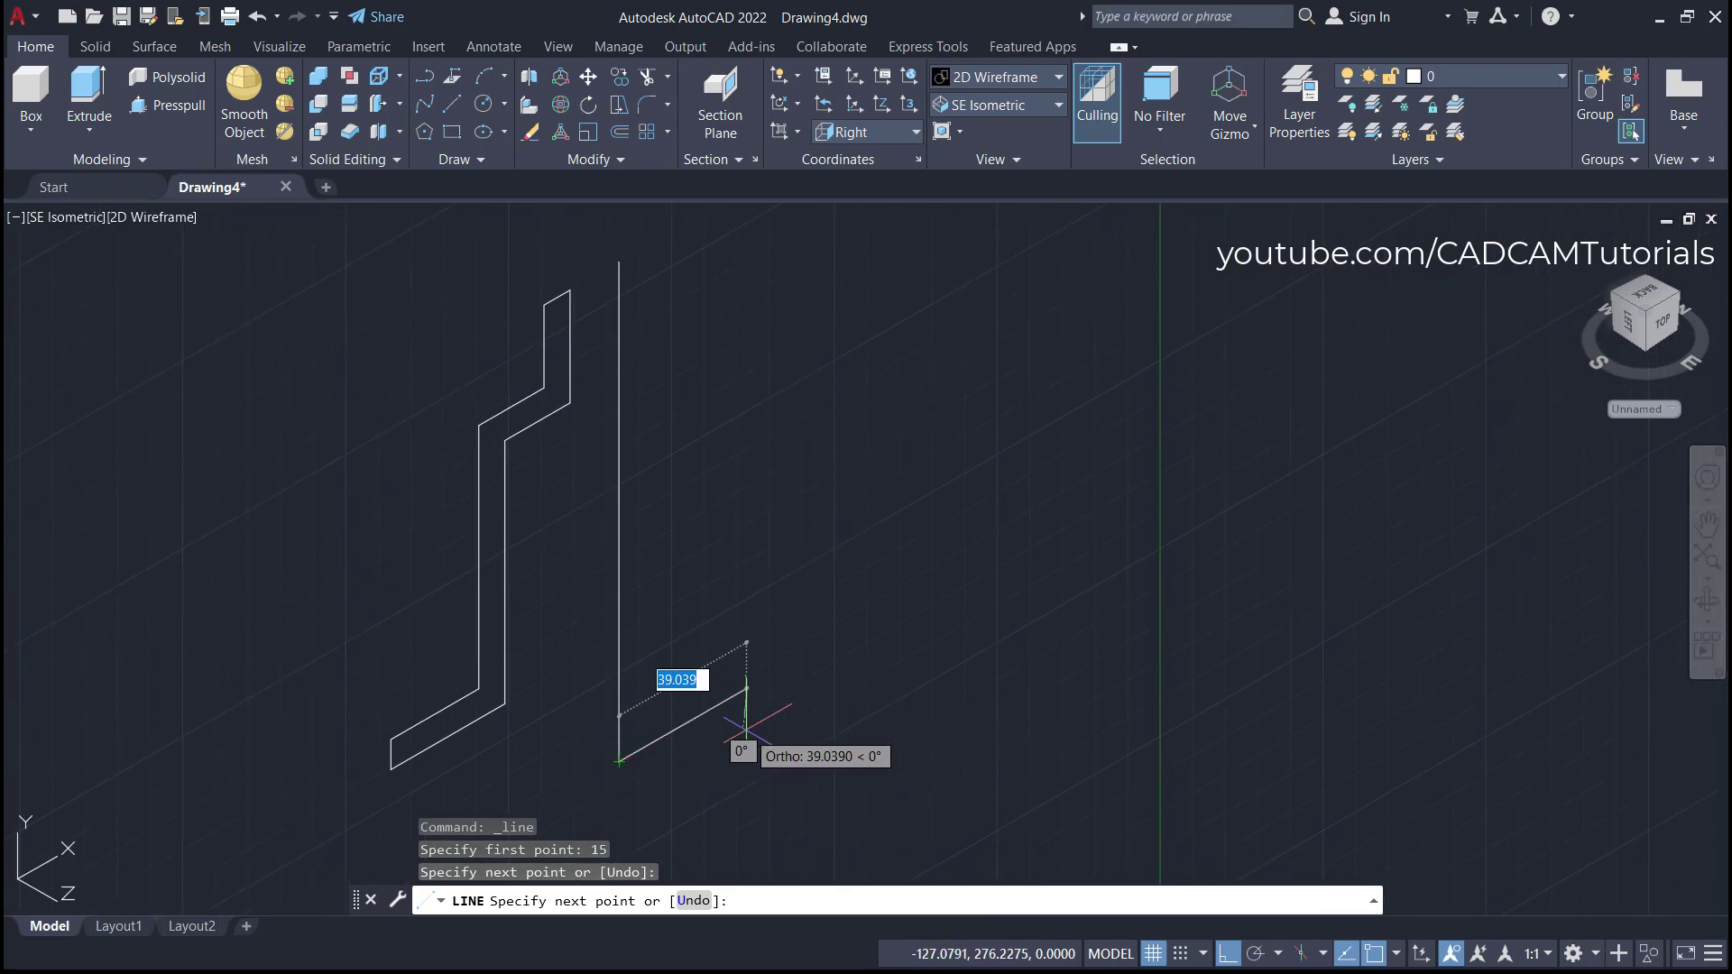
key(Return)
mouse_move(762, 555)
middle_down()
mouse_move(893, 596)
mouse_move(899, 573)
middle_up()
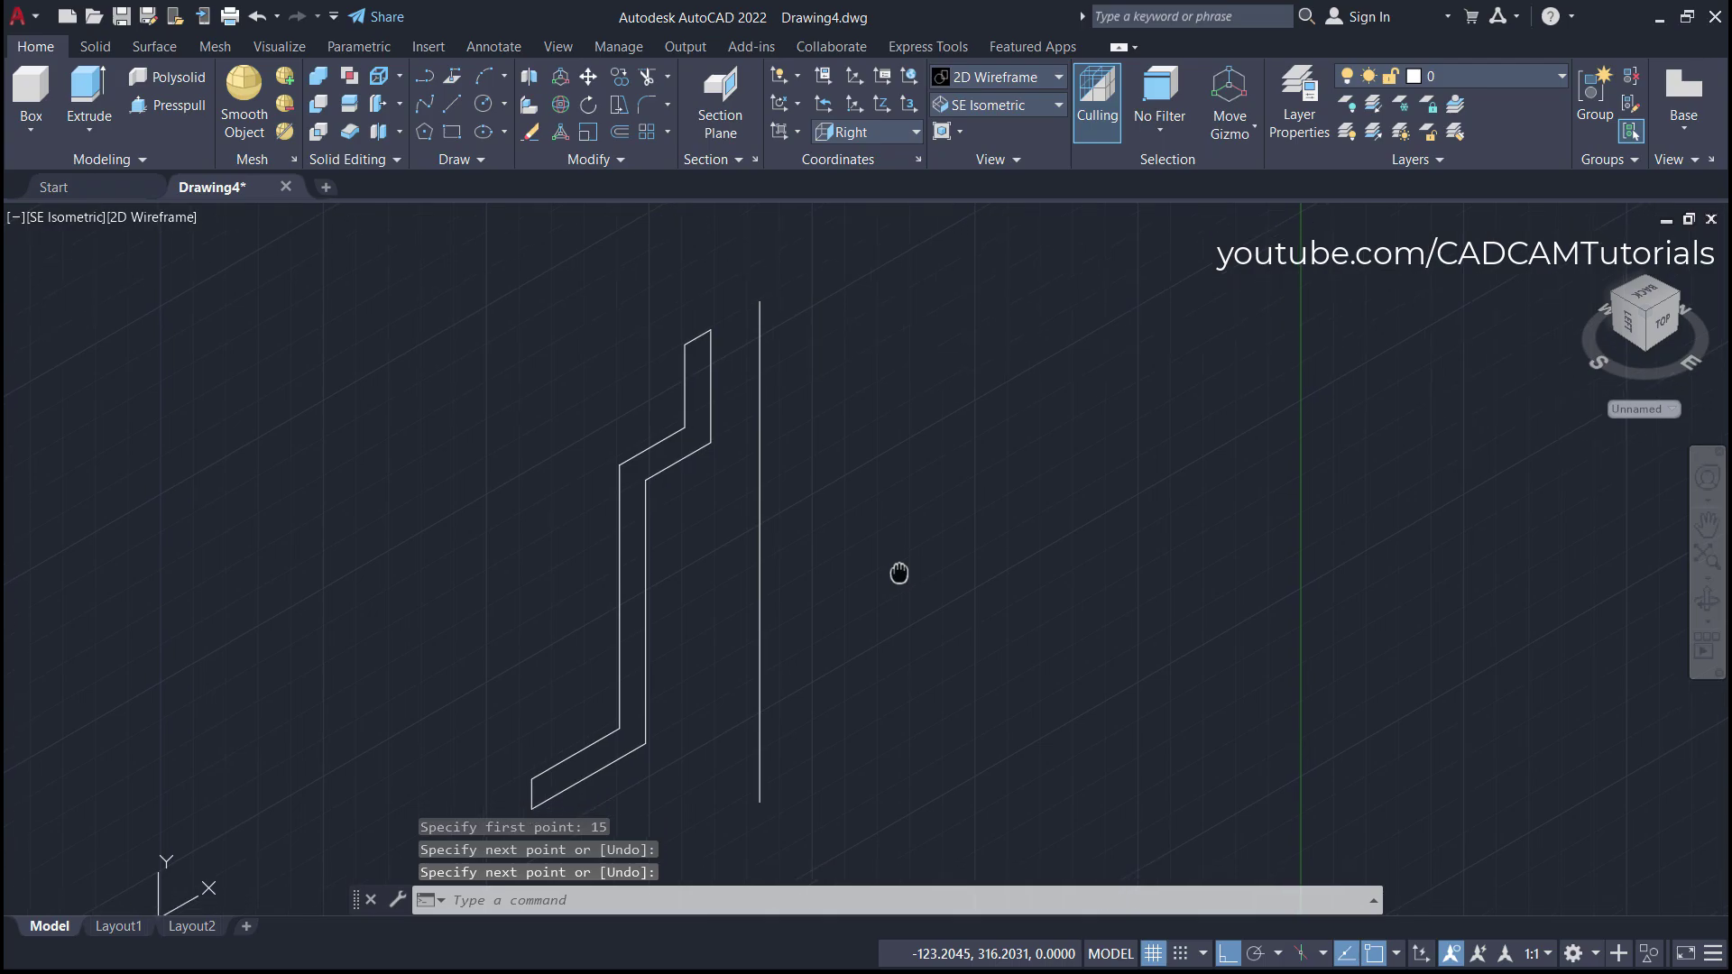
click(90, 128)
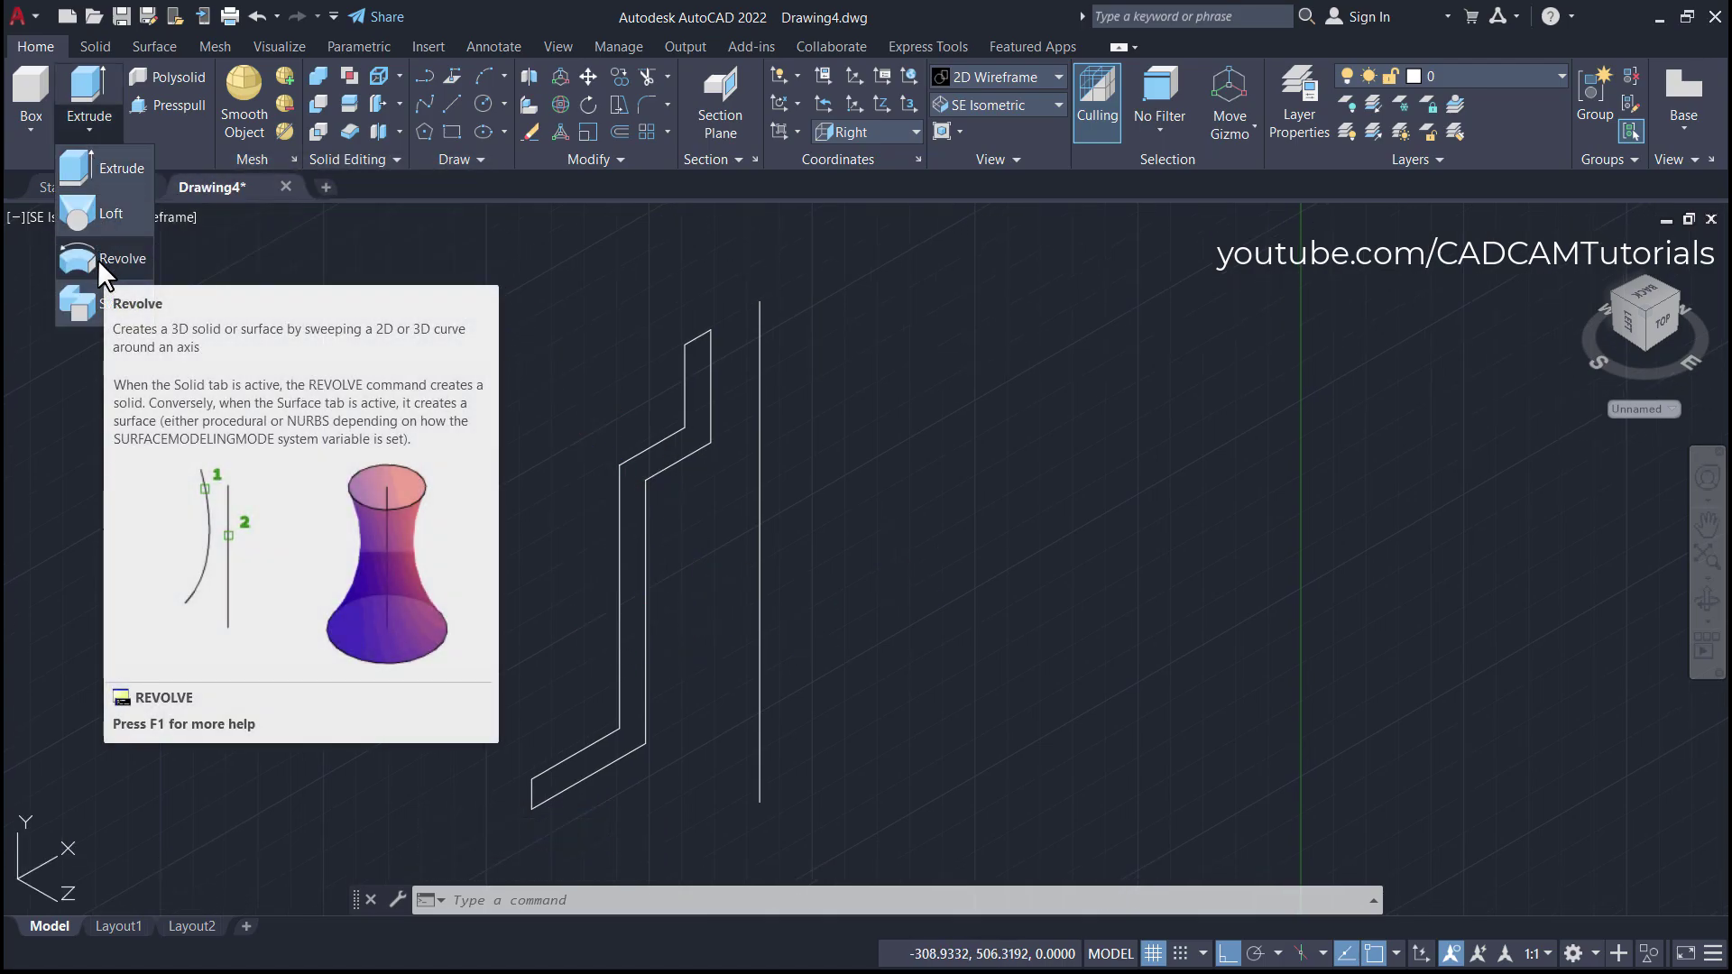
- Revolve the wall polyline a full 360° about the vertical line into the stepped hub solid
click(97, 258)
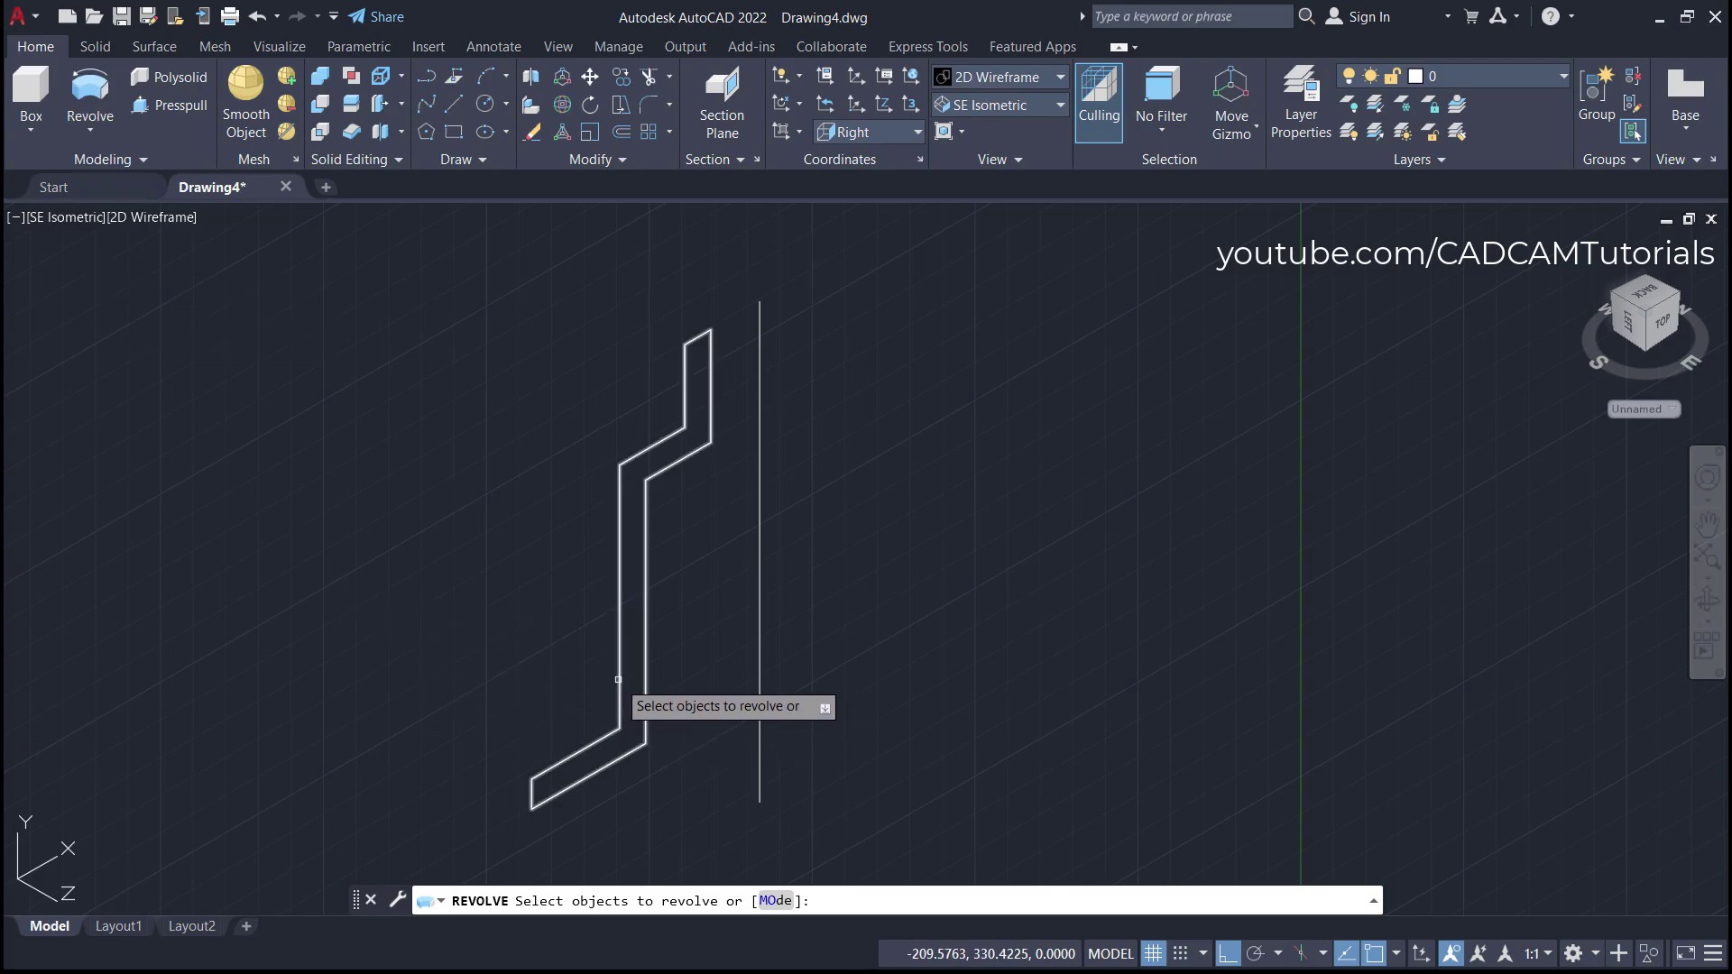
click(643, 691)
key(Return)
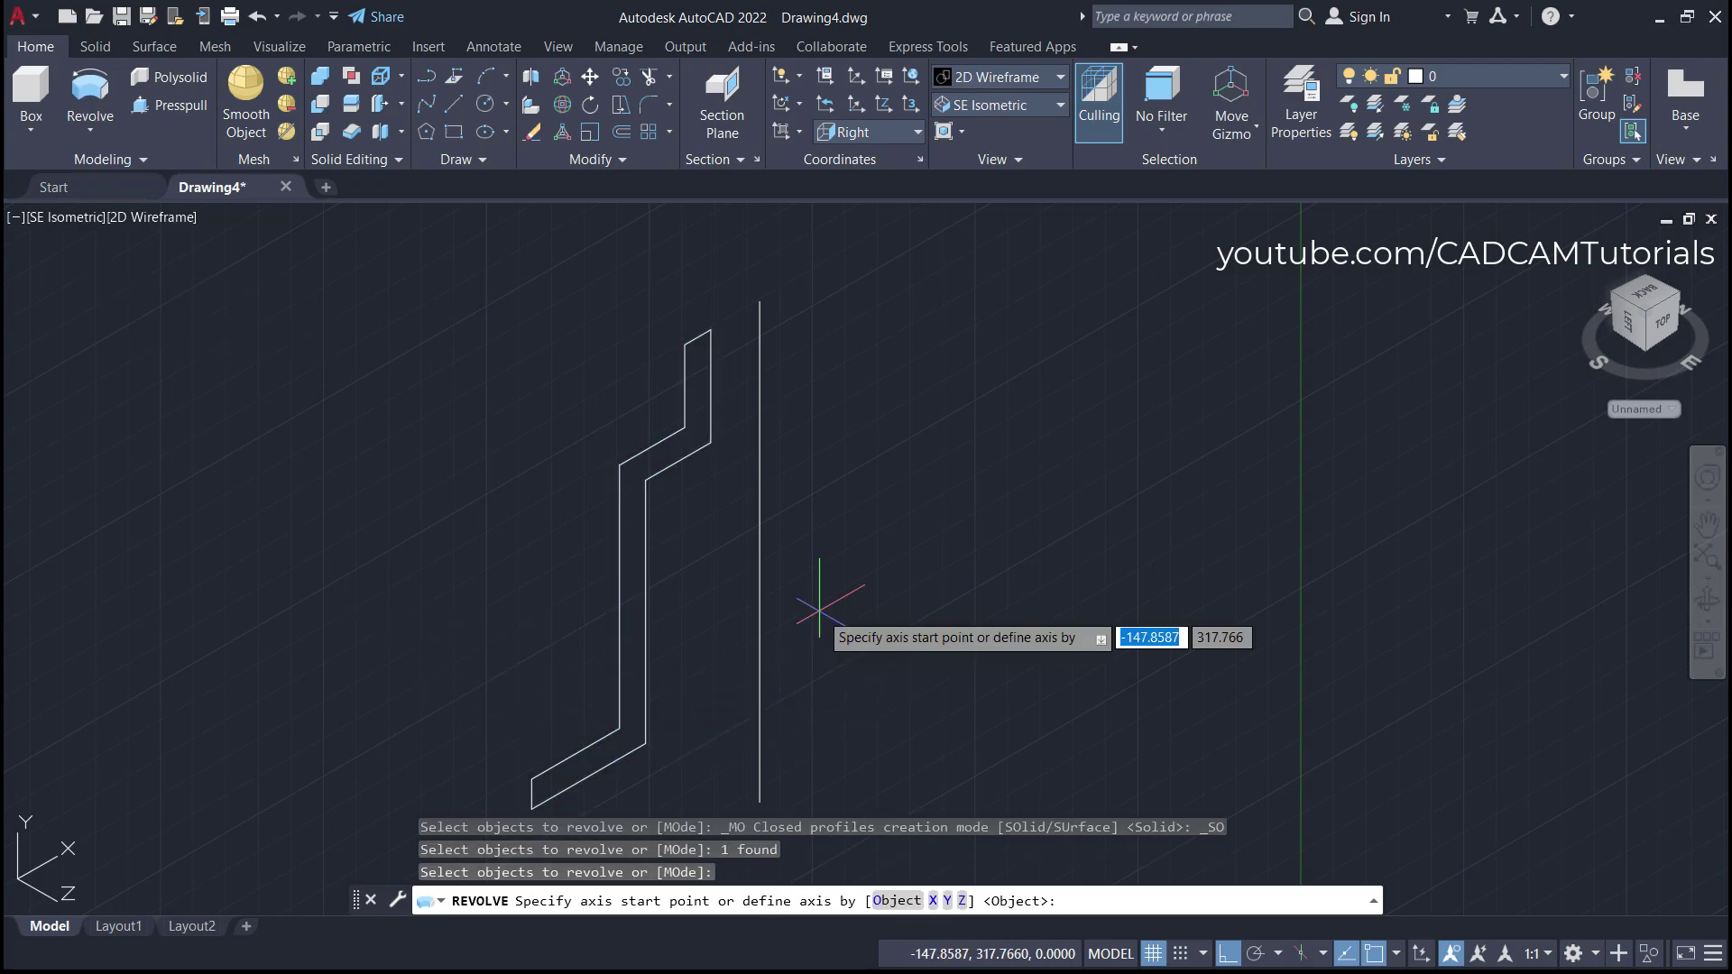
click(894, 900)
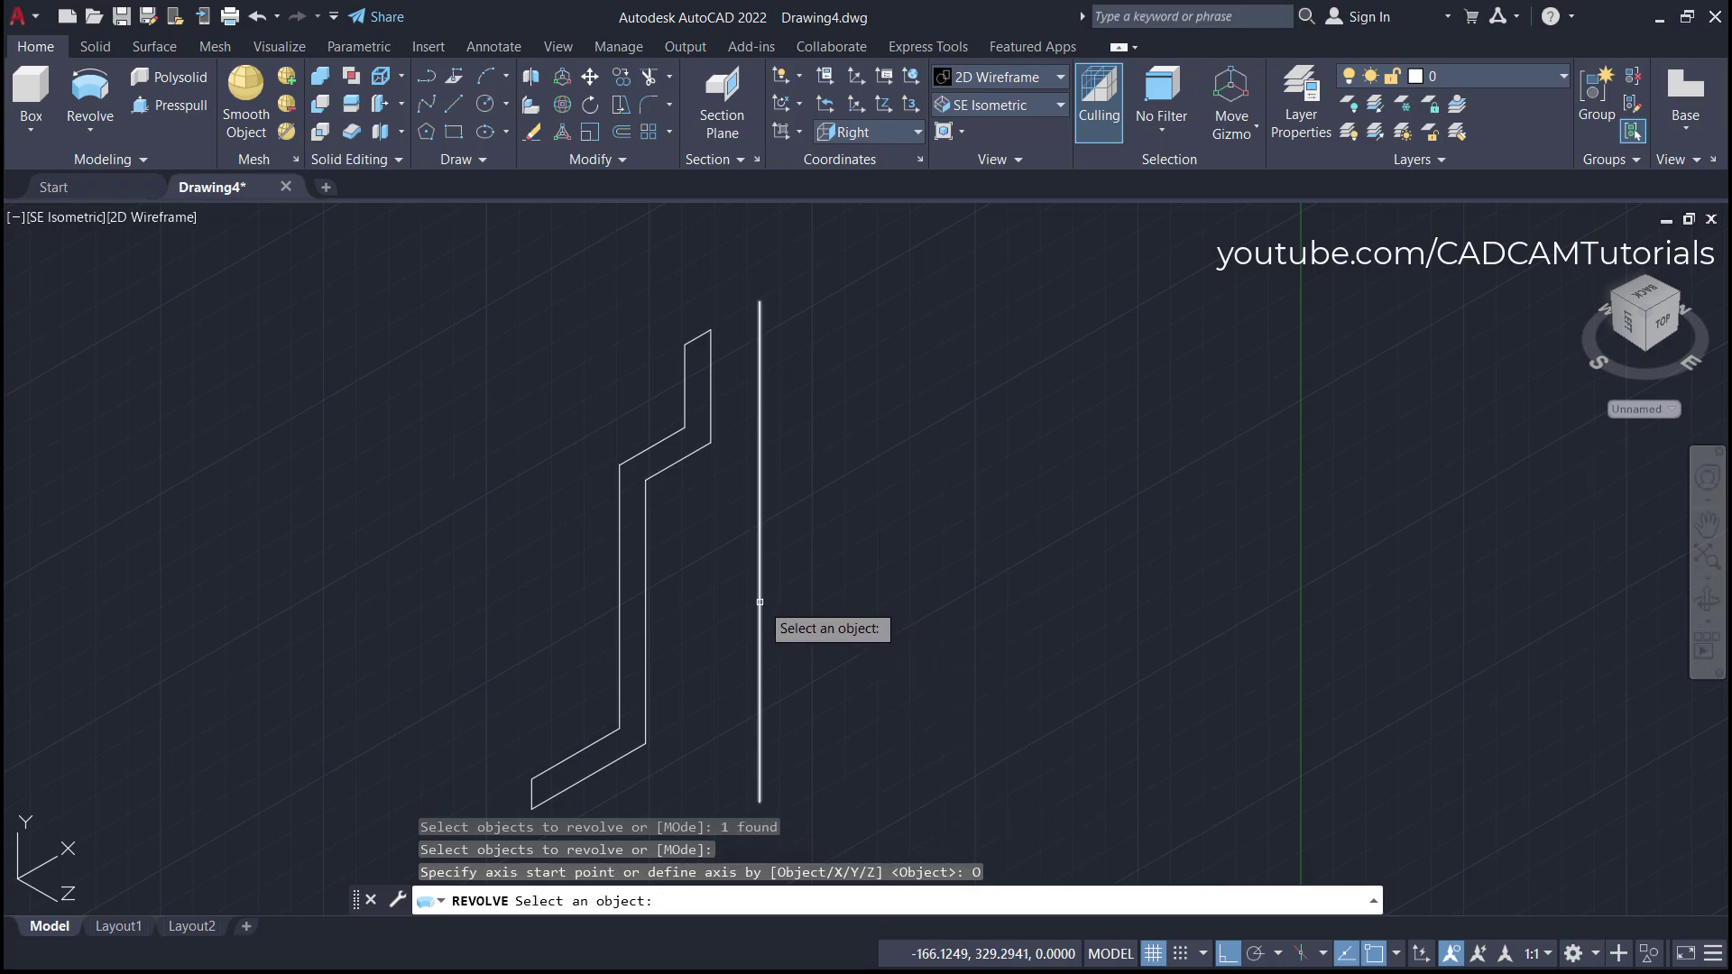
click(761, 631)
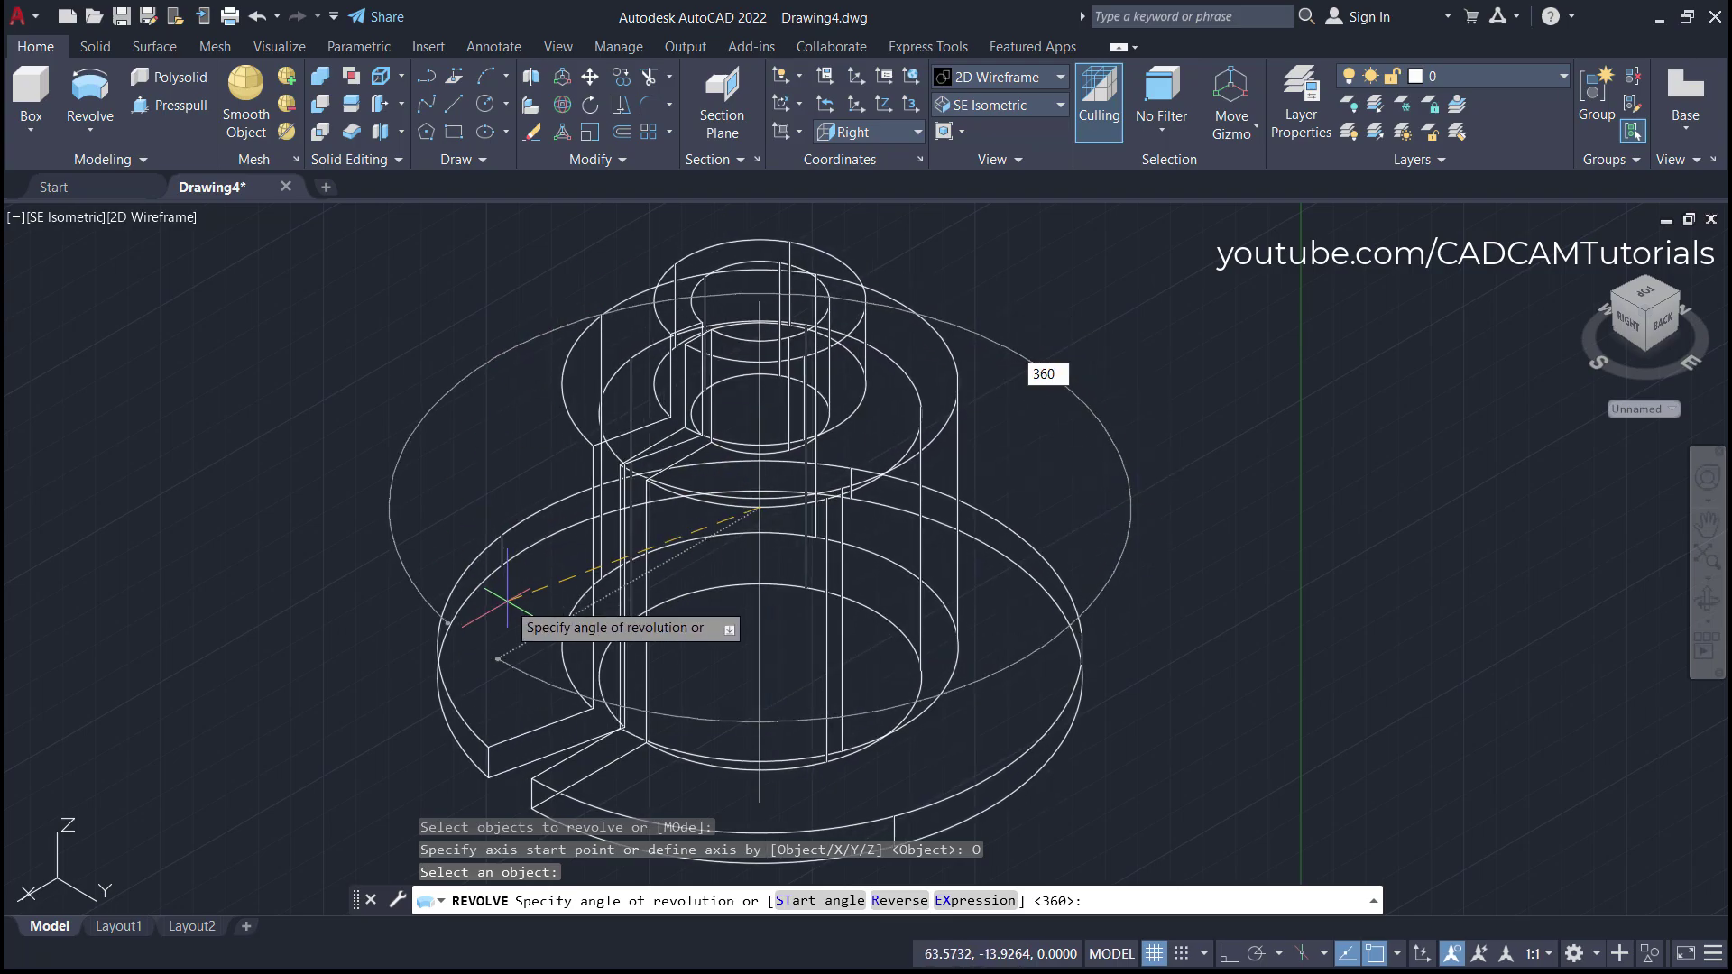
key(Return)
scroll(947, 559, down, 3)
middle_drag(993, 595, 1023, 645)
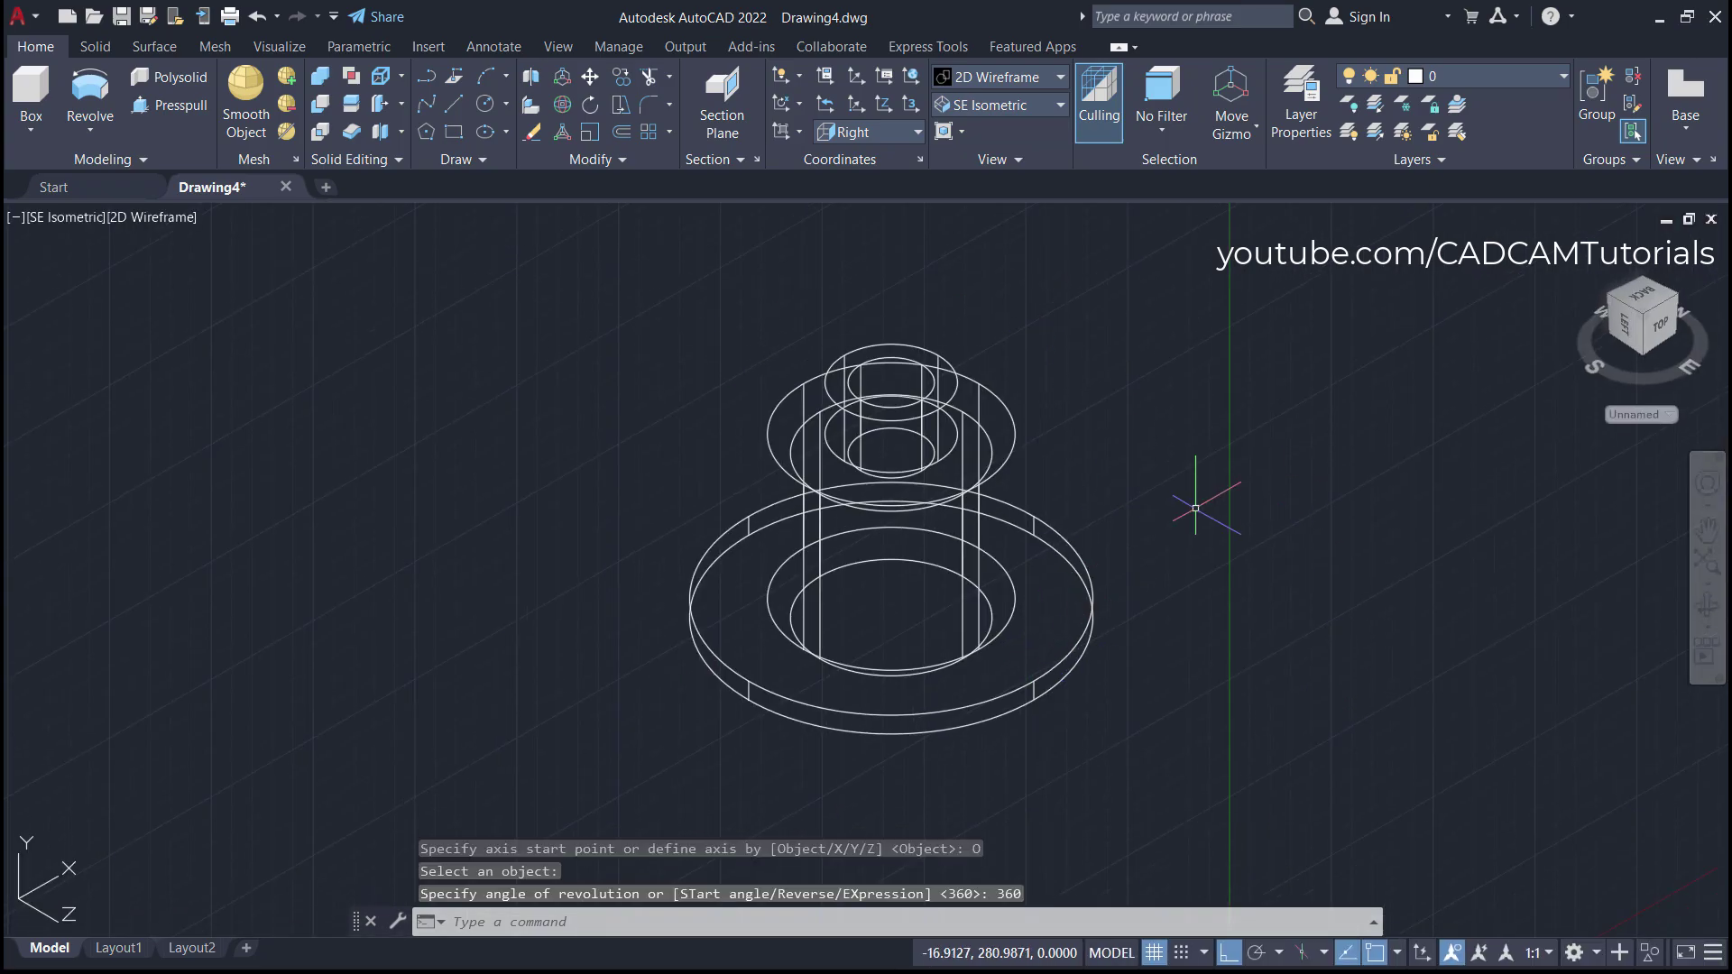
click(1010, 79)
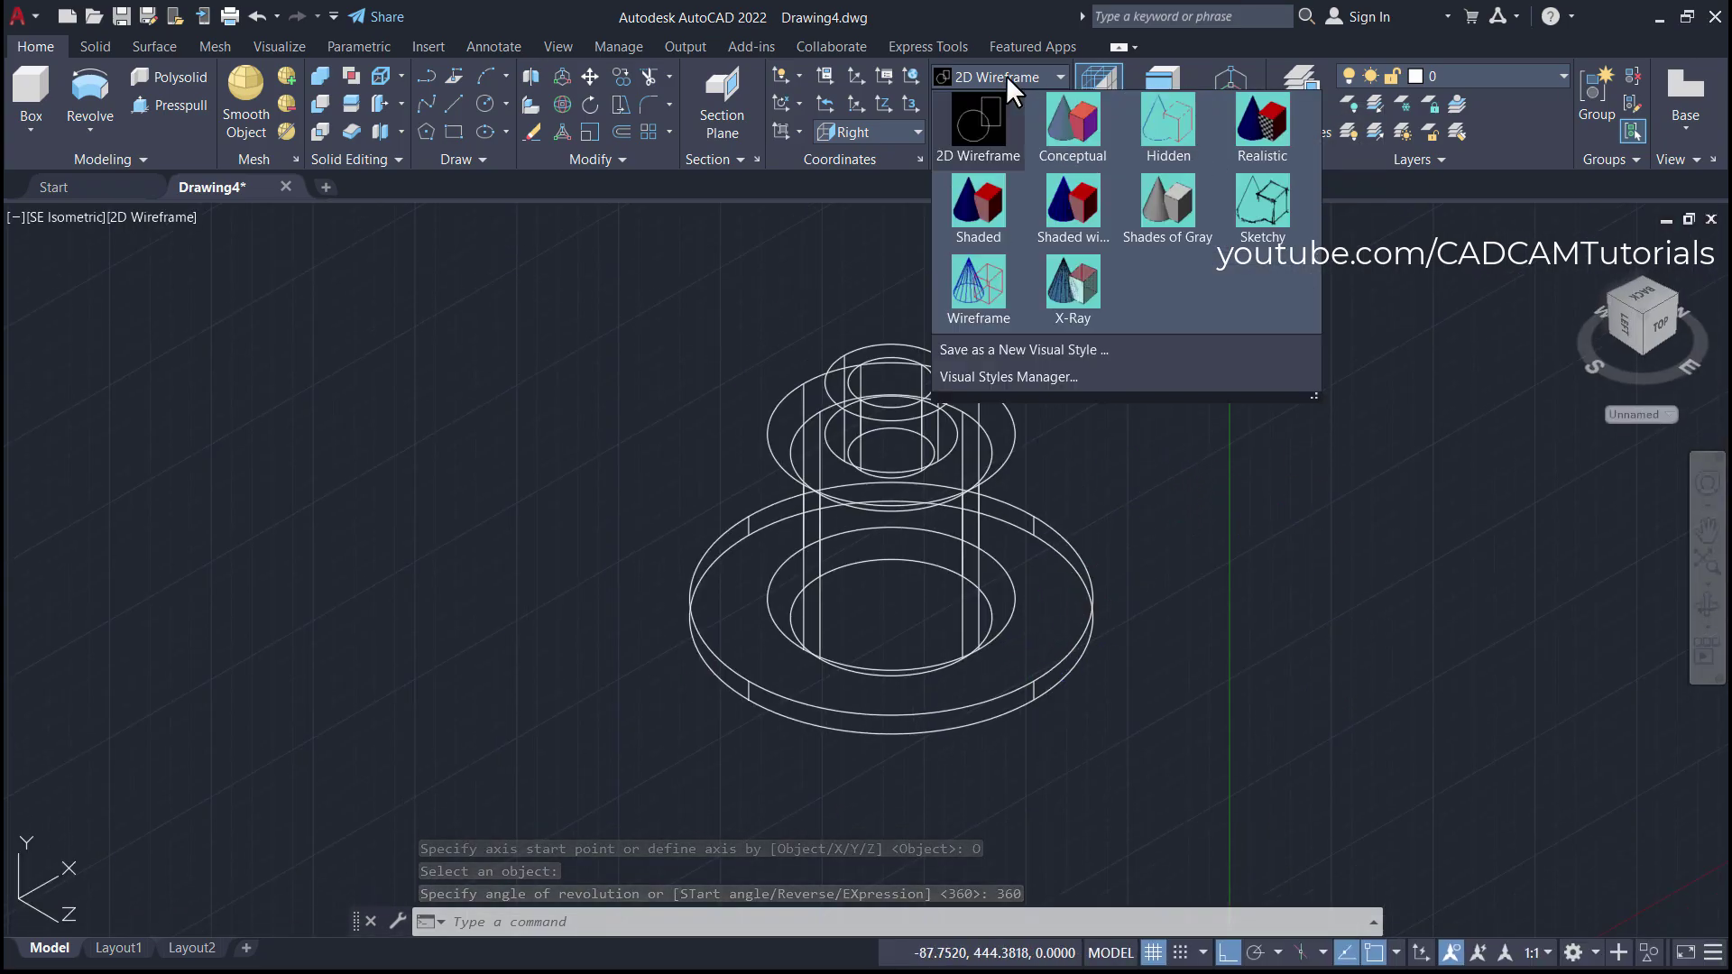
- Display the hub in Shaded with edges with the grid turned off
click(1058, 207)
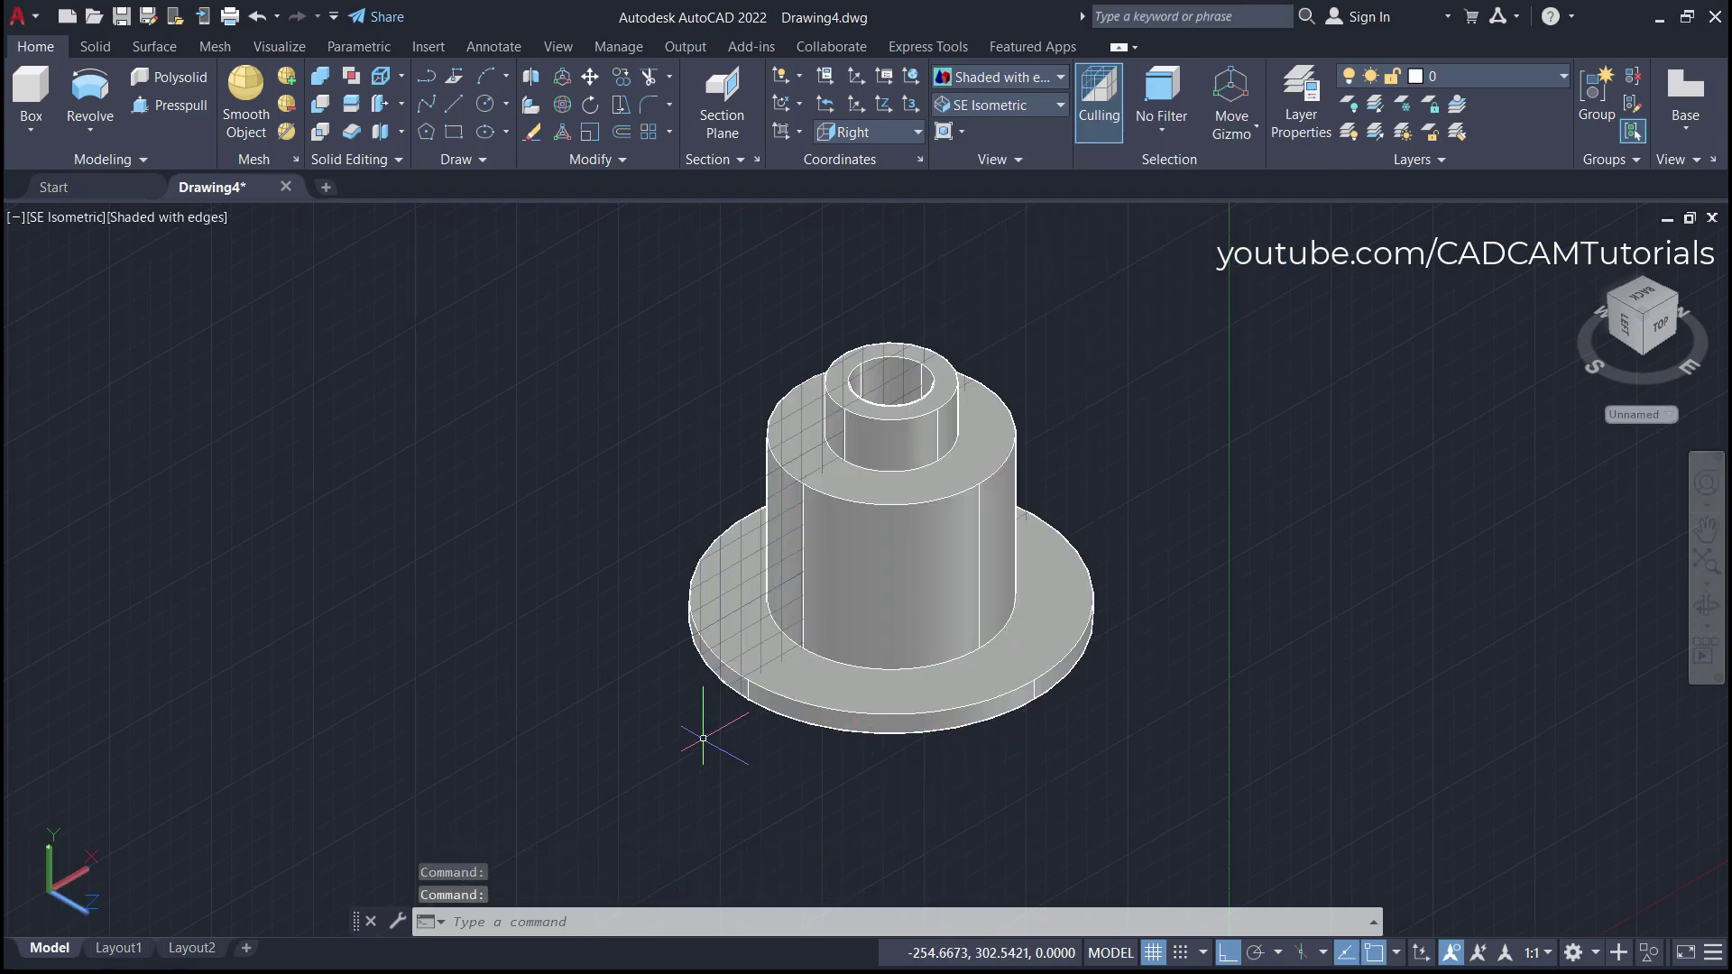
click(1154, 952)
mouse_move(943, 631)
shift+middle_down()
mouse_move(885, 270)
mouse_move(962, 629)
shift+middle_up()
- Check the reference PDF drawing, then return to the AutoCAD model
key(alt+Tab)
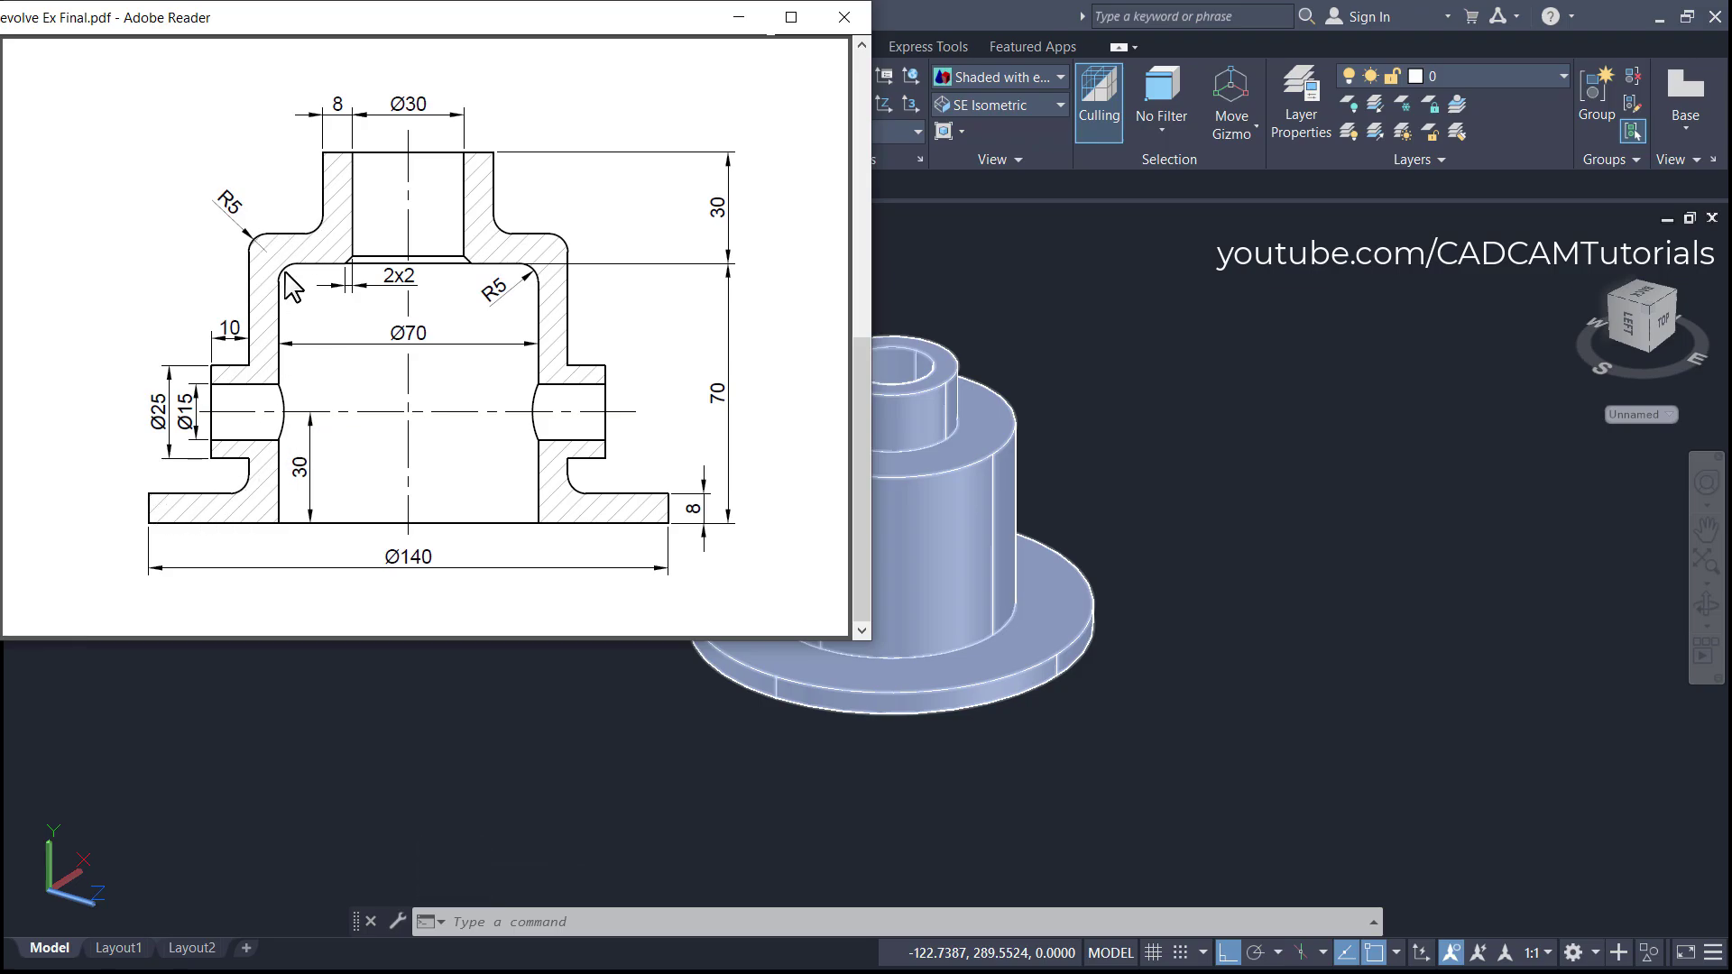
click(1149, 397)
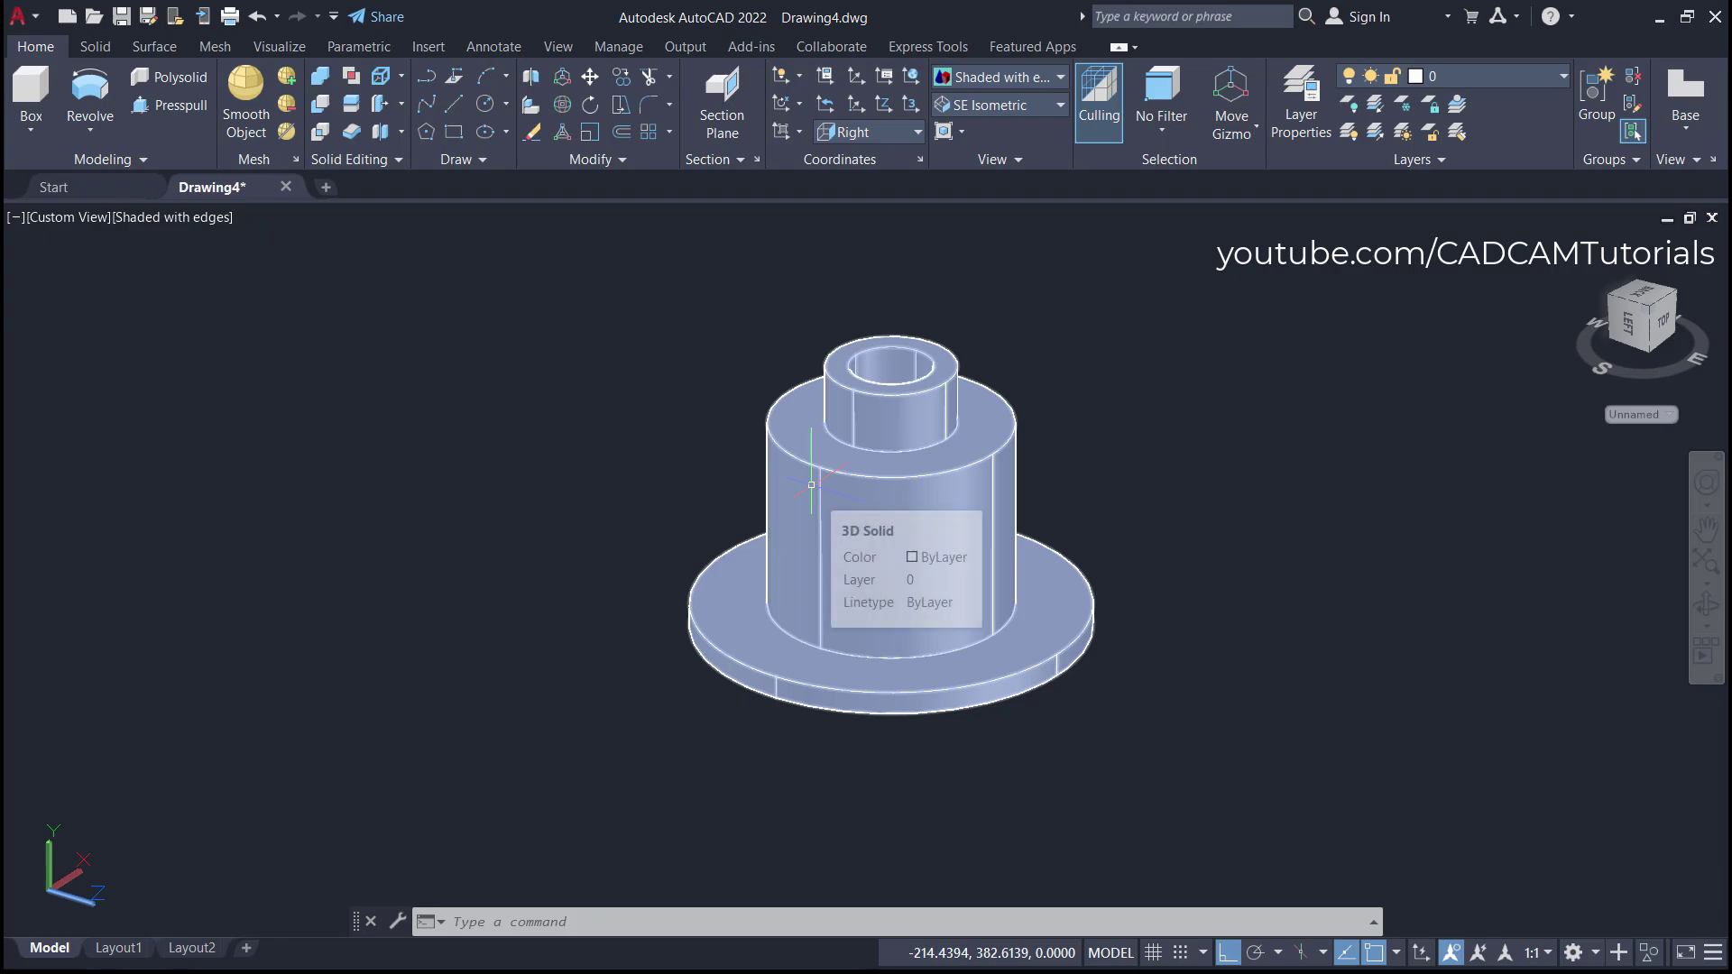
text(f)
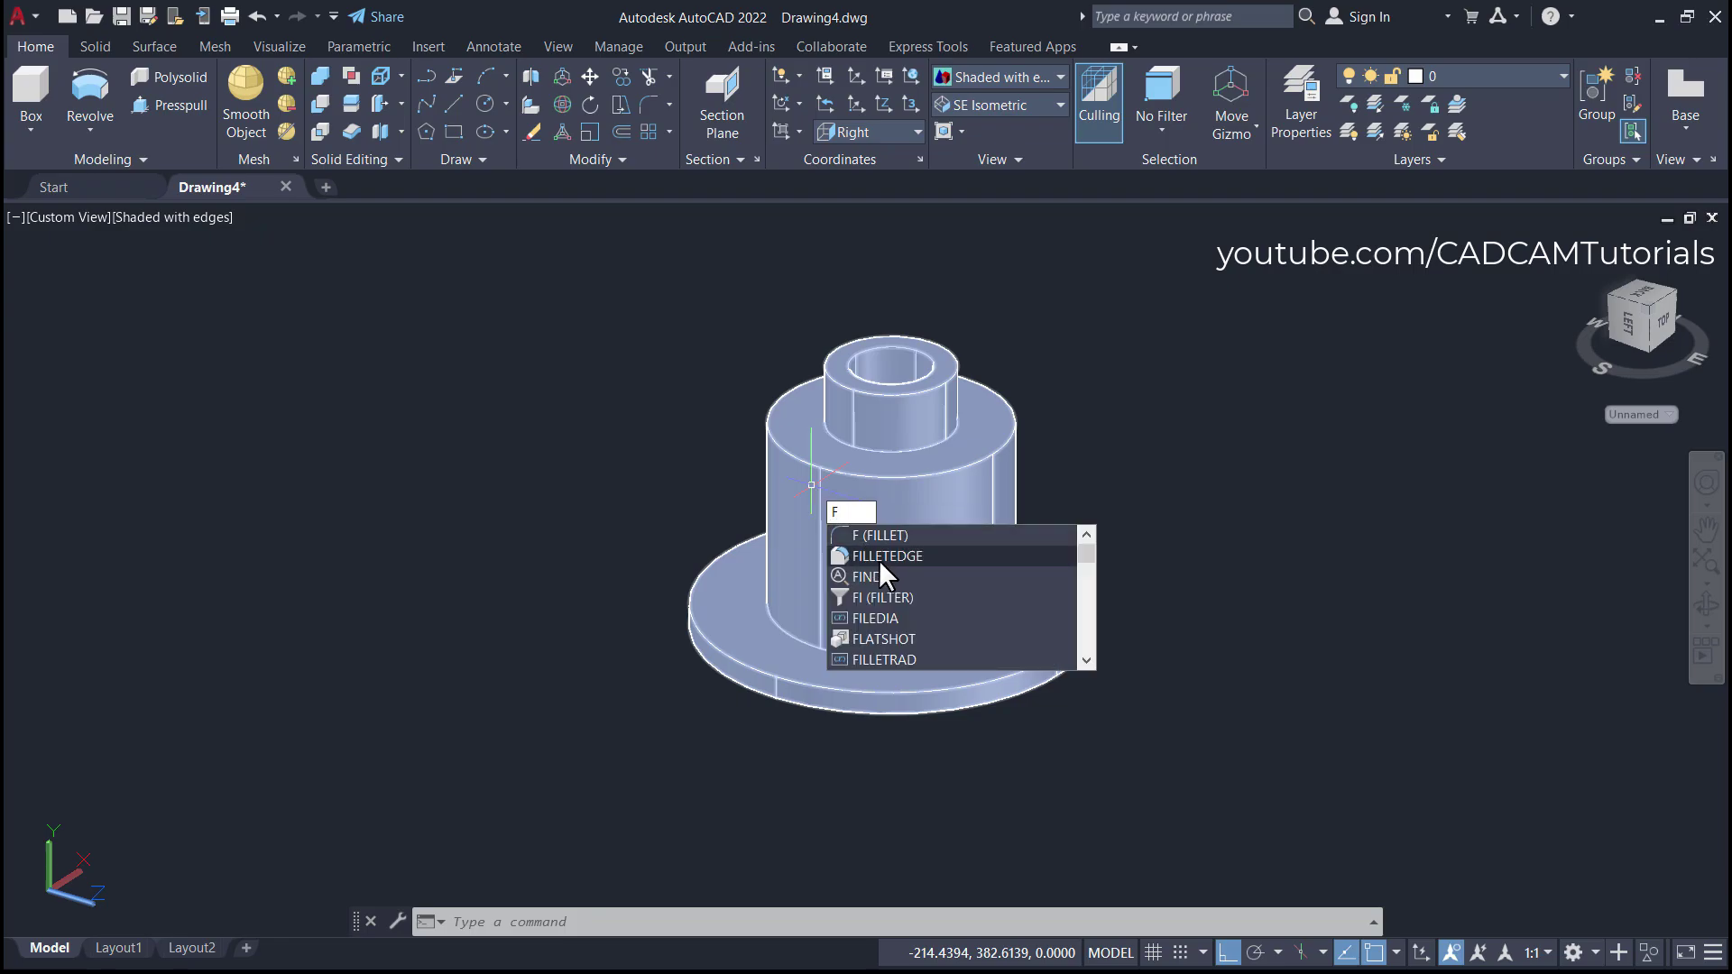
- With FILLETEDGE, pick the large cylinder's top and lower circular edges, also trying the inner bore edge
click(904, 562)
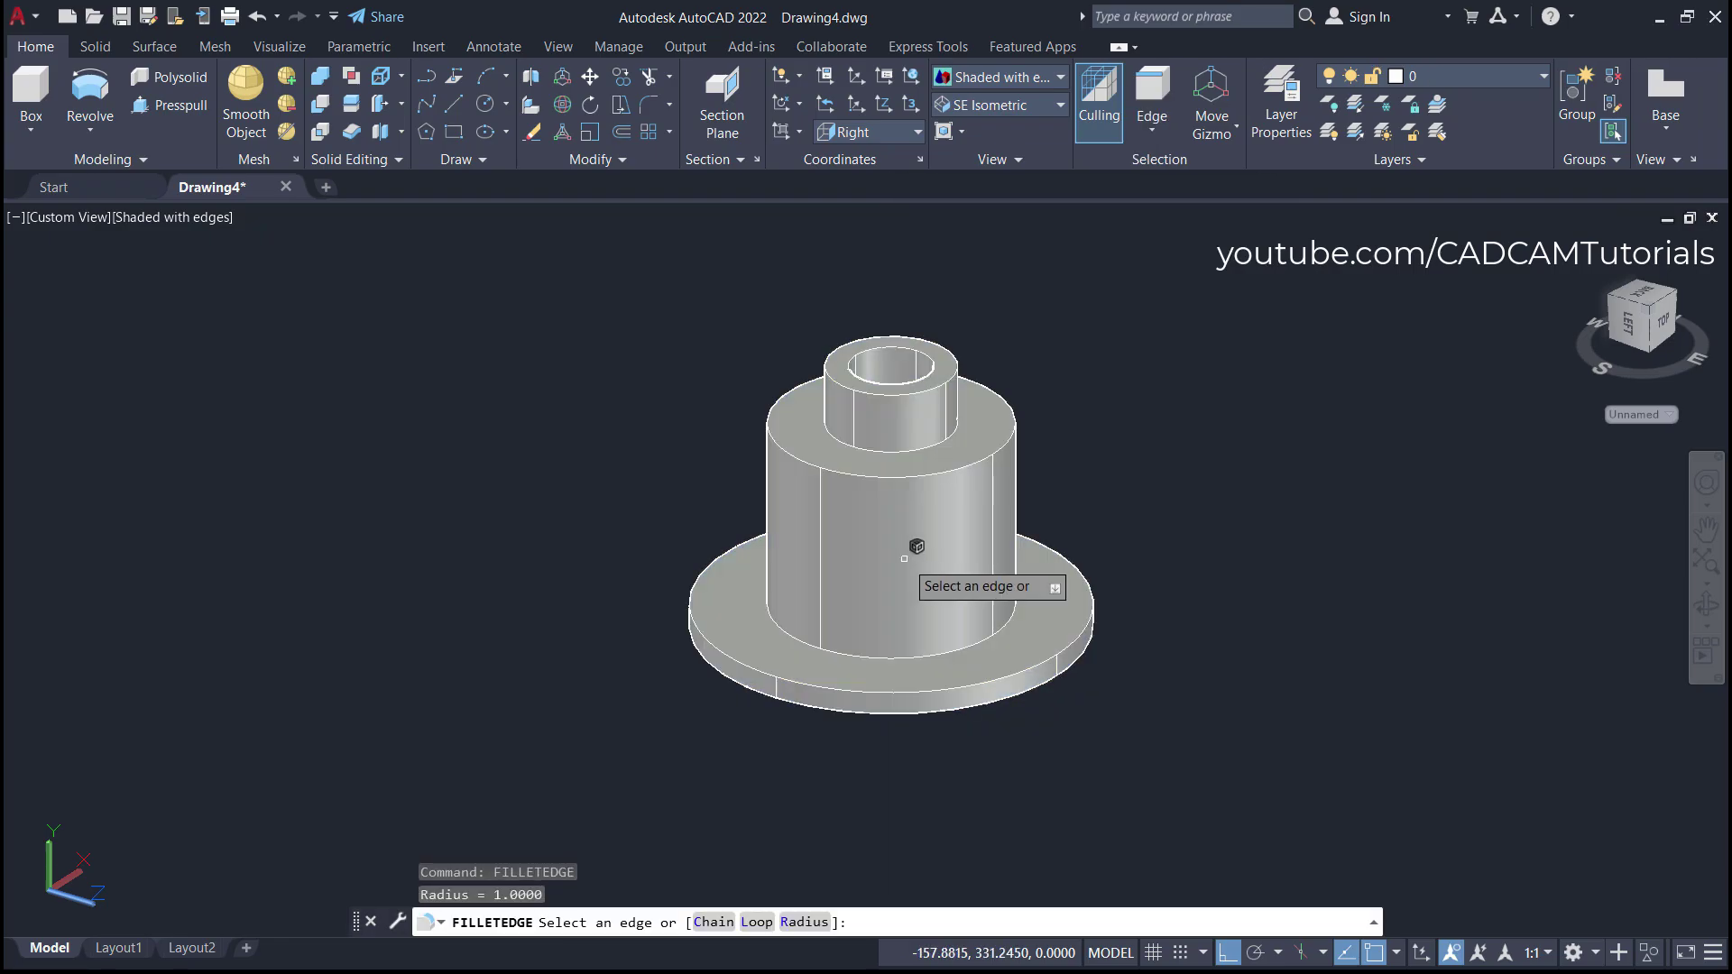
click(802, 463)
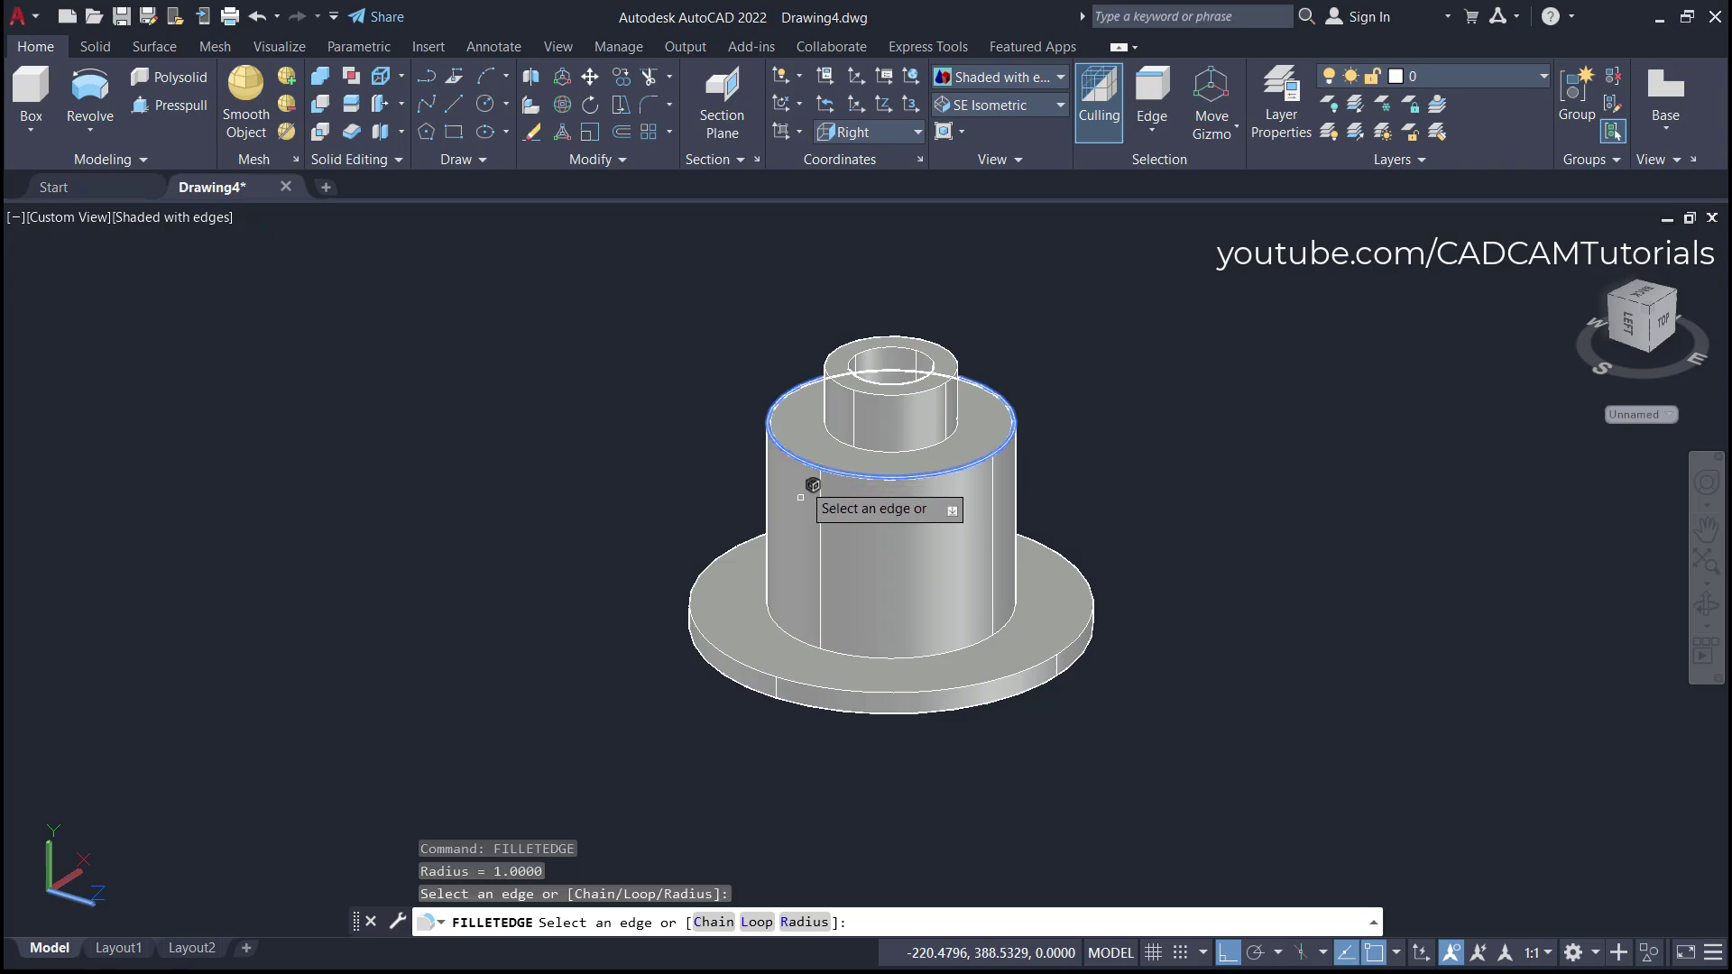
click(801, 640)
shift+middle_drag(980, 737, 959, 483)
scroll(842, 533, up, 6)
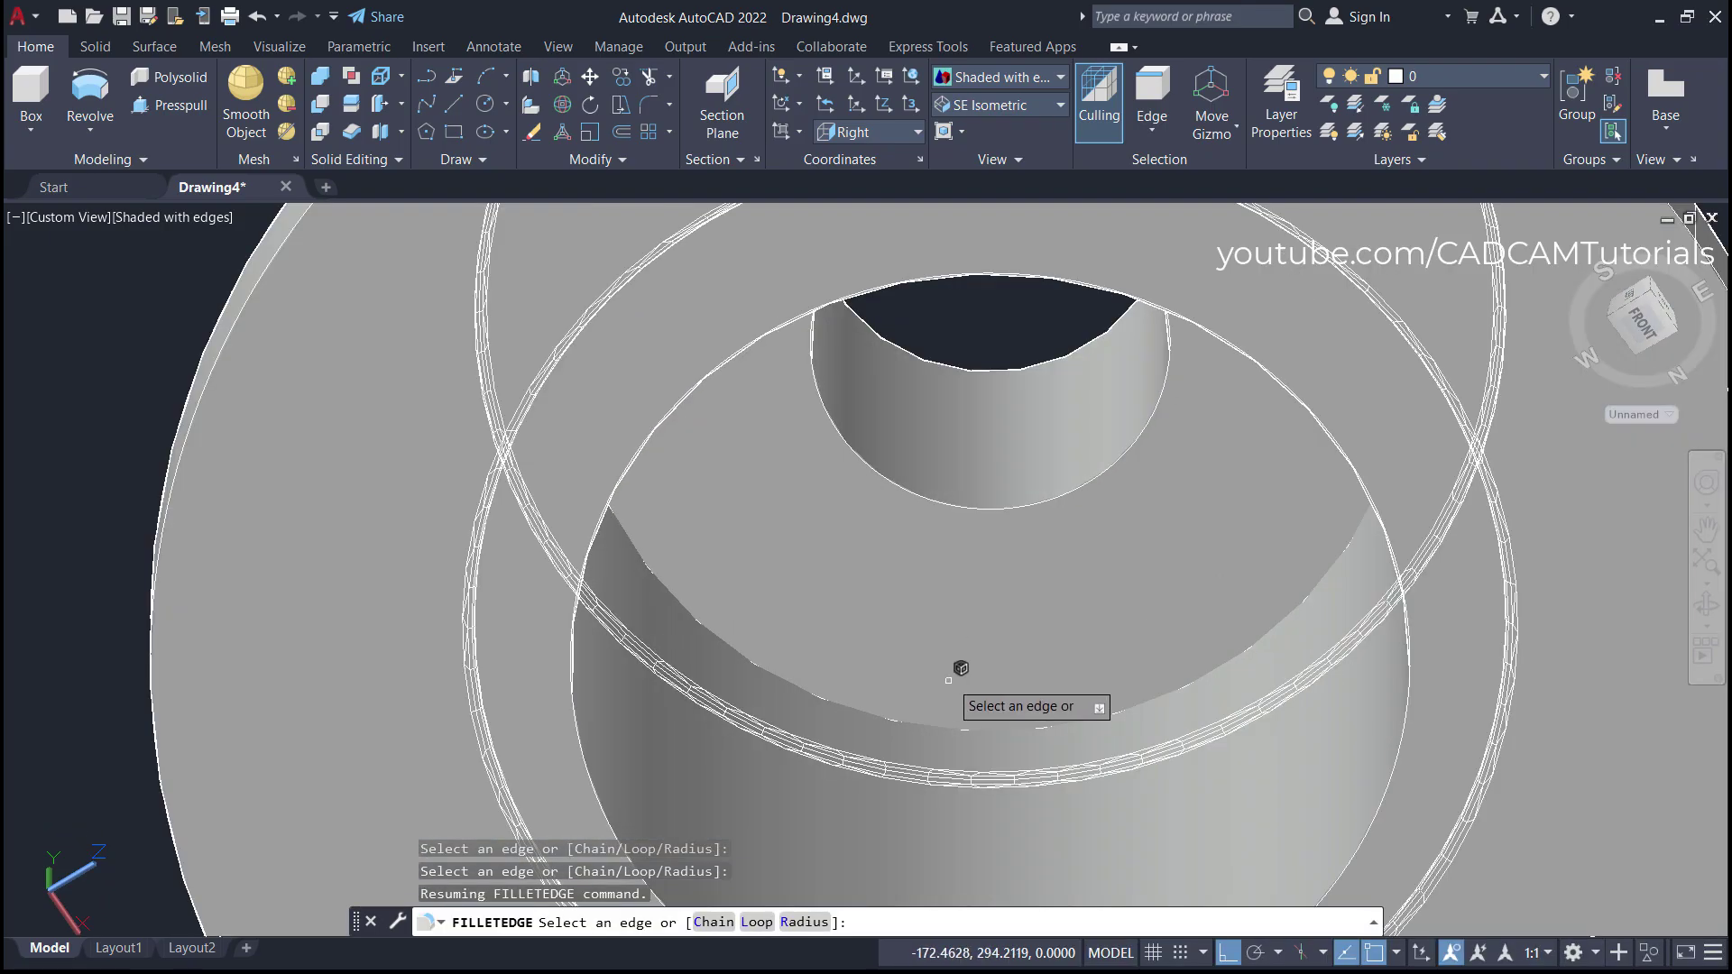
click(949, 726)
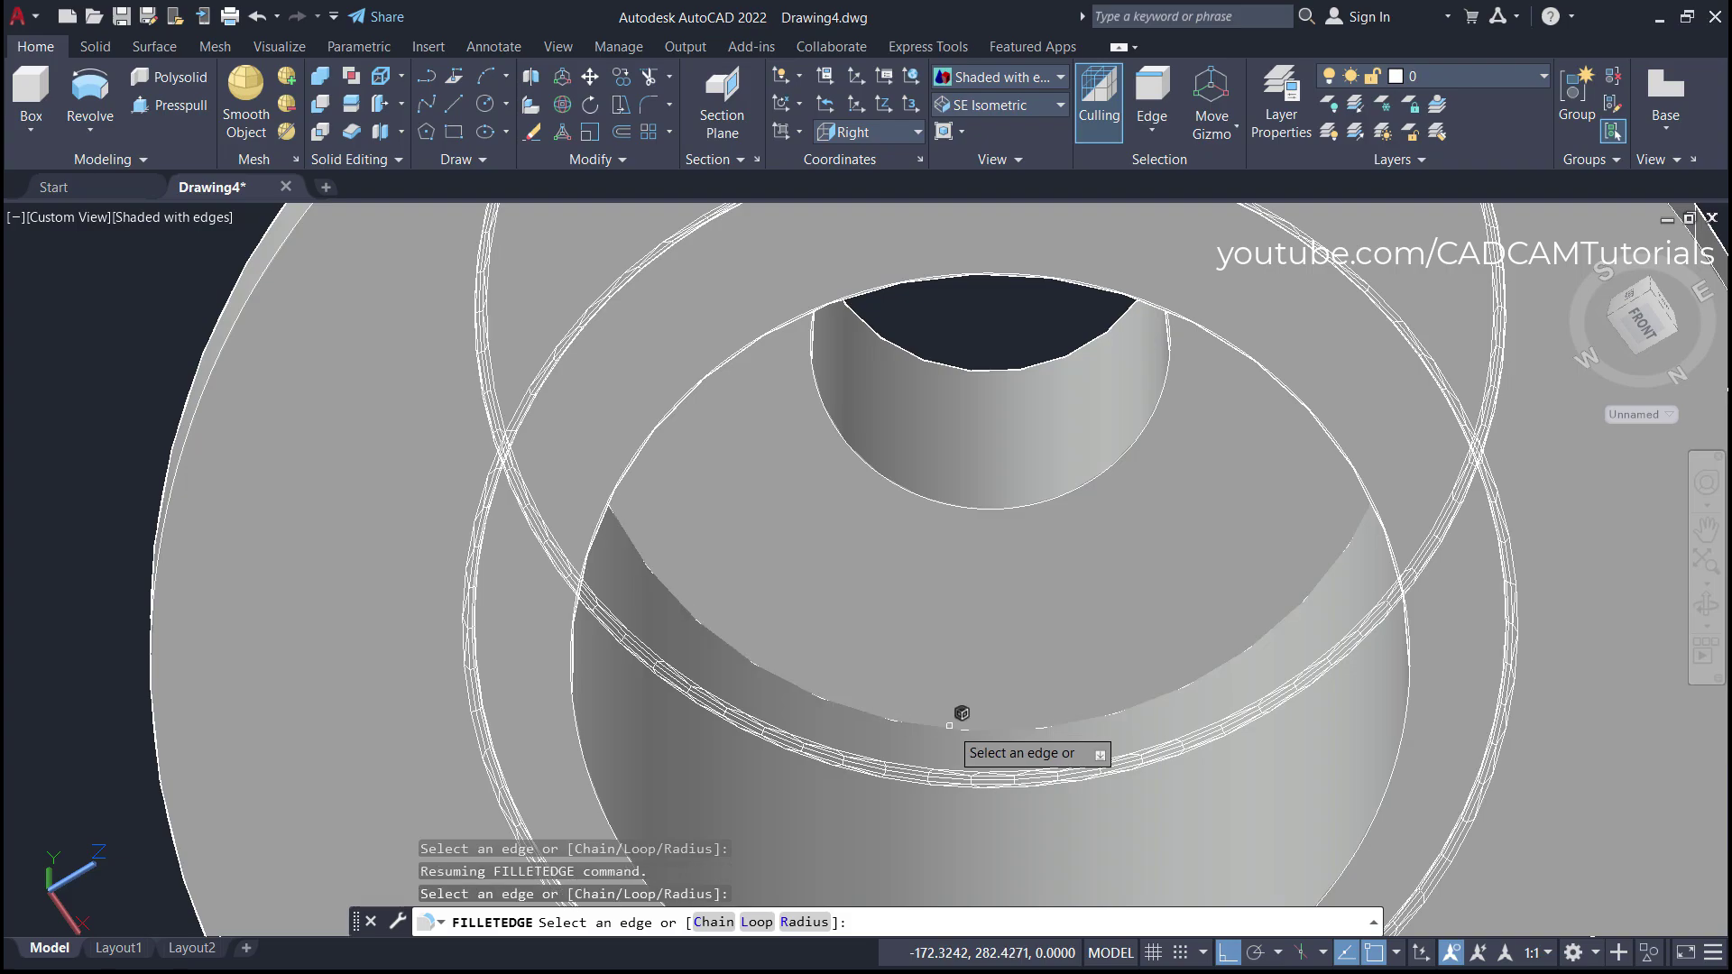
click(949, 725)
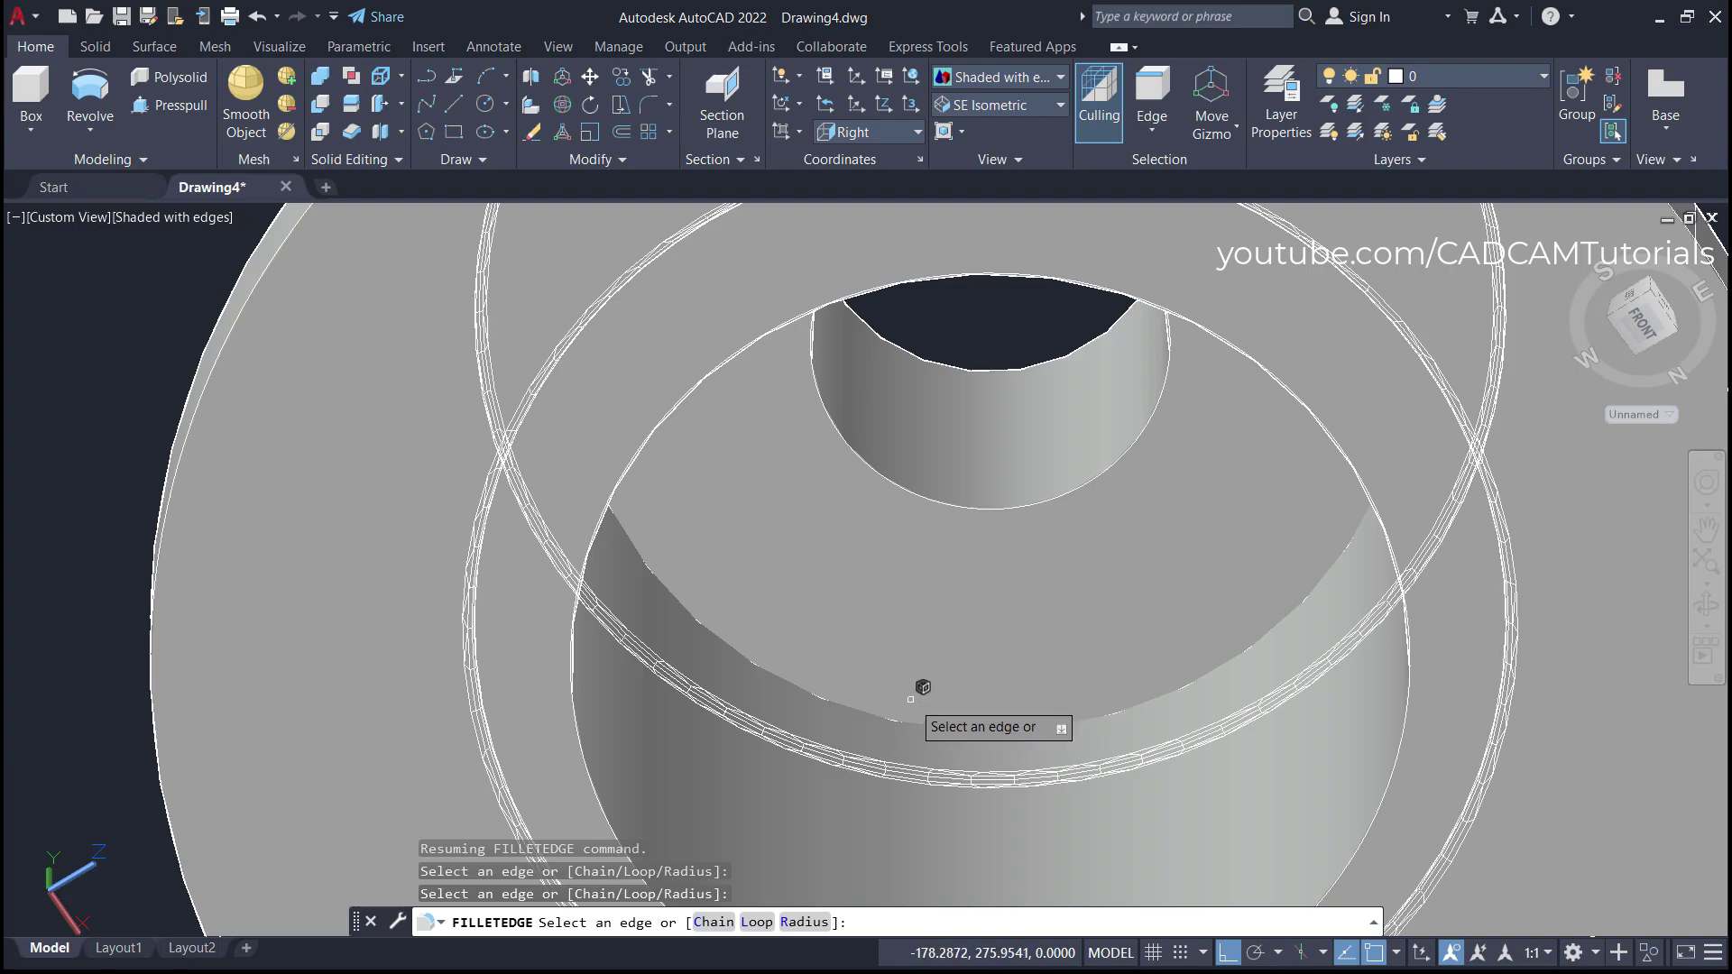
scroll(917, 555, down, 3)
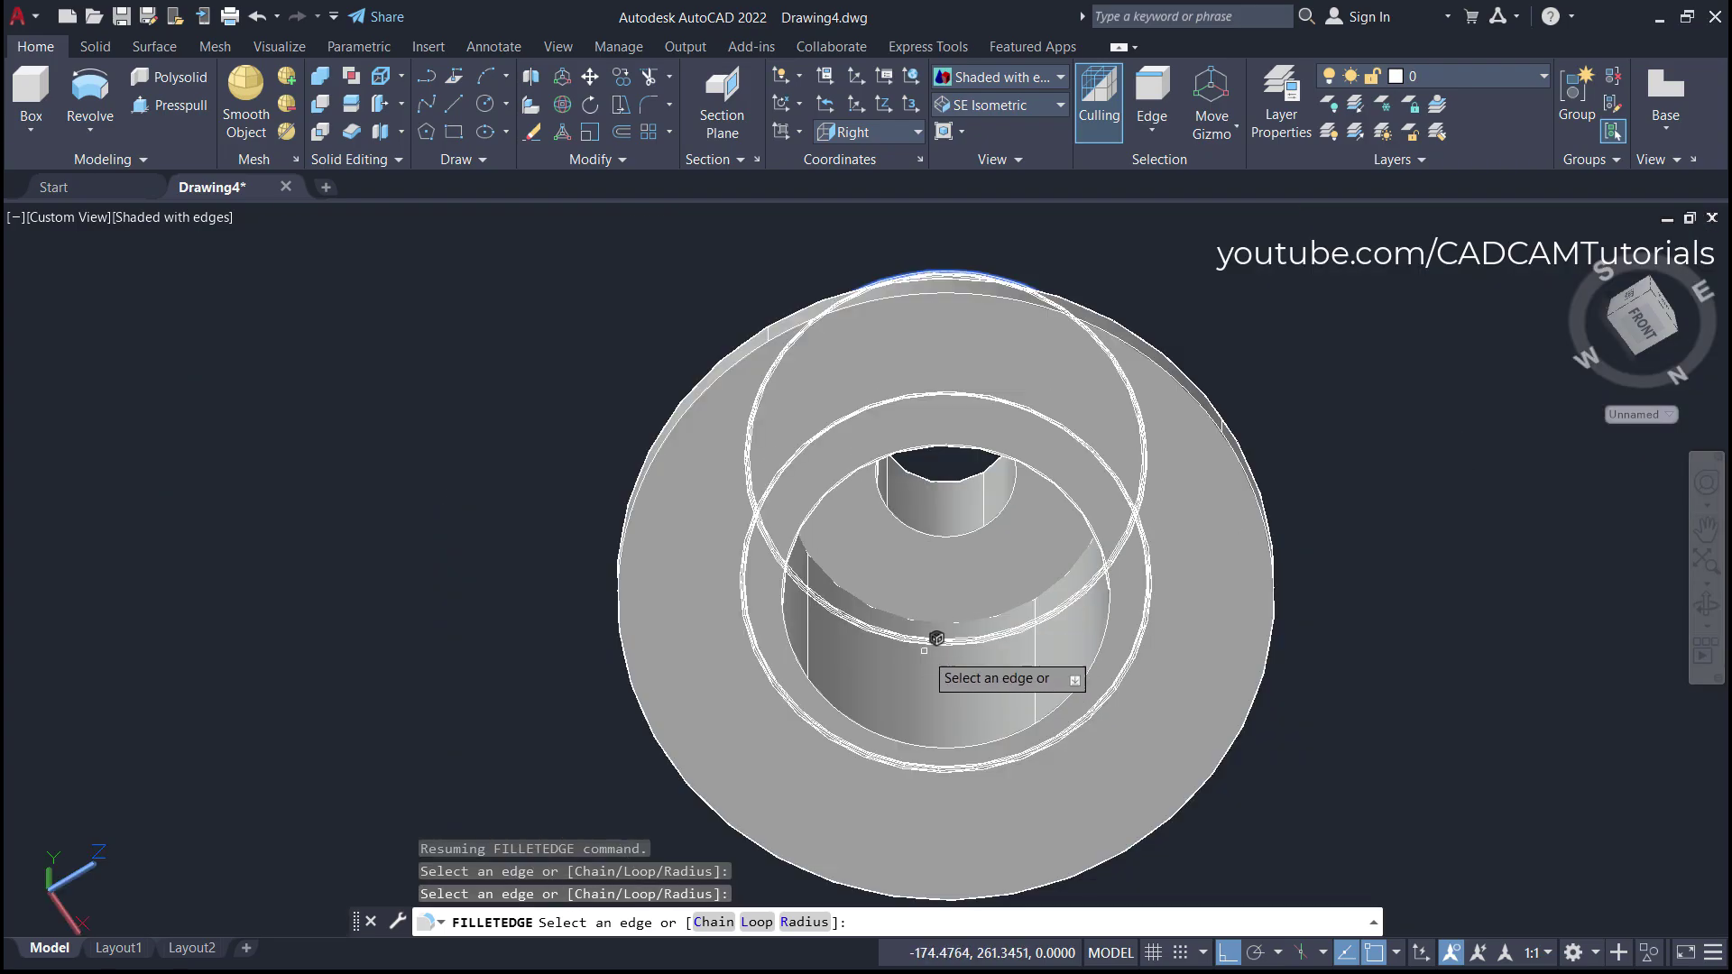
- Set the fillet radius to 5 and accept the fillet on the two edges
click(803, 922)
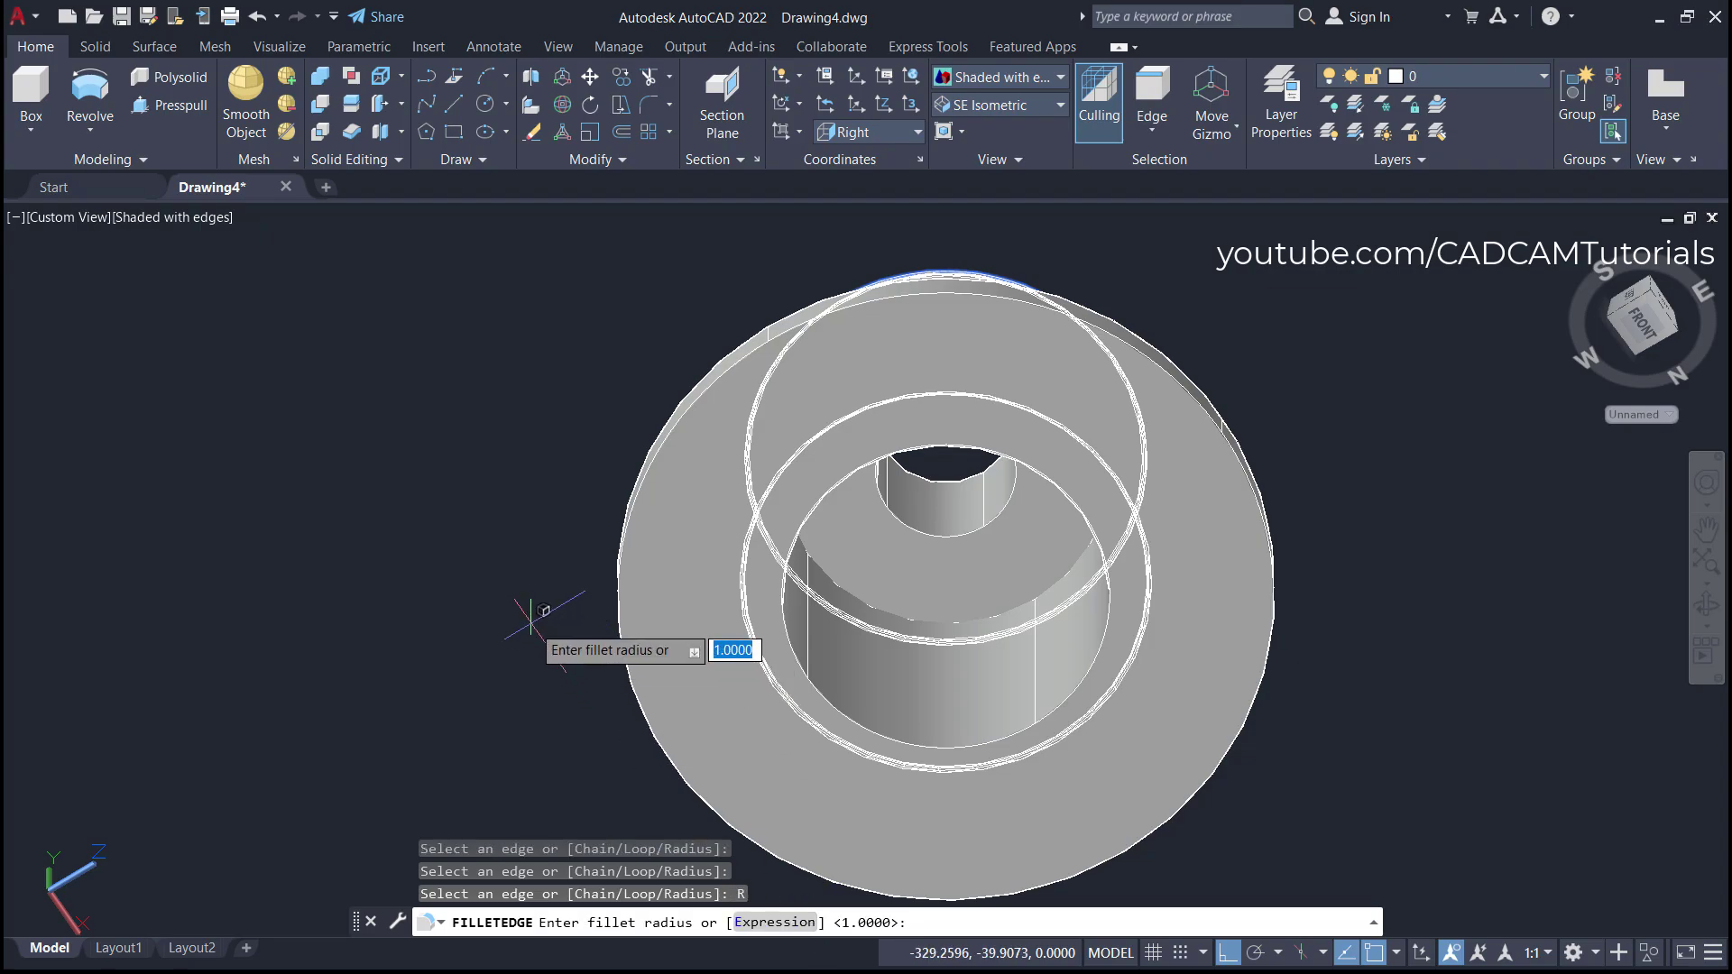
key(Return)
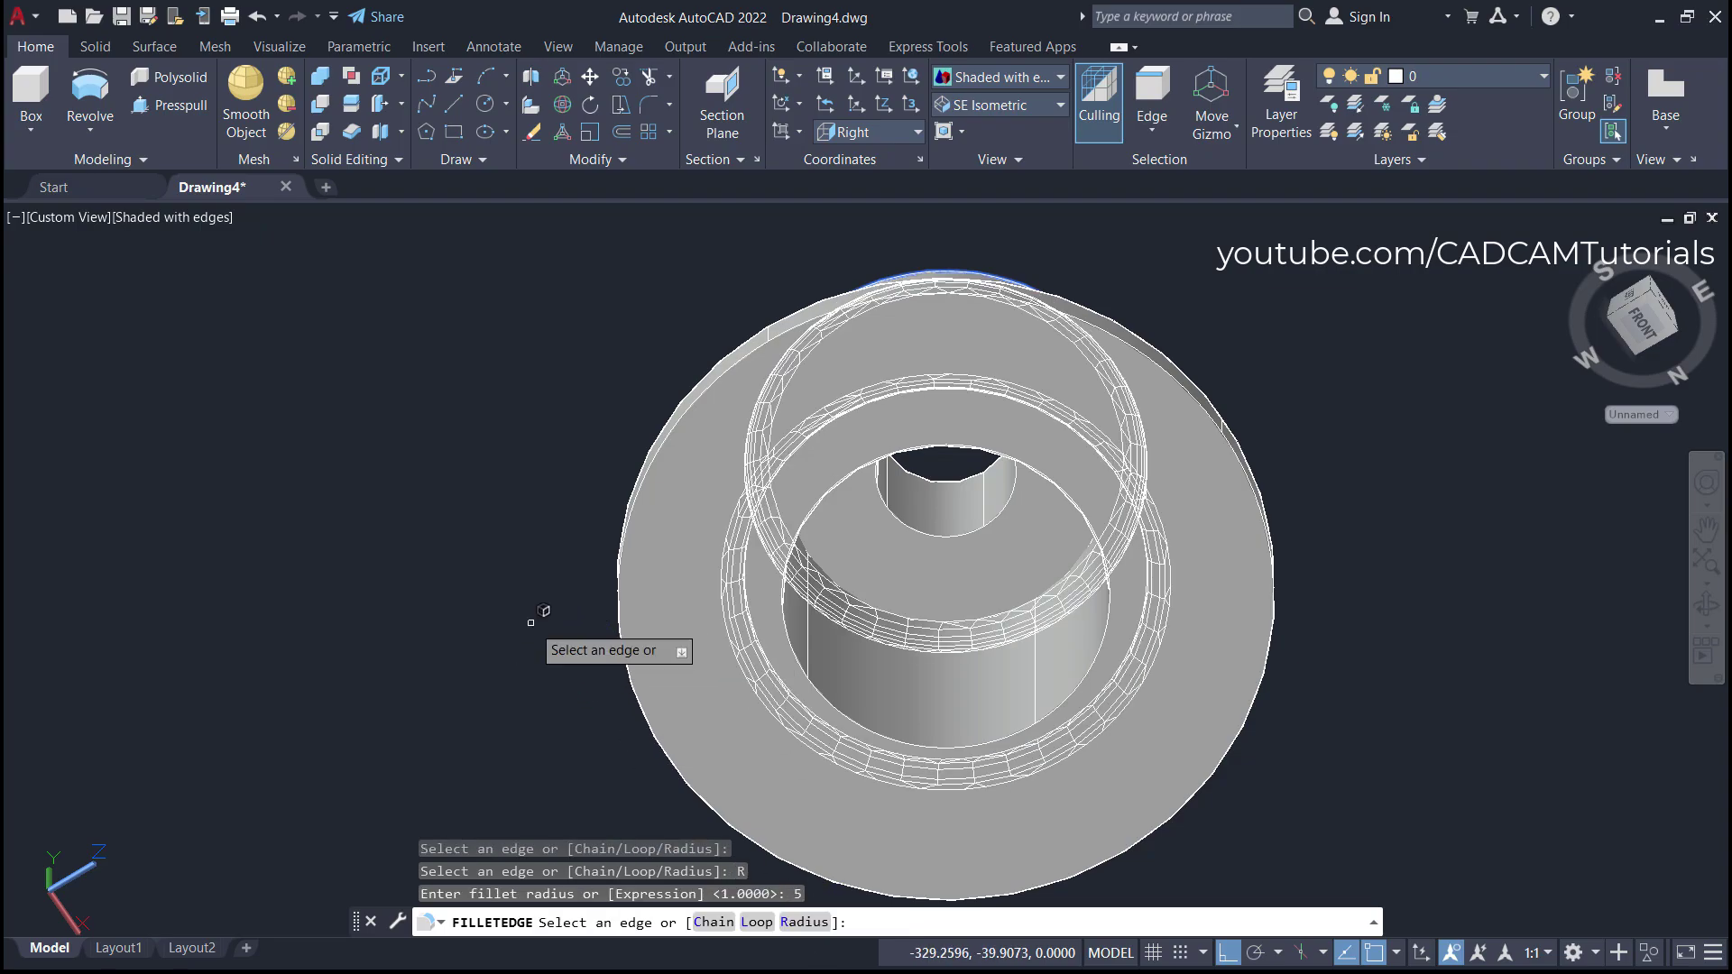
key(Return)
key(Return)
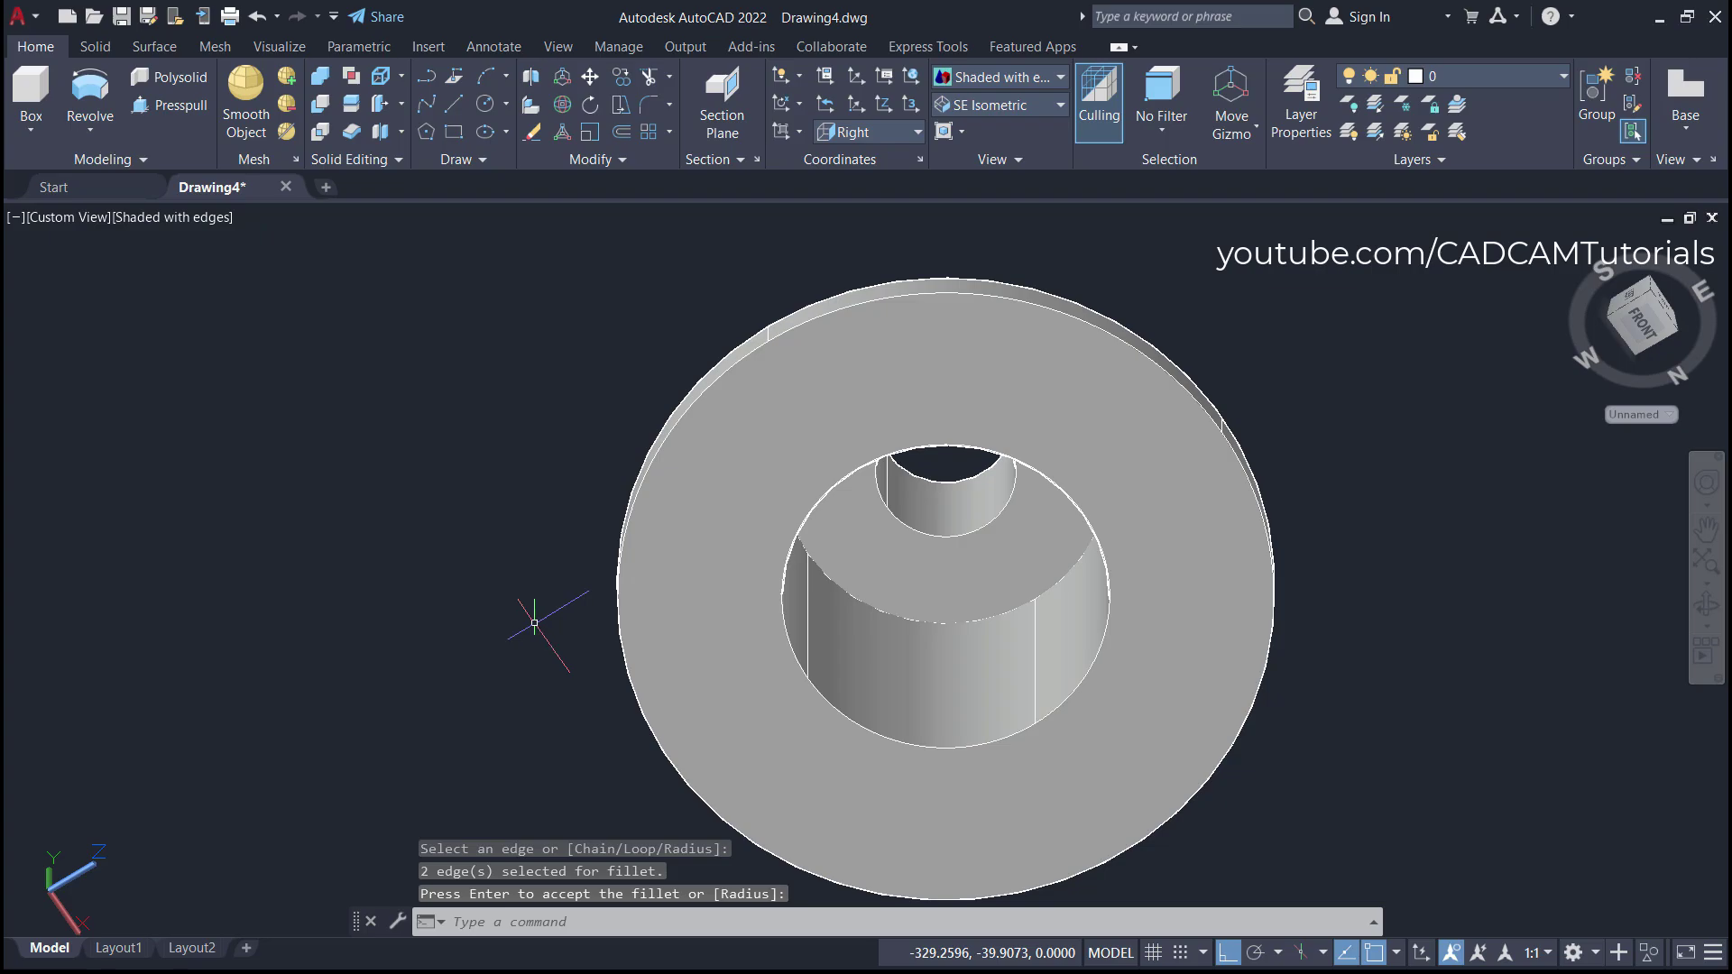
shift+middle_drag(688, 333, 866, 688)
key(Return)
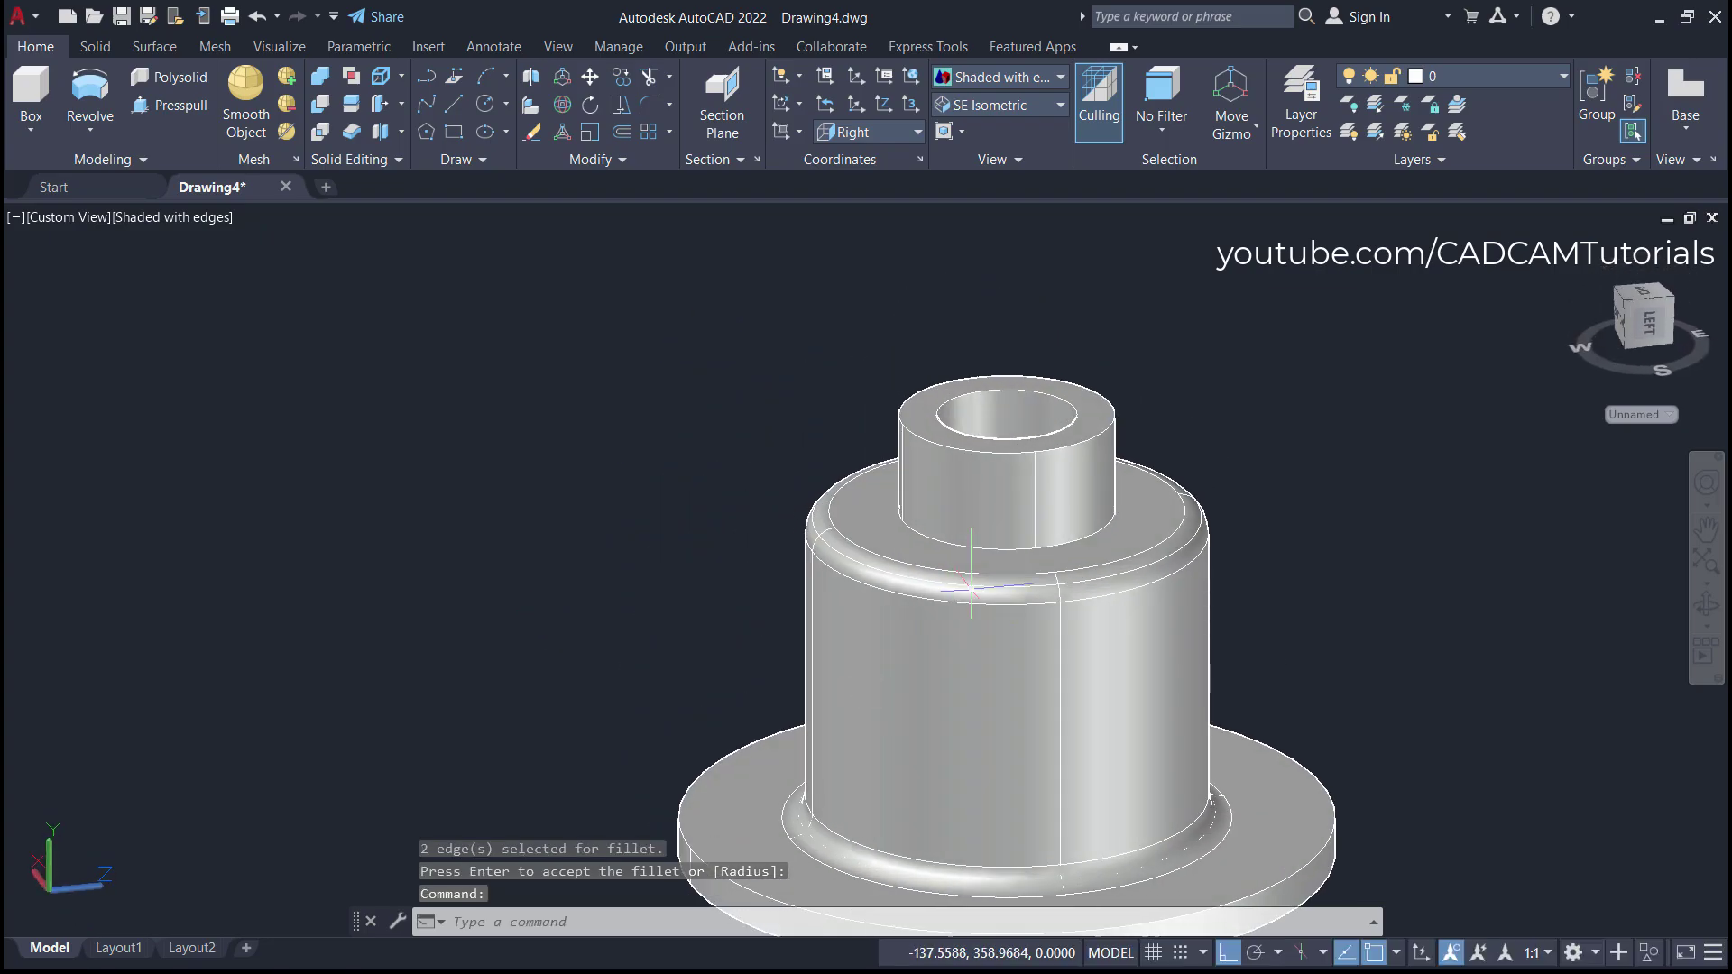
- Try filleting the inner arc edge inside the bore, then cancel, leaving the part unchanged
shift+middle_drag(858, 869, 812, 379)
scroll(967, 777, up, 6)
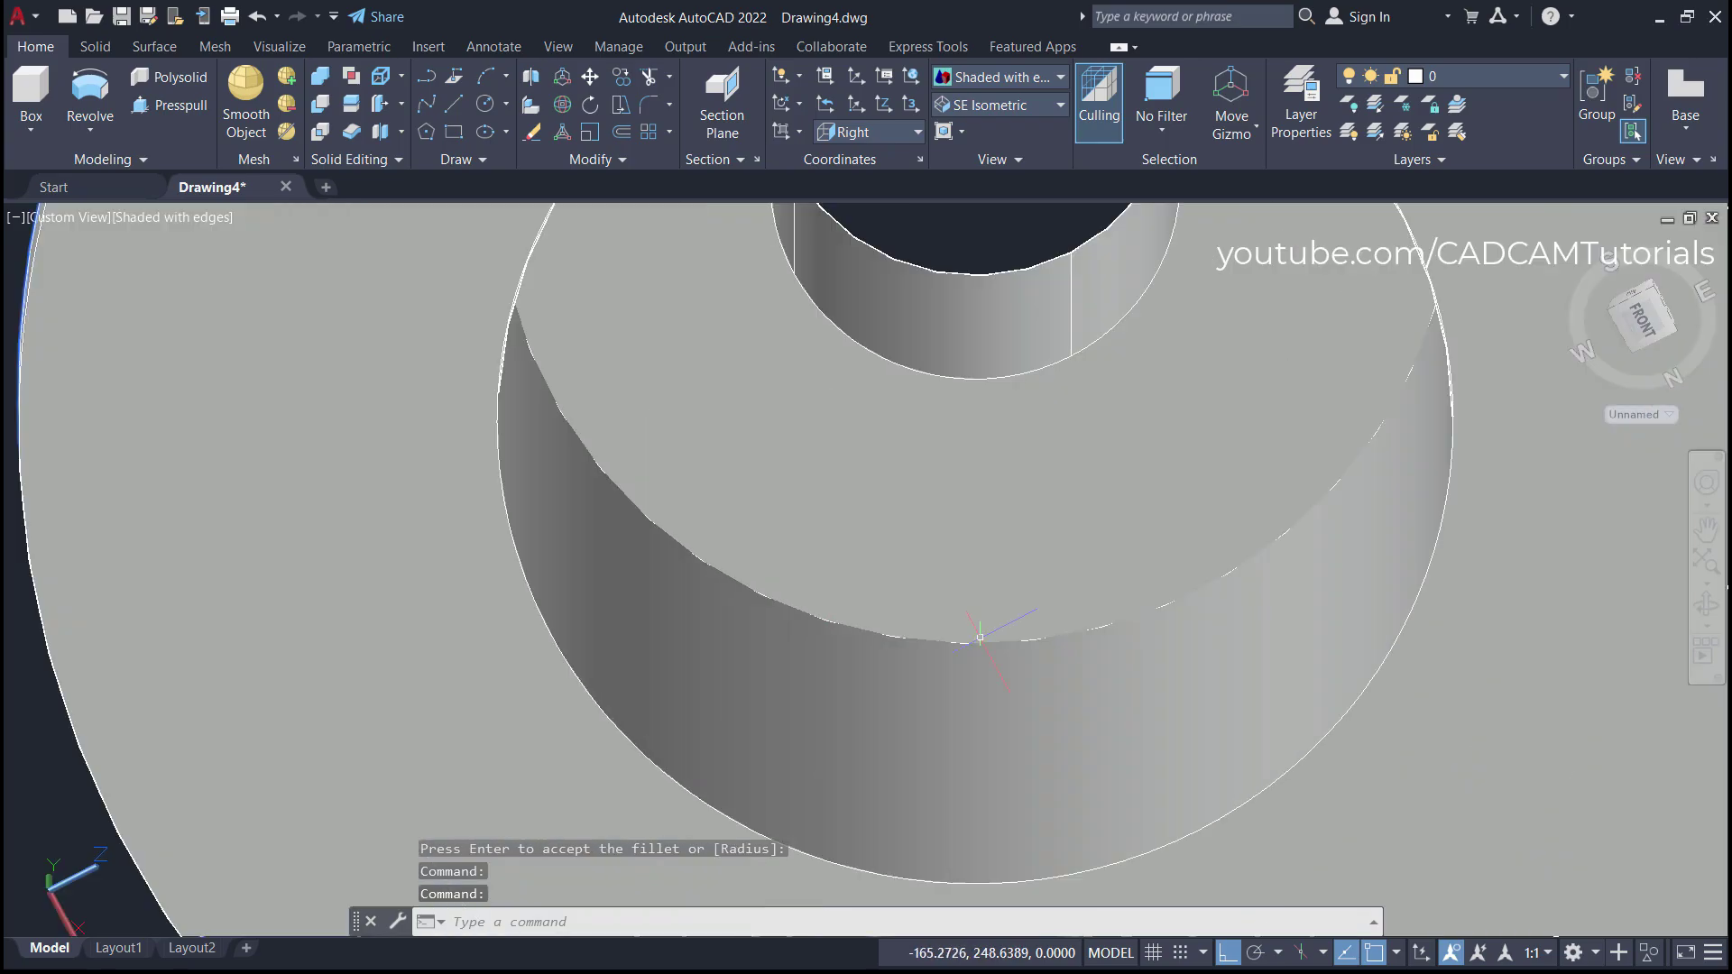
text(F)
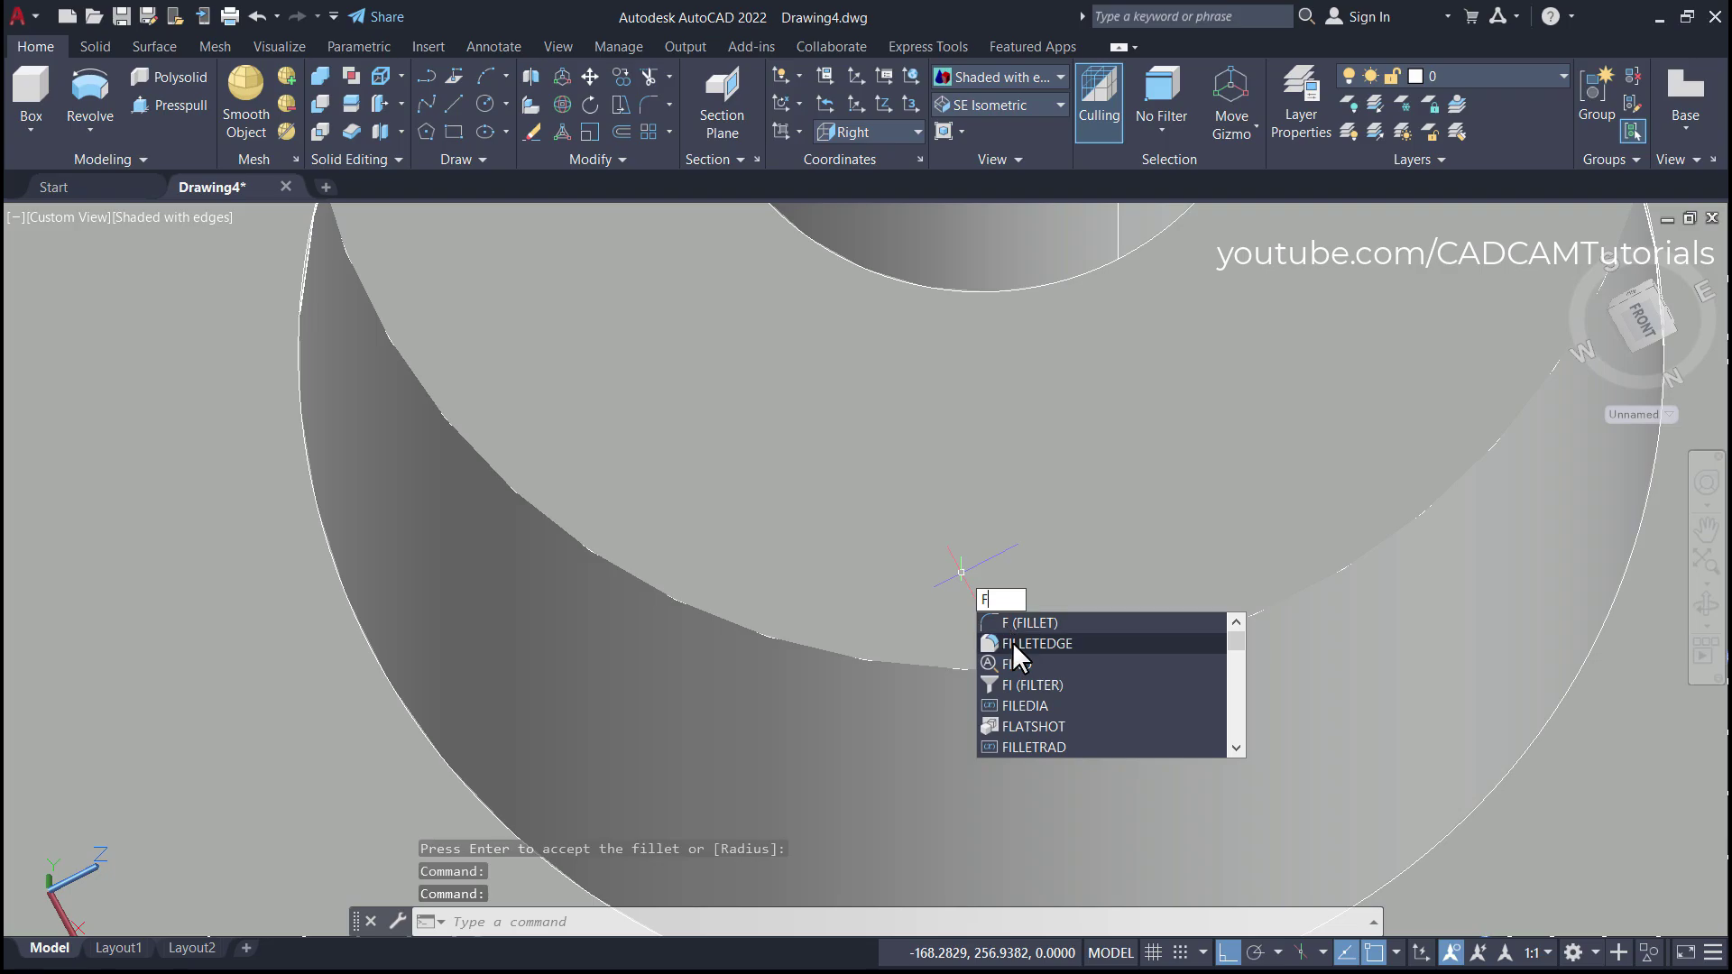
click(1012, 642)
click(906, 664)
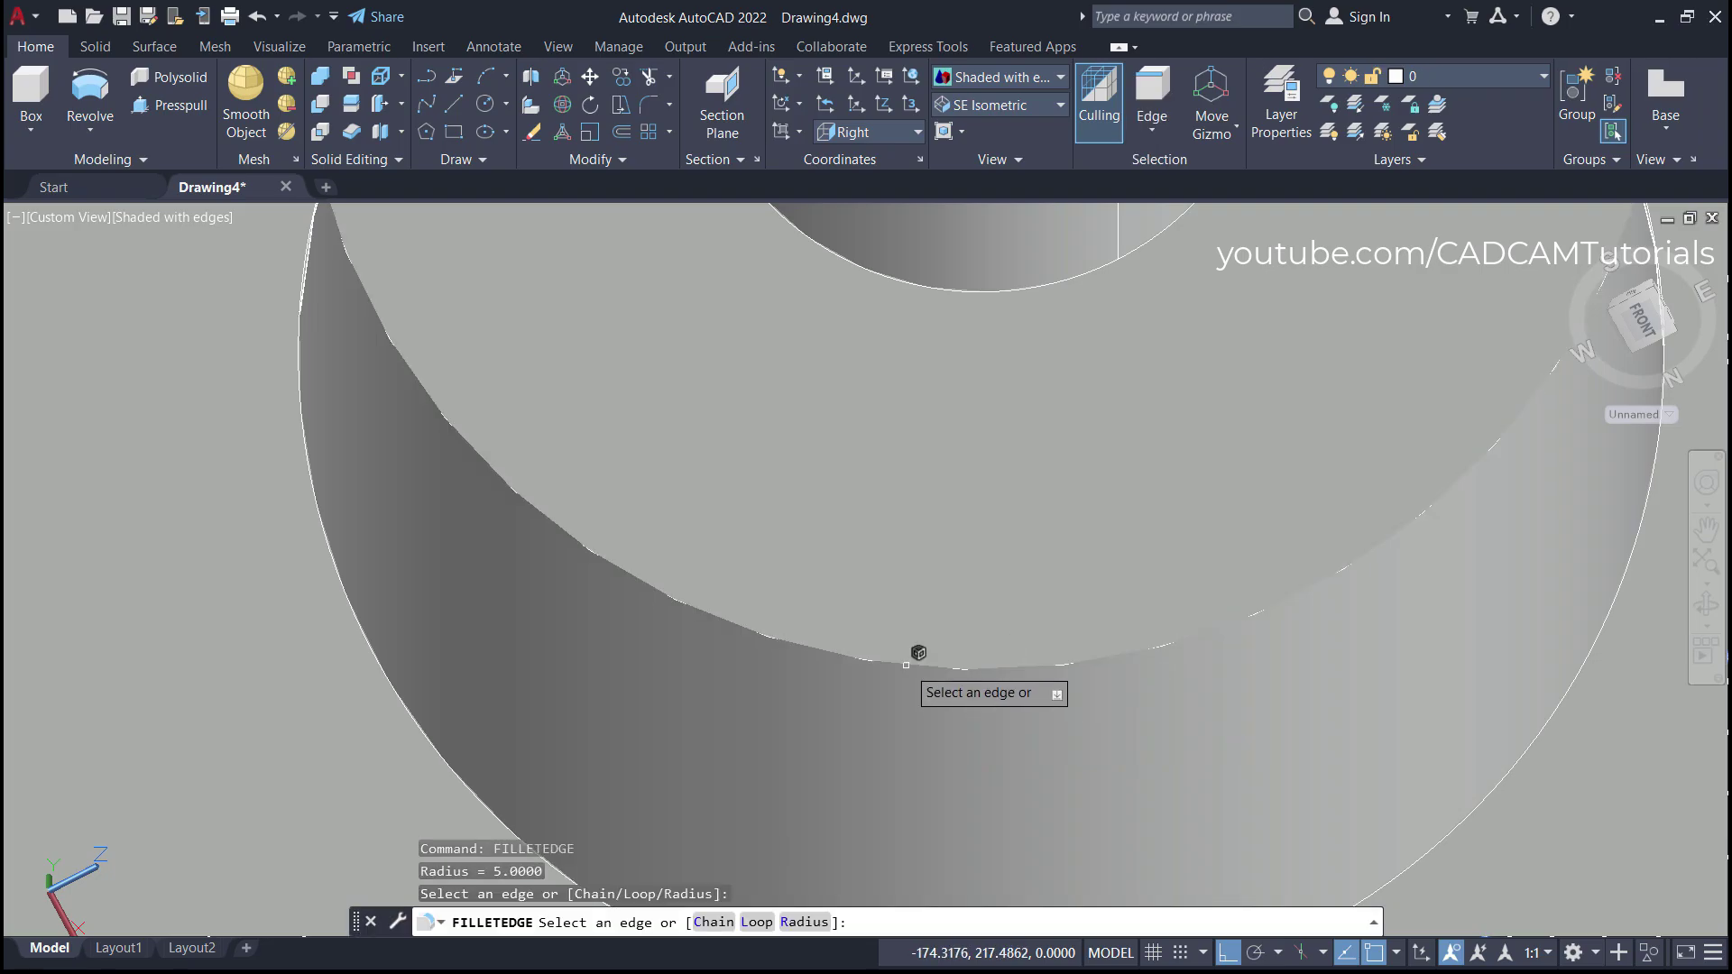
click(903, 663)
scroll(909, 437, down, 5)
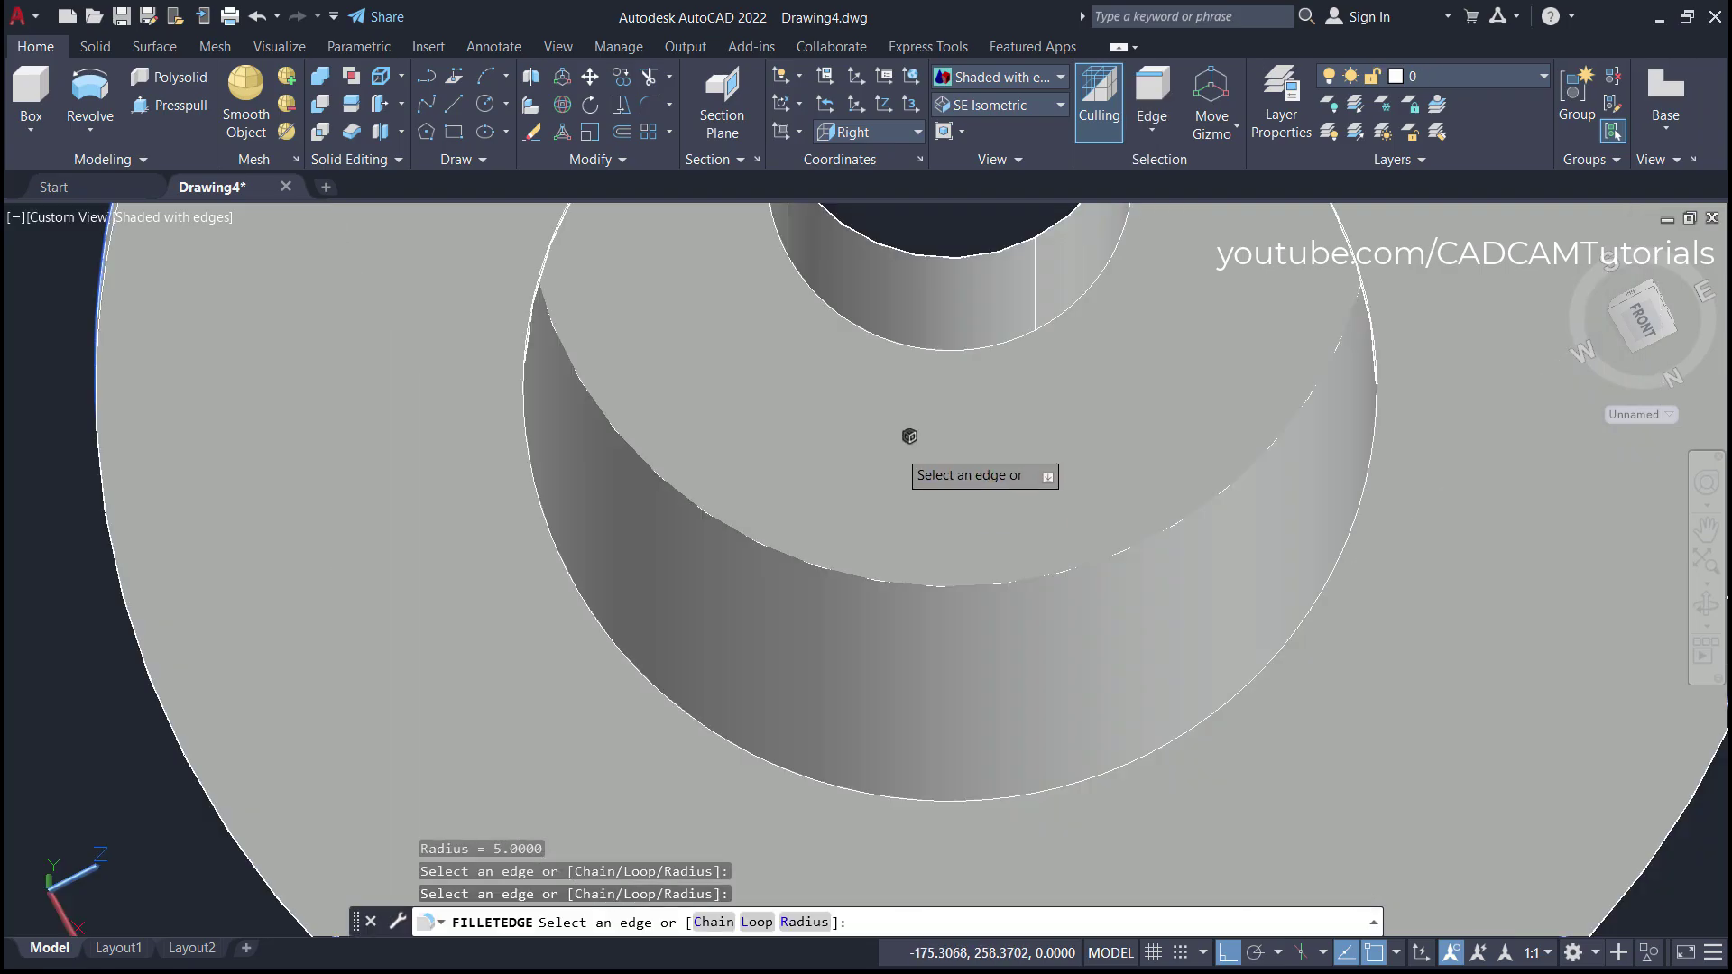
shift+middle_drag(909, 378, 912, 479)
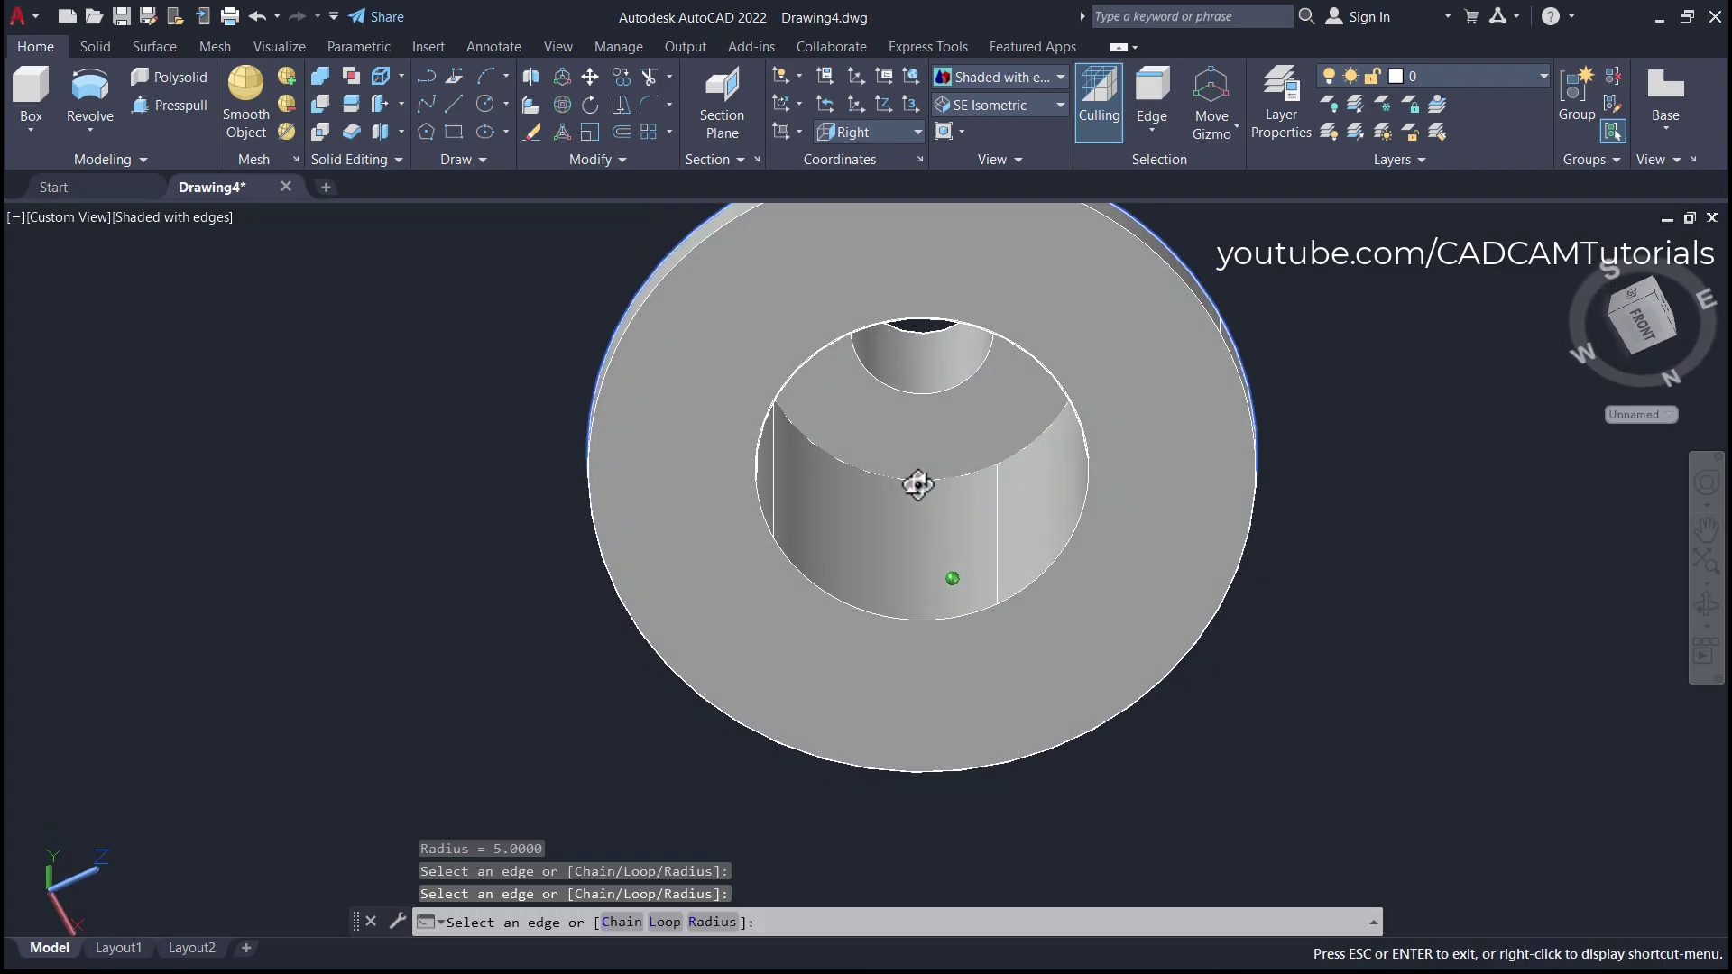
scroll(906, 505, up, 6)
click(893, 565)
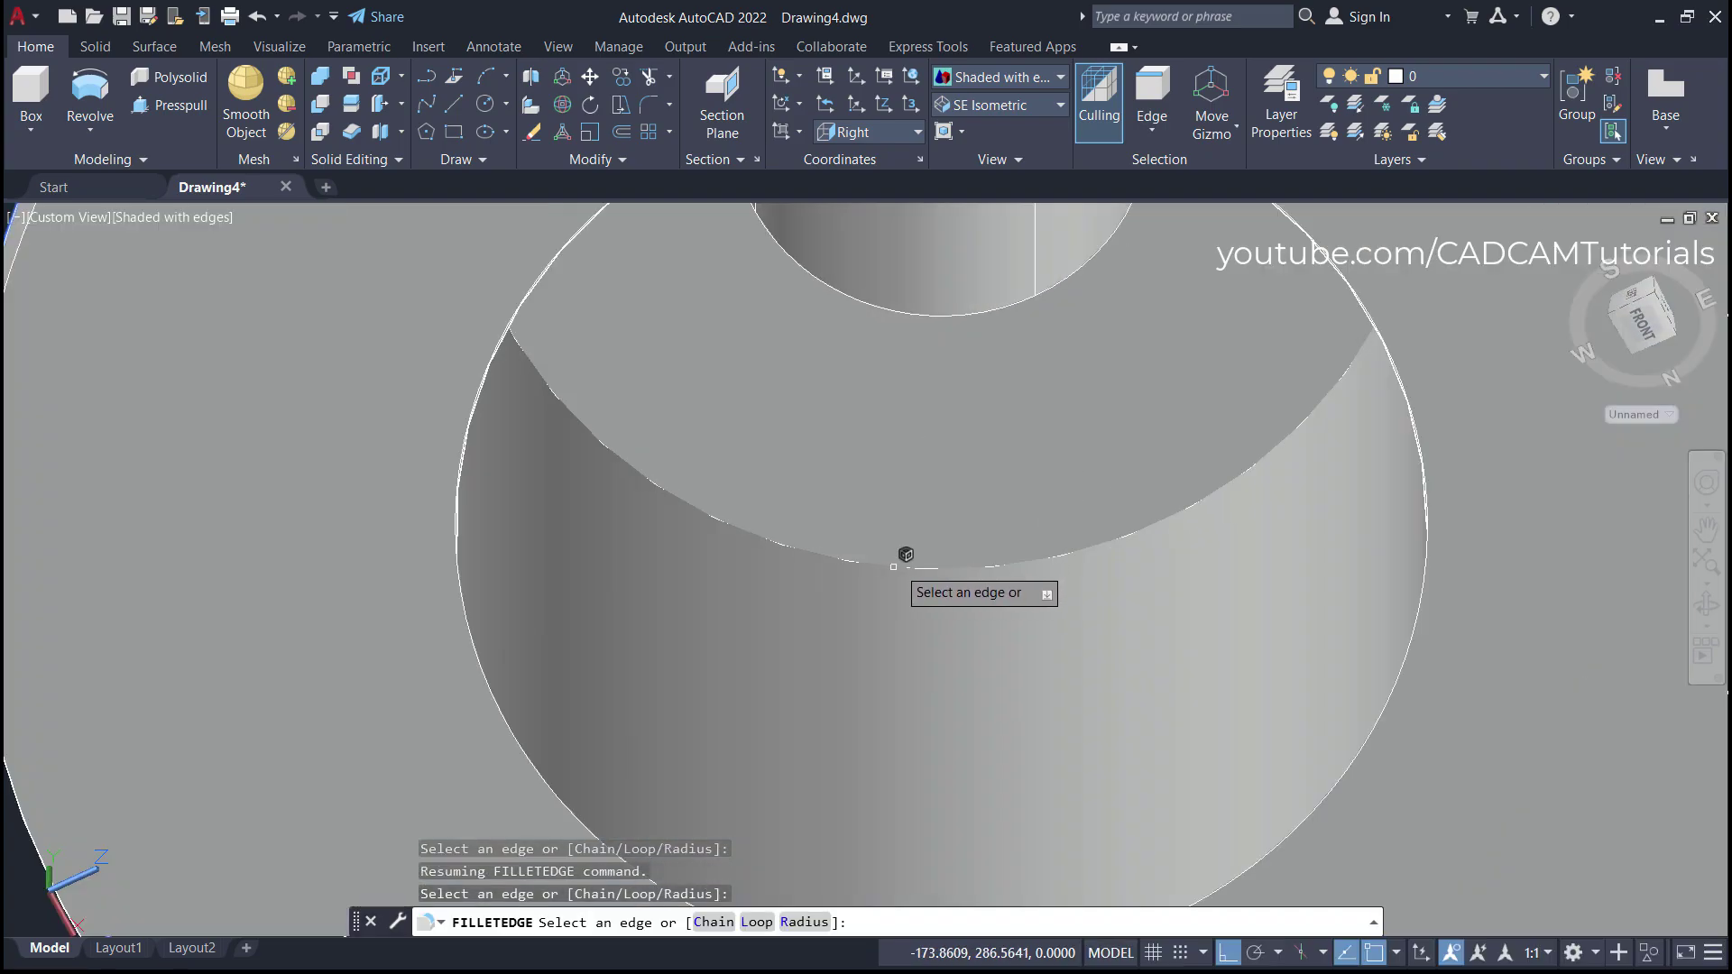
key(Escape)
click(1000, 77)
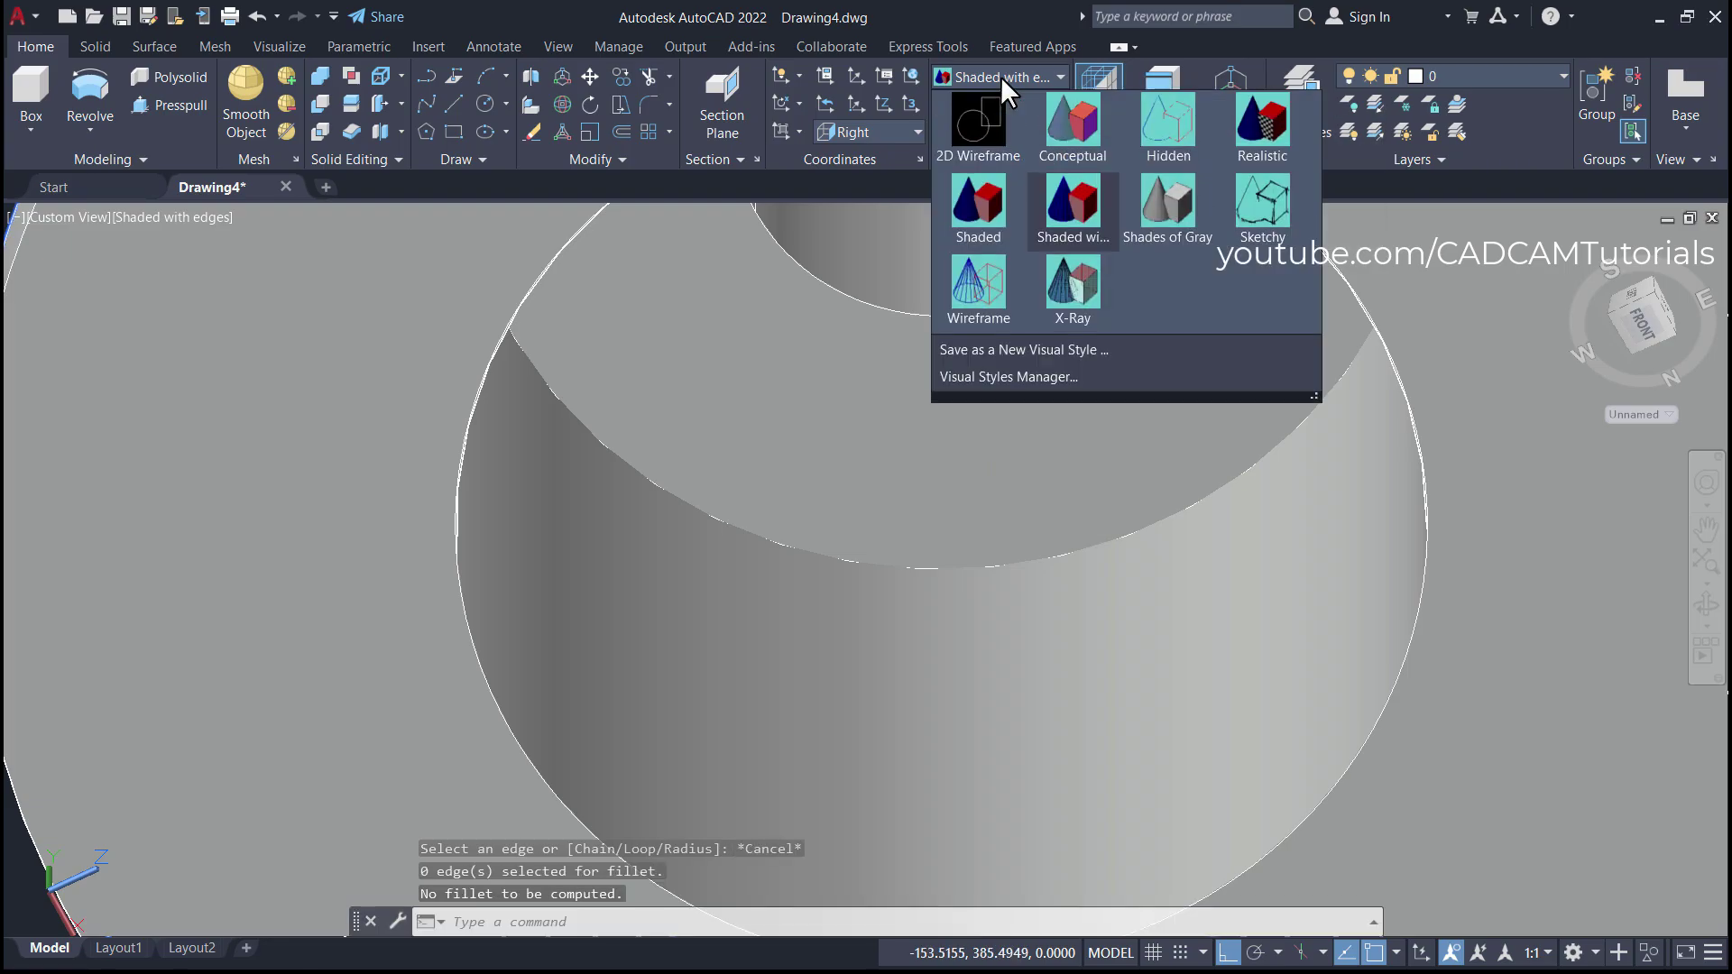
- Switch the hub to 2D Wireframe and orbit it toward a left side view
click(976, 127)
shift+middle_drag(869, 492, 970, 572)
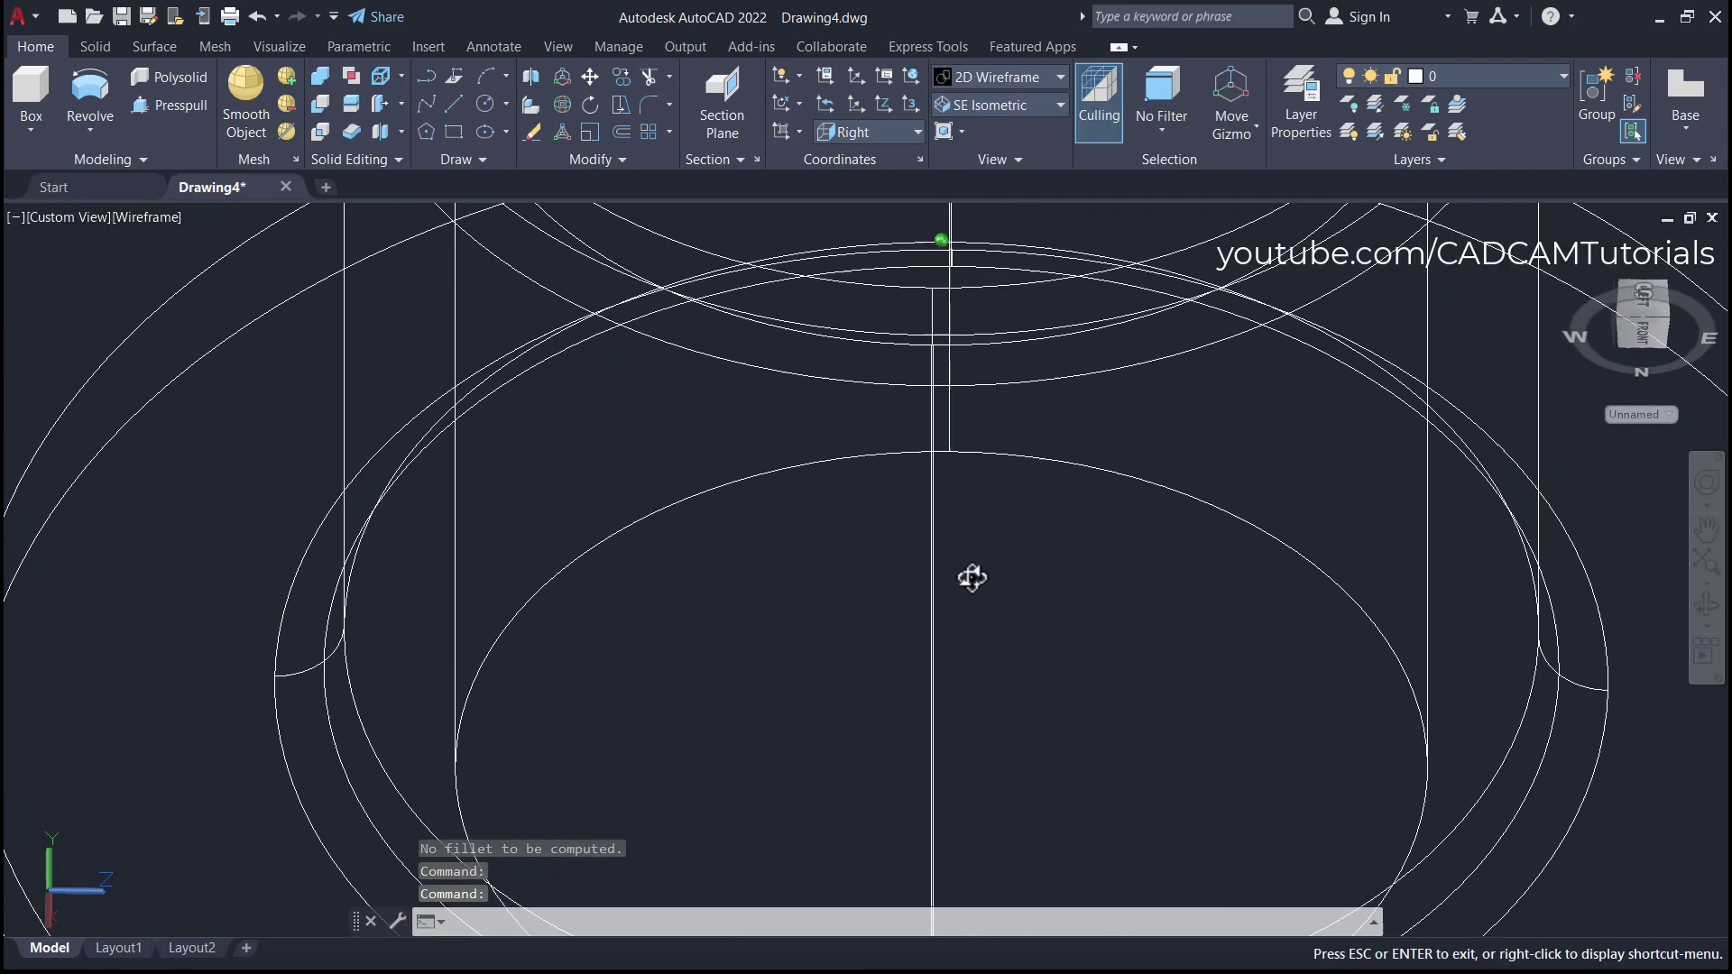
scroll(971, 572, down, 5)
scroll(850, 476, up, 2)
shift+middle_drag(851, 476, 723, 839)
key(Escape)
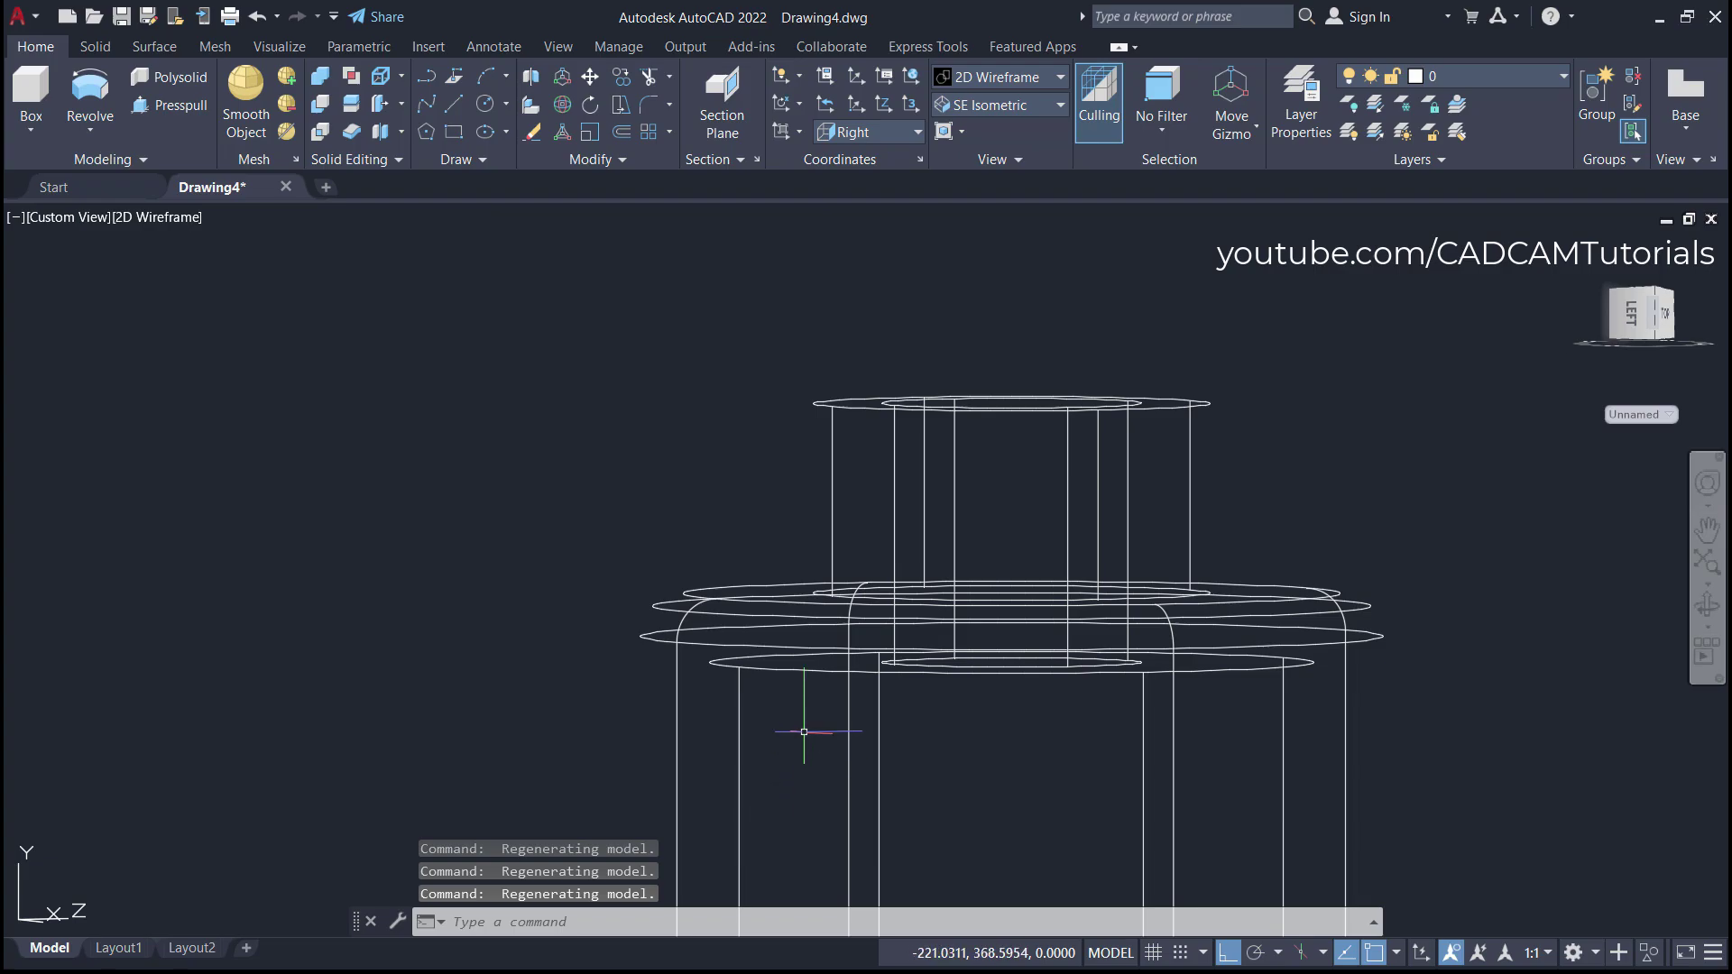
click(795, 674)
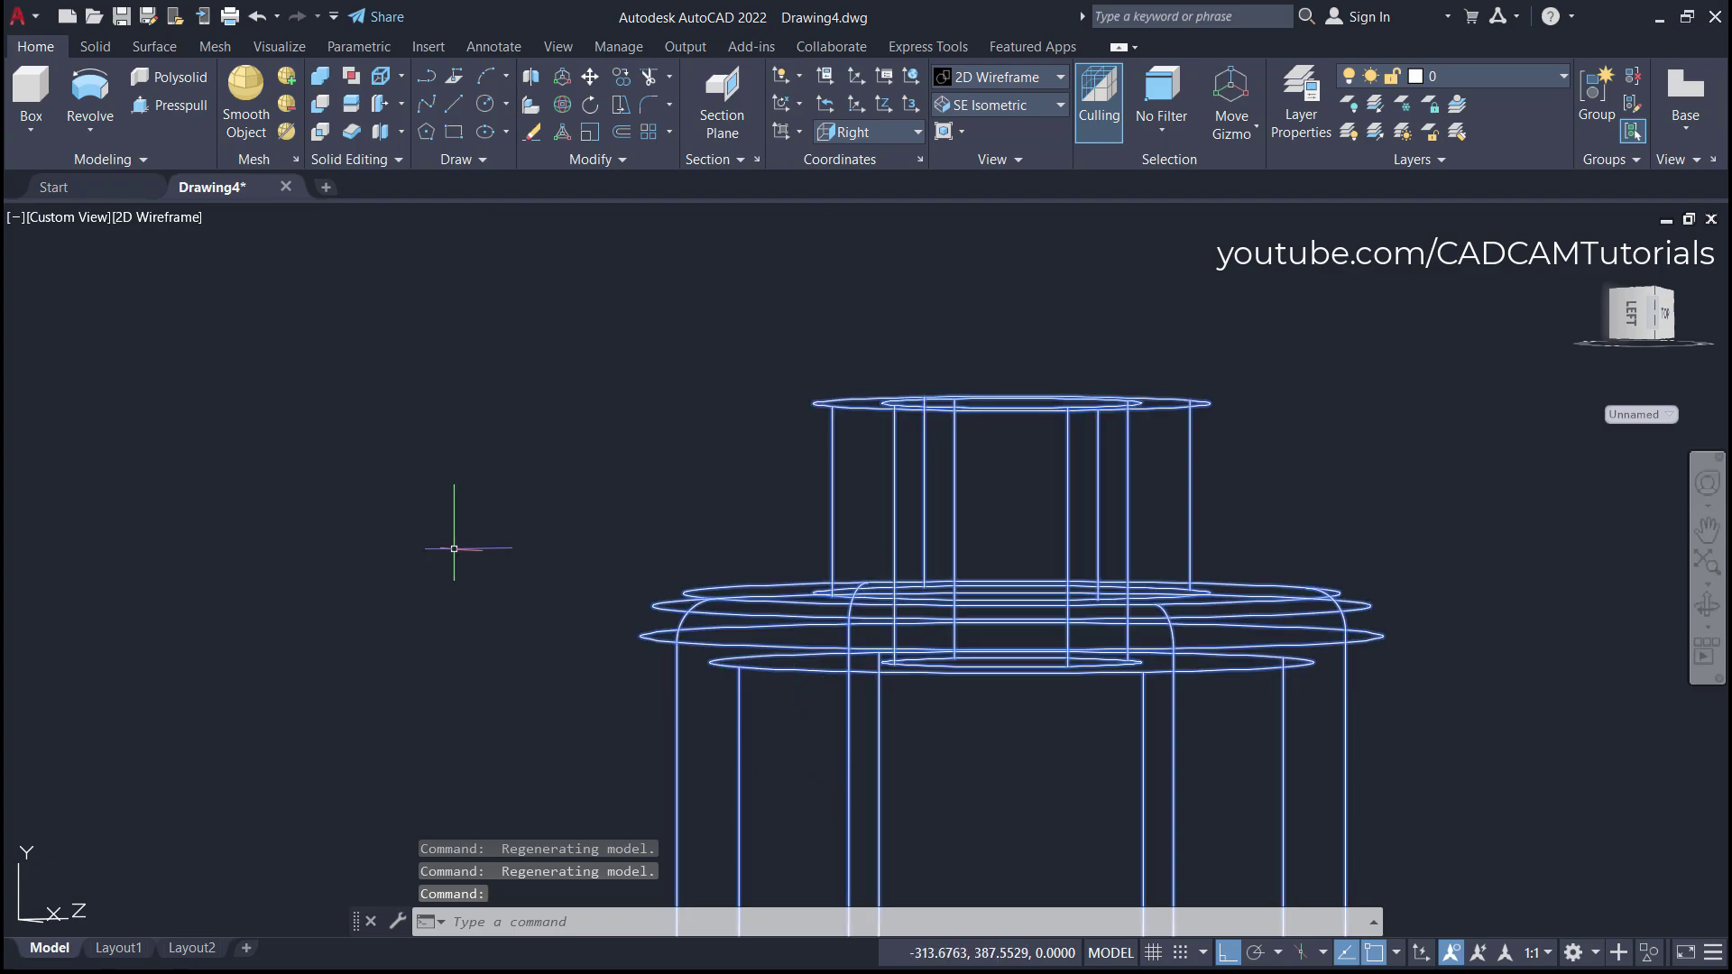
key(Escape)
key(Escape)
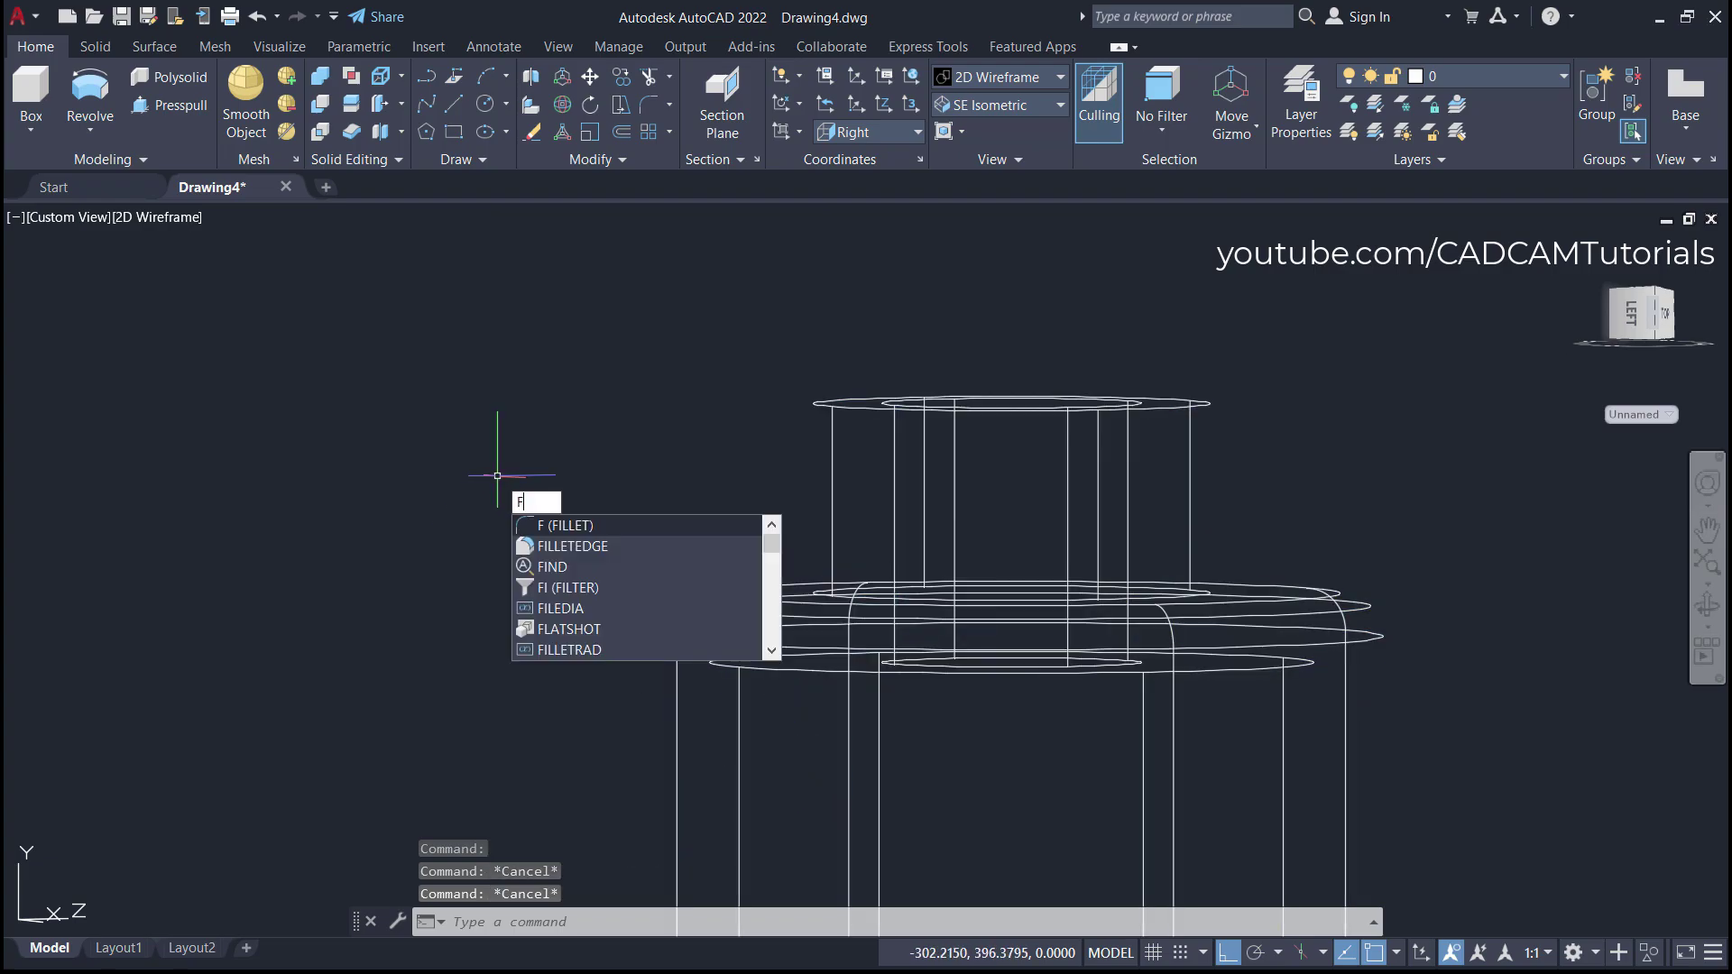
- Fillet the inner circular edge at the top of the wide bore with radius 5
click(577, 544)
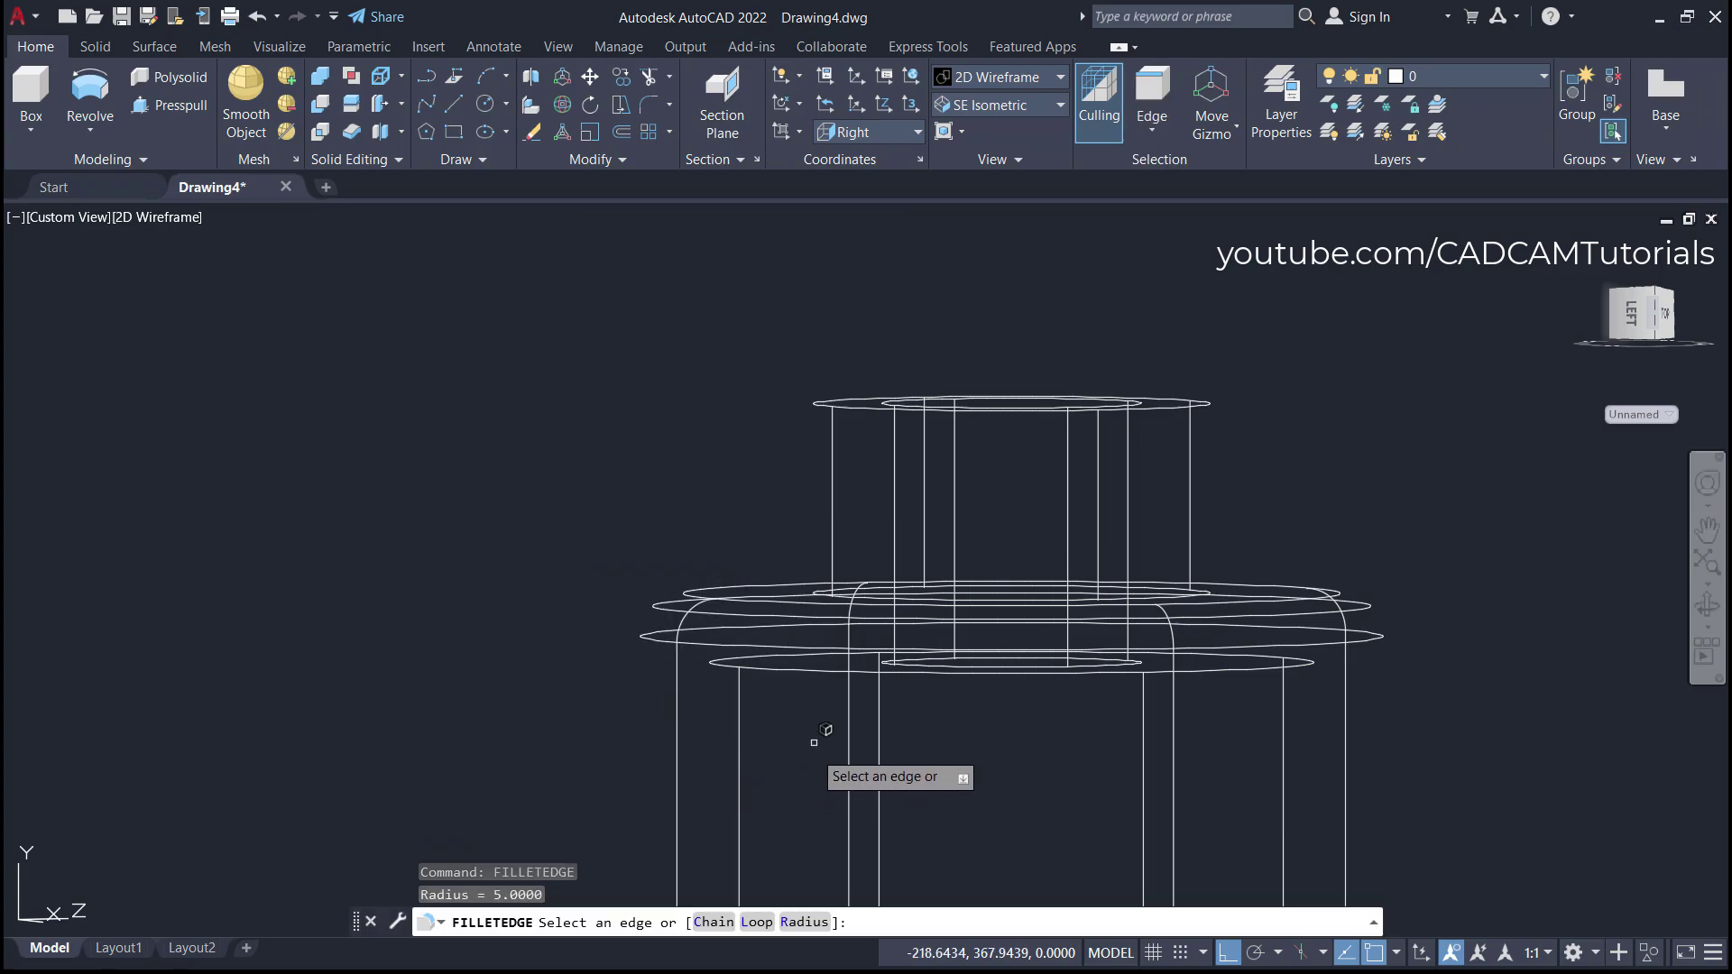
click(818, 669)
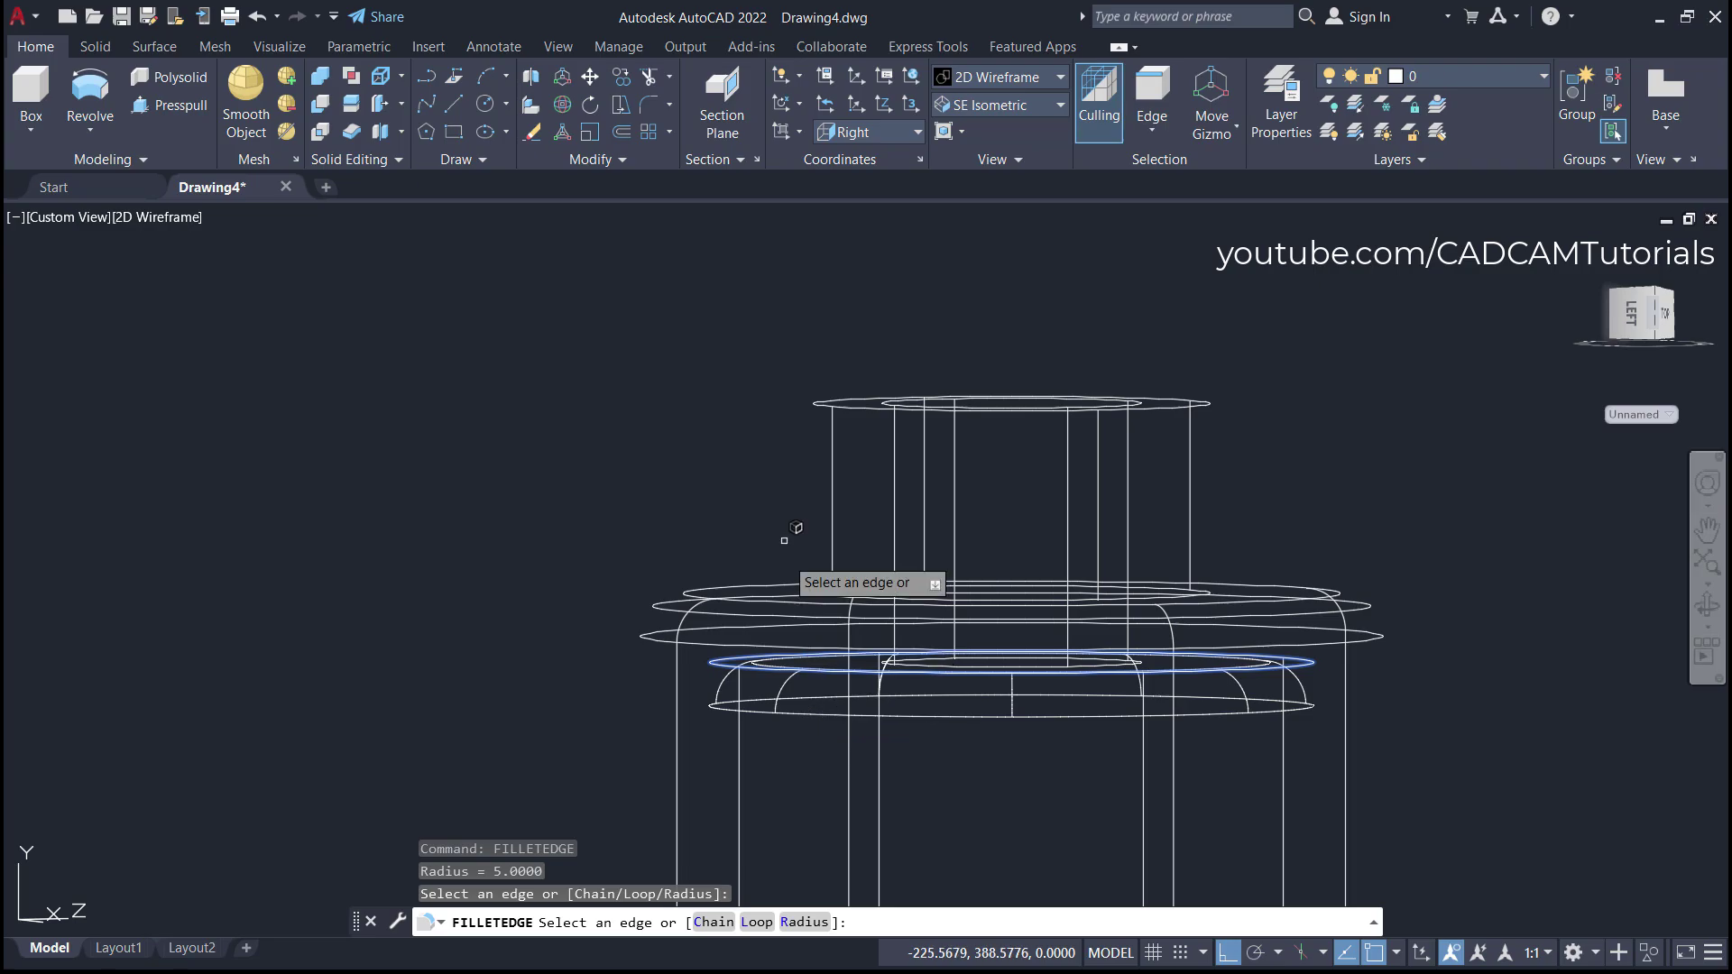
scroll(756, 358, down, 2)
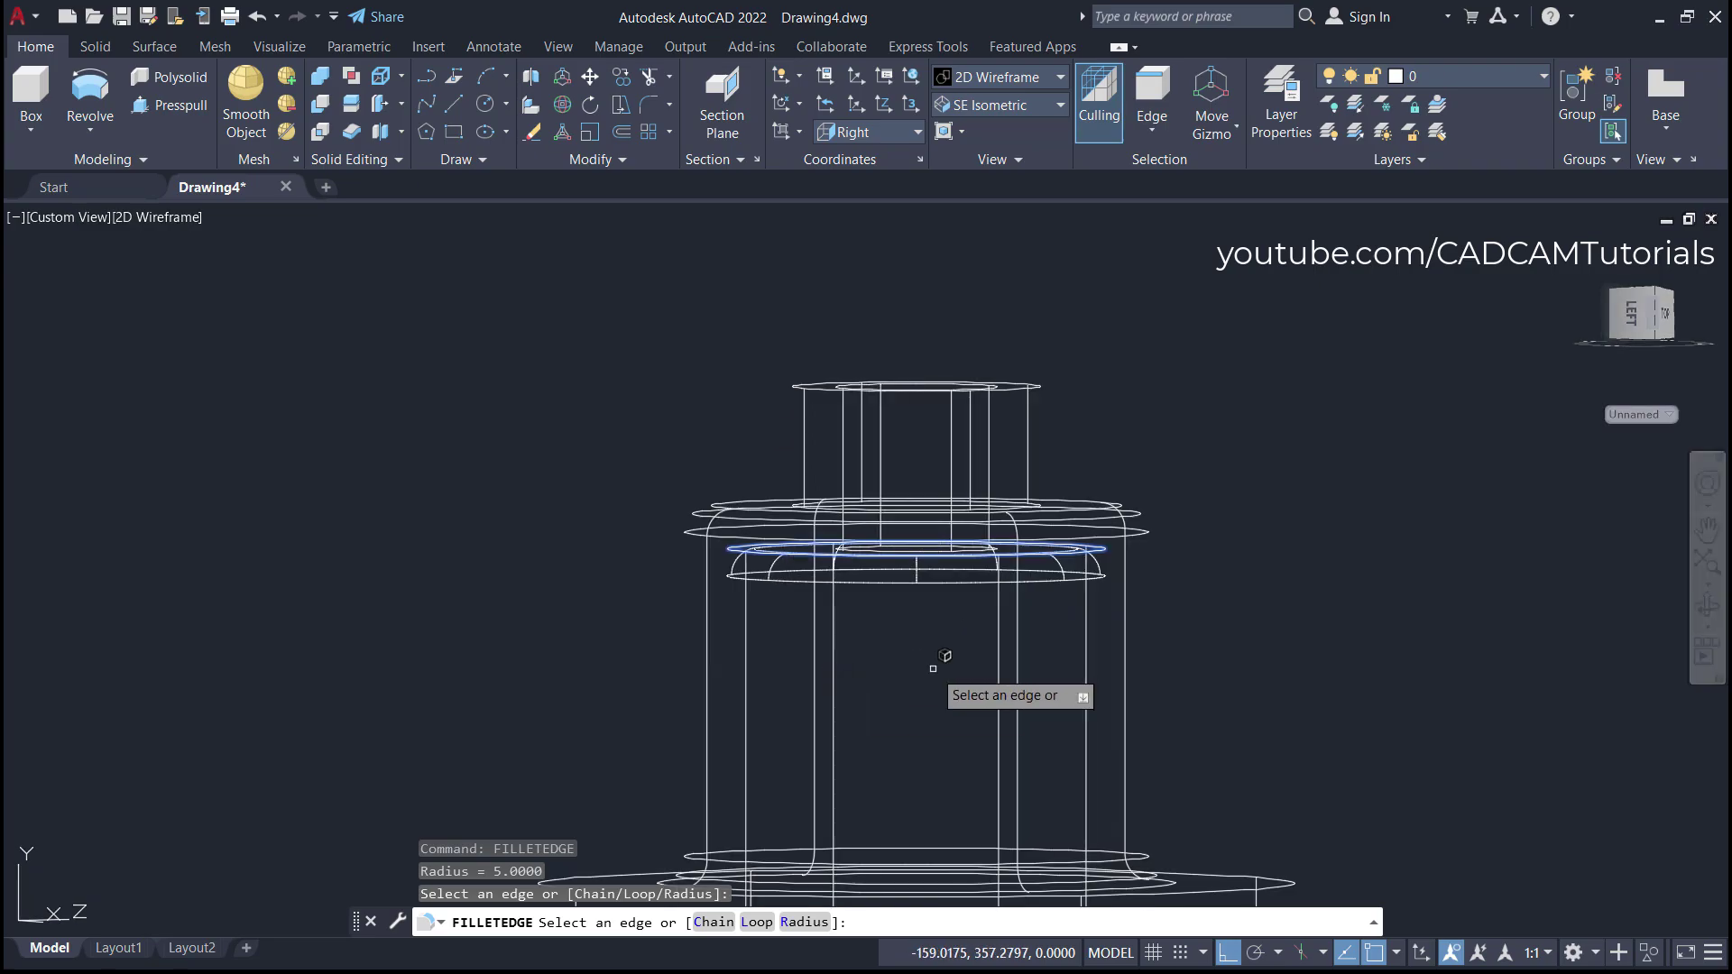
key(Return)
key(Return)
scroll(1008, 668, down, 2)
shift+middle_drag(929, 542, 977, 649)
click(1015, 77)
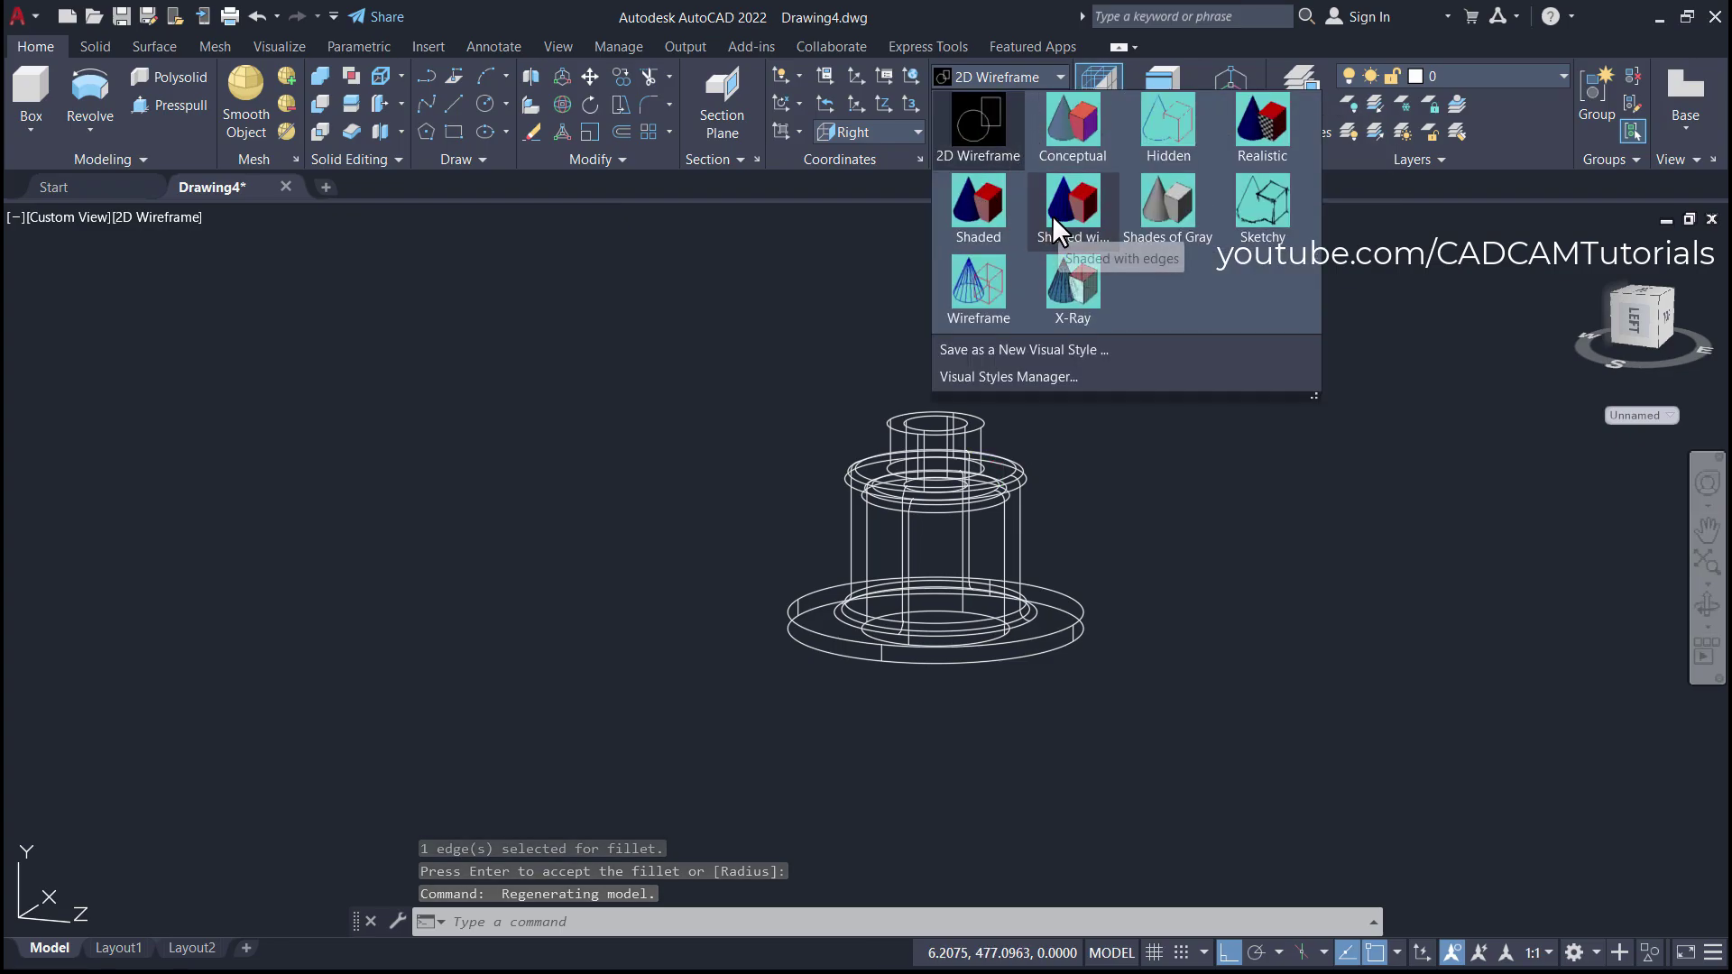
- Return the hub to Shaded with edges and orbit to inspect its underside and stepped top
click(1052, 214)
shift+middle_drag(939, 812, 916, 433)
scroll(941, 553, up, 5)
shift+middle_drag(941, 552, 976, 672)
shift+middle_drag(893, 349, 1008, 287)
- Switch to the SE Isometric preset view and pan the model into place
click(999, 114)
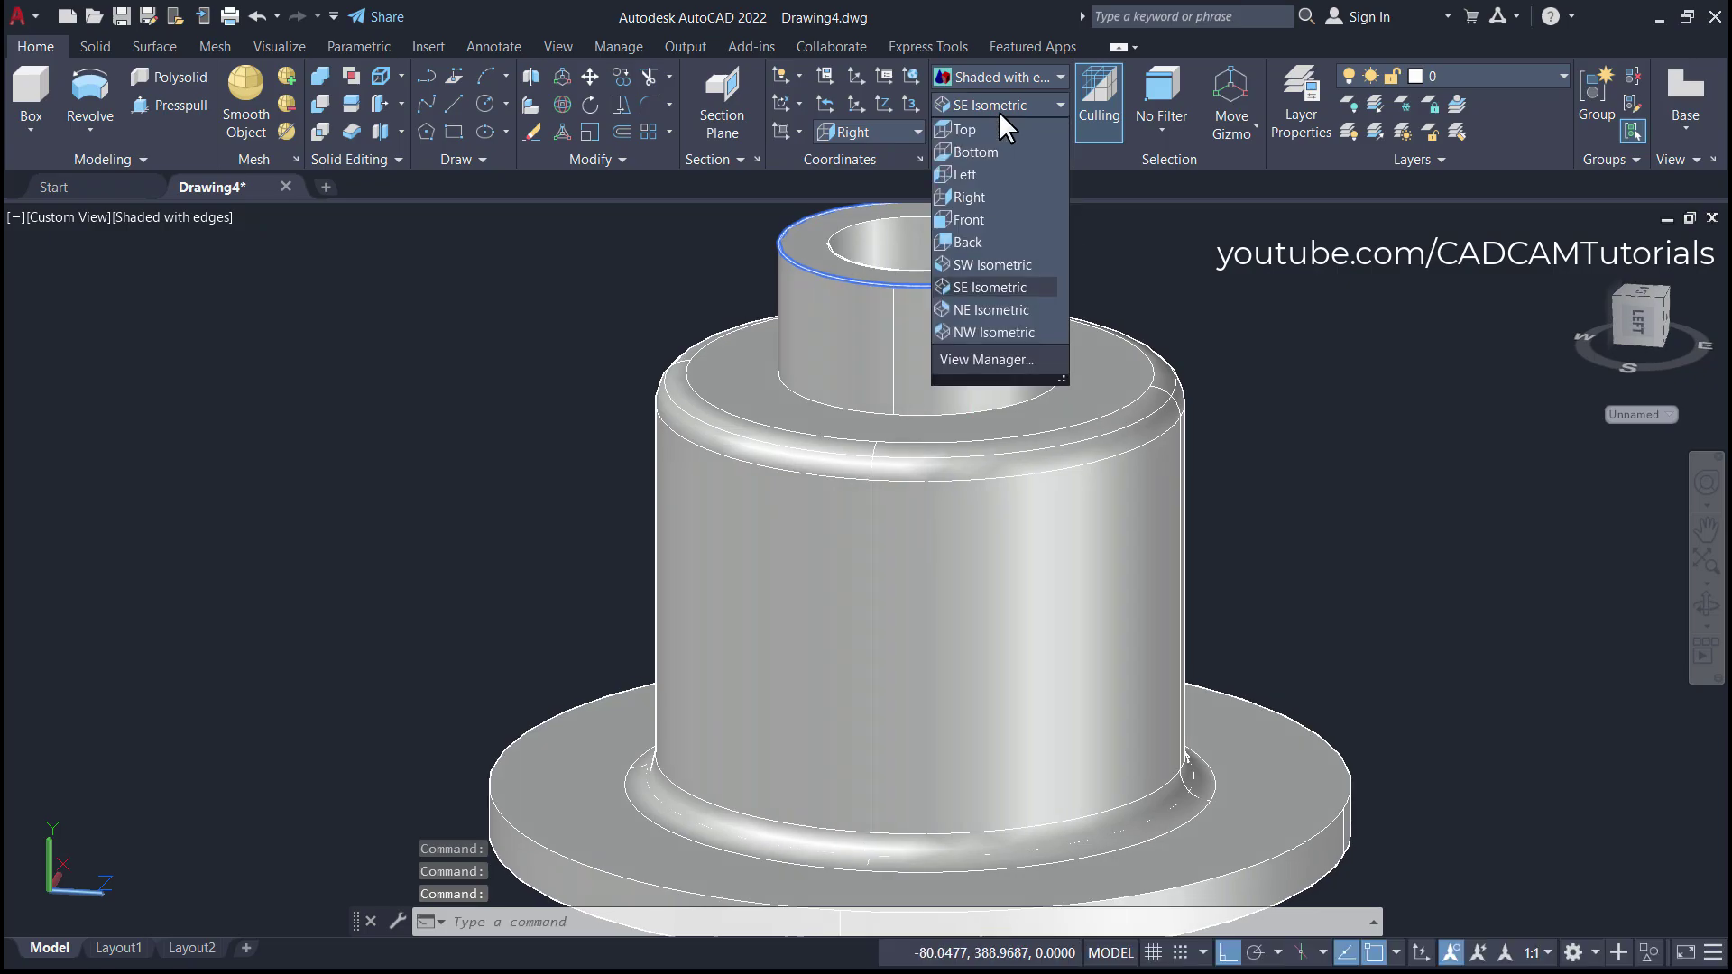
click(978, 287)
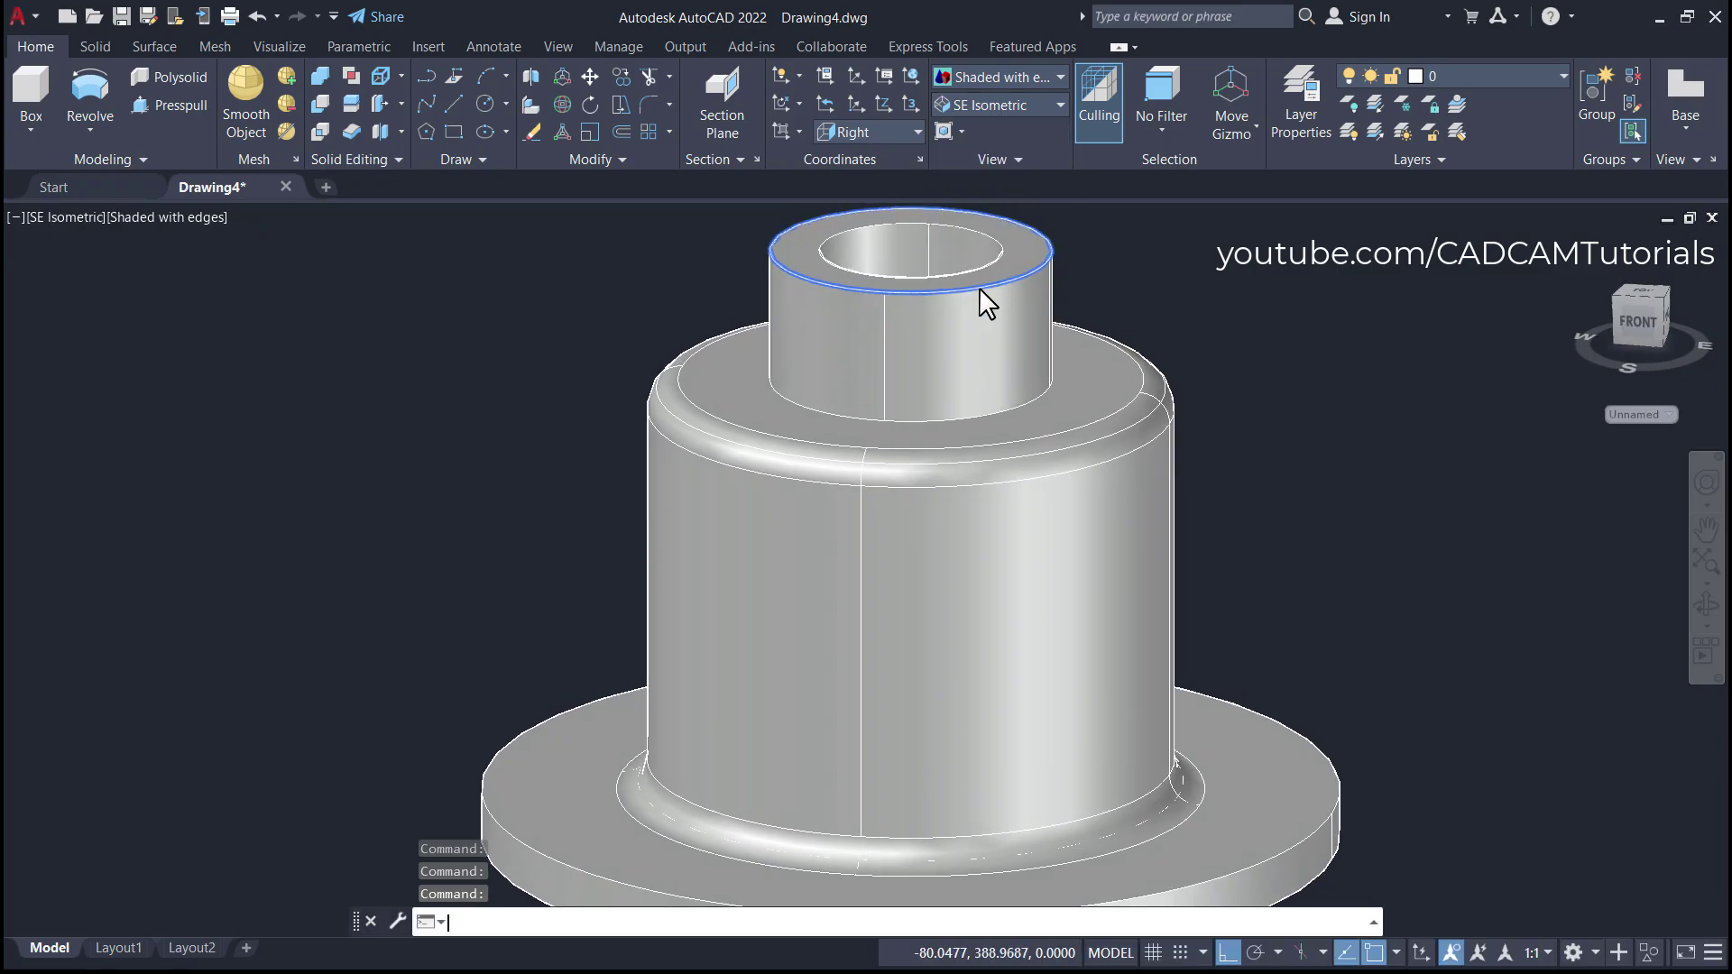
middle_drag(1087, 561, 1097, 570)
drag(1097, 570, 1116, 545)
key(Escape)
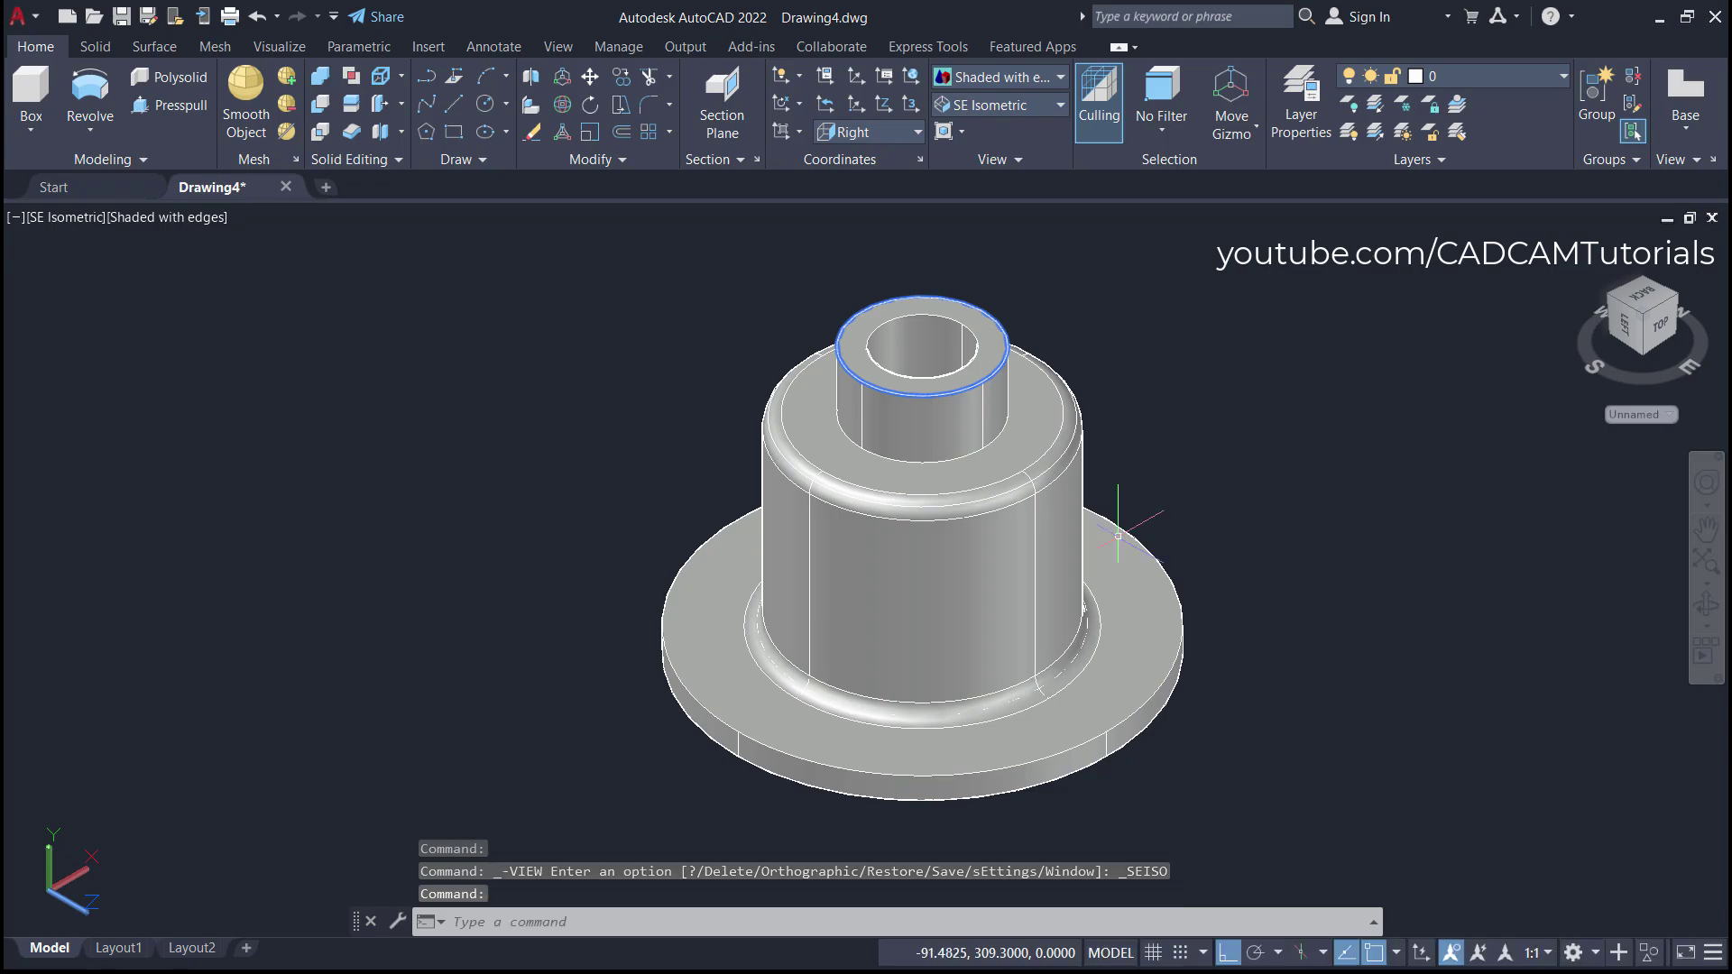
key(alt+Tab)
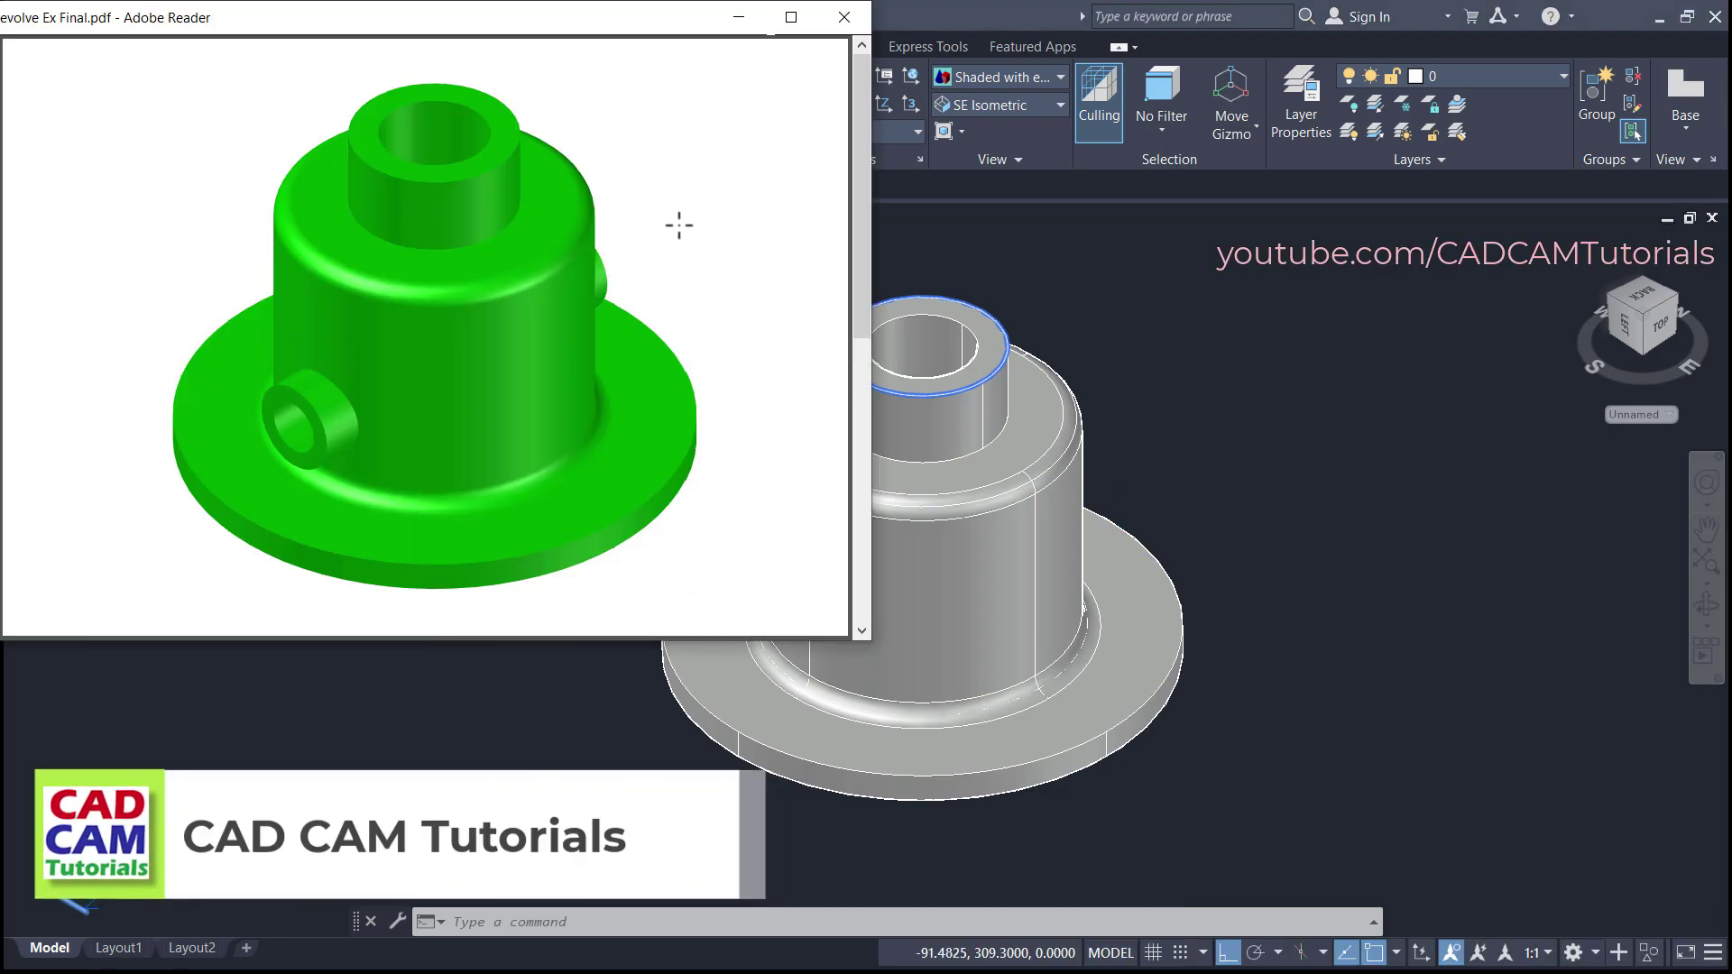
- Scroll the PDF to the dimensioned section view, then close Adobe Reader
scroll(746, 364, down, 5)
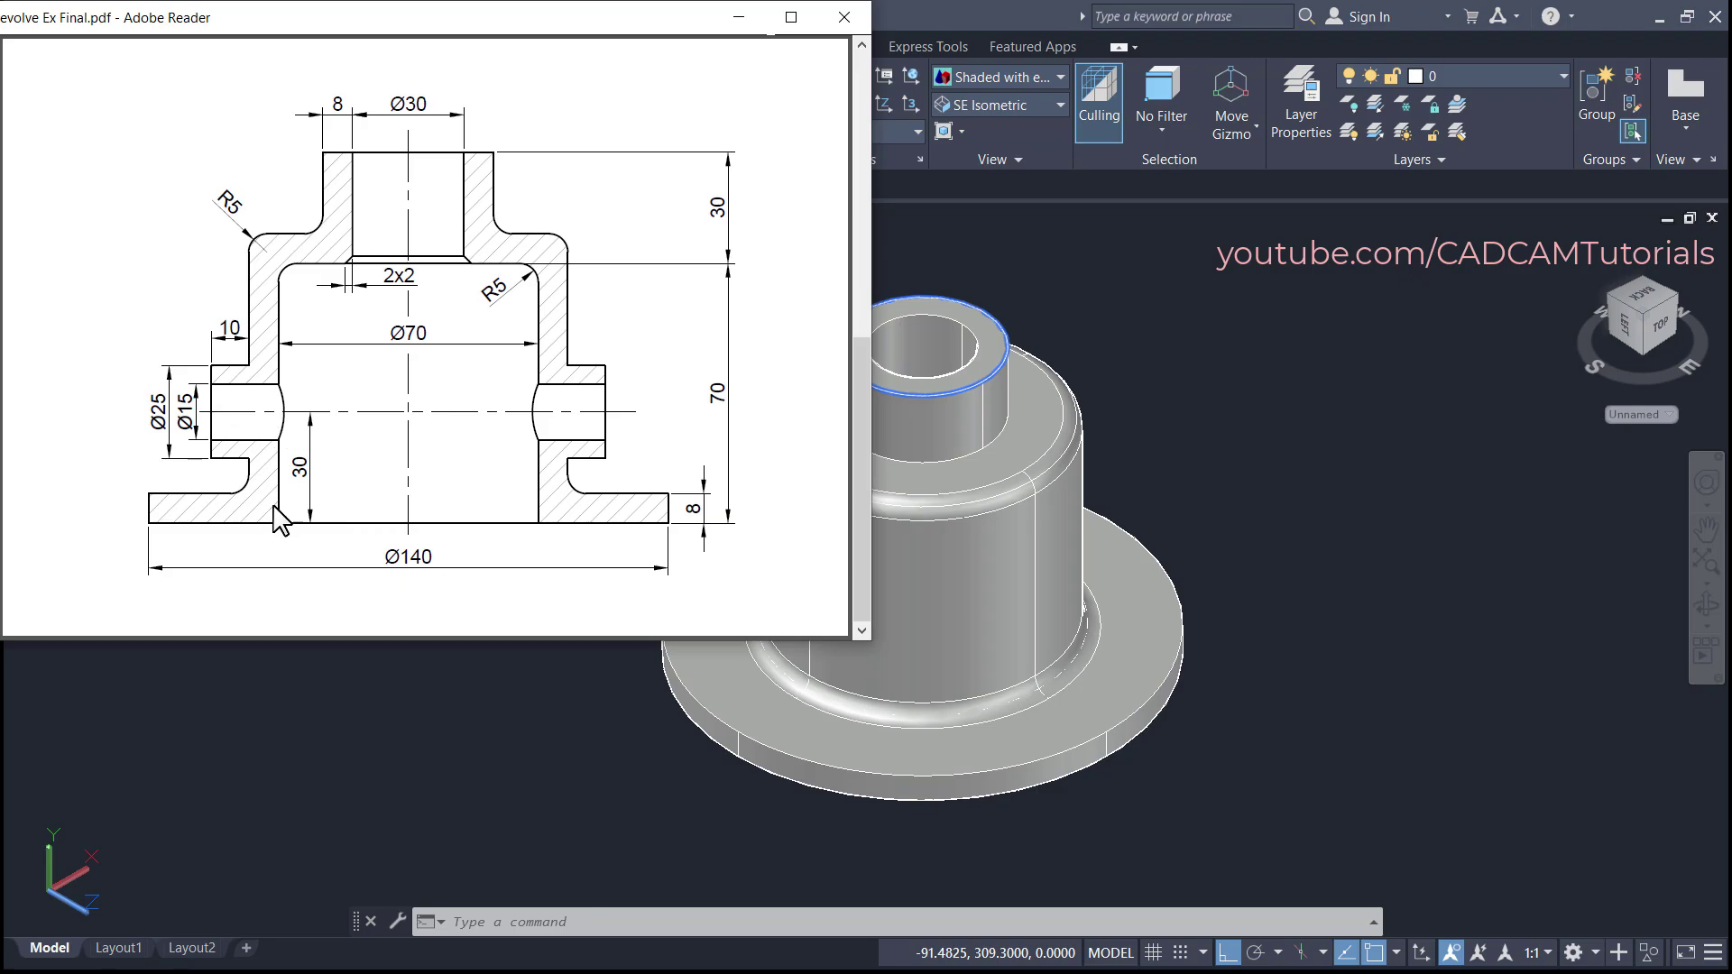
click(1171, 460)
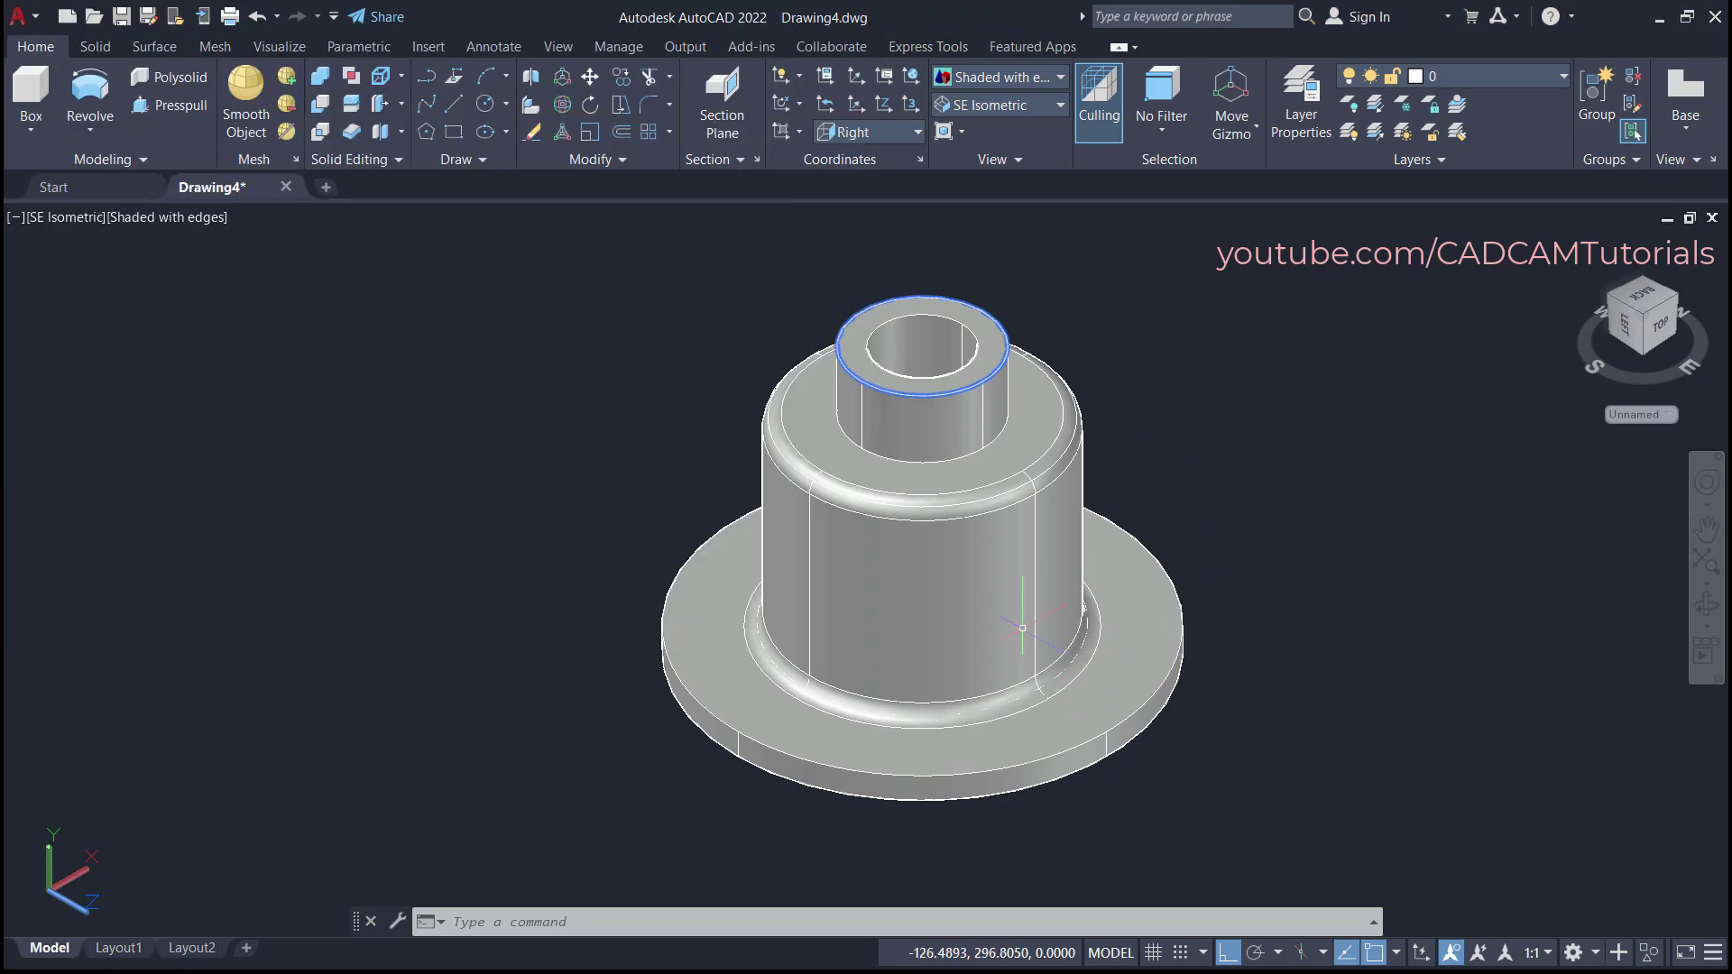
- Switch the hub to 2D Wireframe and orbit the view
click(985, 77)
click(973, 131)
shift+middle_drag(842, 786, 781, 457)
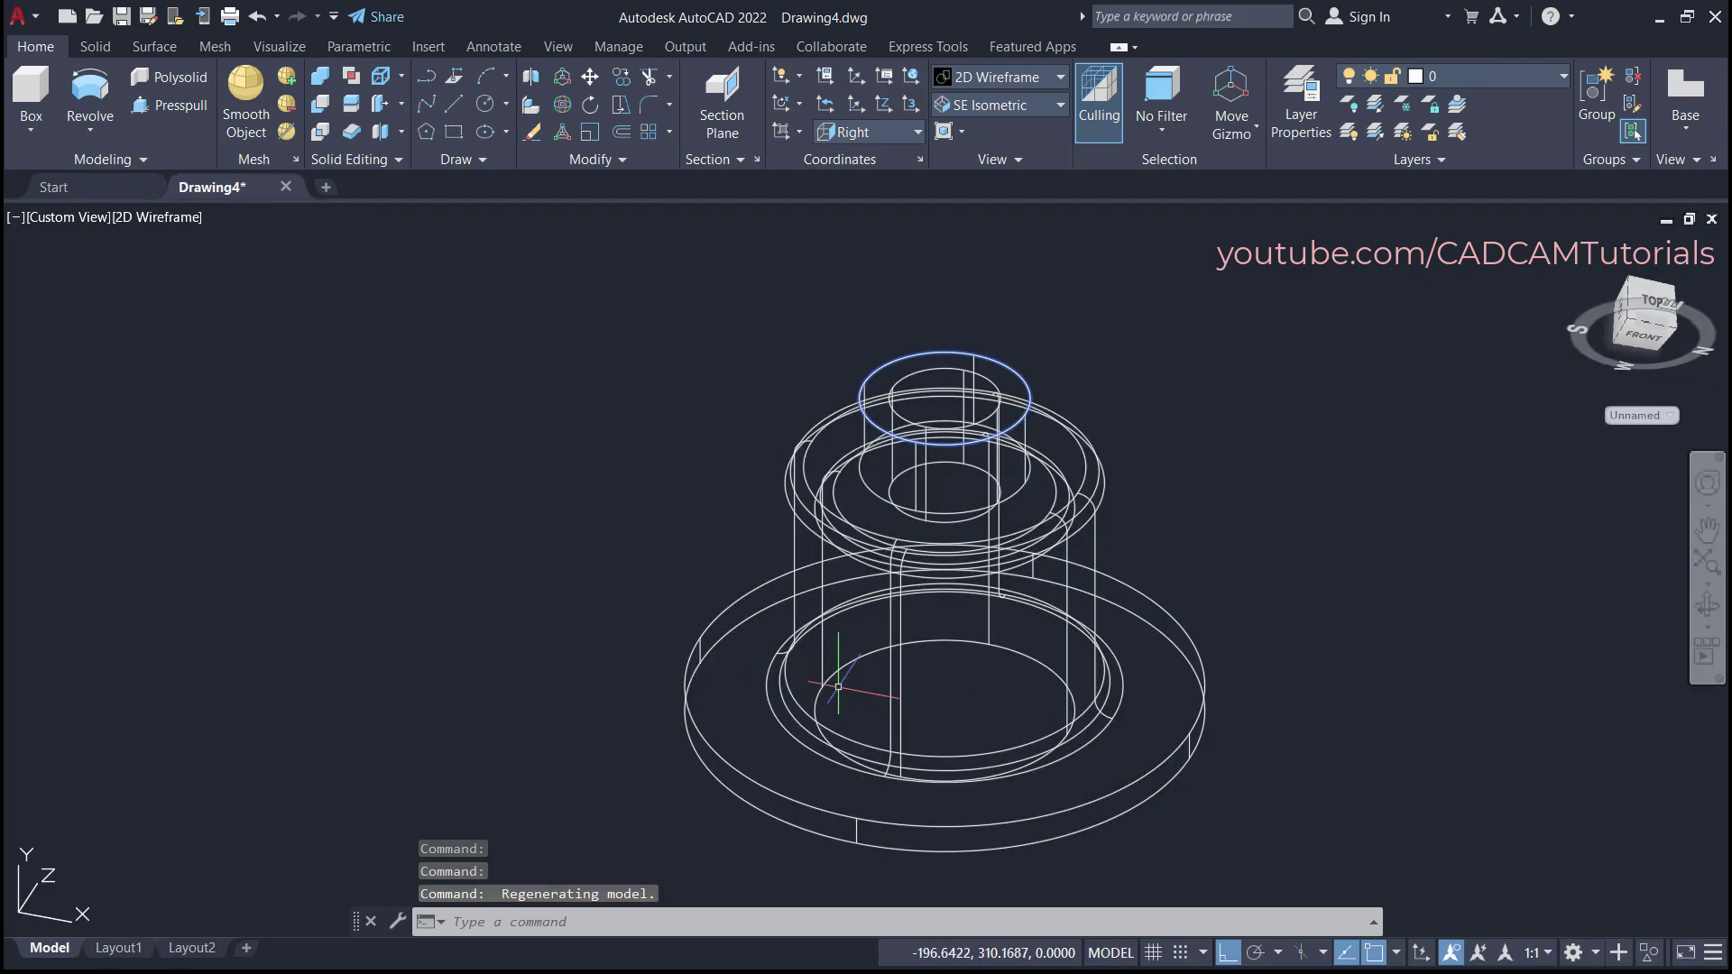
scroll(838, 687, up, 5)
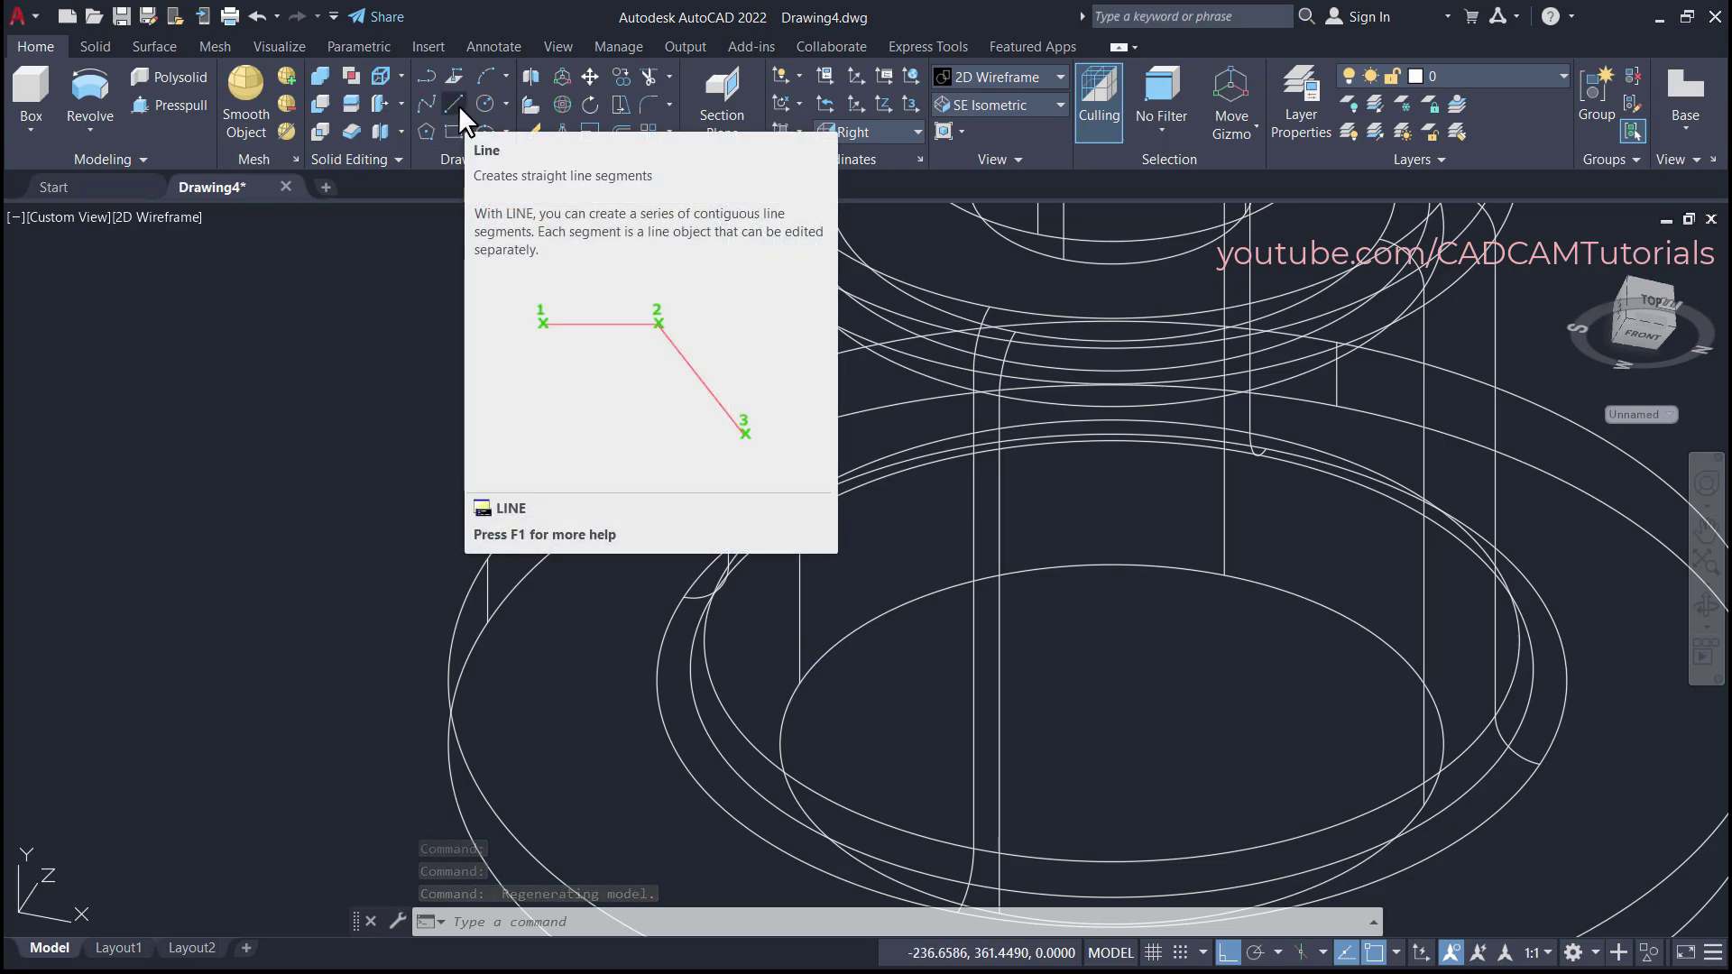
- From the inner bottom circle's quadrant, draw a 30-unit vertical line then an 18-unit horizontal line
click(458, 105)
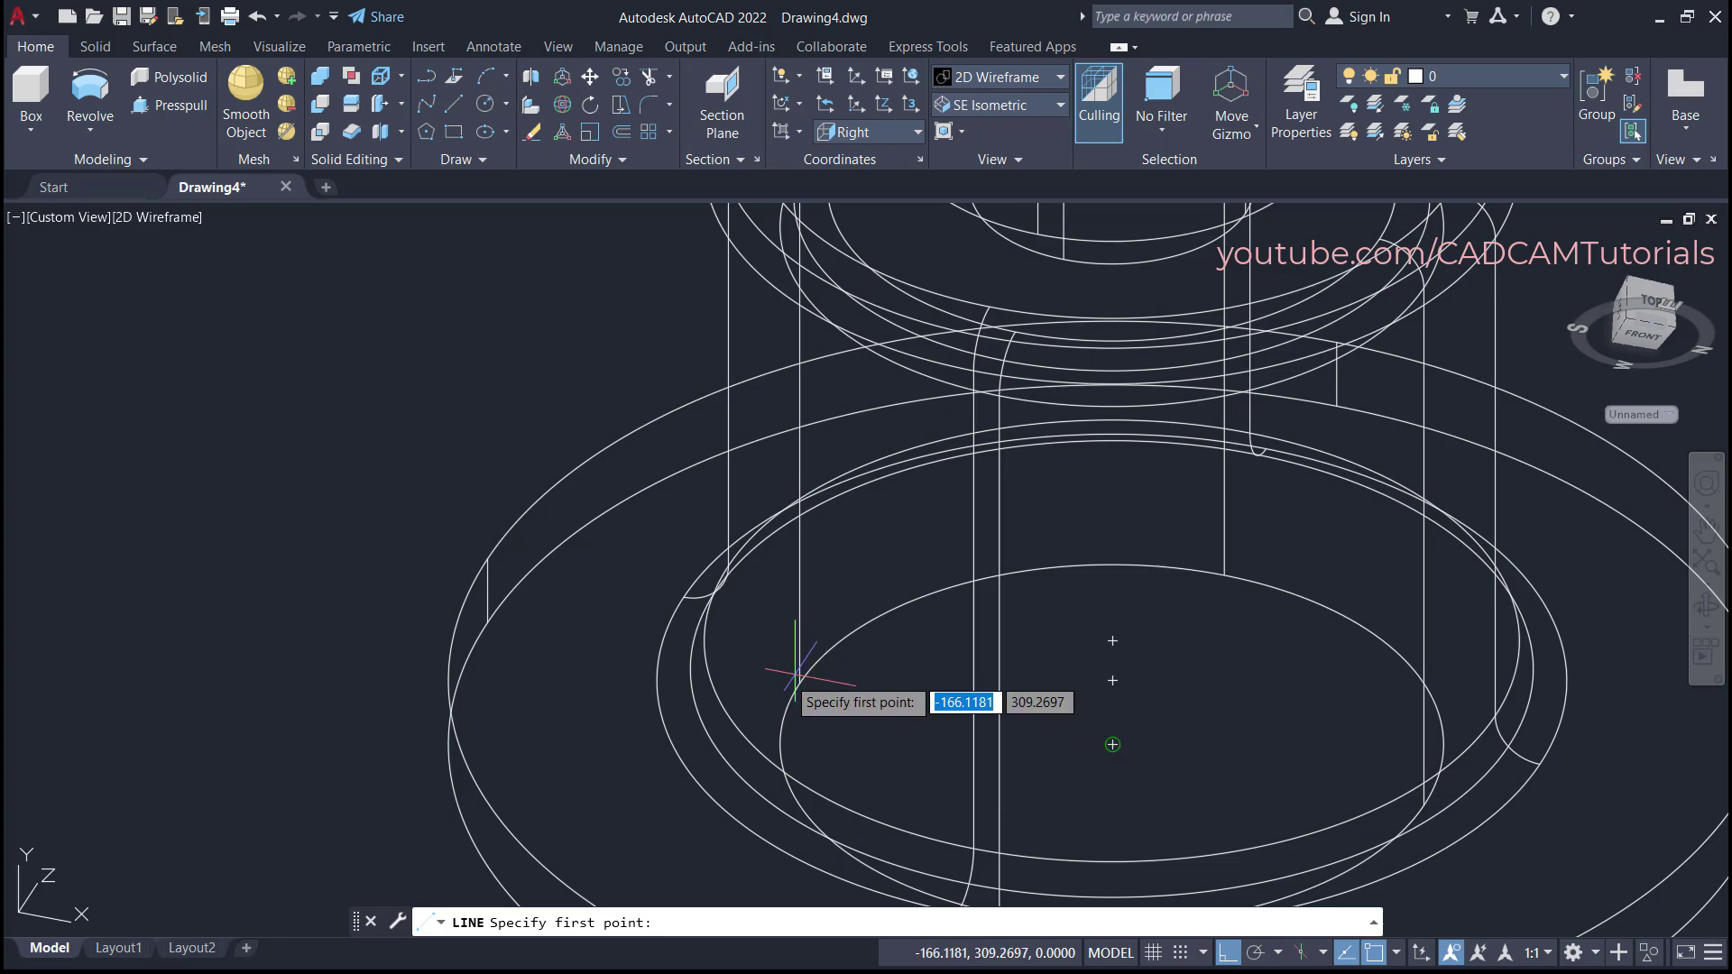
shift+right_click(893, 516)
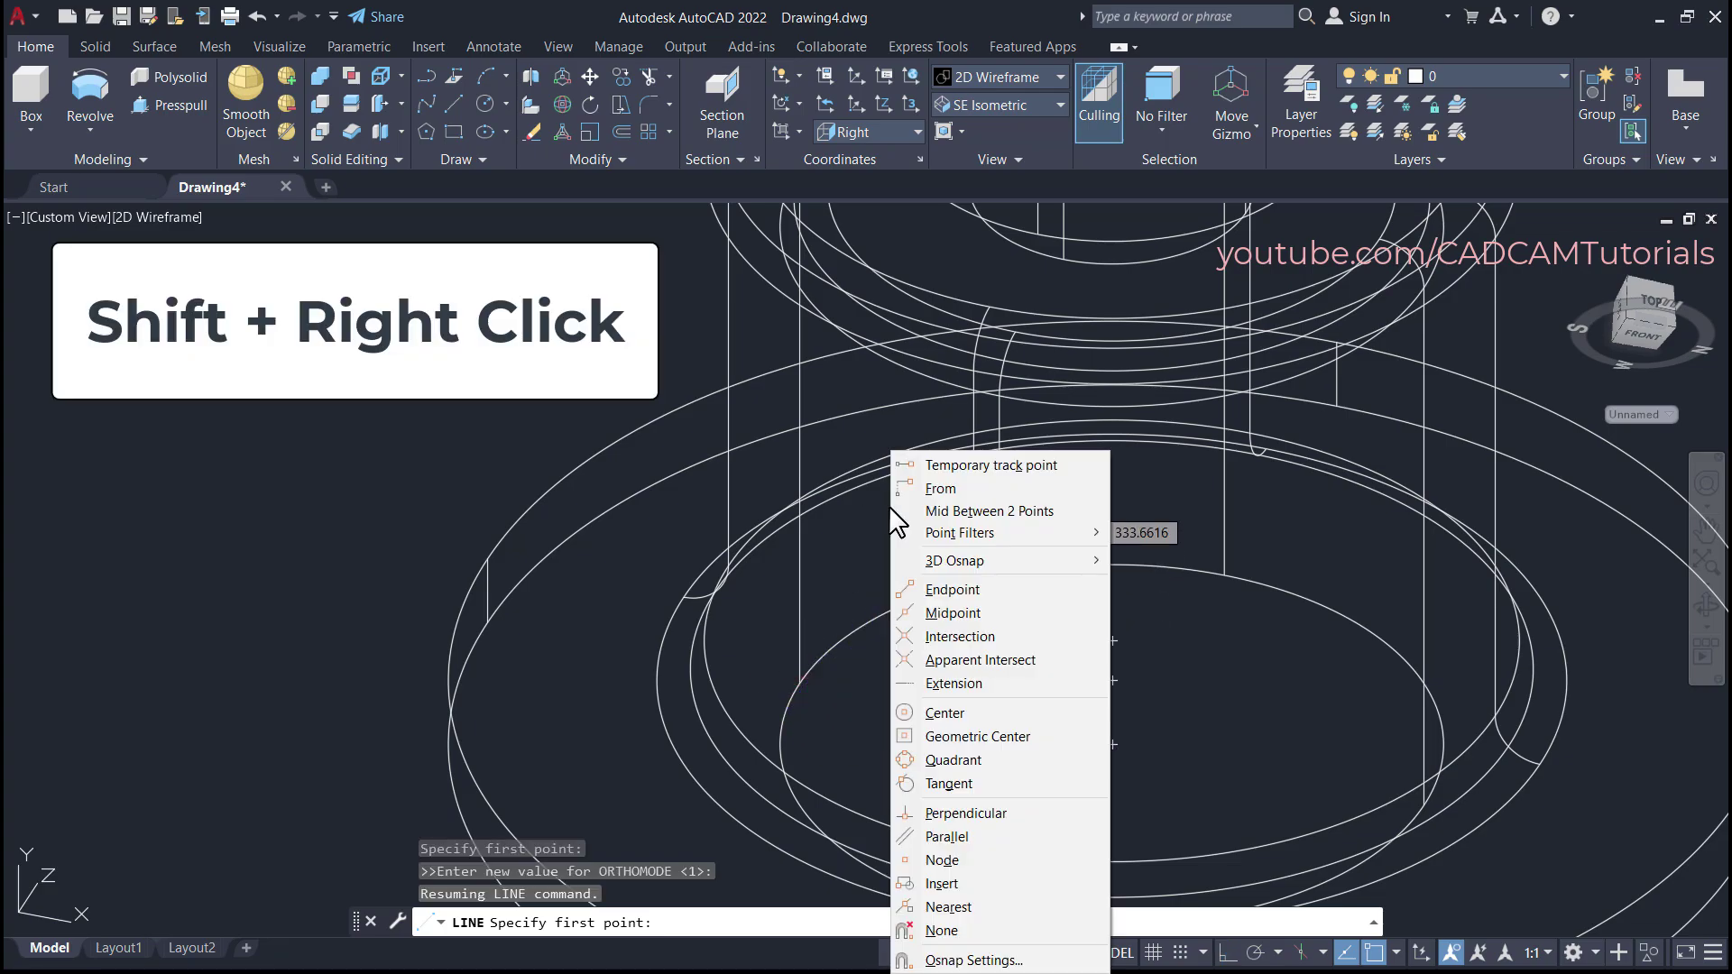
click(960, 763)
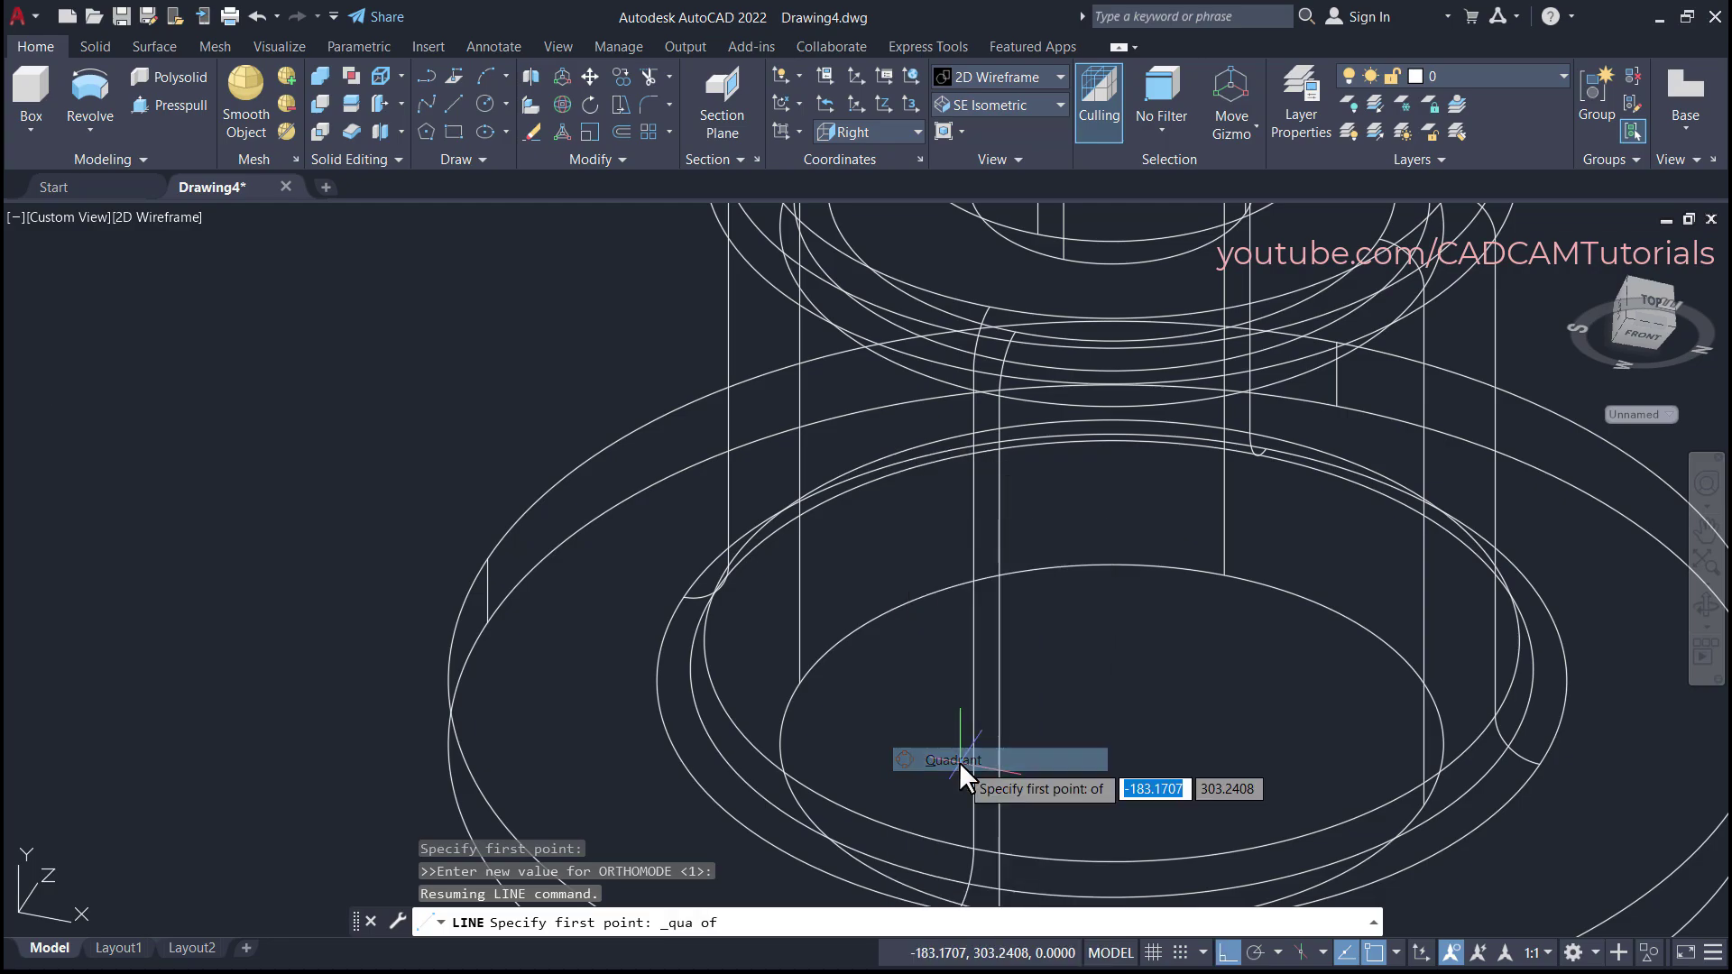
click(799, 683)
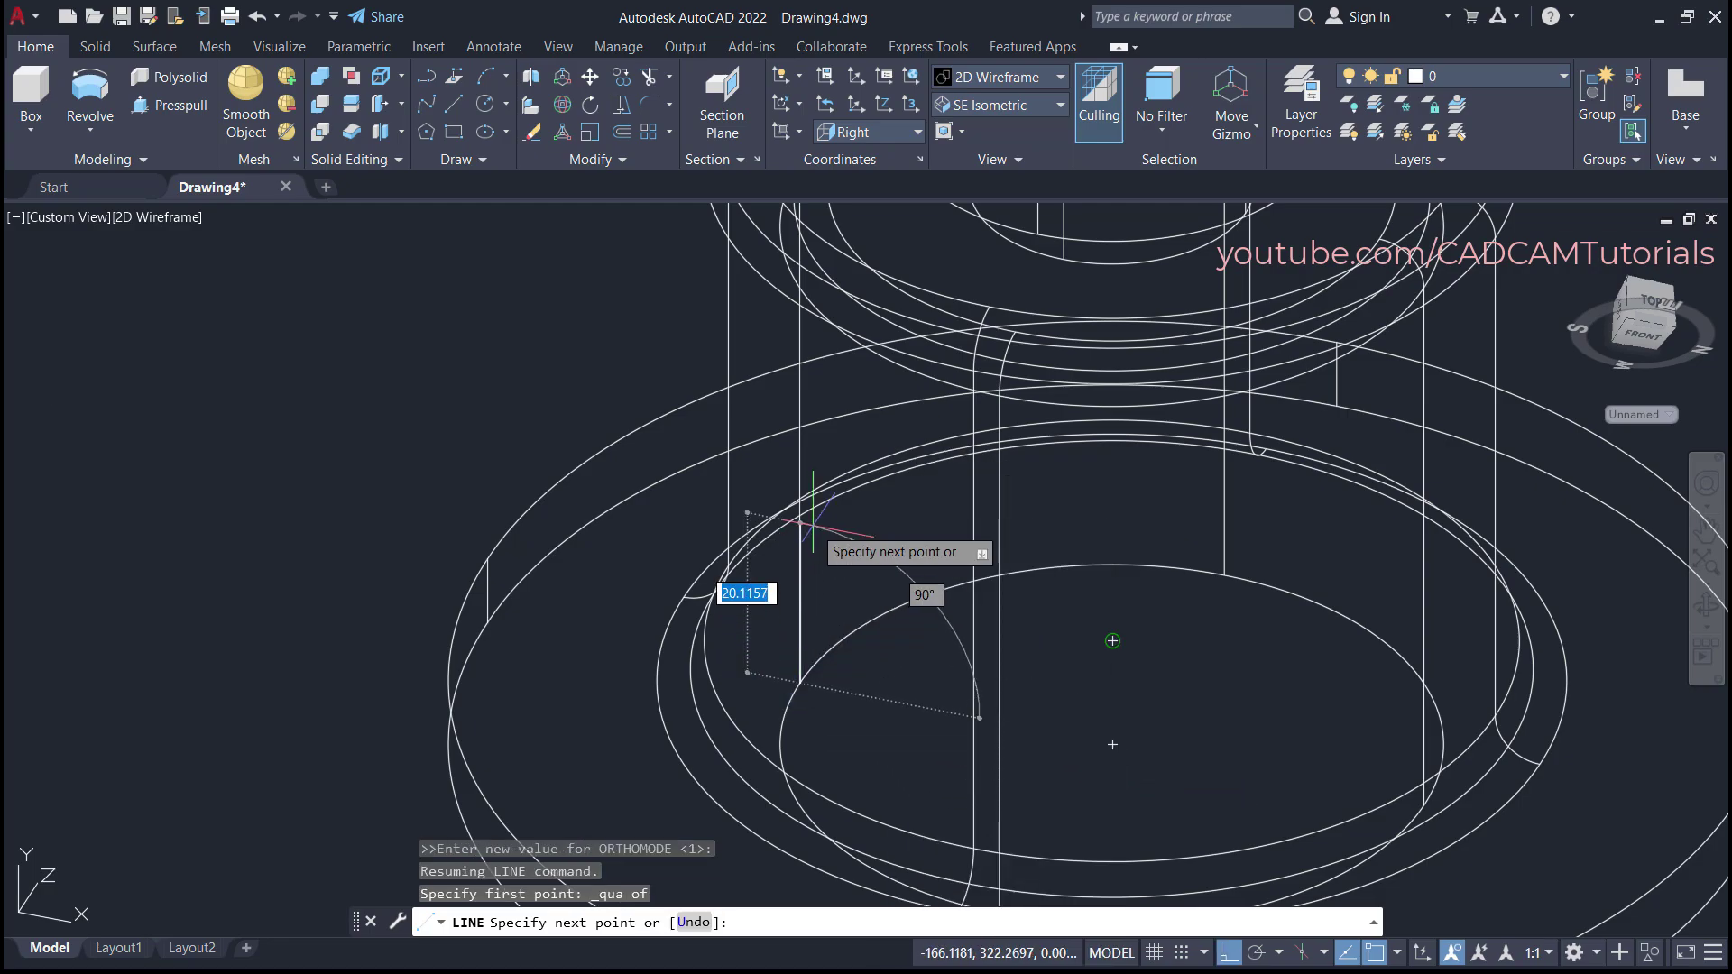
scroll(929, 587, down, 5)
shift+middle_drag(928, 578, 874, 630)
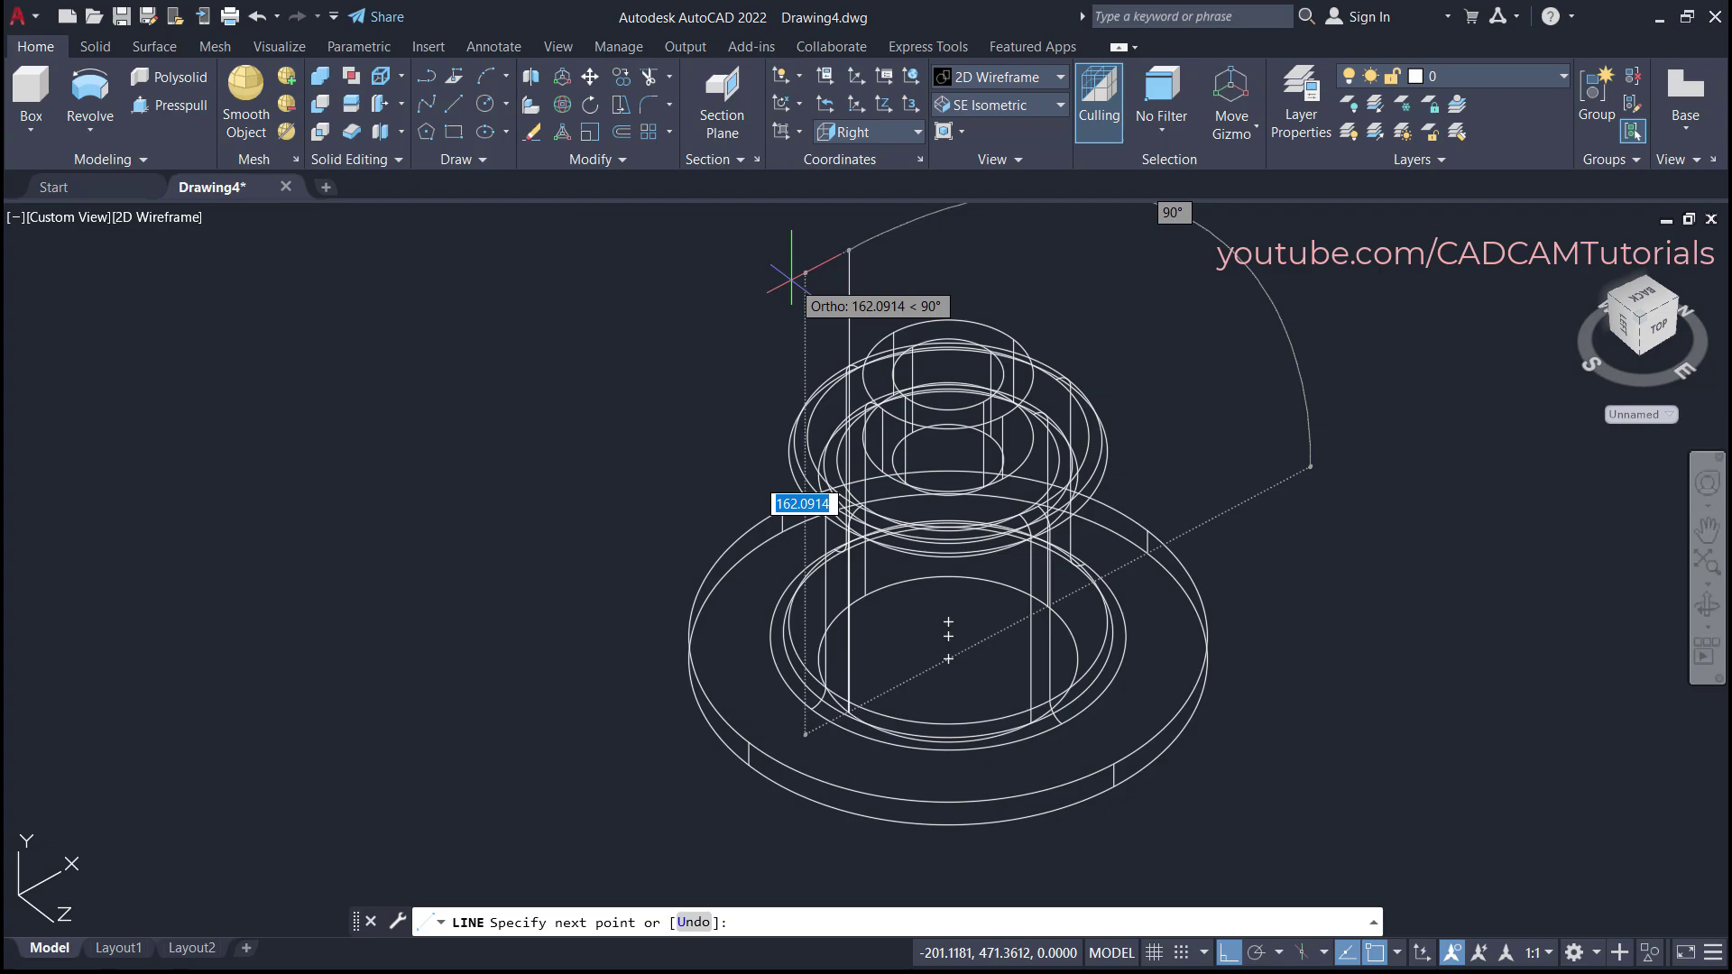
text(30)
key(Return)
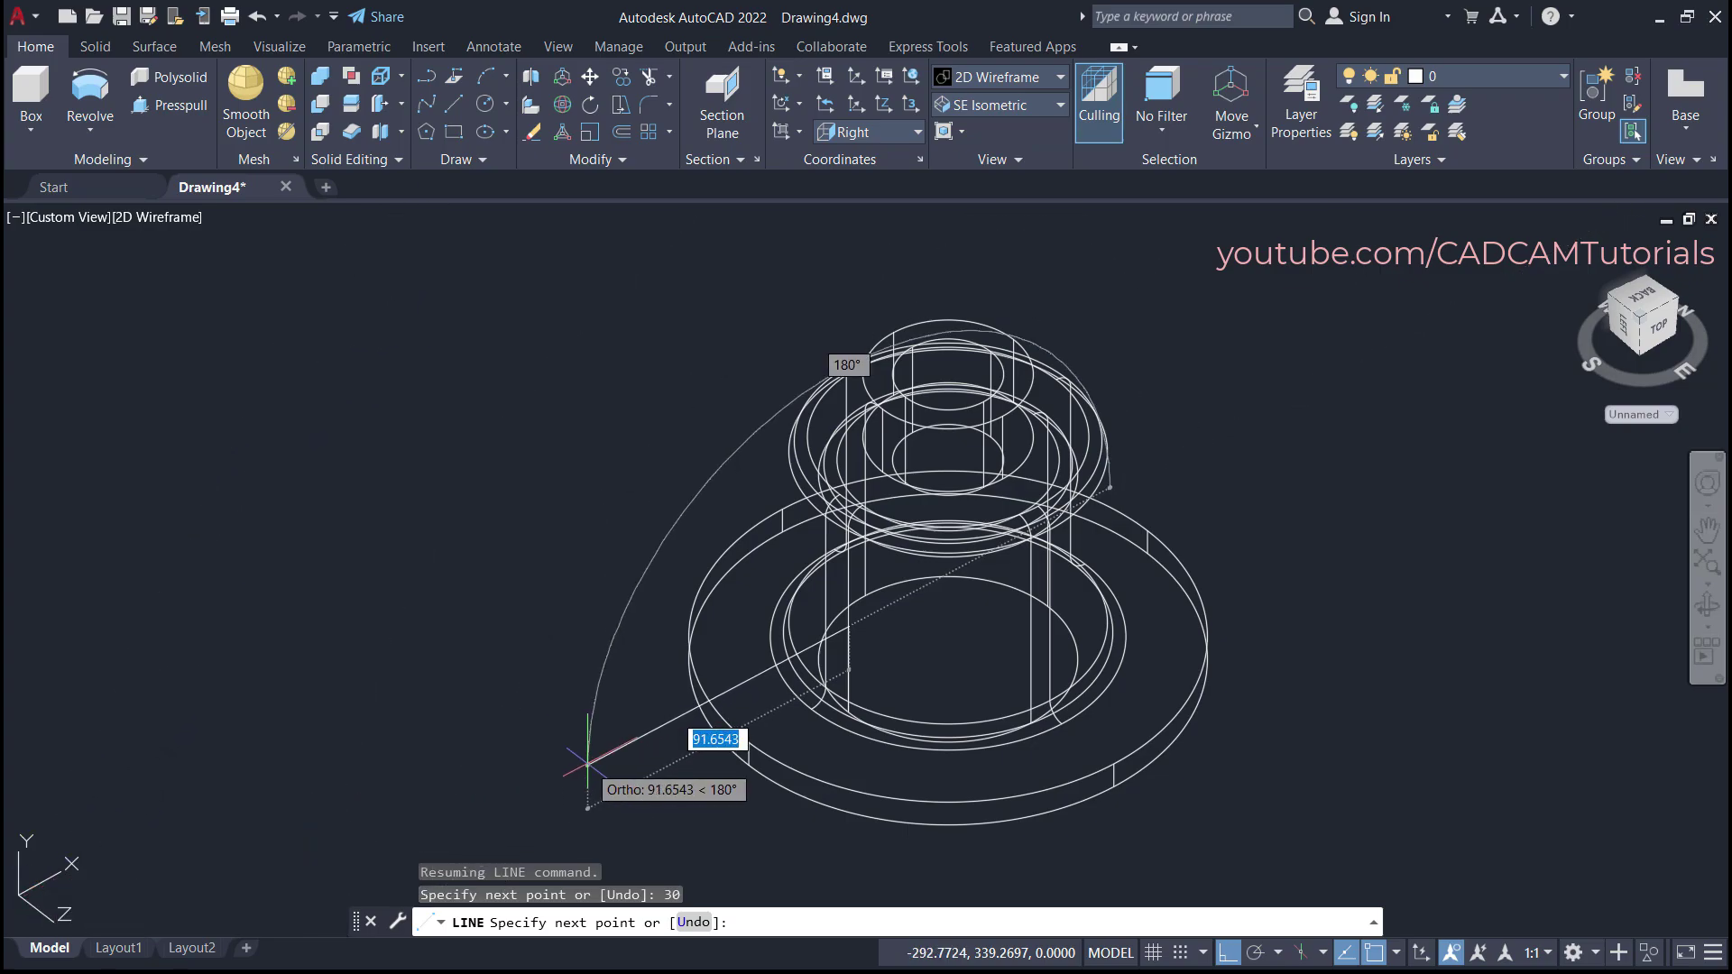
text(1)
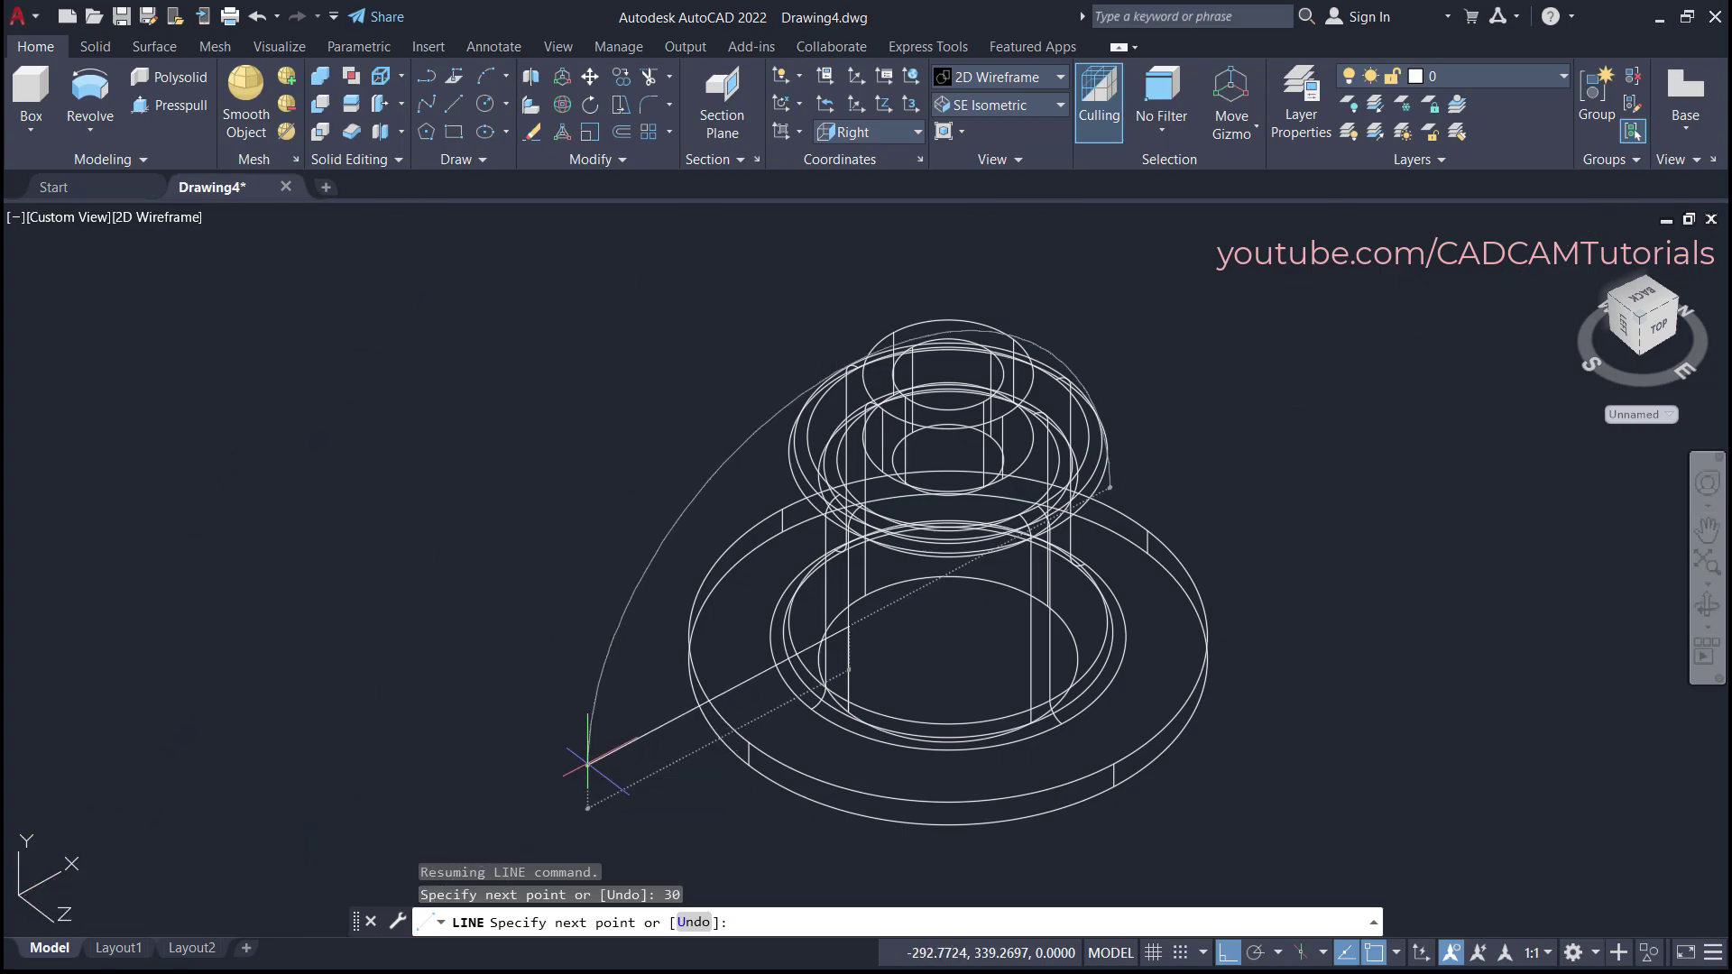
text(18)
key(Return)
key(Escape)
- Select the new 18-unit horizontal and 30-unit vertical lines
shift+middle_drag(902, 708, 812, 650)
scroll(864, 685, up, 5)
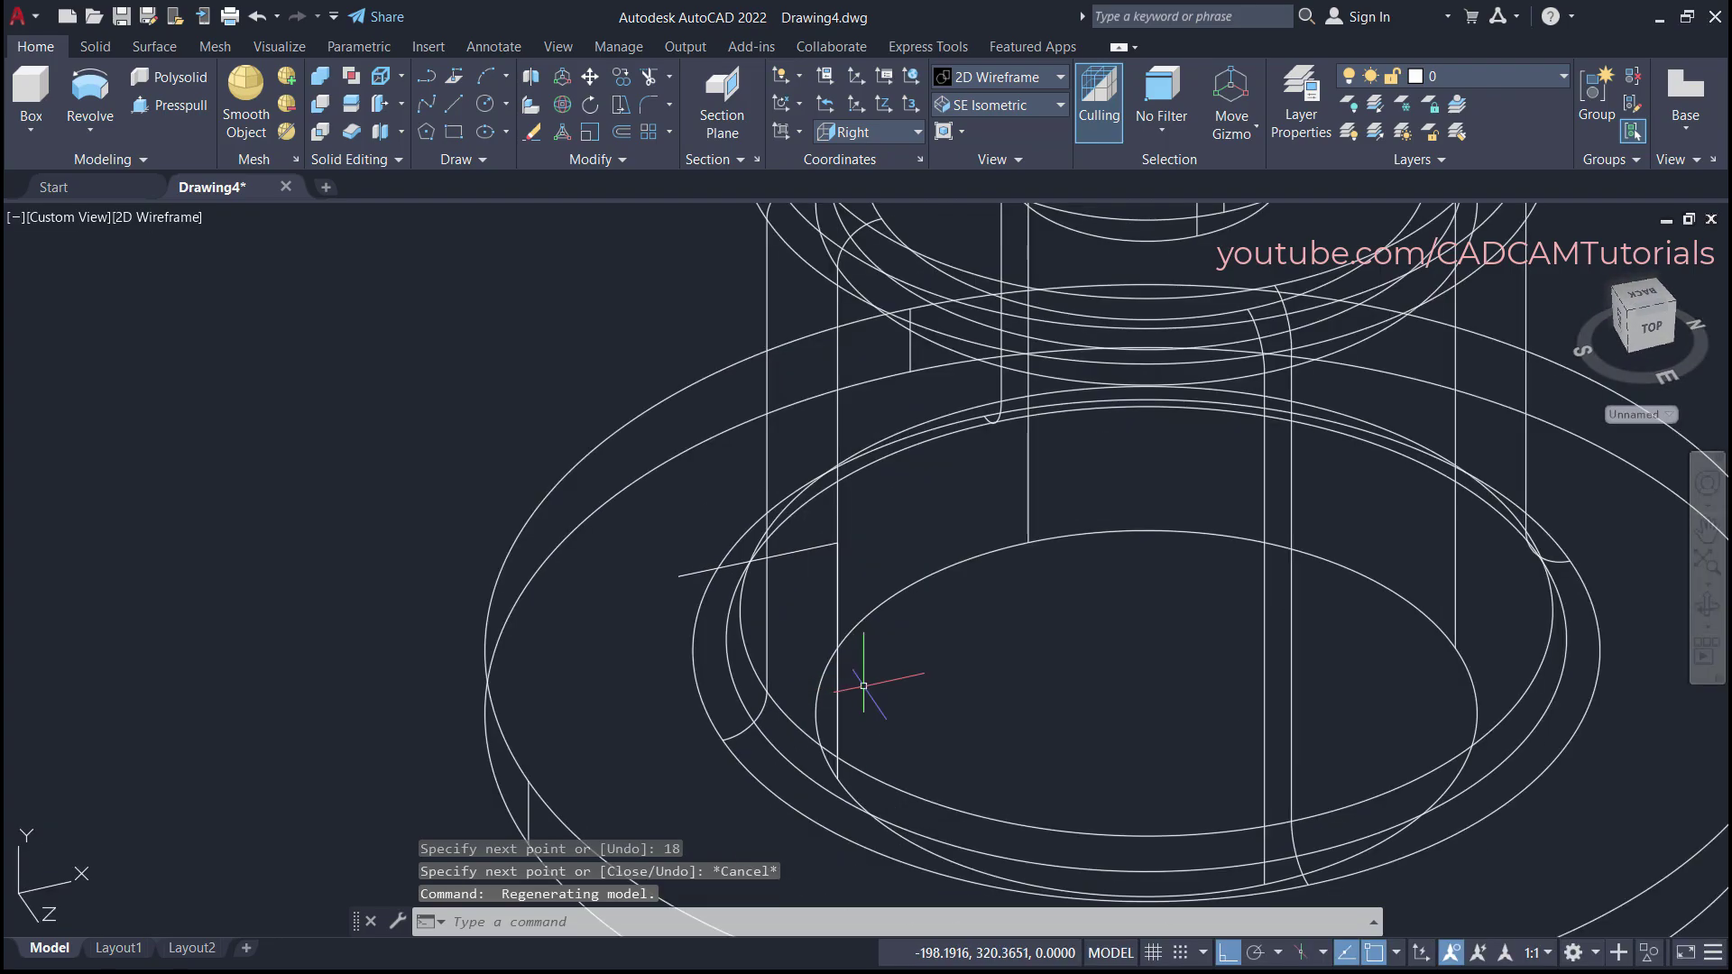
click(823, 550)
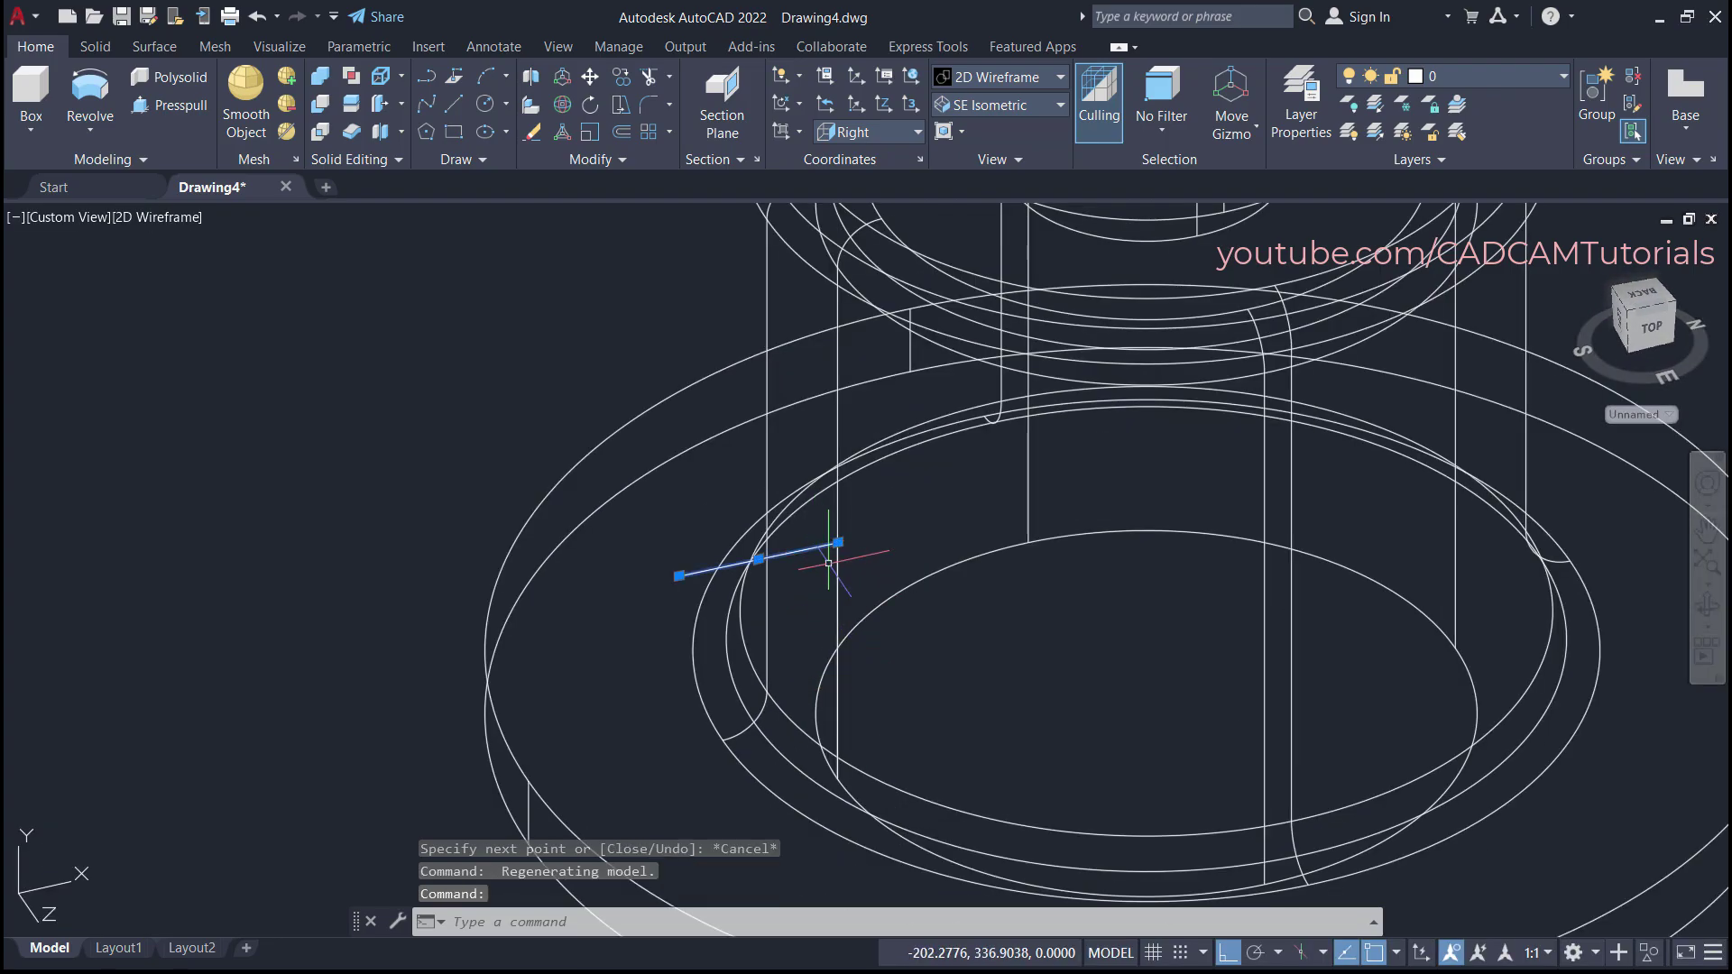
click(839, 582)
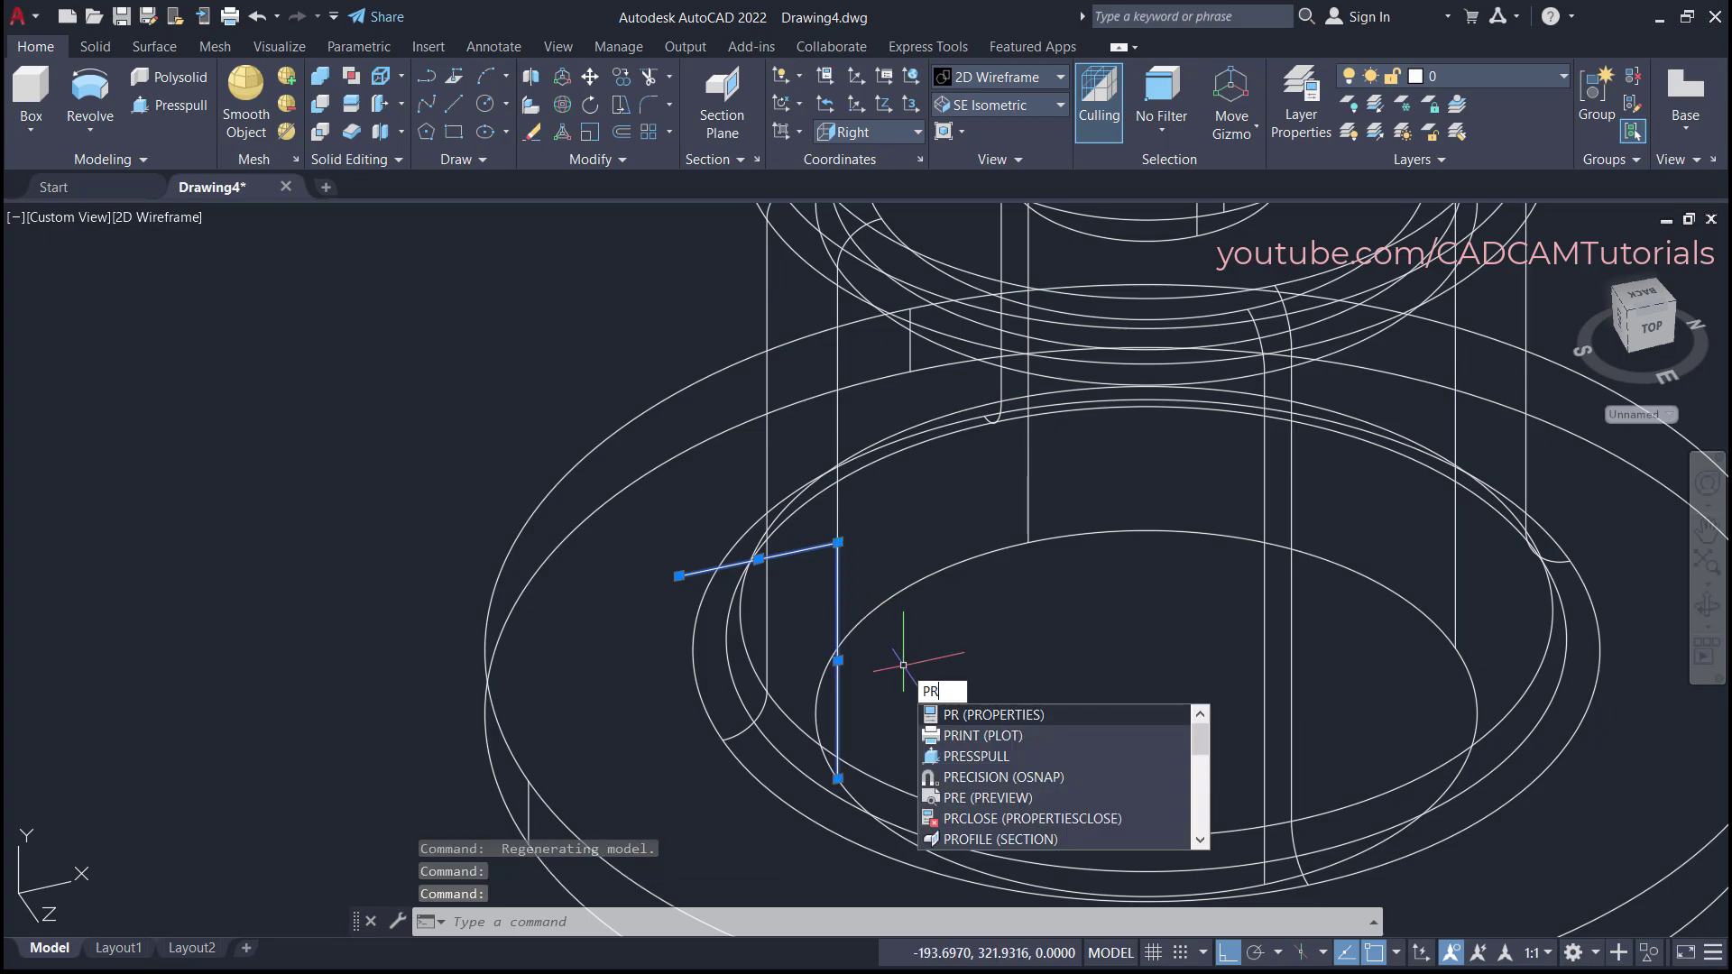
- Set the colour of the 30- and 18-unit lines to Red in Properties, then close the palette
key(Return)
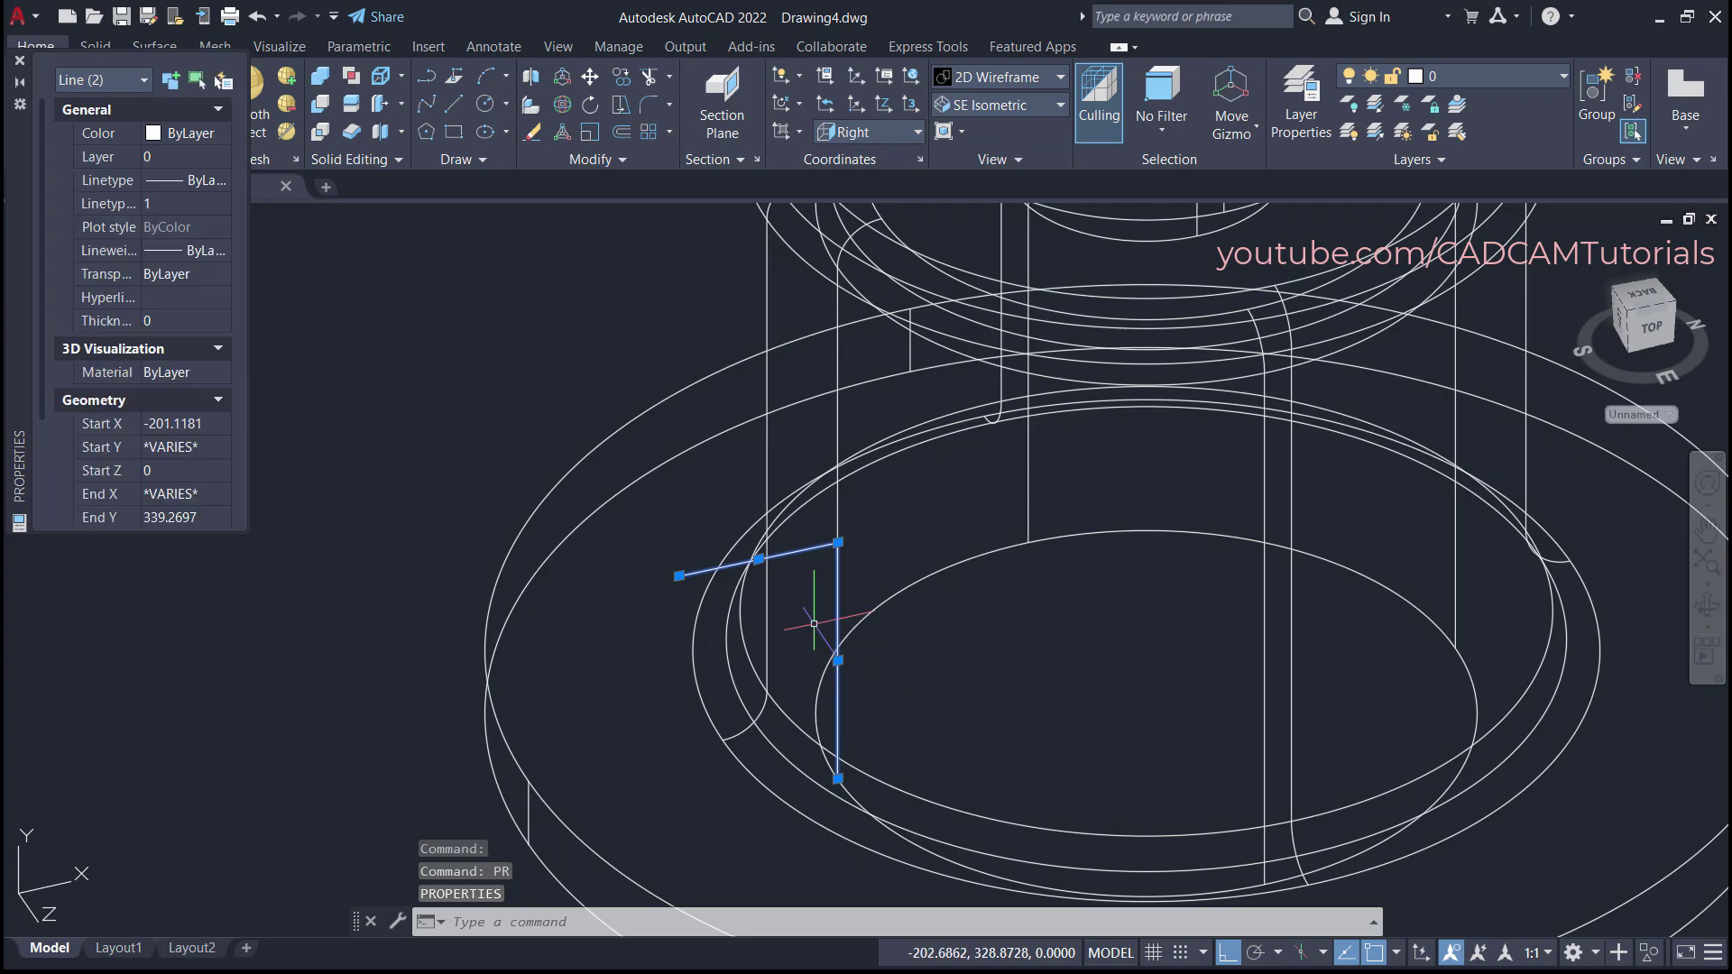
click(186, 134)
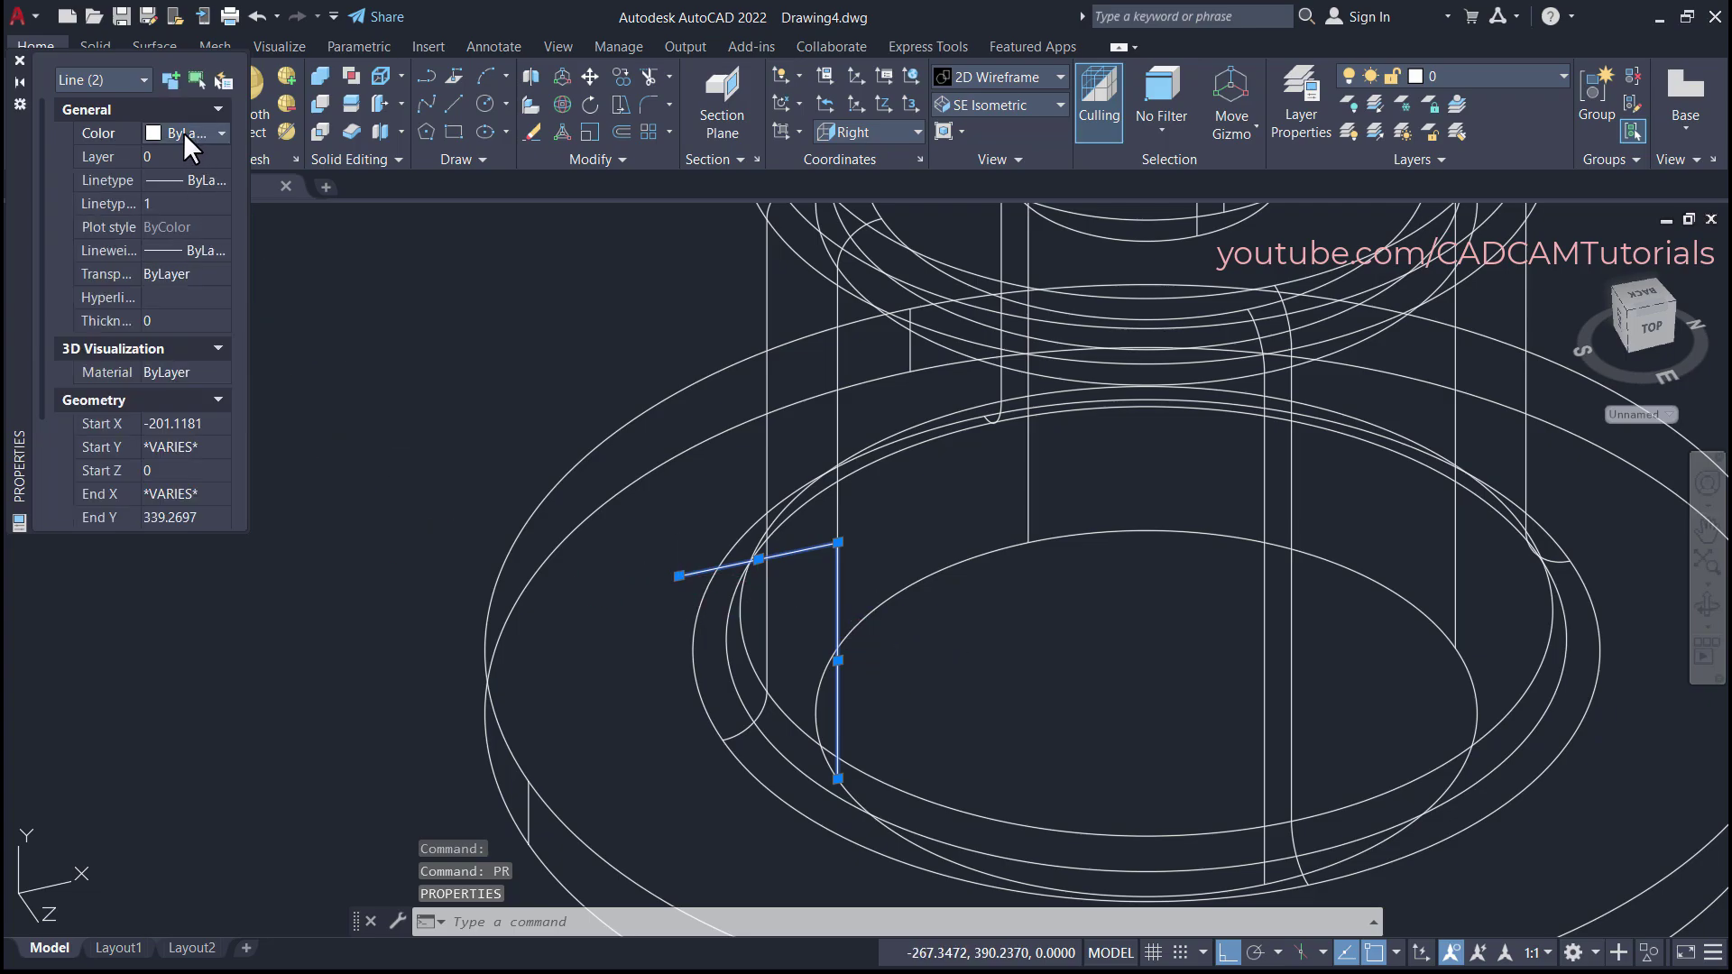
click(183, 132)
click(180, 193)
key(Escape)
key(Escape)
scroll(1010, 623, down, 2)
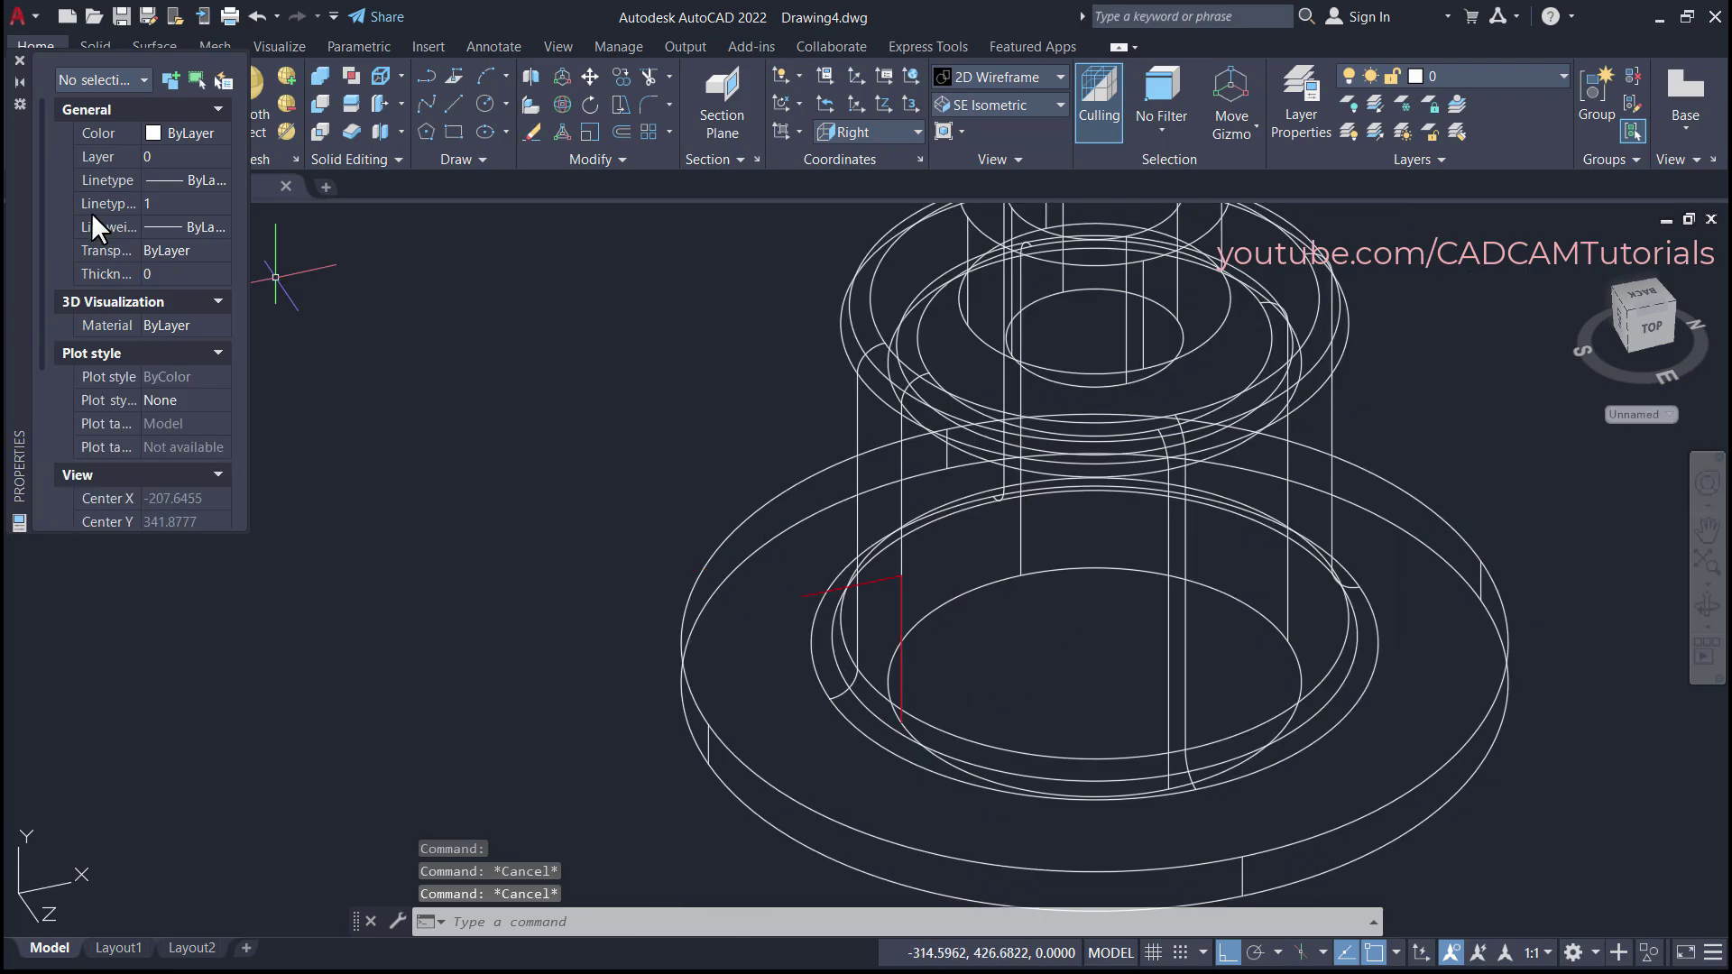
click(19, 61)
scroll(998, 631, down, 3)
mouse_move(902, 712)
shift+middle_down()
mouse_move(971, 827)
mouse_move(901, 730)
mouse_move(921, 737)
shift+middle_up()
scroll(901, 545, up, 4)
scroll(833, 656, down, 4)
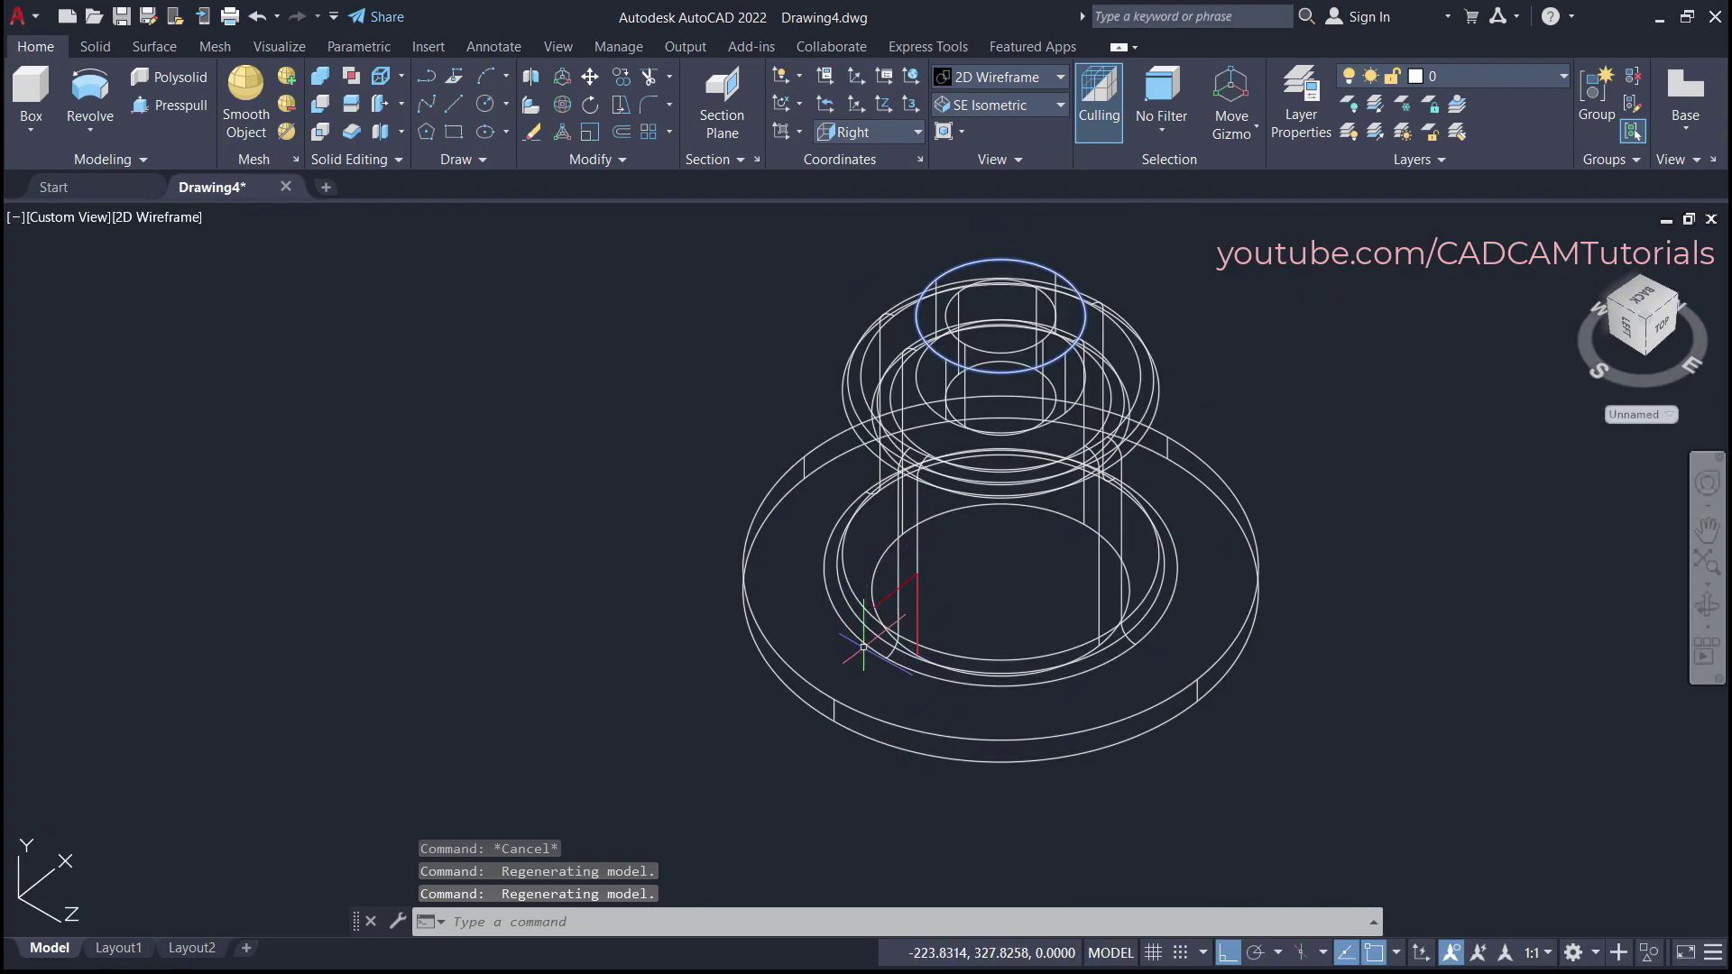
key(alt+Tab)
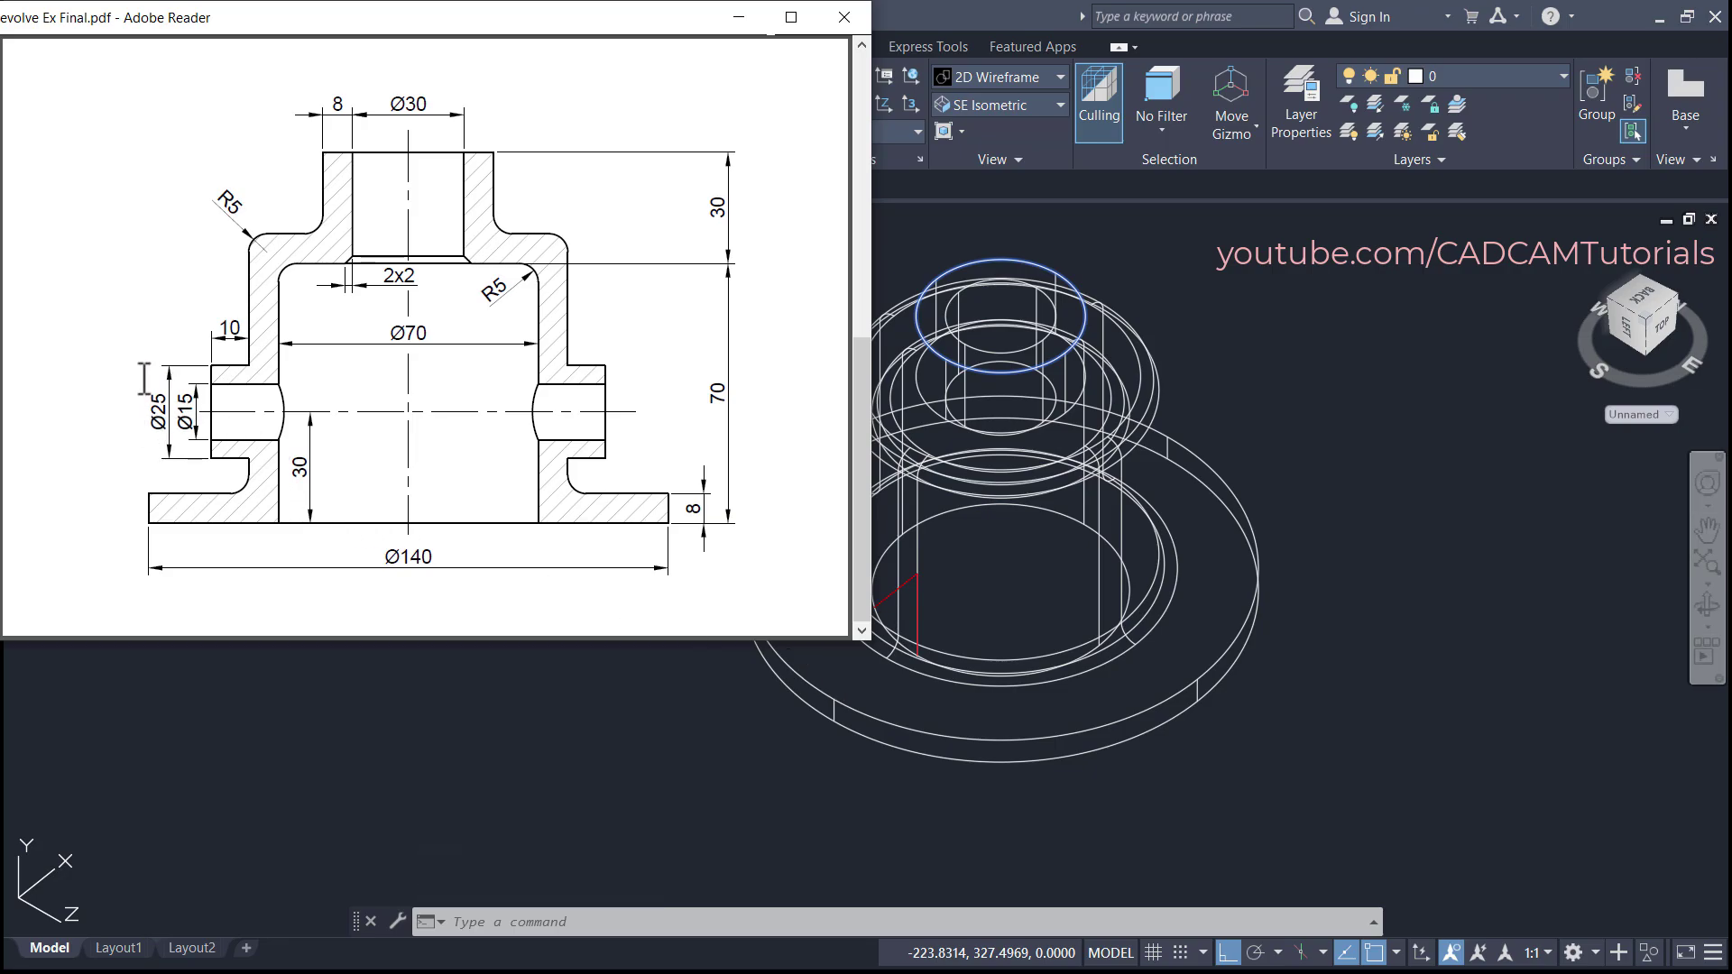
- Scroll the reference PDF up to the green 3D model page, then go back to AutoCAD
scroll(430, 527, up, 3)
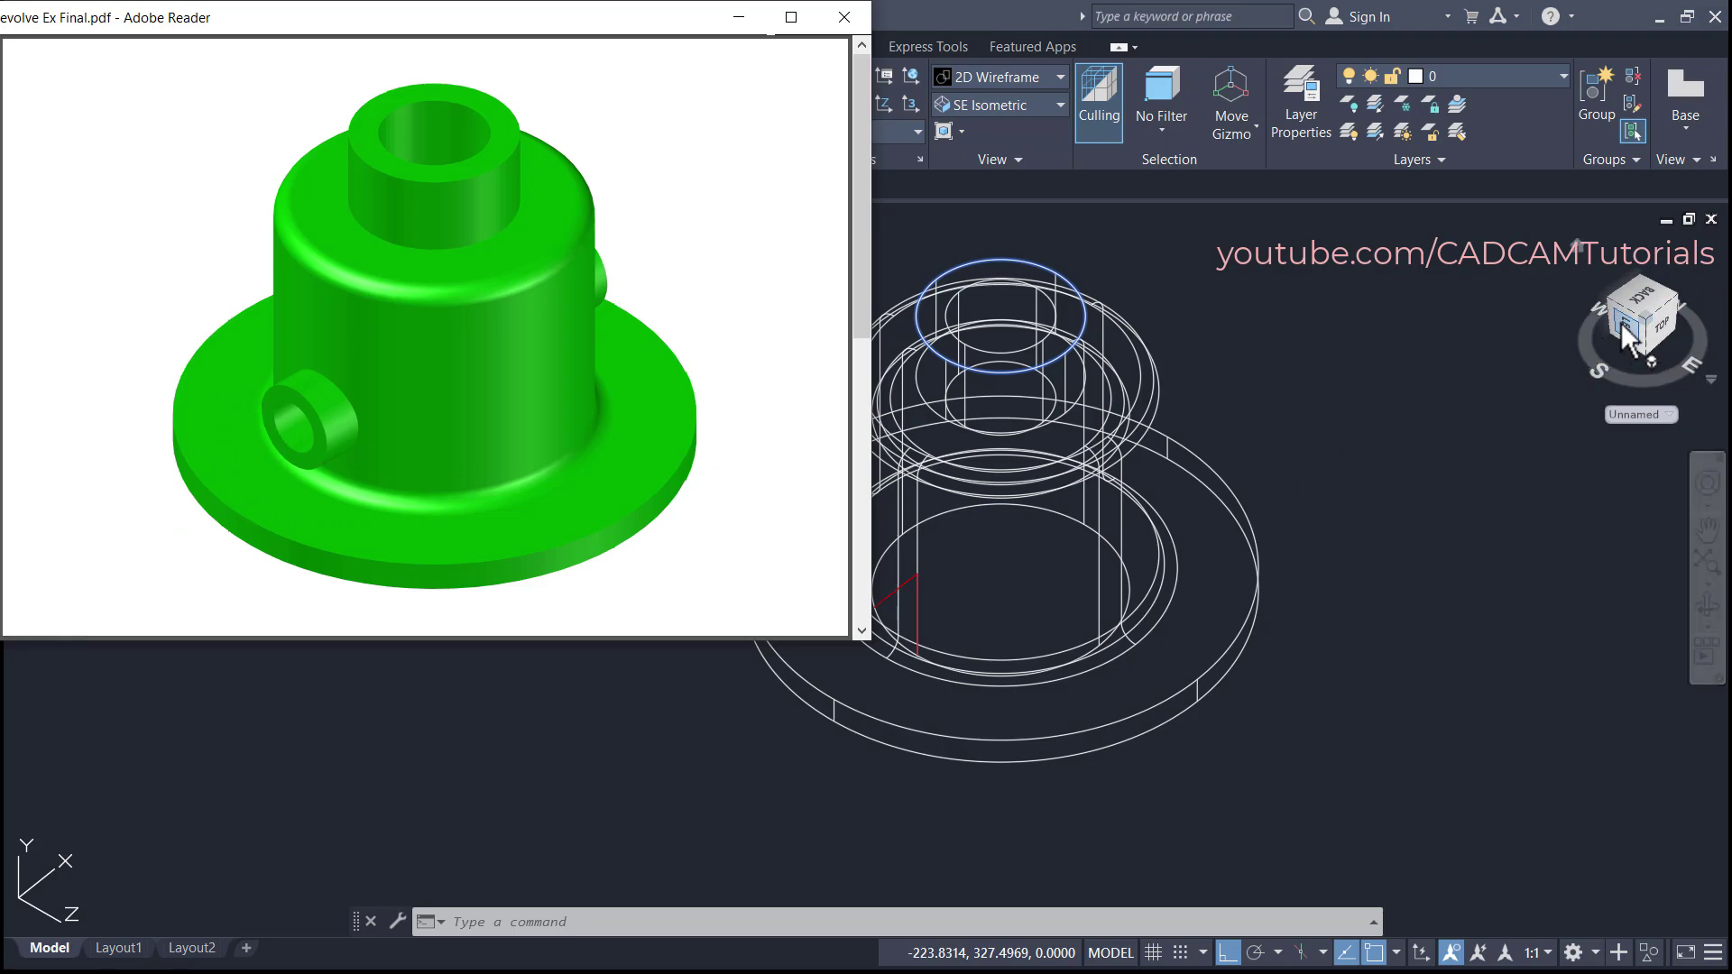
click(1314, 381)
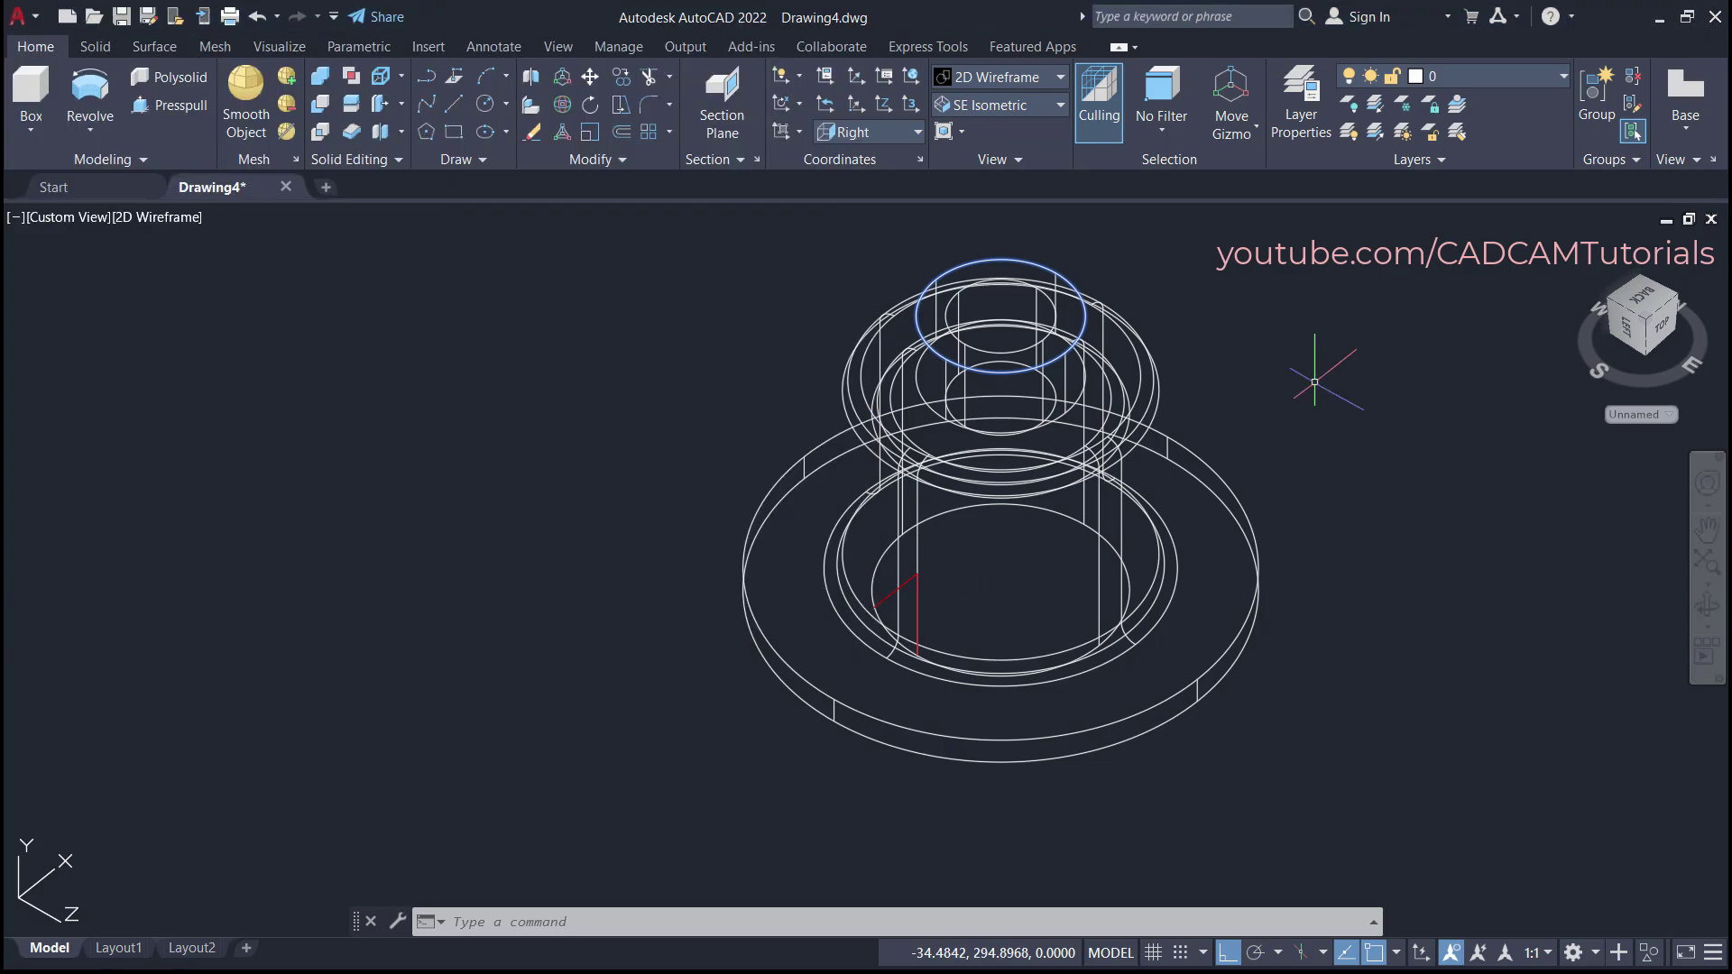
- Switch to the SE Isometric view and pan the hub up and right
click(994, 103)
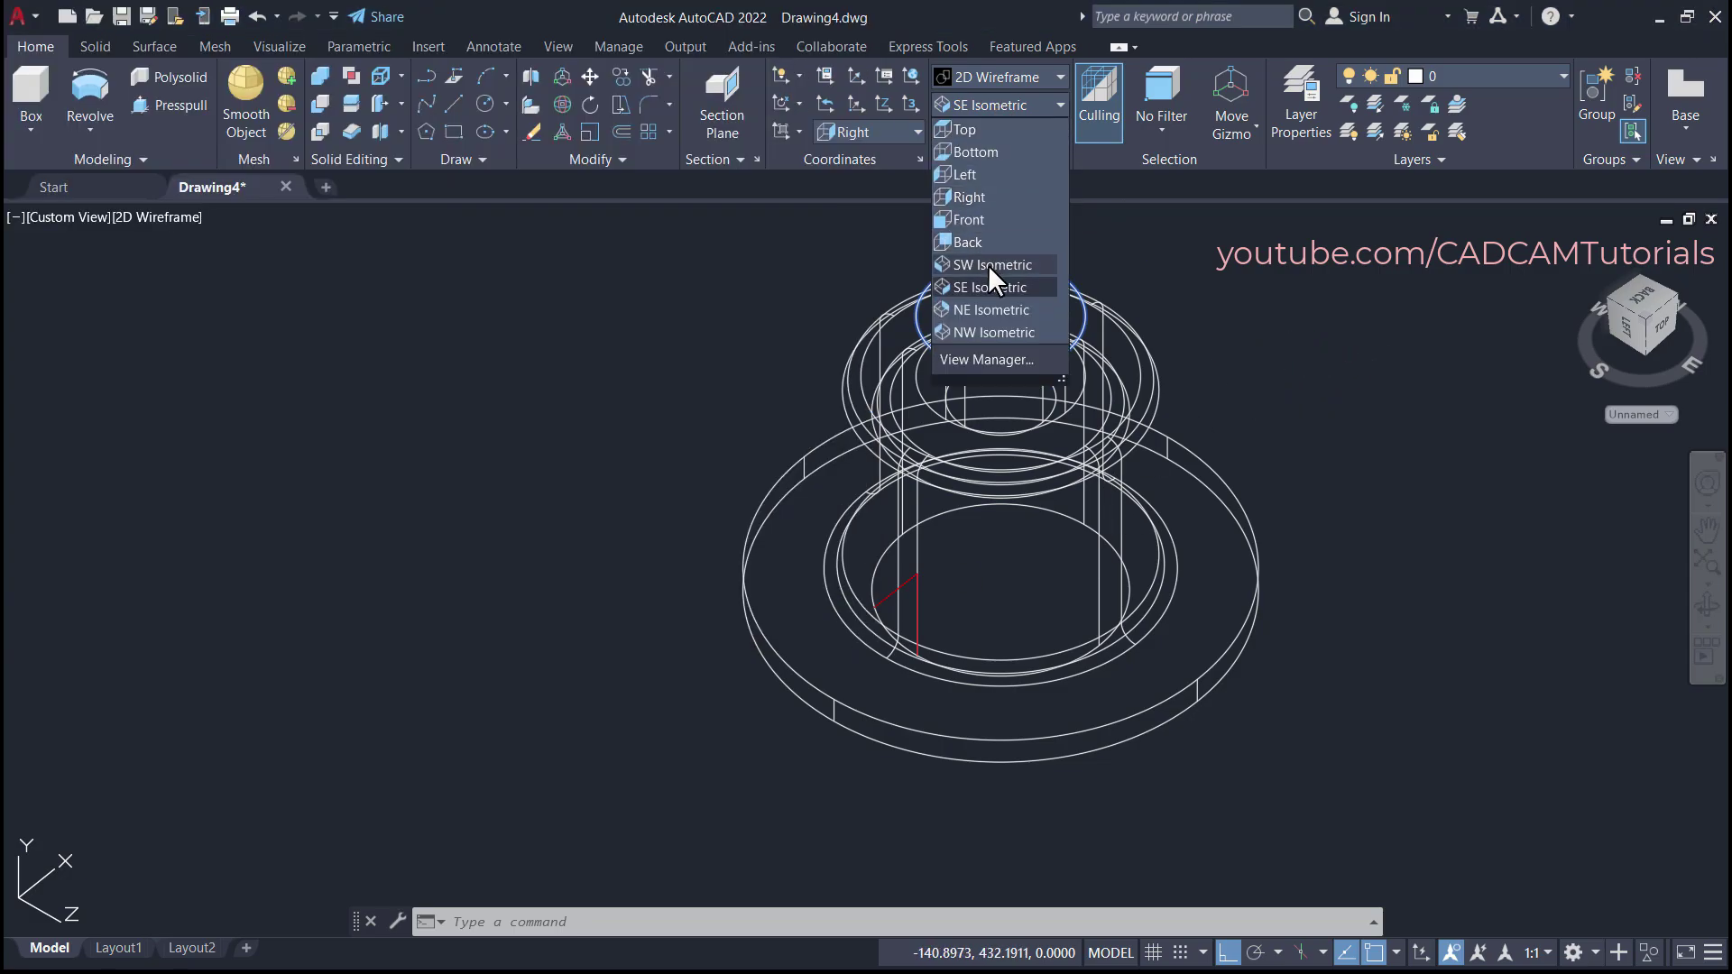
click(971, 288)
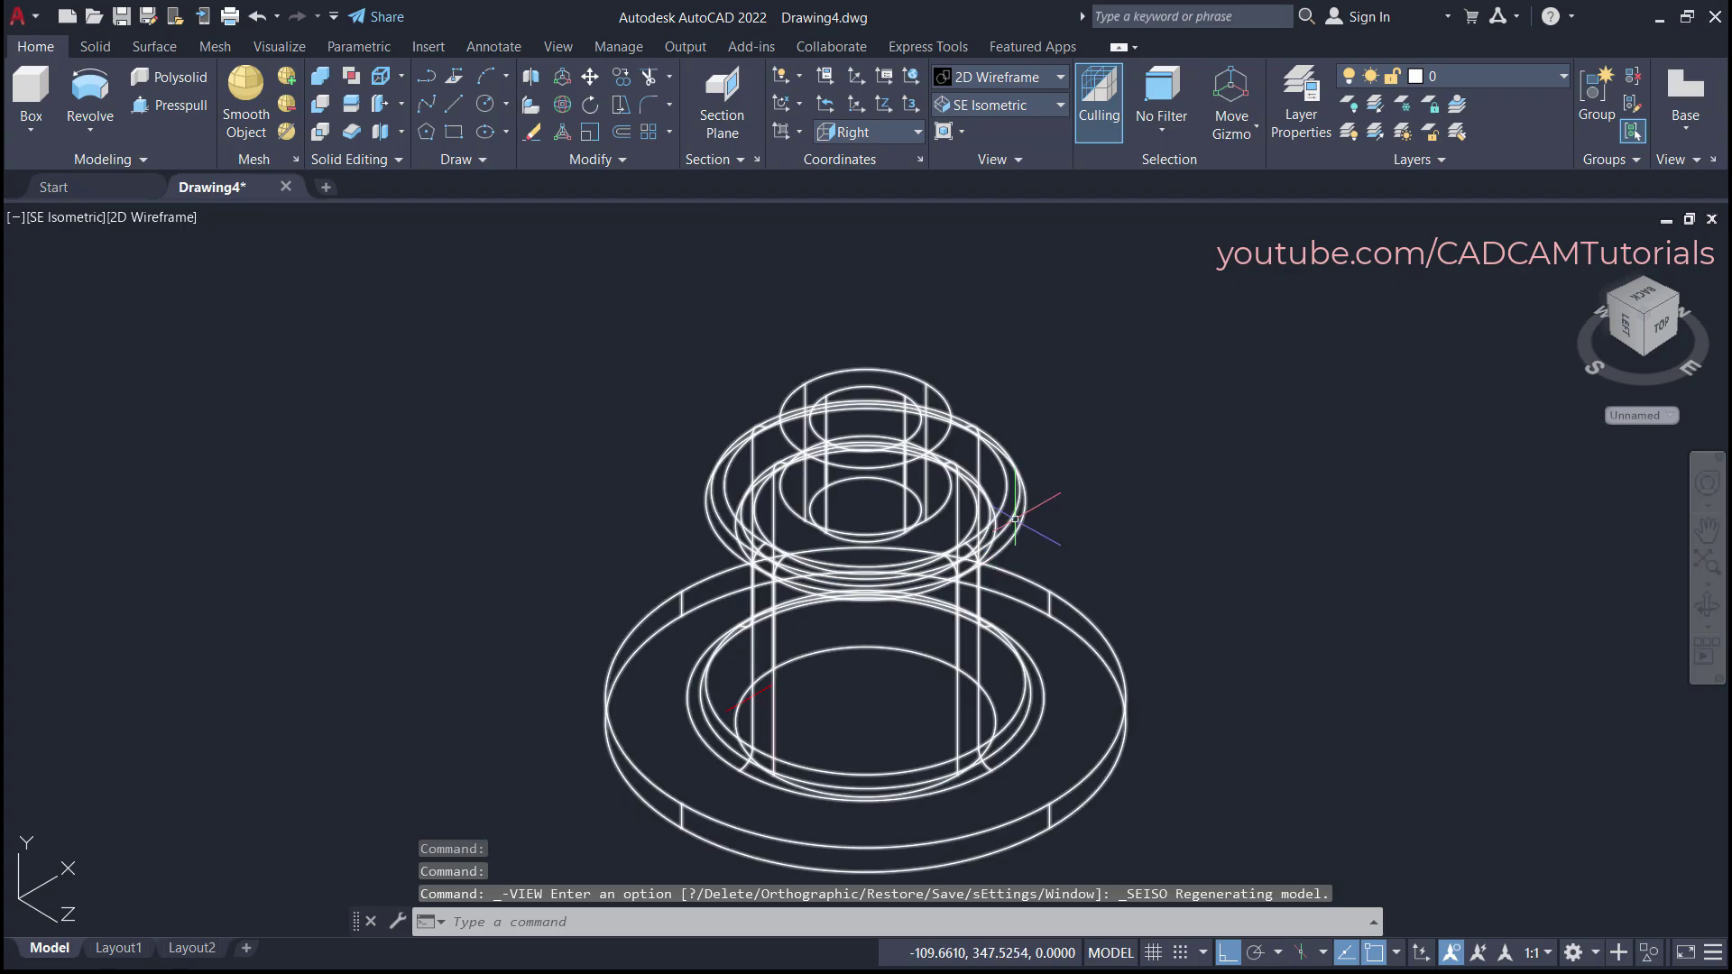
middle_drag(1024, 487, 1064, 393)
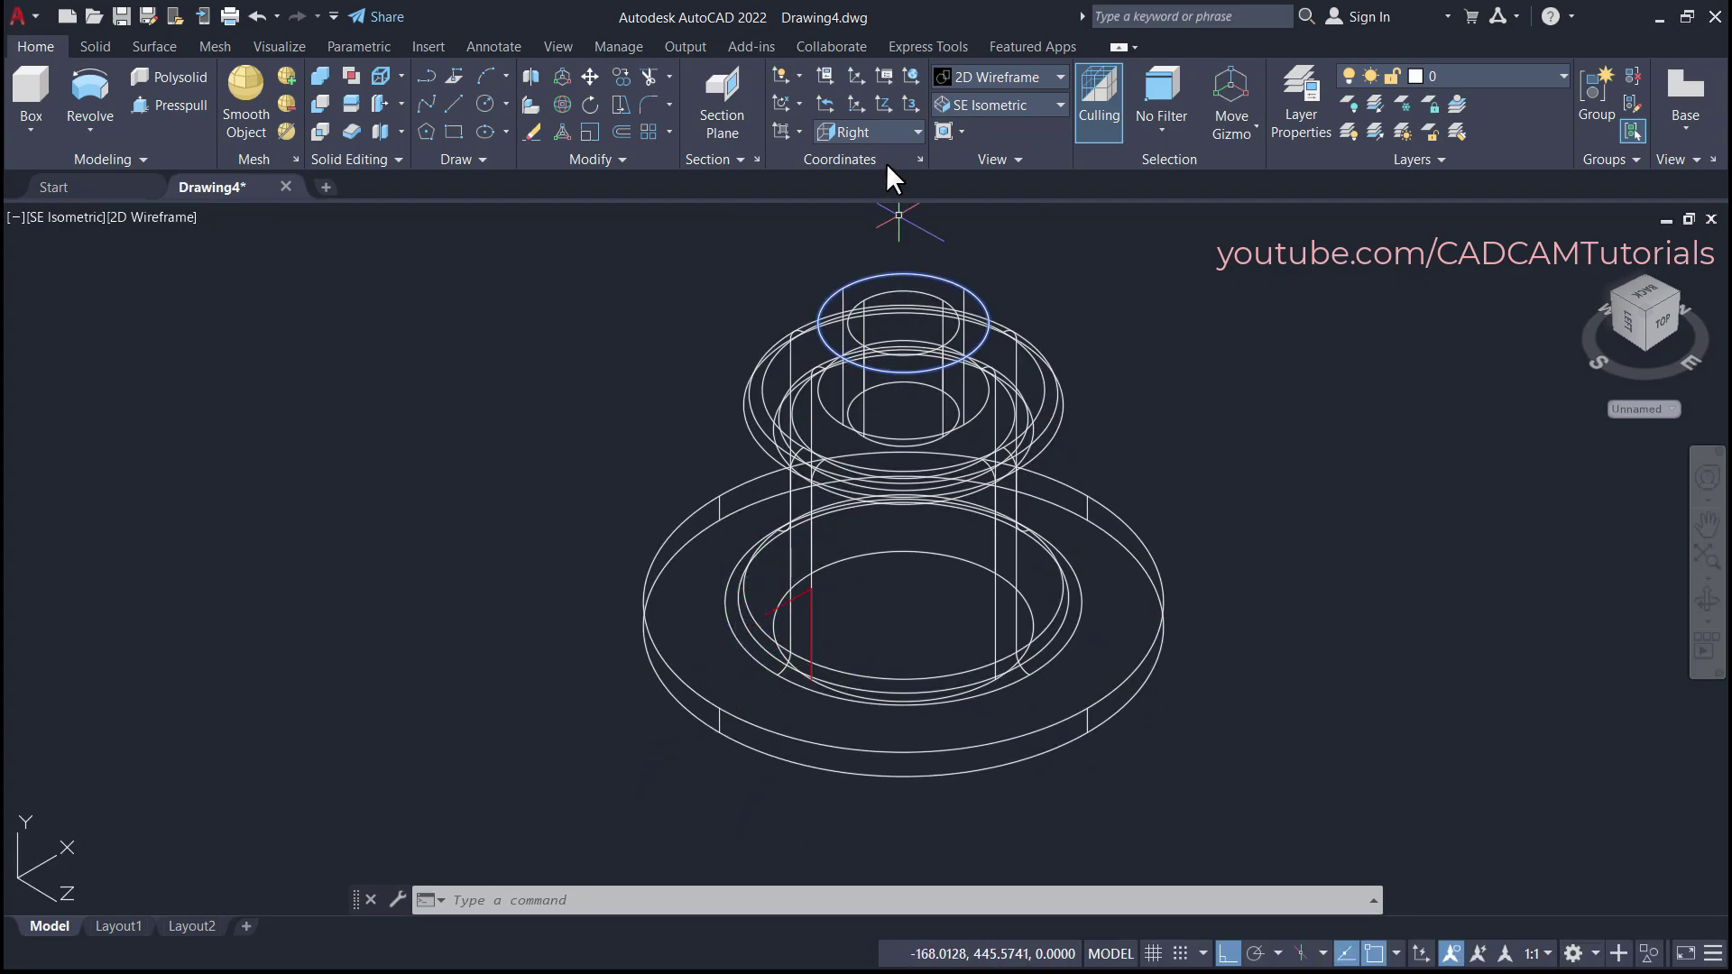
- Align the UCS to the Front plane
click(867, 129)
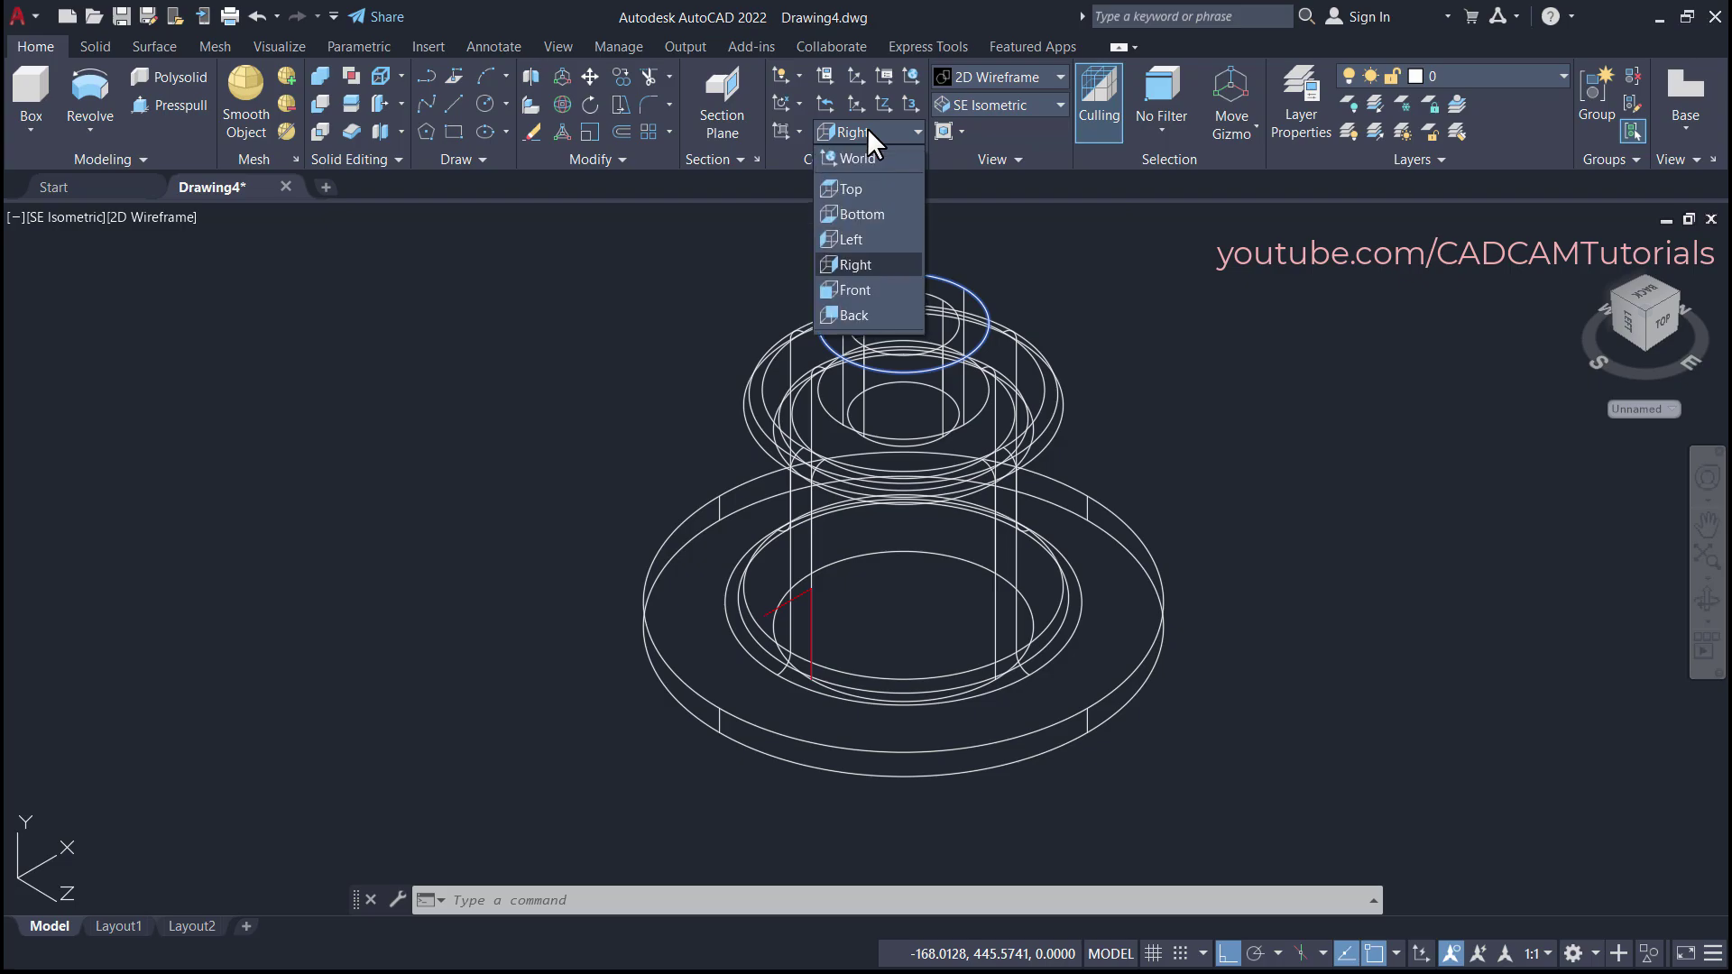
click(853, 291)
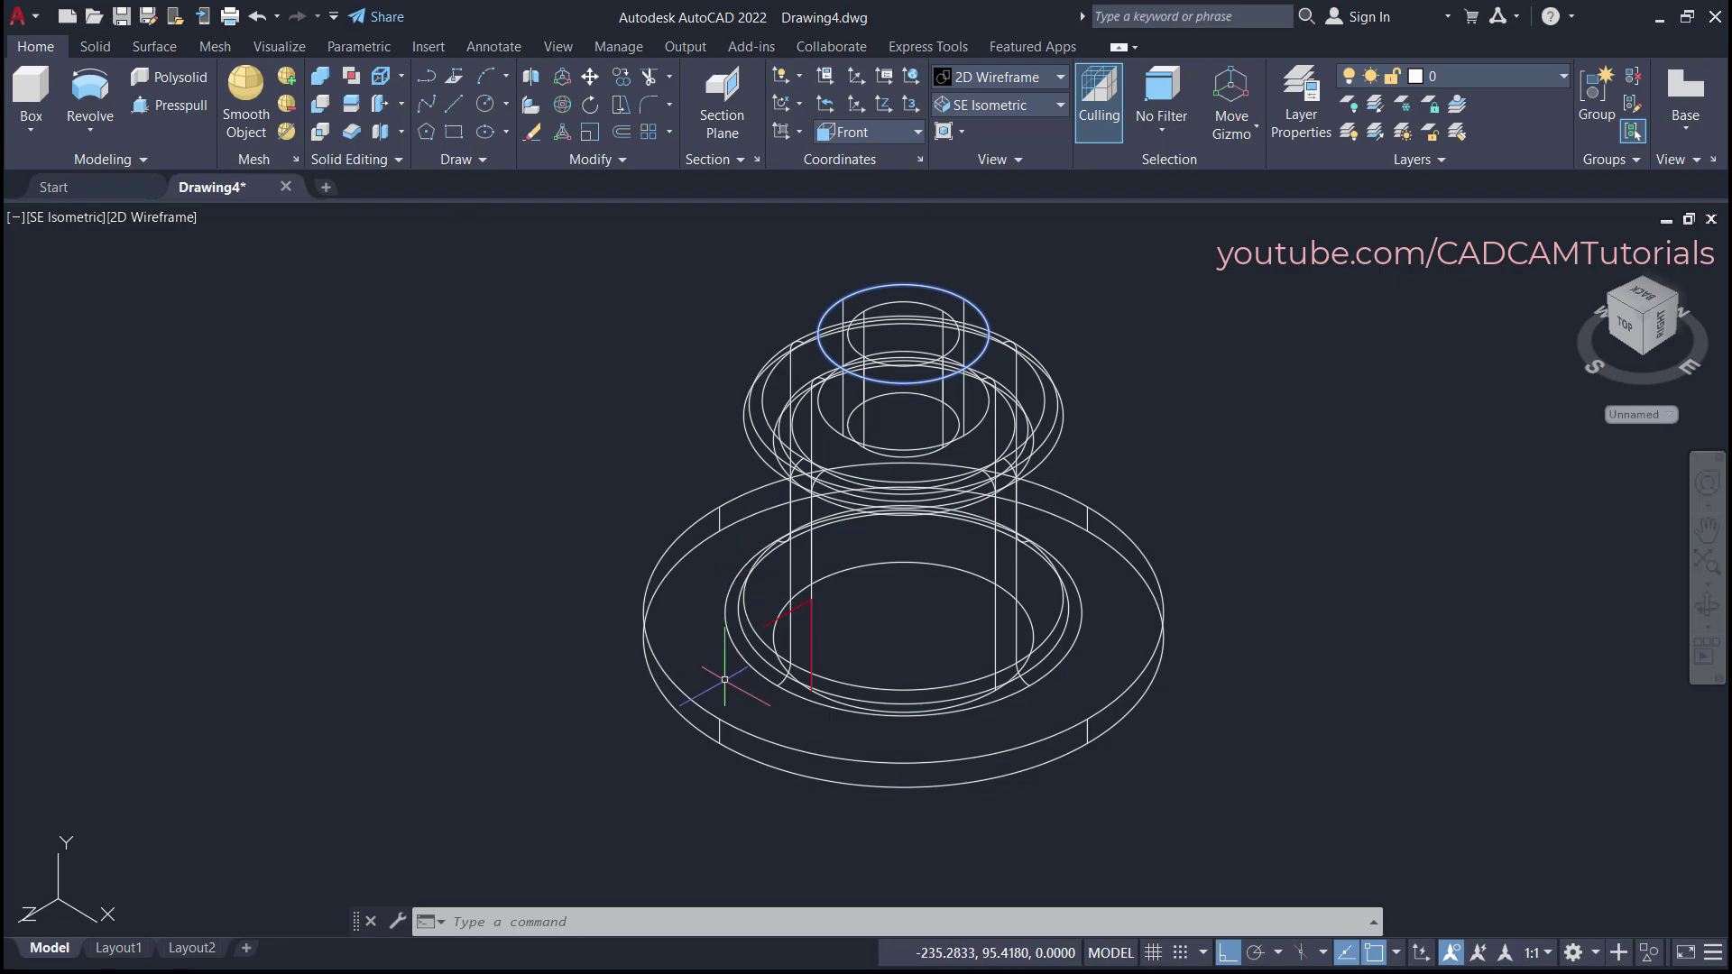
scroll(730, 683, up, 2)
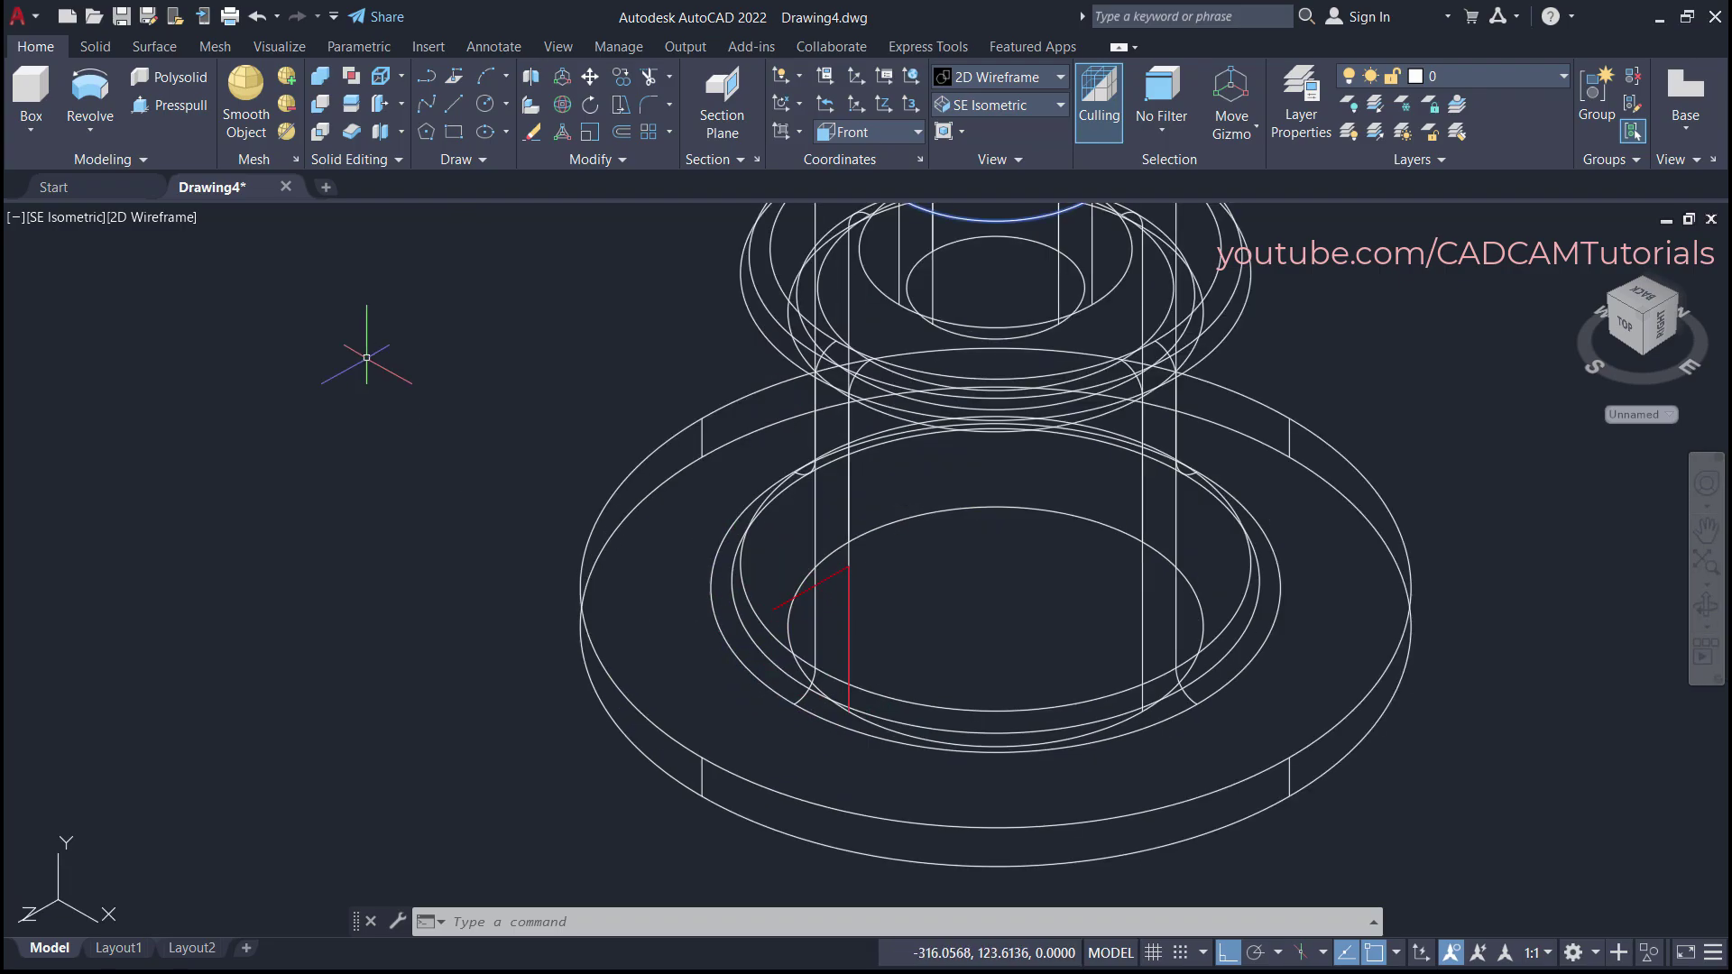
- Draw a radius-2 circle centred at the red guide line's end
click(480, 99)
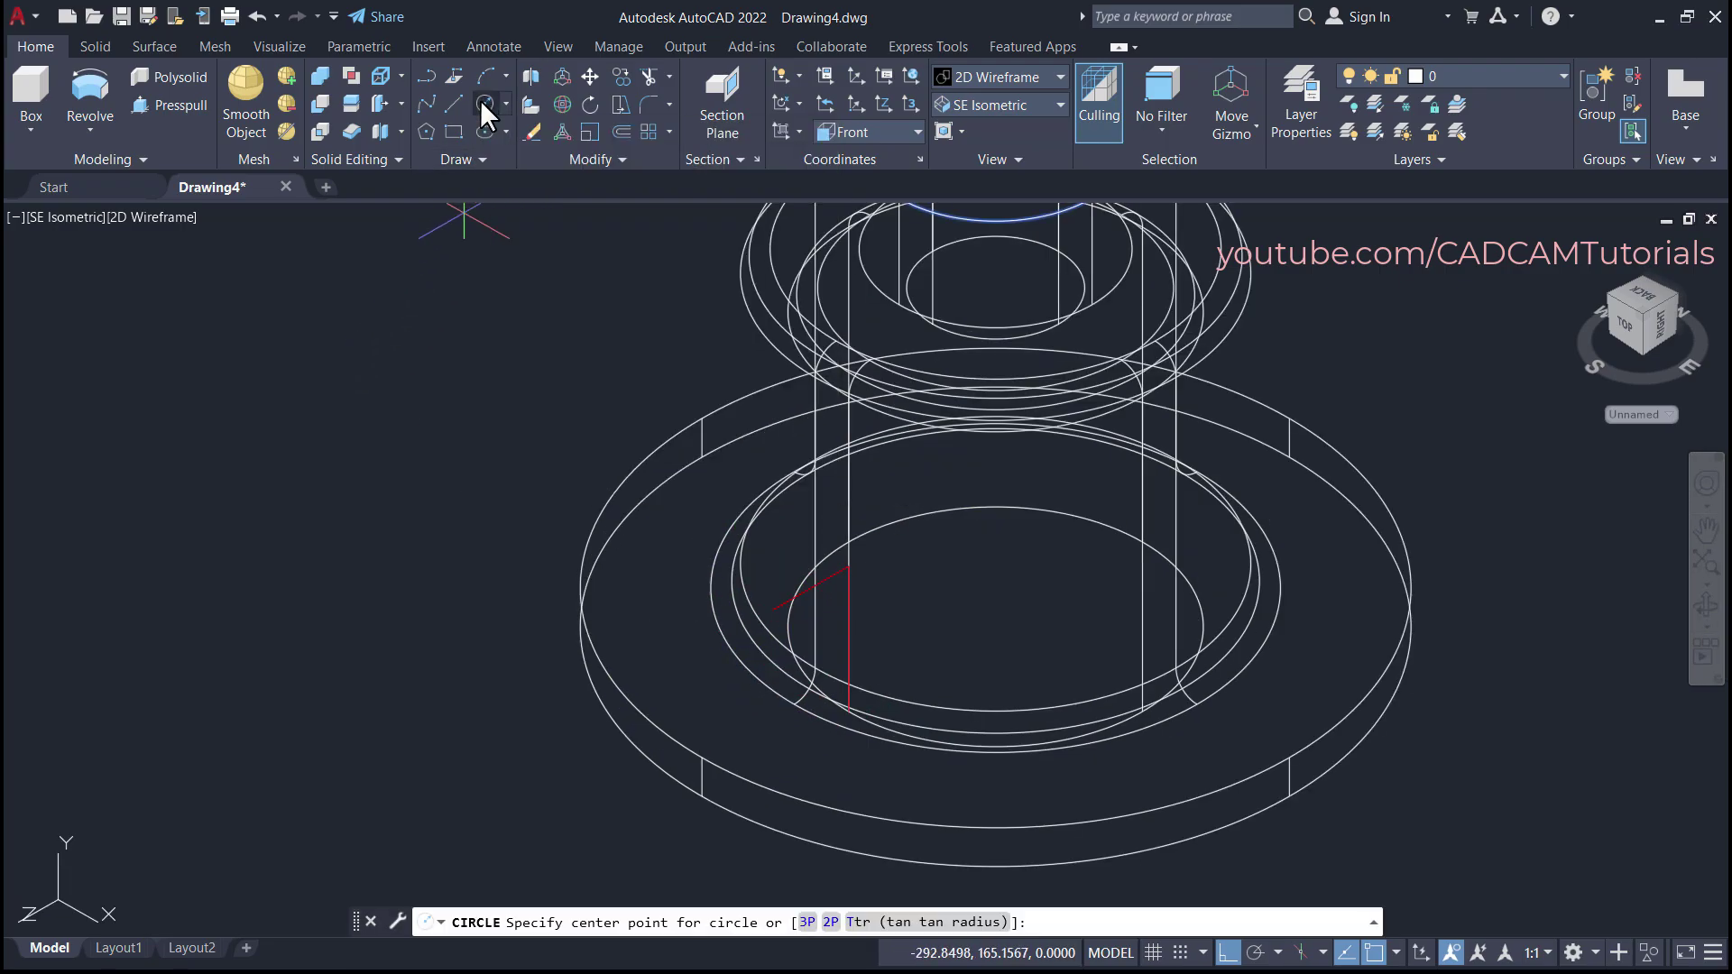
click(773, 609)
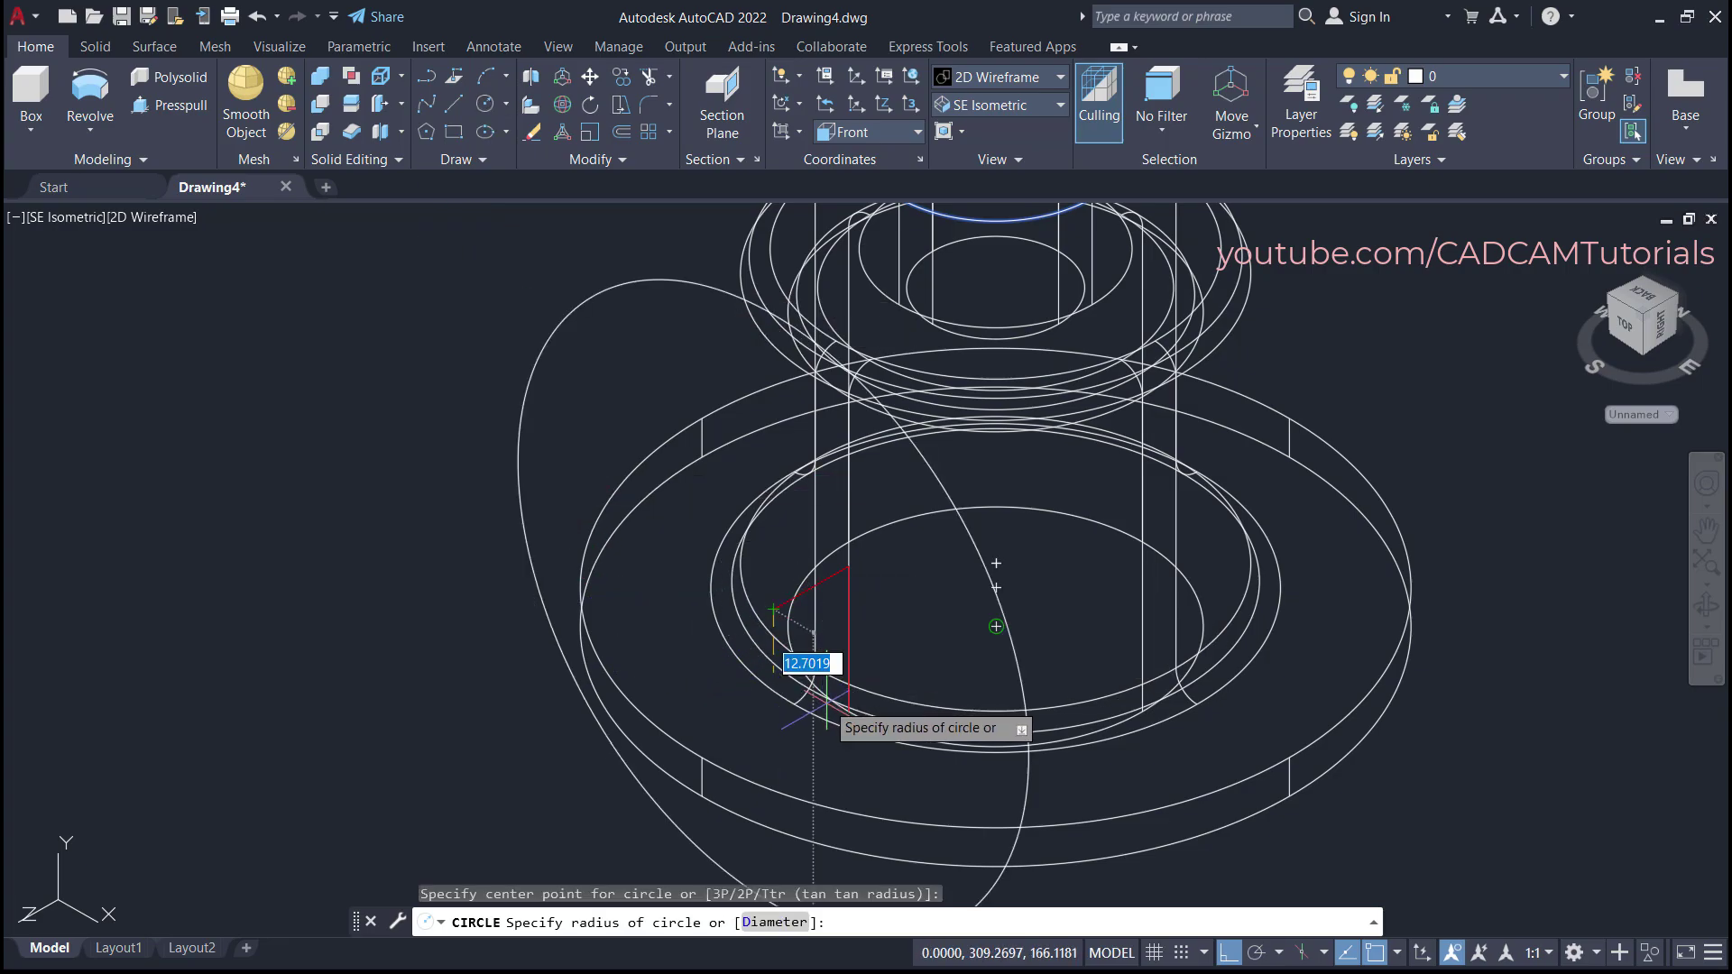
text(25)
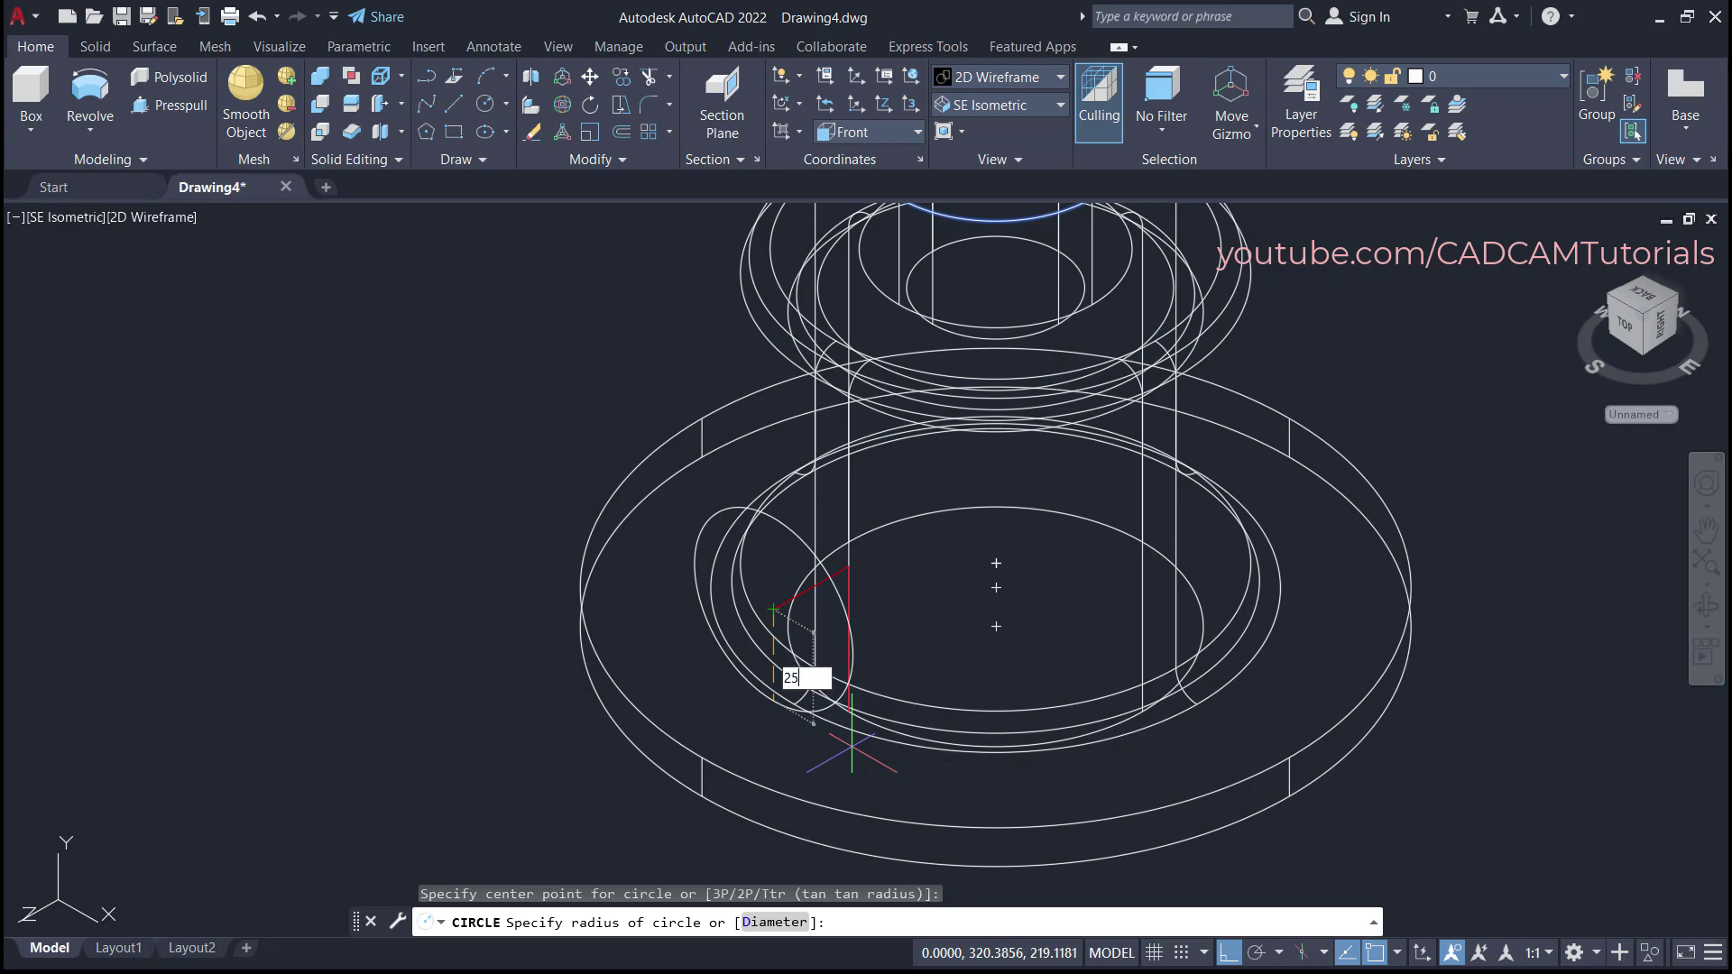
key(Return)
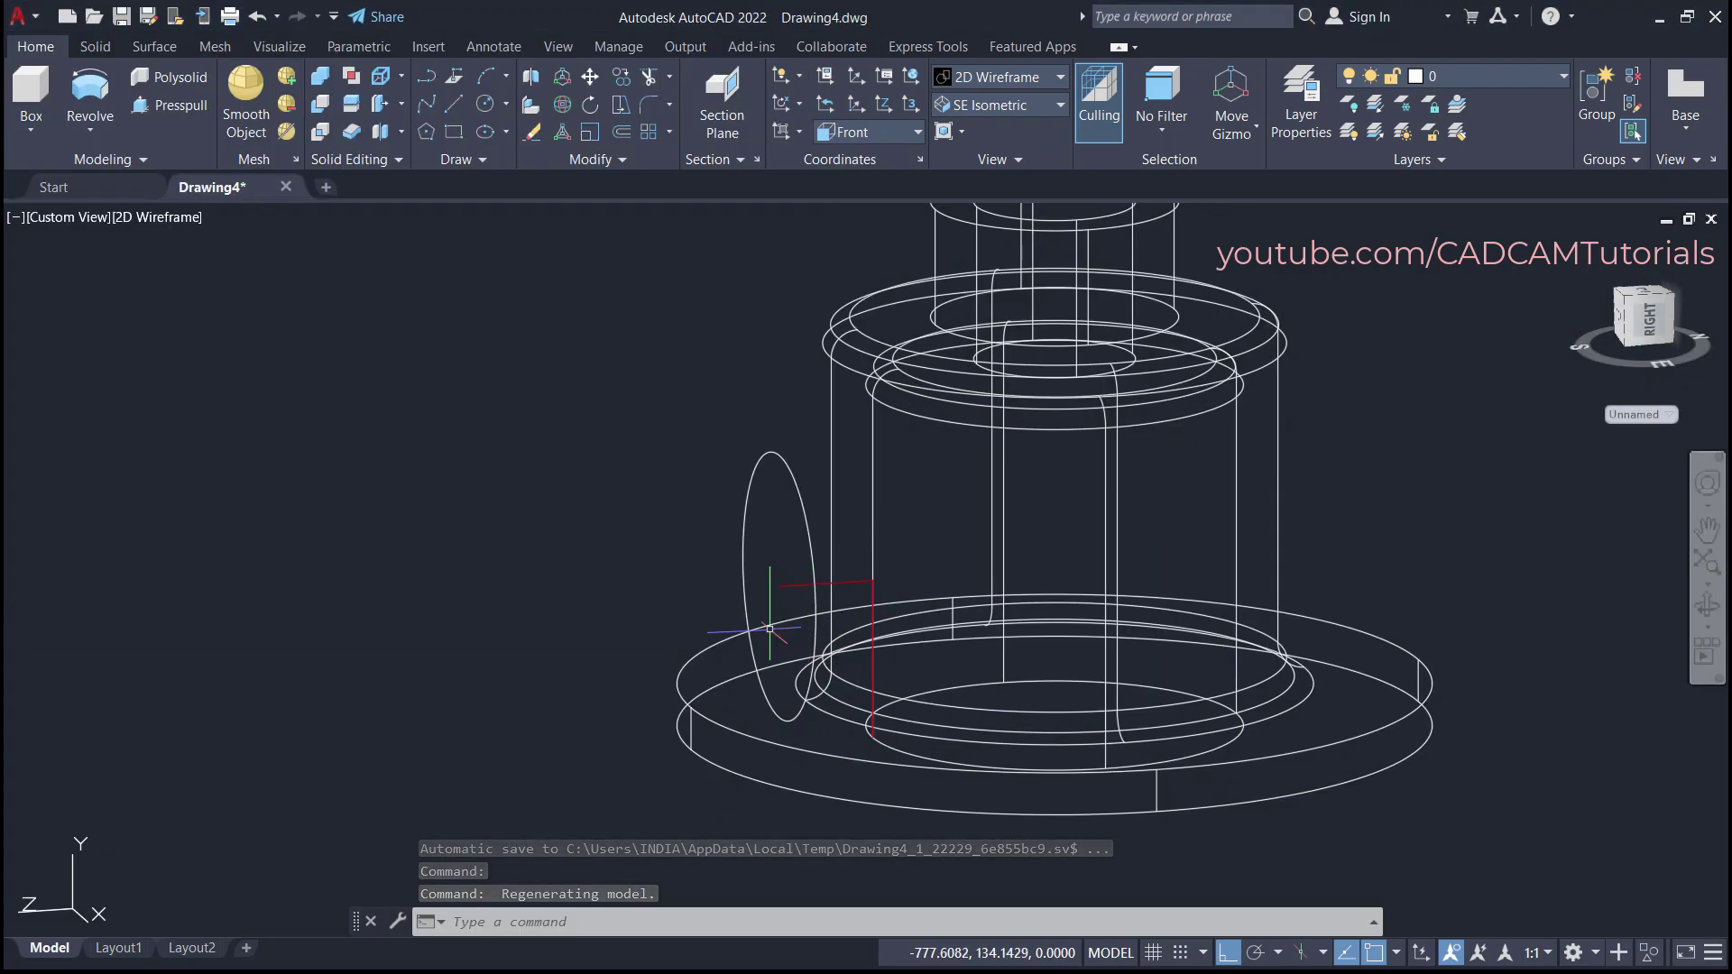
mouse_move(771, 632)
shift+middle_down()
mouse_move(766, 704)
mouse_move(820, 759)
mouse_move(780, 645)
shift+middle_up()
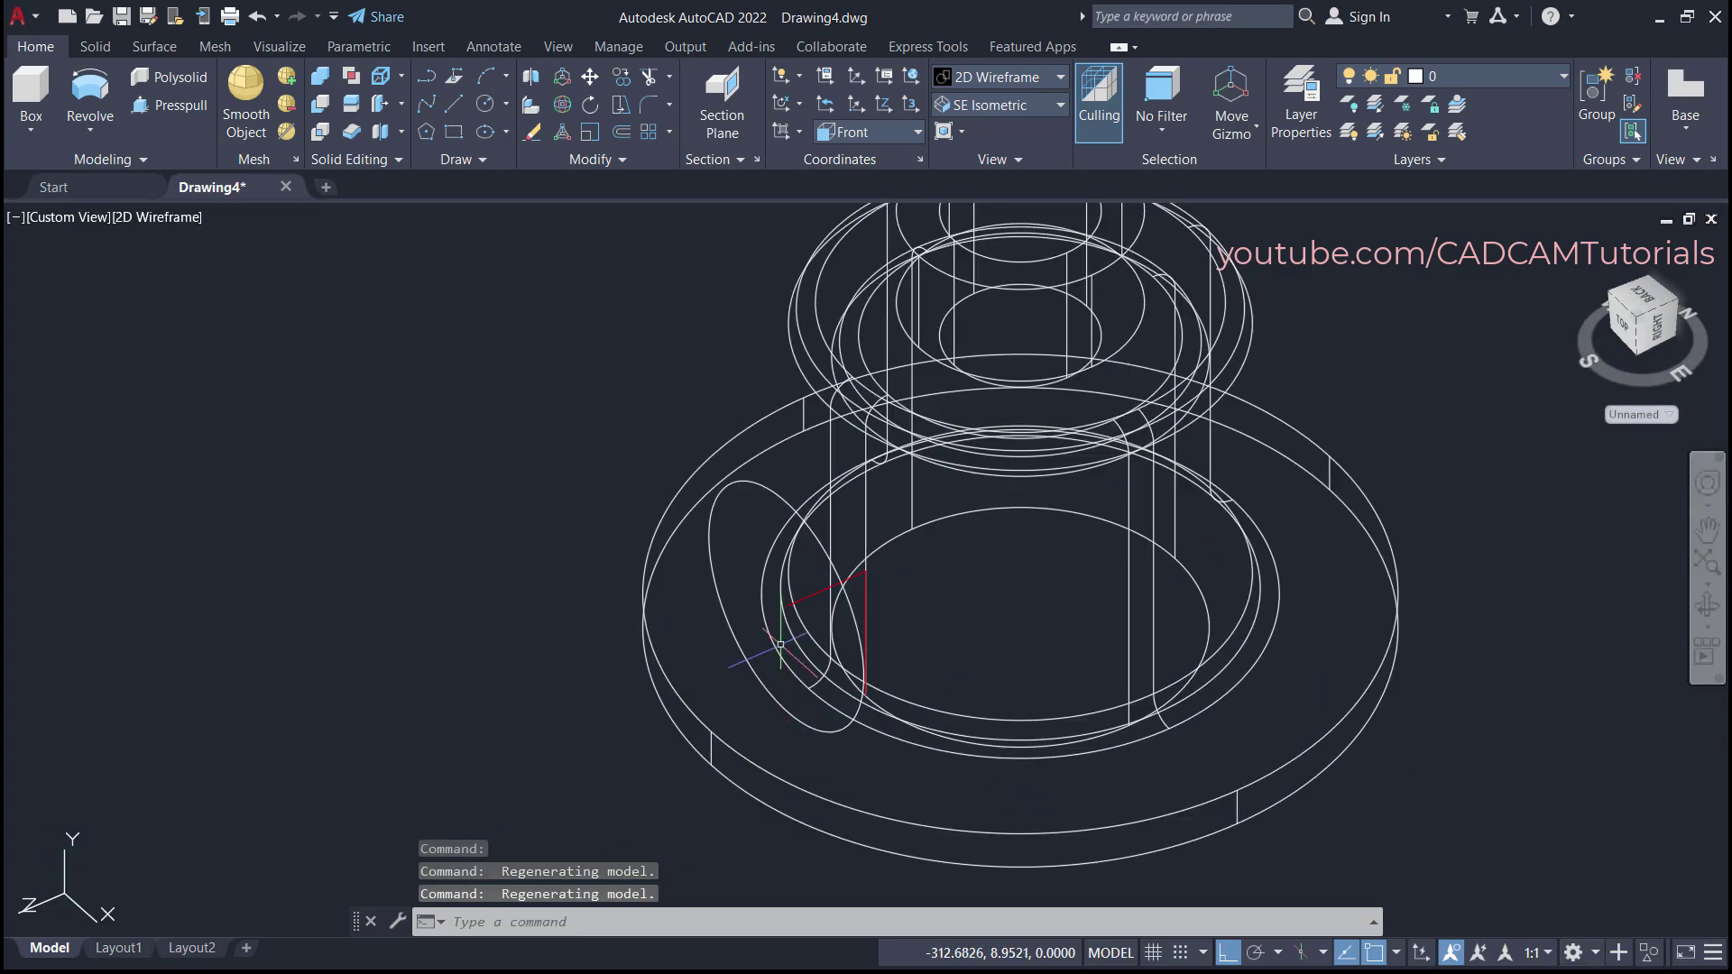
- Resize the side-wall circle to radius 12.5 using its quadrant grip
click(765, 488)
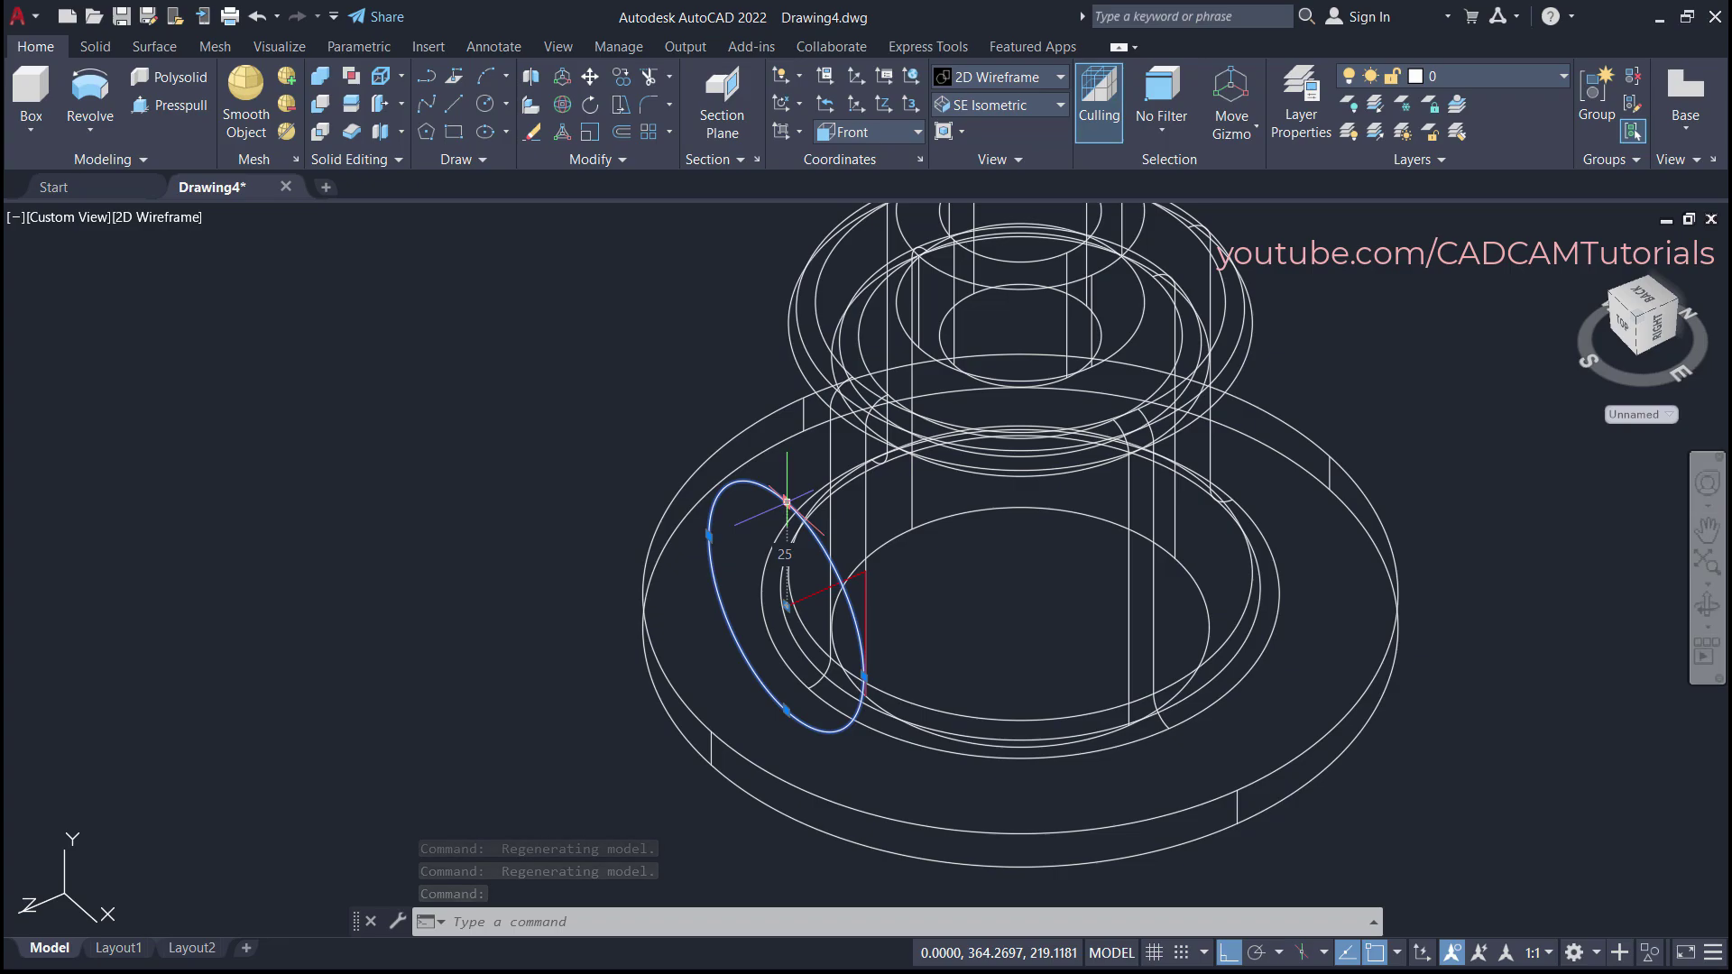
click(787, 502)
text(12.5)
key(Return)
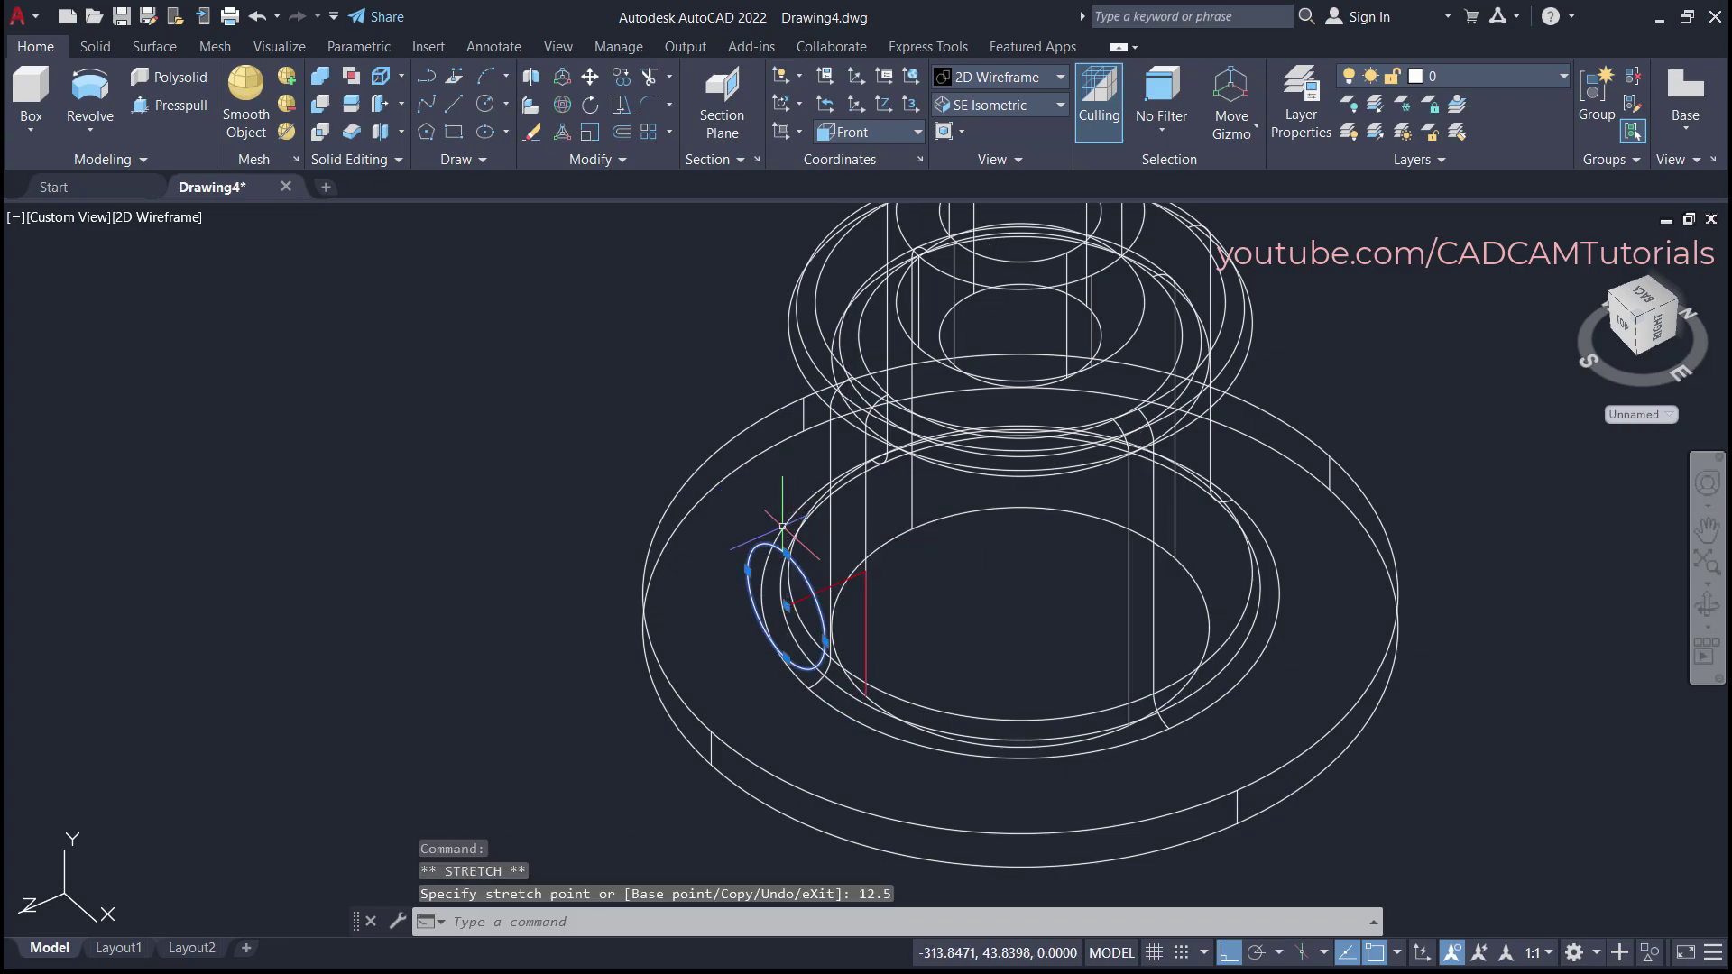
key(Escape)
key(Escape)
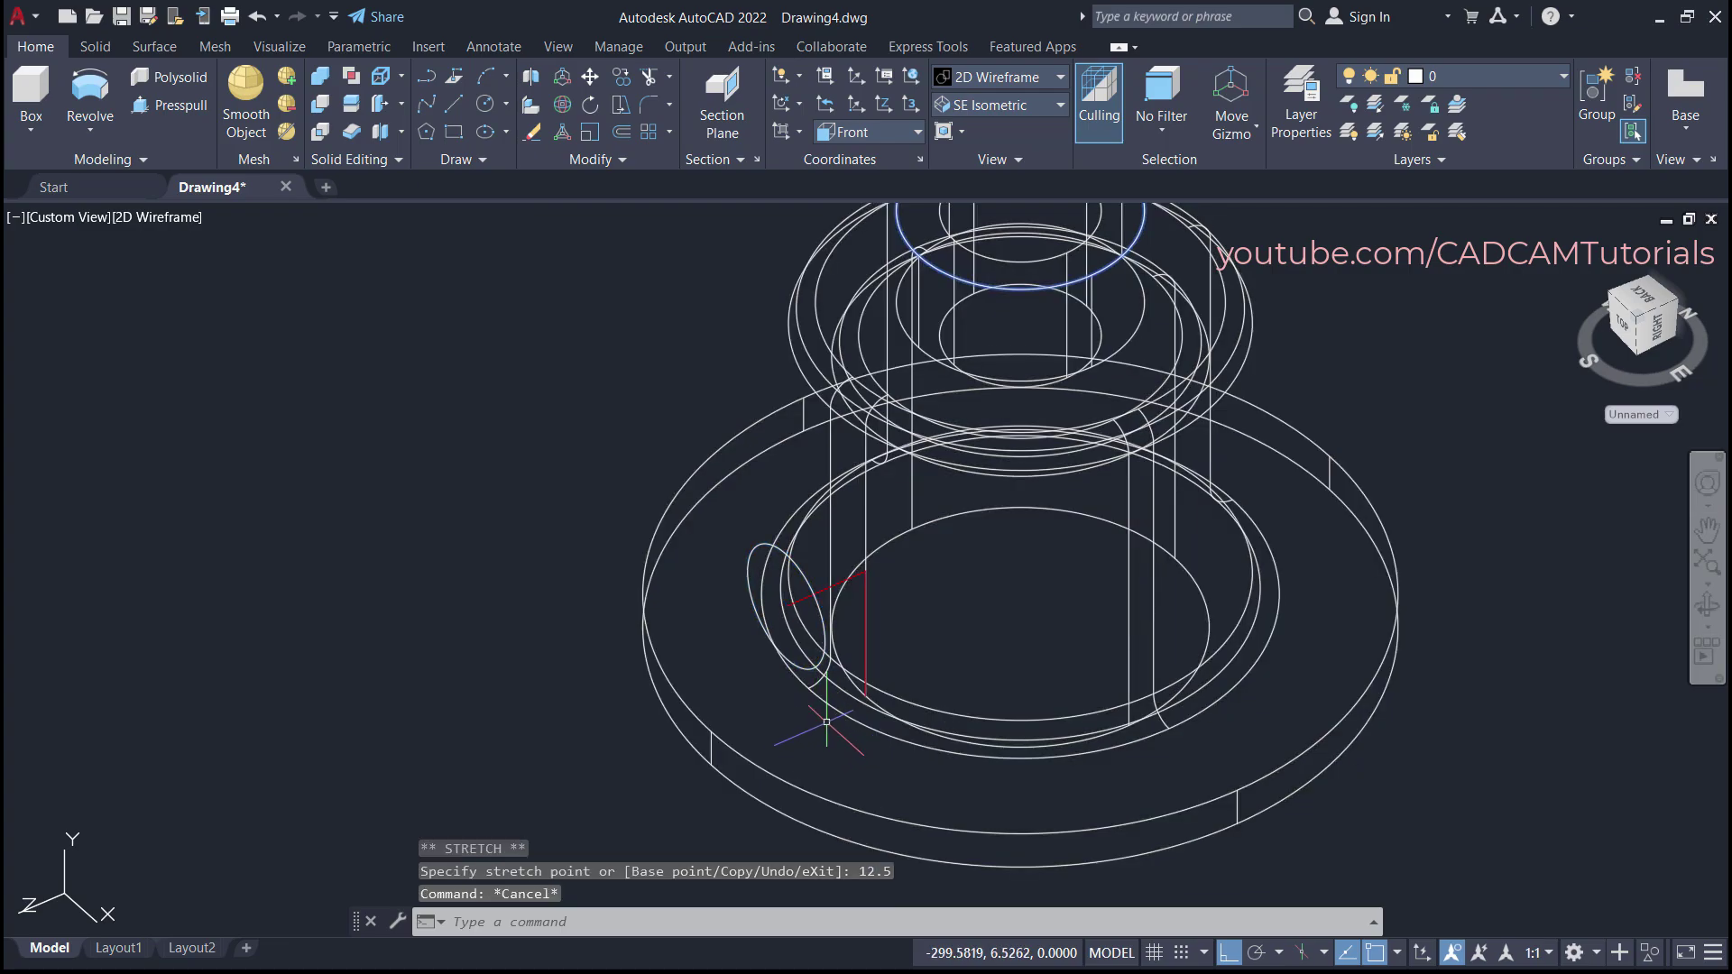
shift+middle_drag(816, 668, 834, 583)
scroll(824, 596, up, 2)
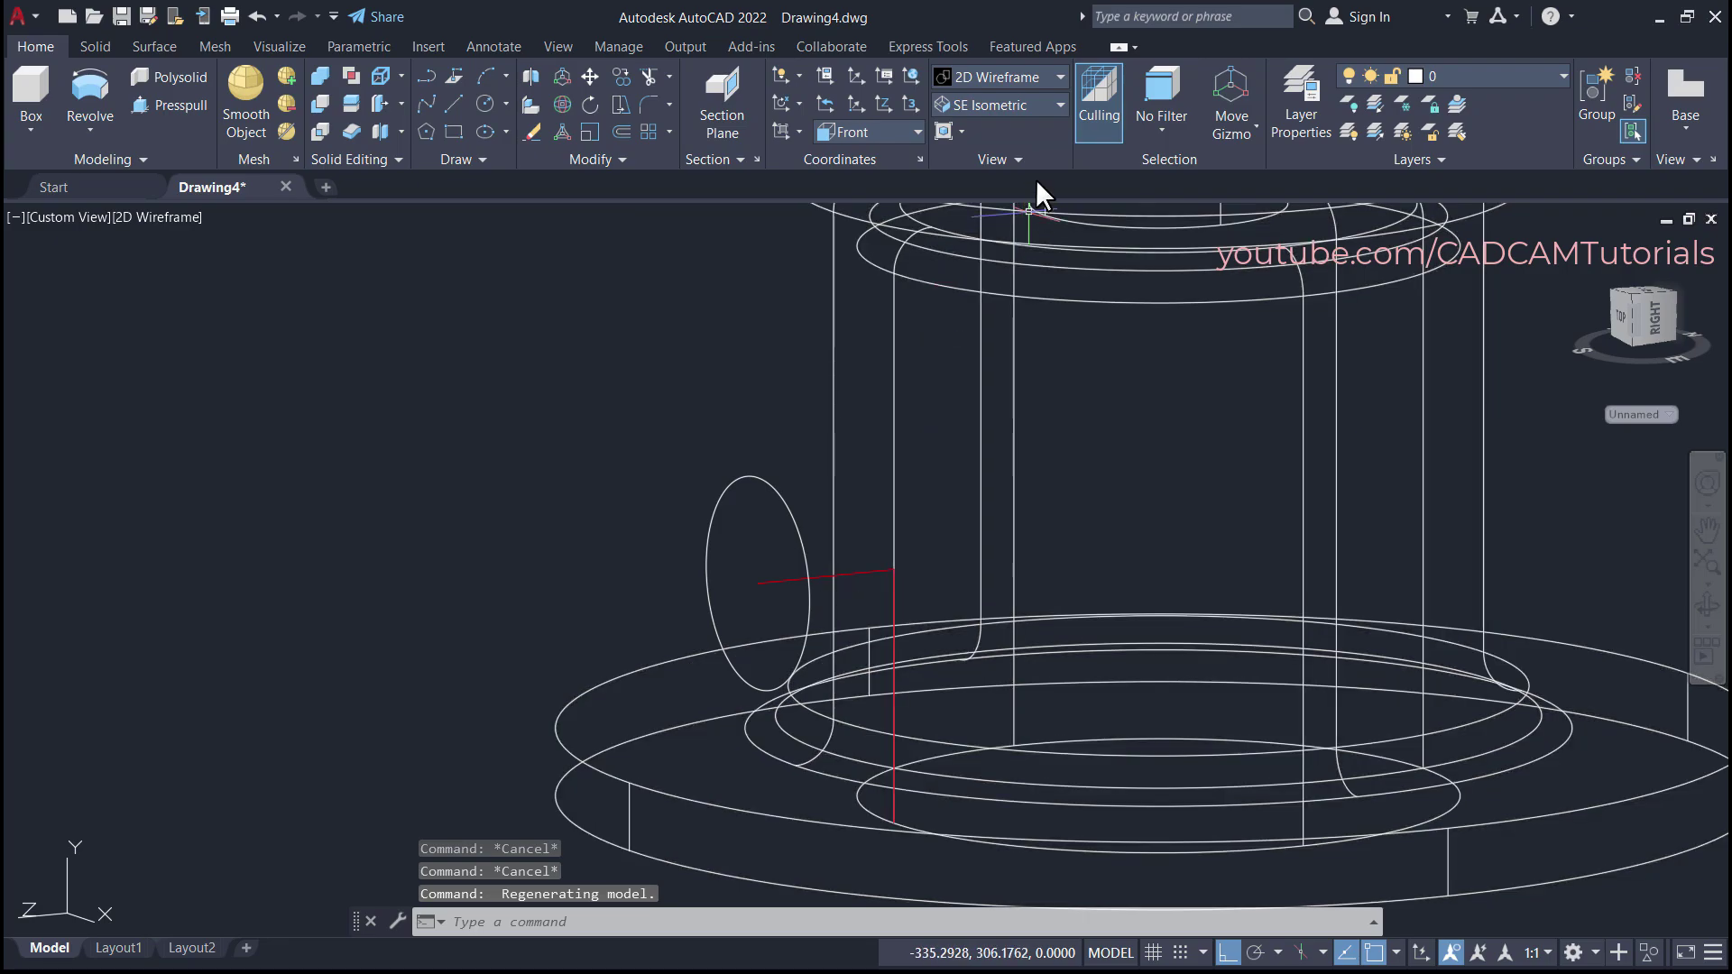
- Switch the visual style to Shaded
click(992, 75)
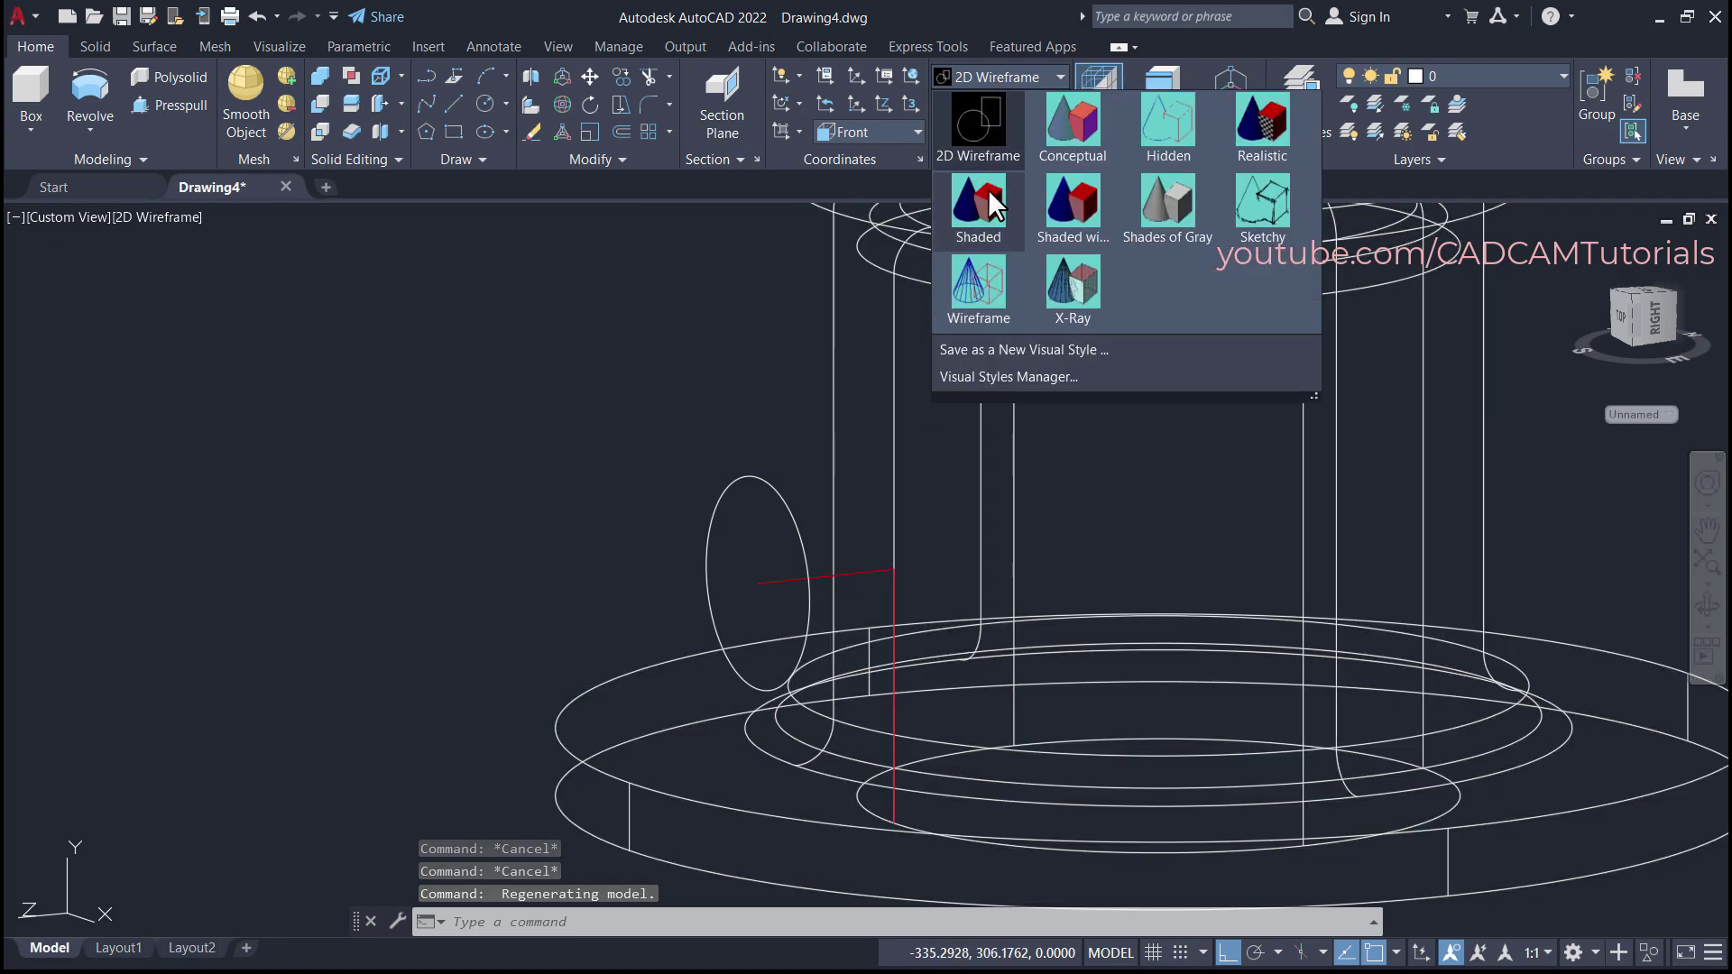
click(983, 214)
mouse_move(905, 572)
shift+middle_down()
mouse_move(846, 707)
mouse_move(860, 765)
mouse_move(843, 765)
shift+middle_up()
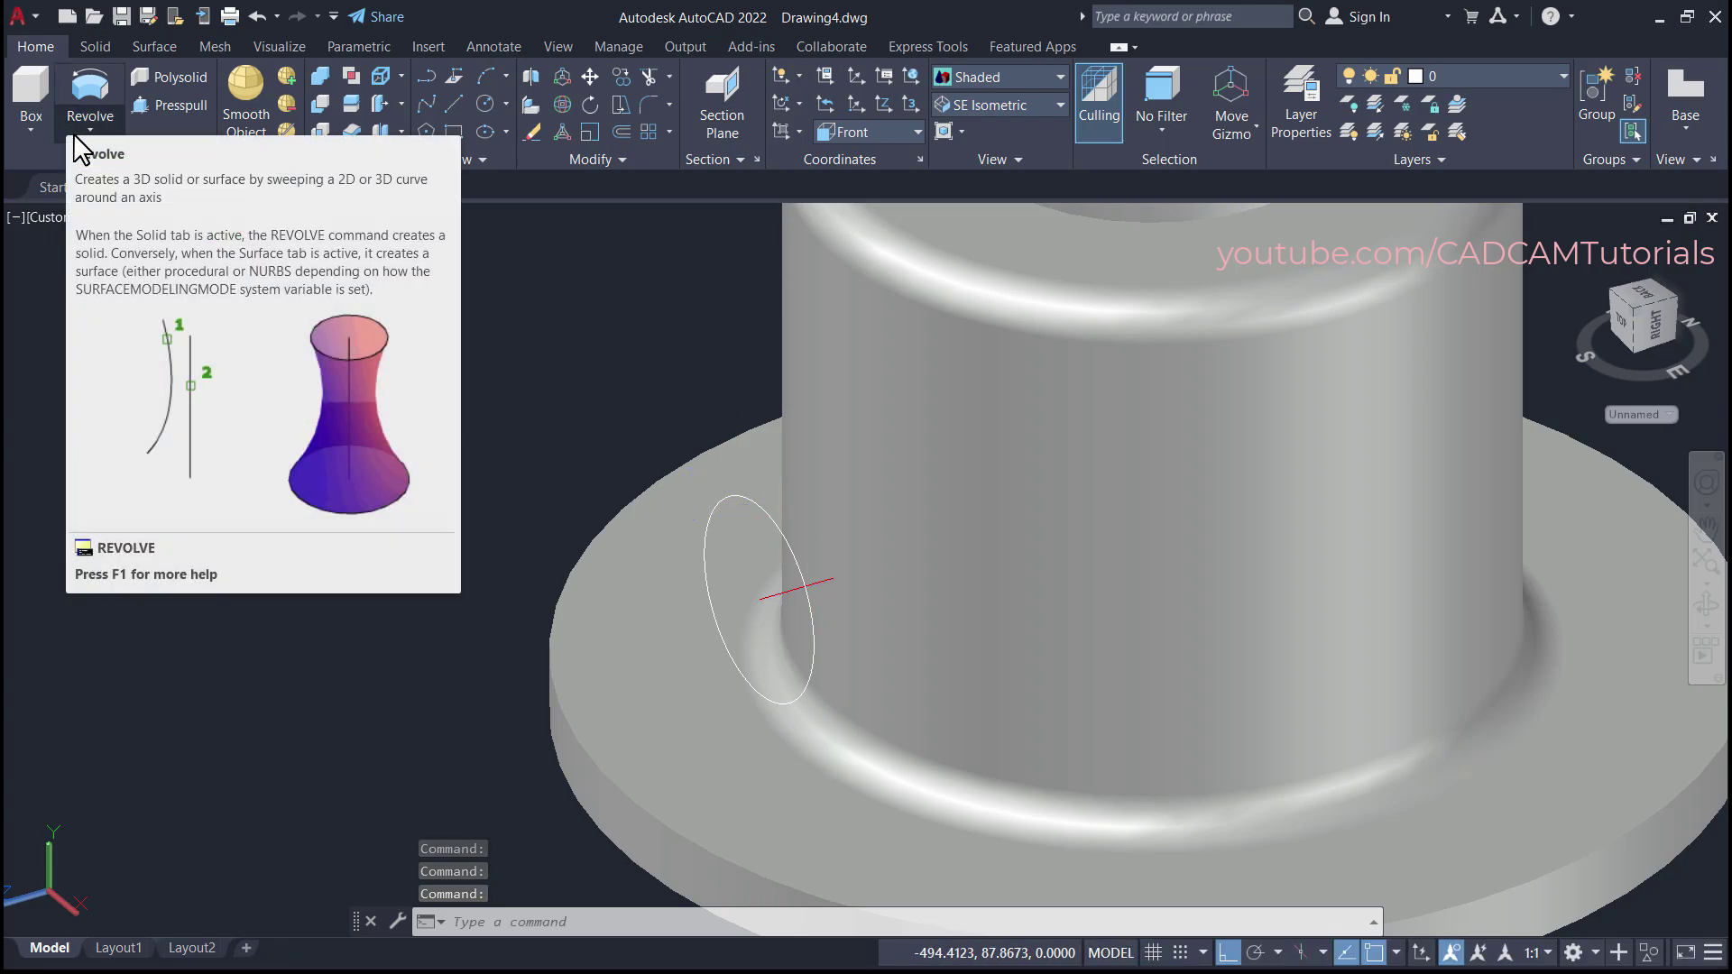
- Extrude the 12.5-radius side circle 17 units into a cylindrical boss
click(90, 128)
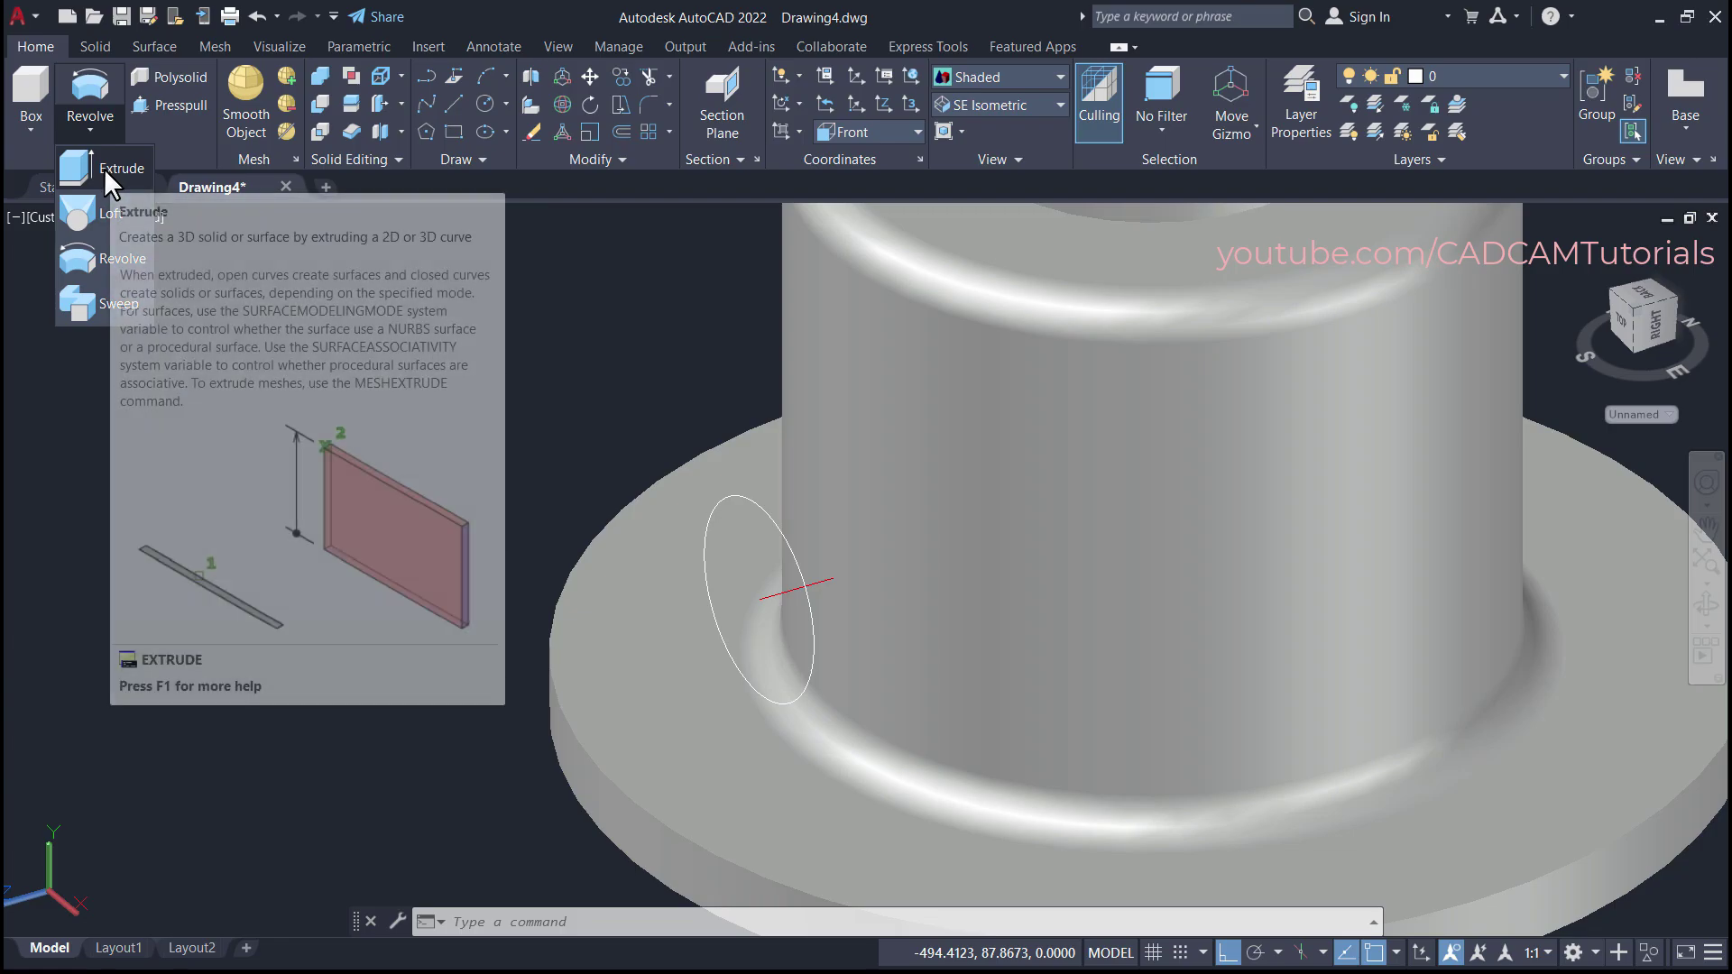
click(105, 168)
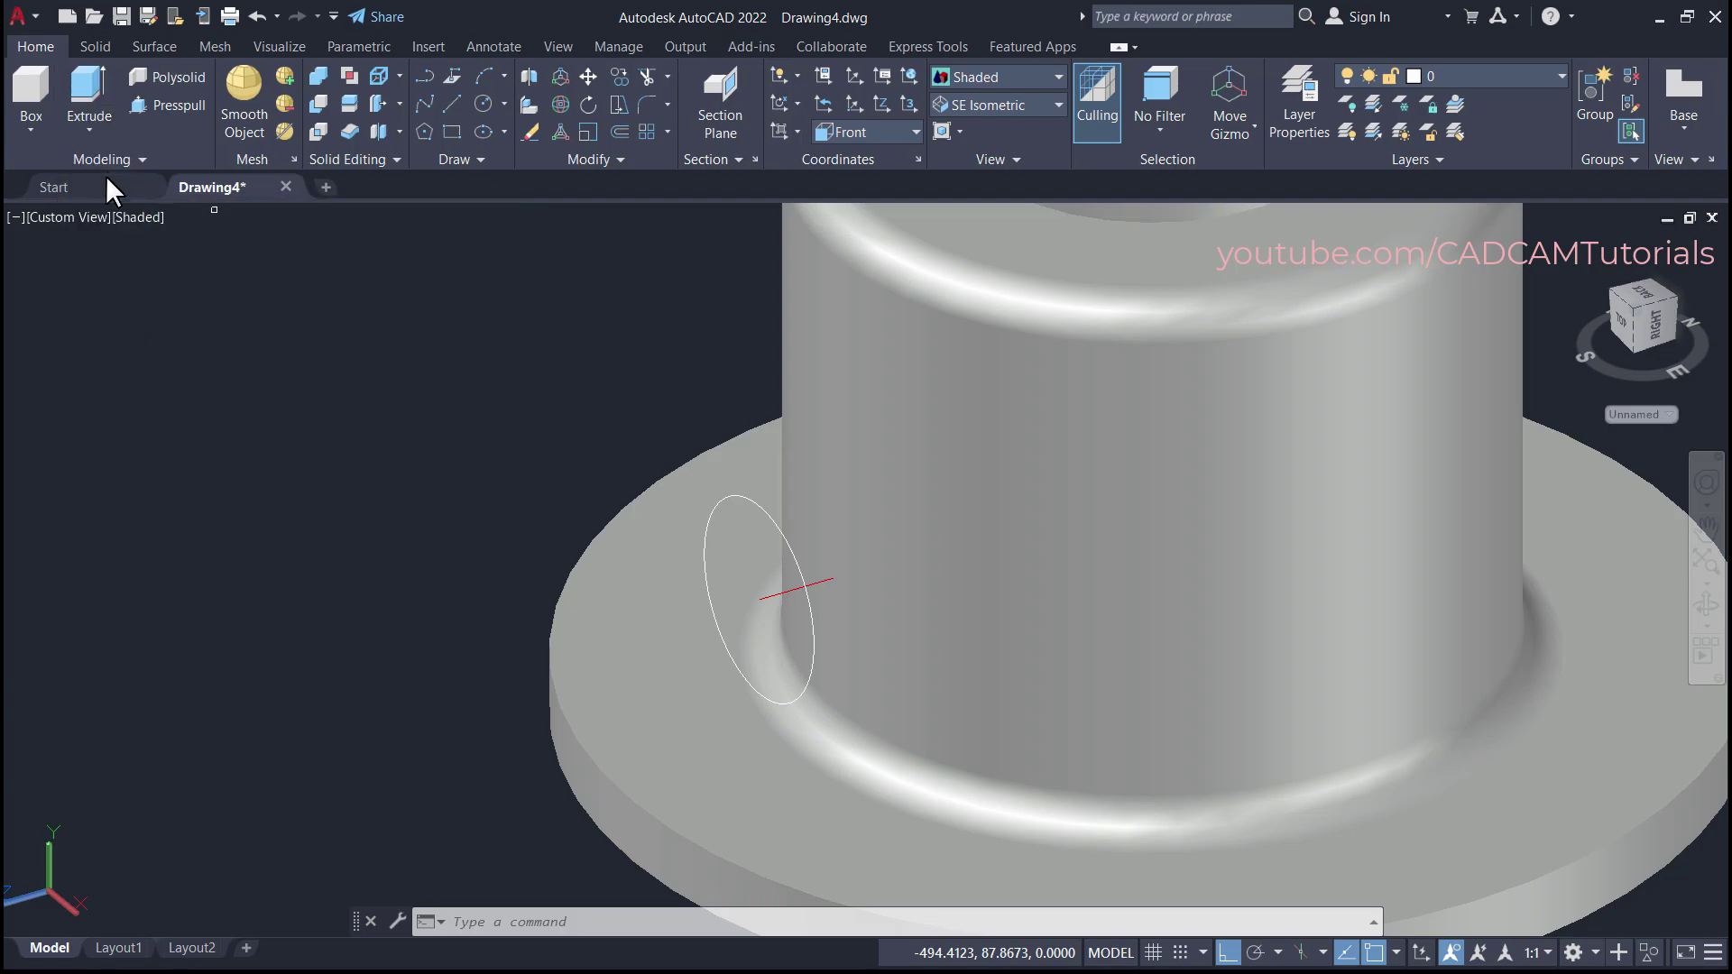
click(730, 497)
key(Return)
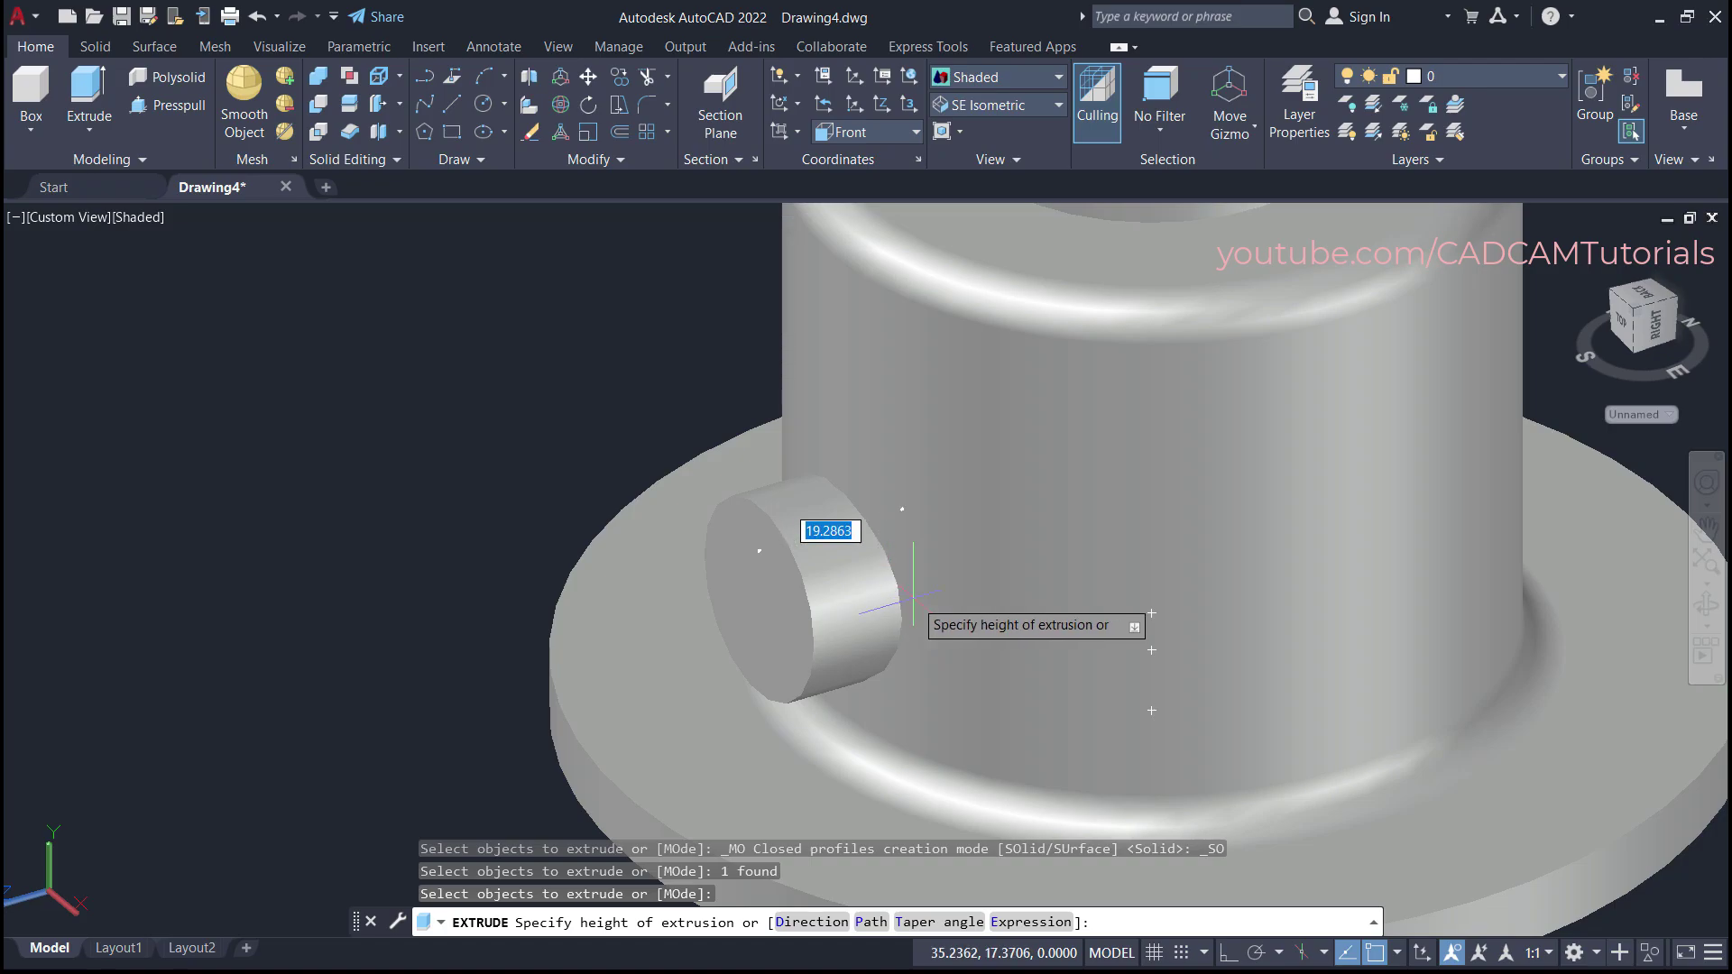
key(Return)
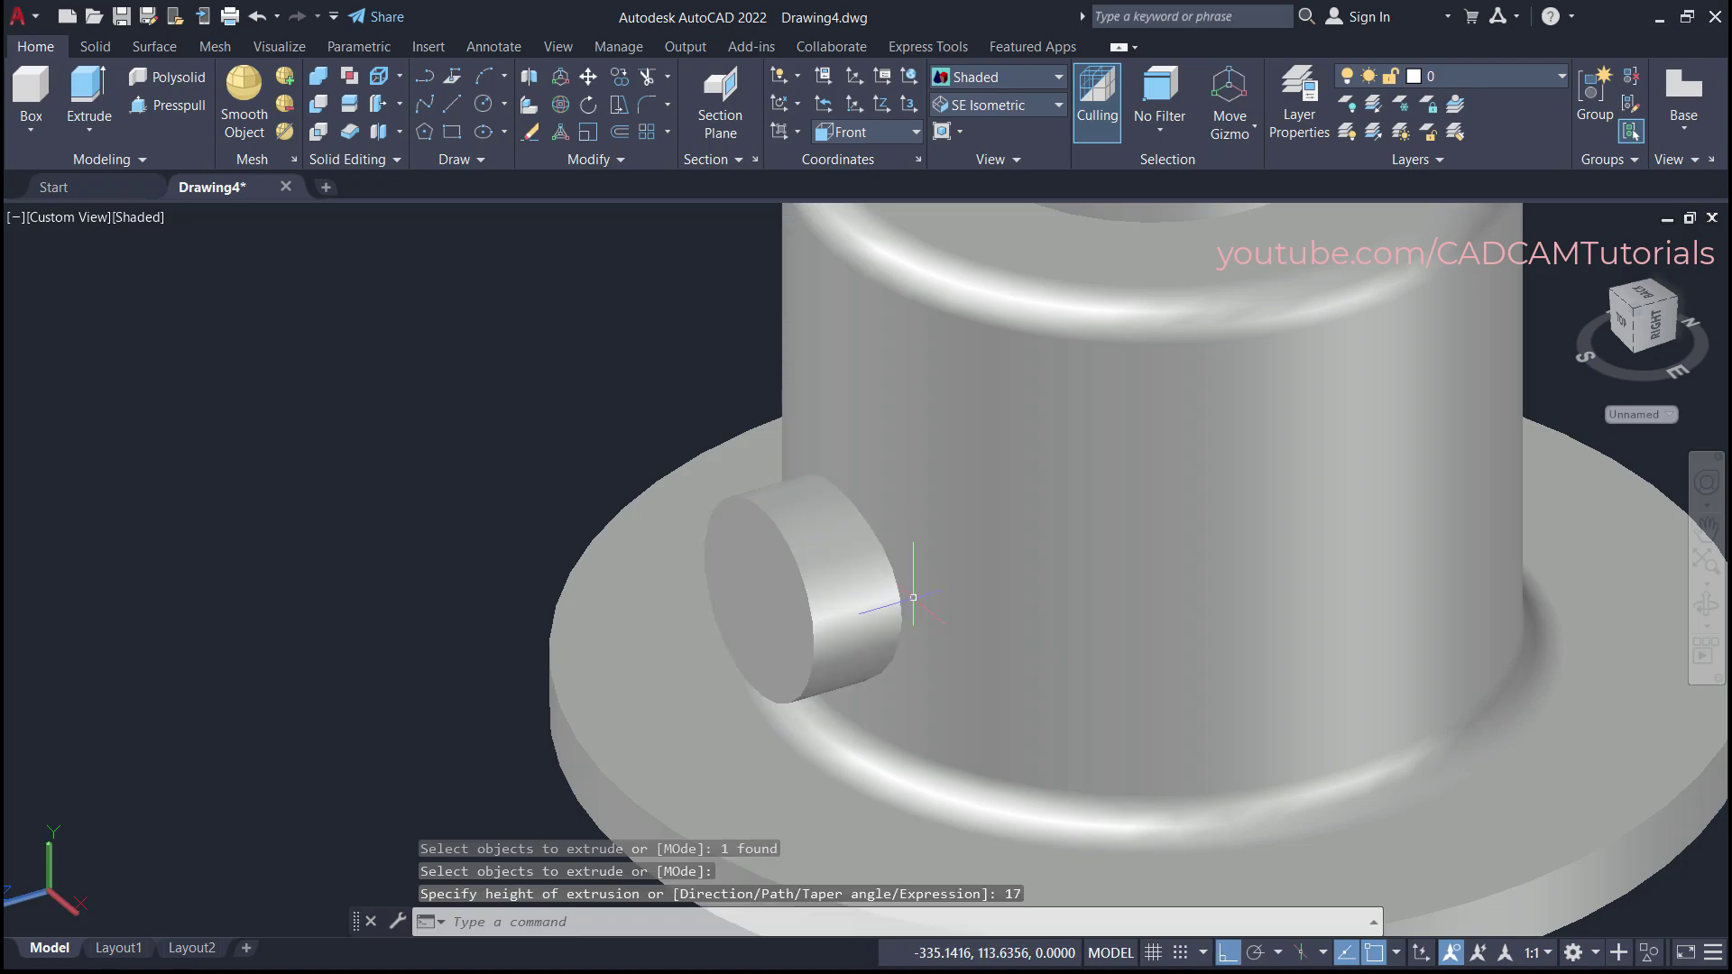
scroll(1109, 580, down, 5)
shift+middle_drag(932, 545, 862, 456)
scroll(1113, 619, up, 4)
shift+middle_drag(1113, 619, 982, 679)
scroll(823, 658, down, 5)
drag(824, 658, 1098, 881)
key(Escape)
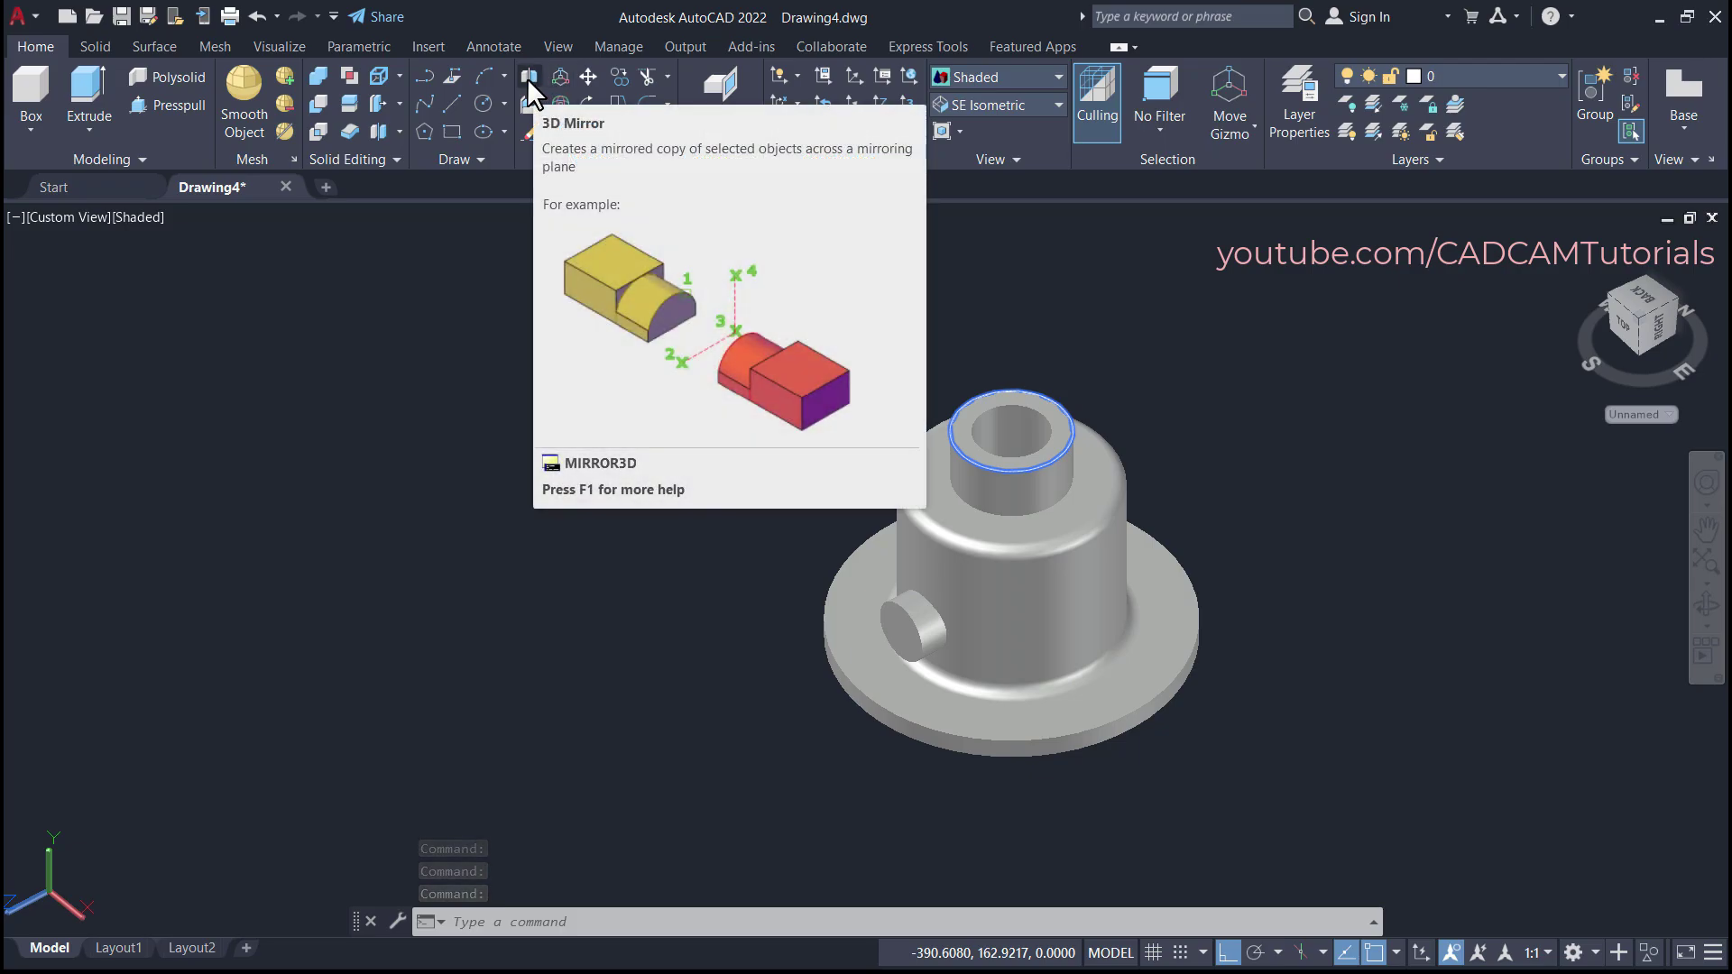
- 3D-mirror the boss across an XY plane through the hub centre, keeping the original
click(915, 631)
key(Return)
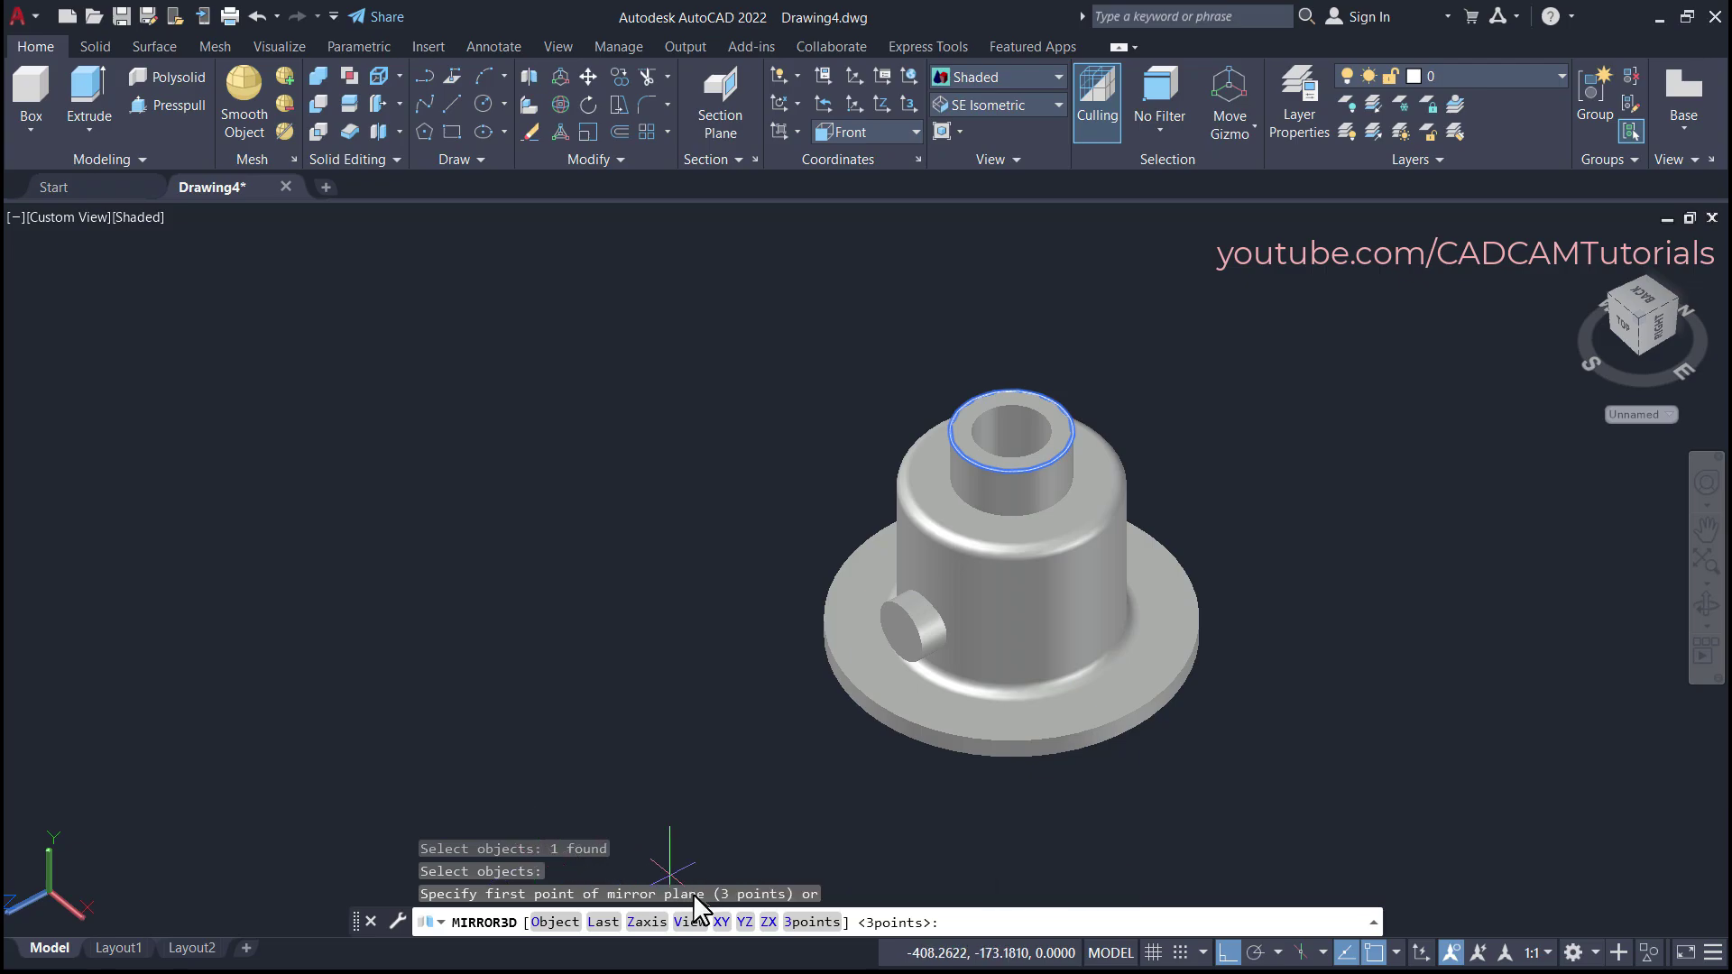
click(721, 923)
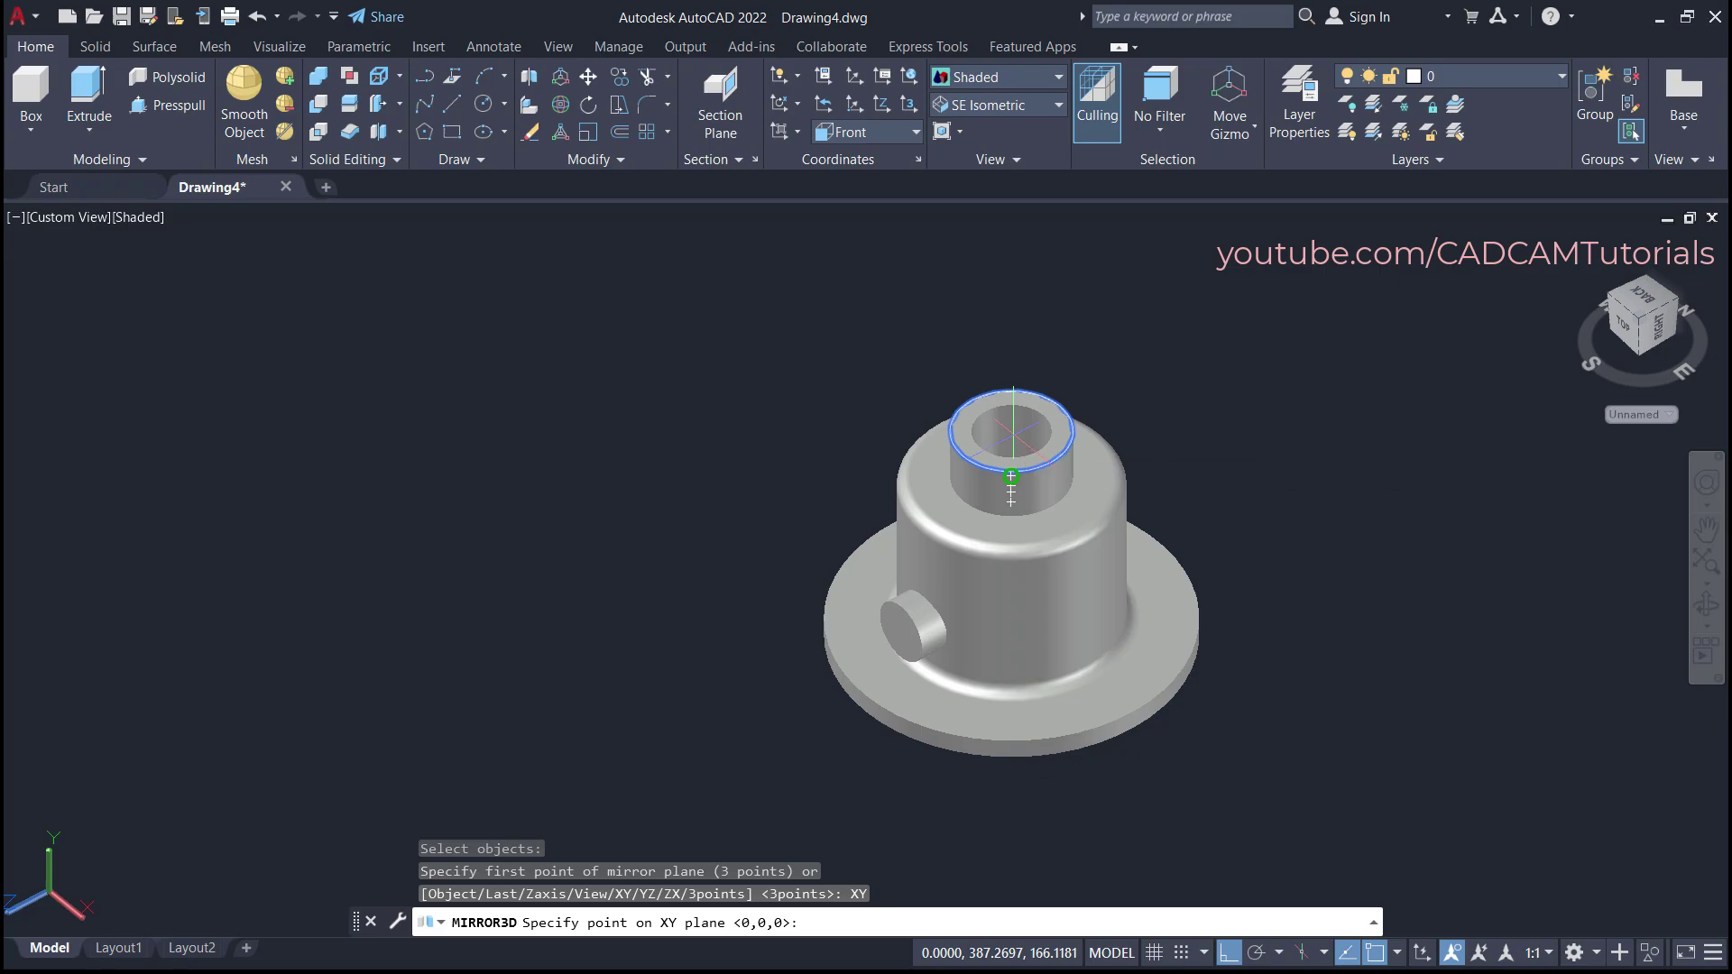
click(1012, 476)
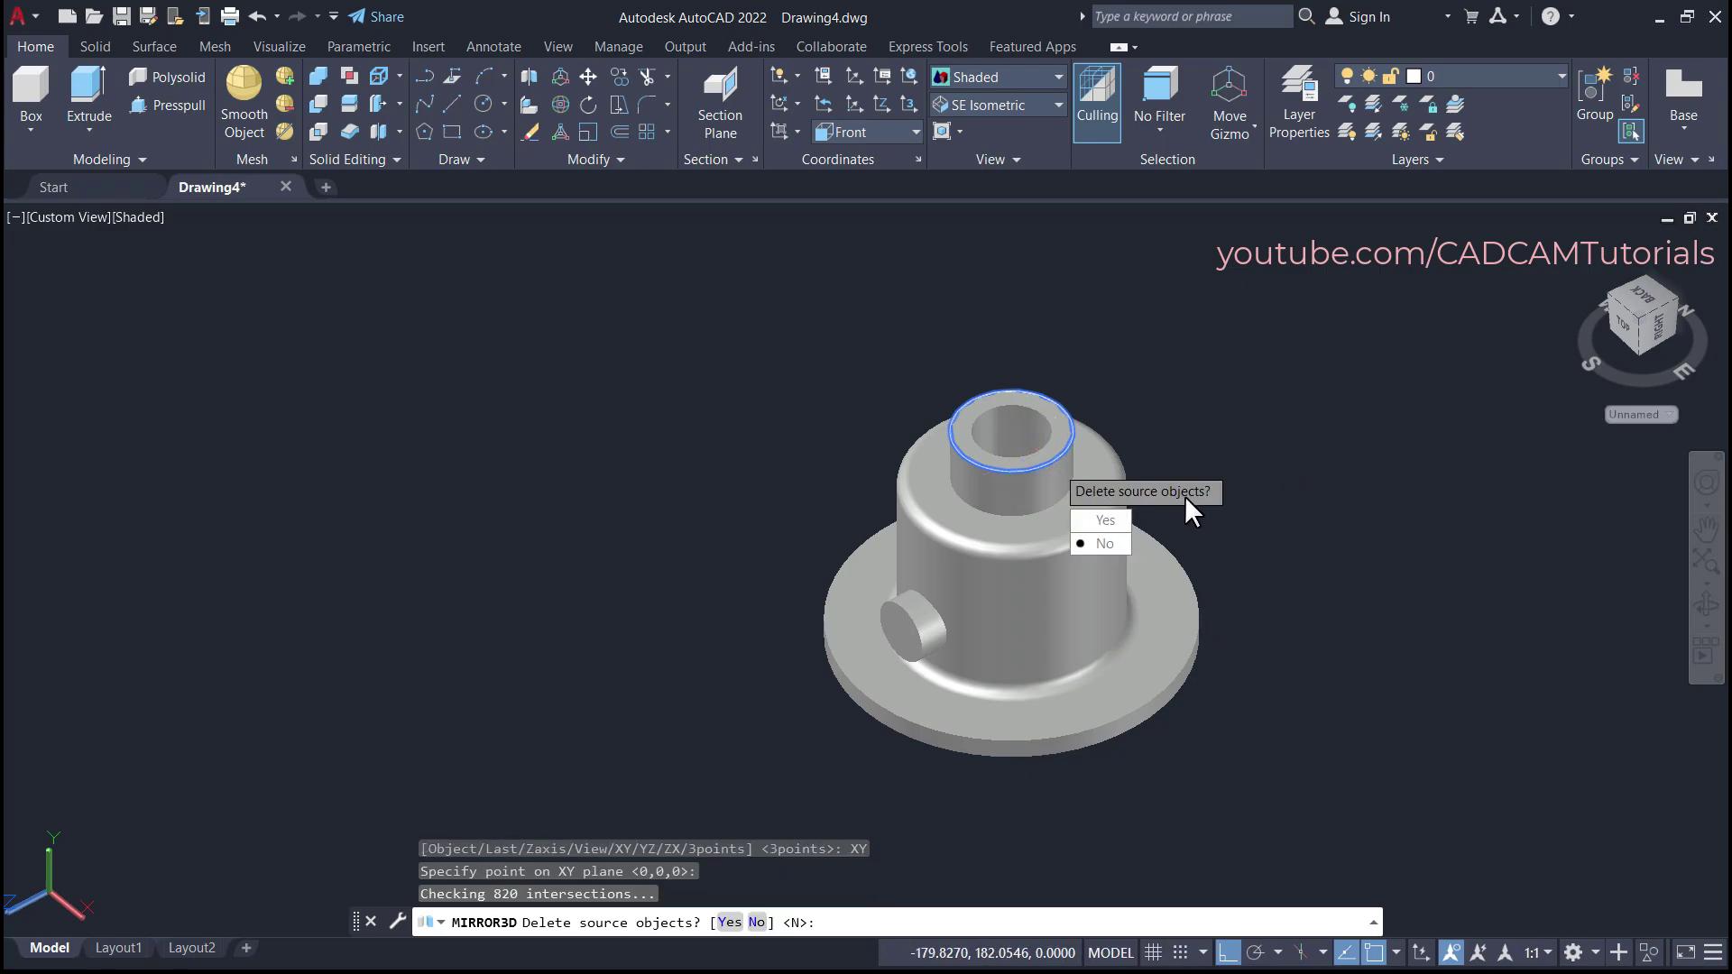
click(1105, 543)
shift+middle_drag(1230, 607, 1192, 624)
key(alt+Tab)
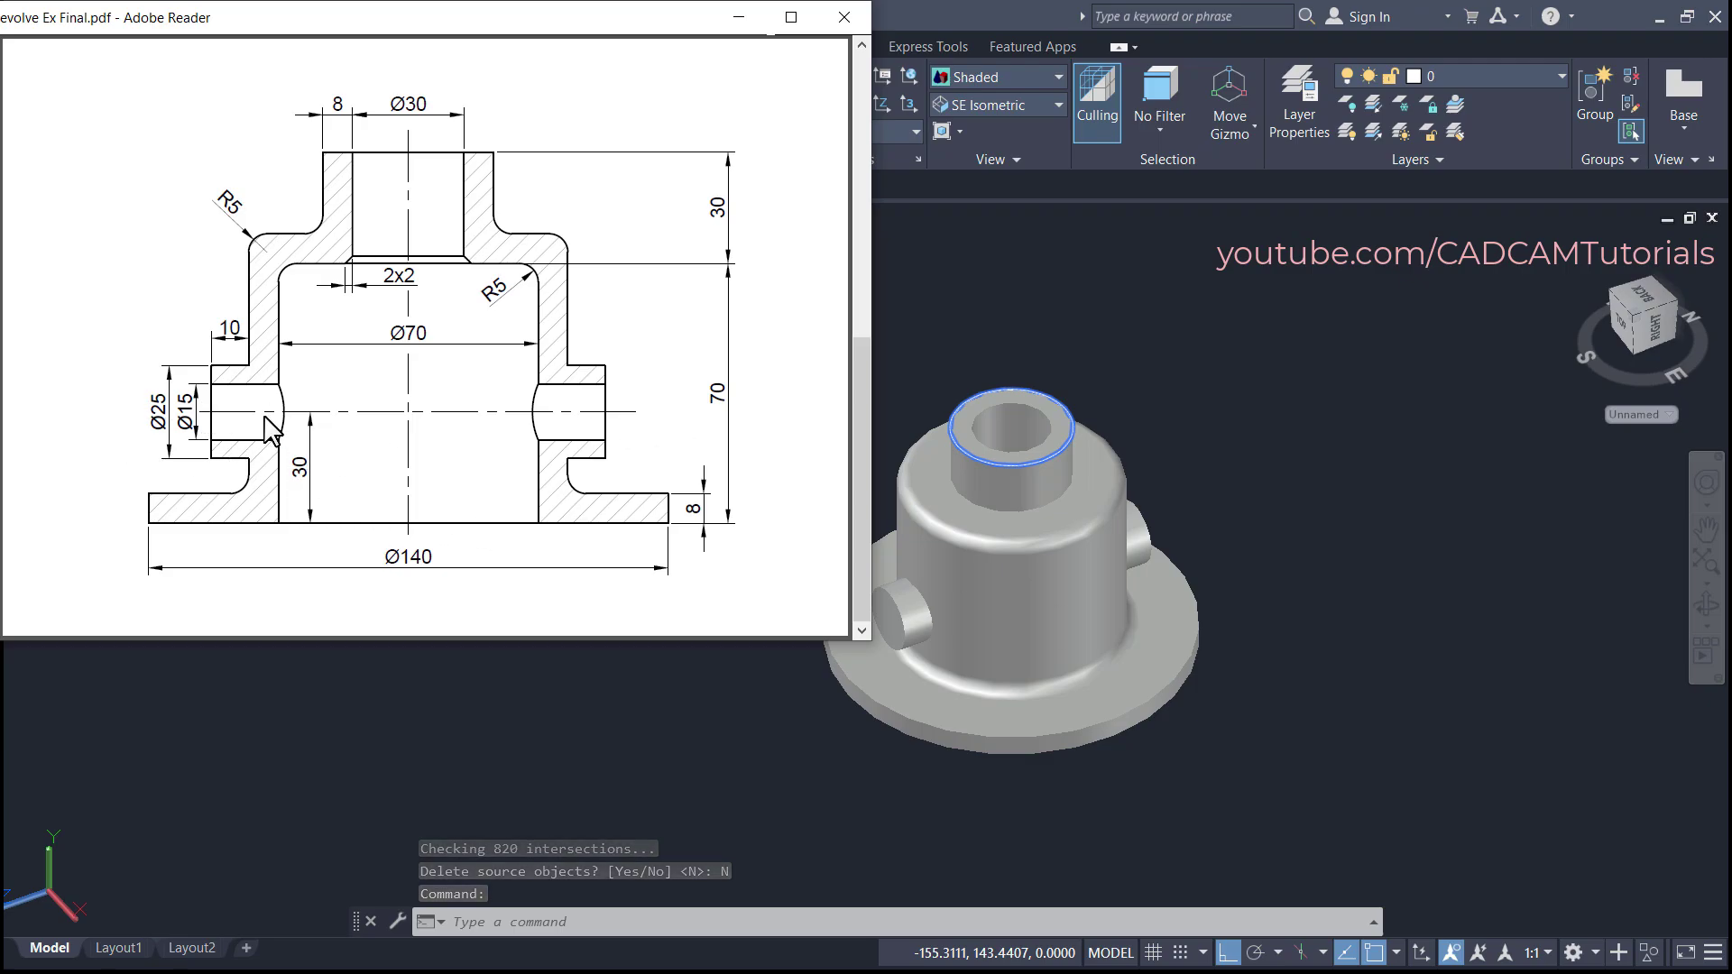
key(alt+Tab)
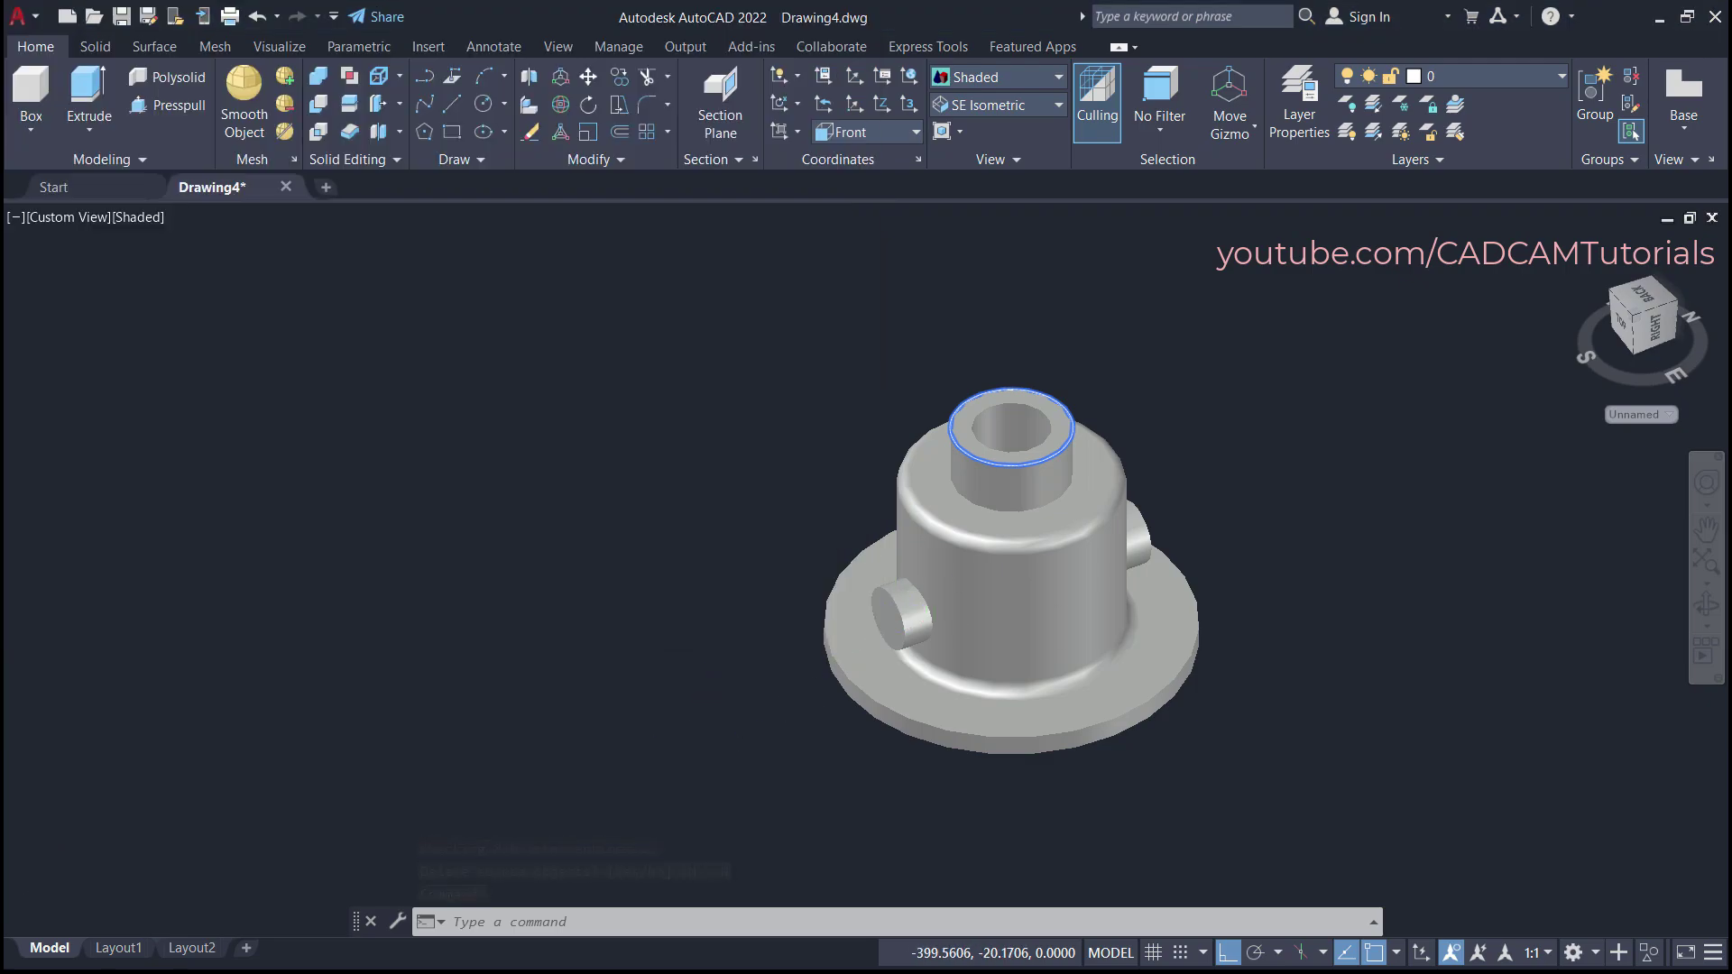
scroll(839, 602, up, 6)
scroll(632, 601, down, 6)
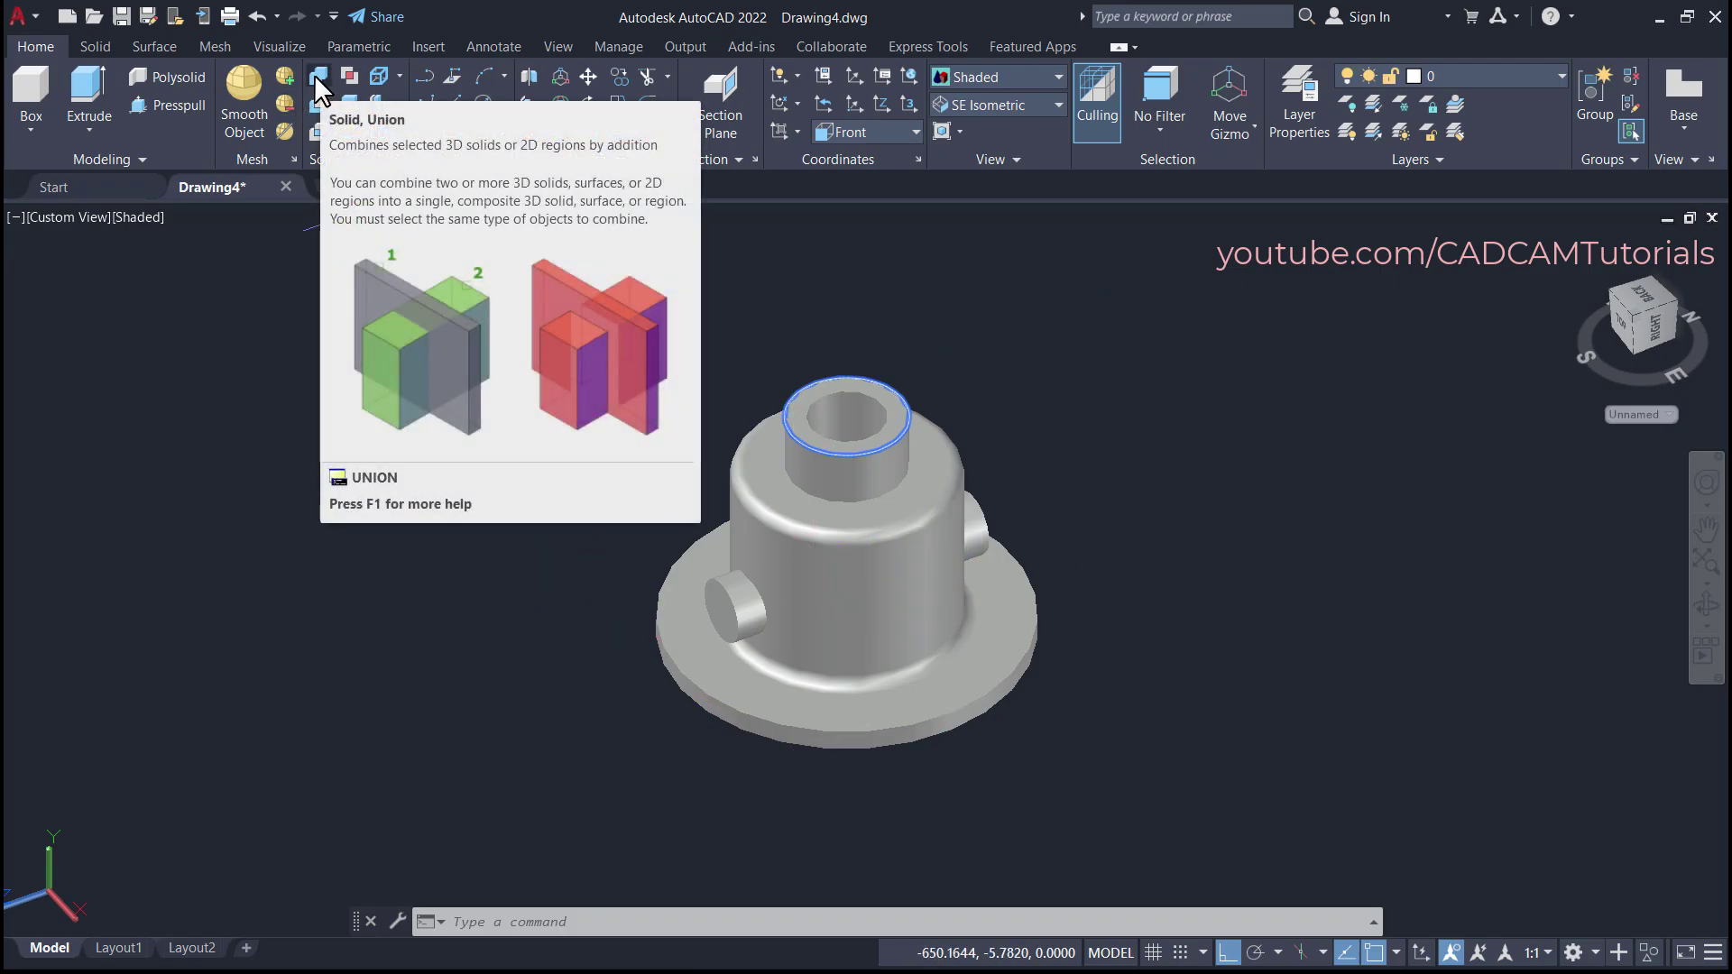
- Union the hub and both side bosses by window-selecting all solids
click(316, 78)
click(1072, 343)
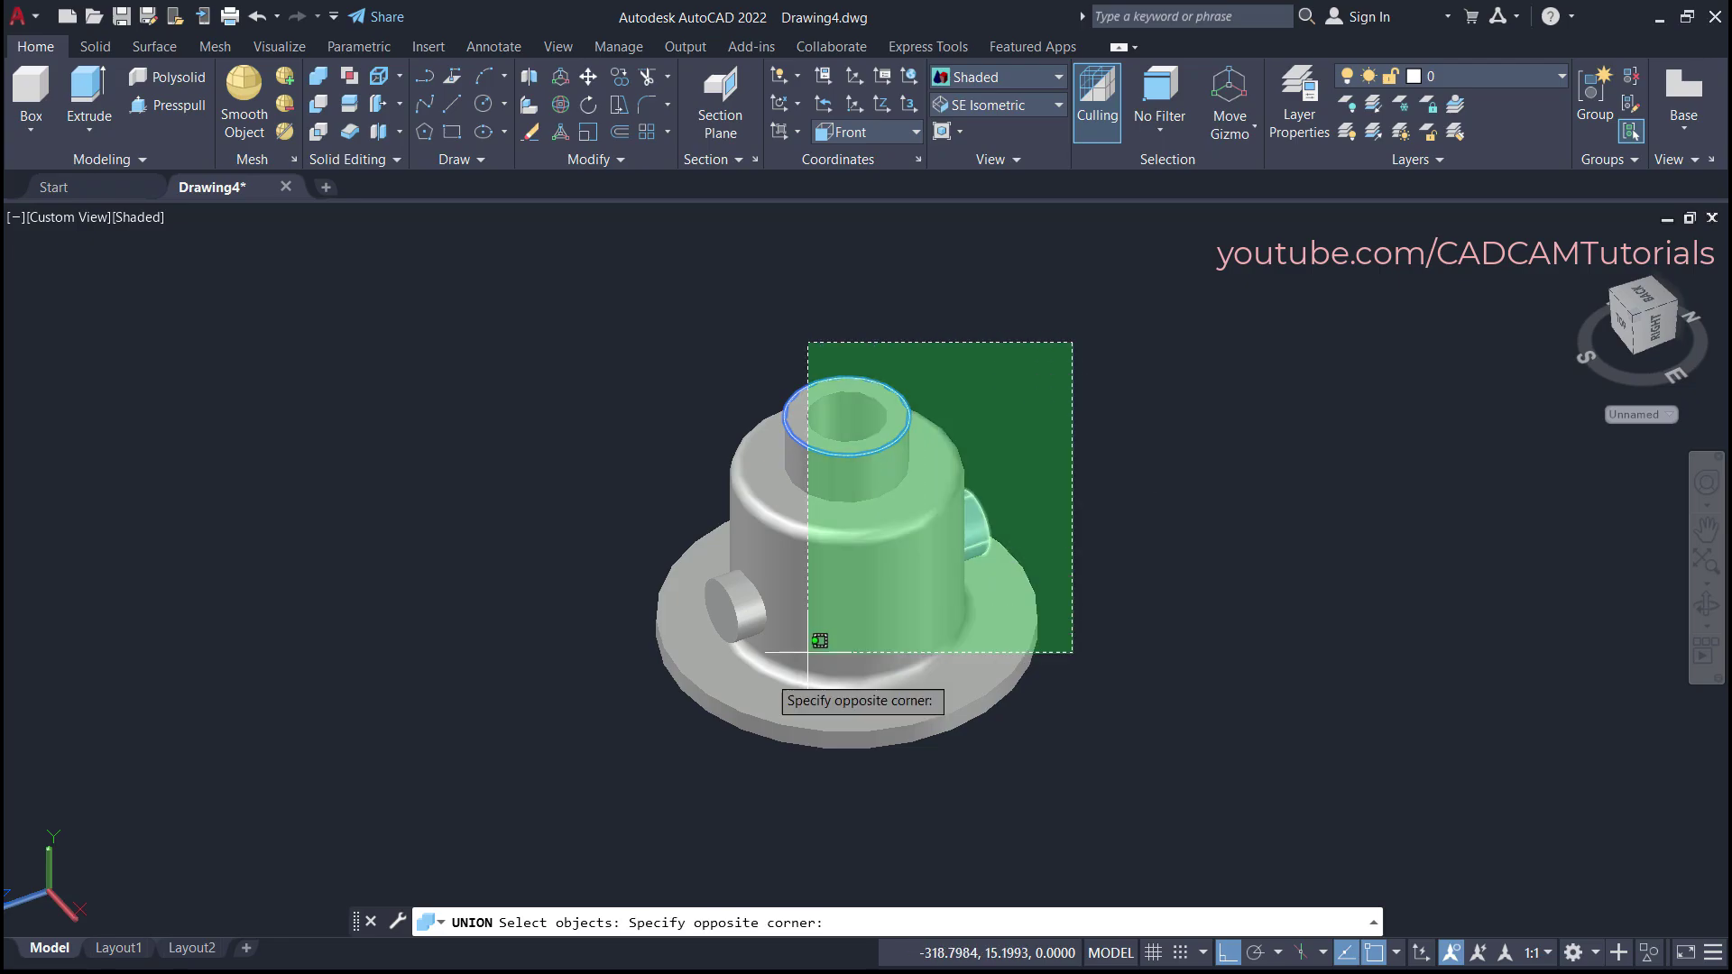
click(551, 821)
key(Return)
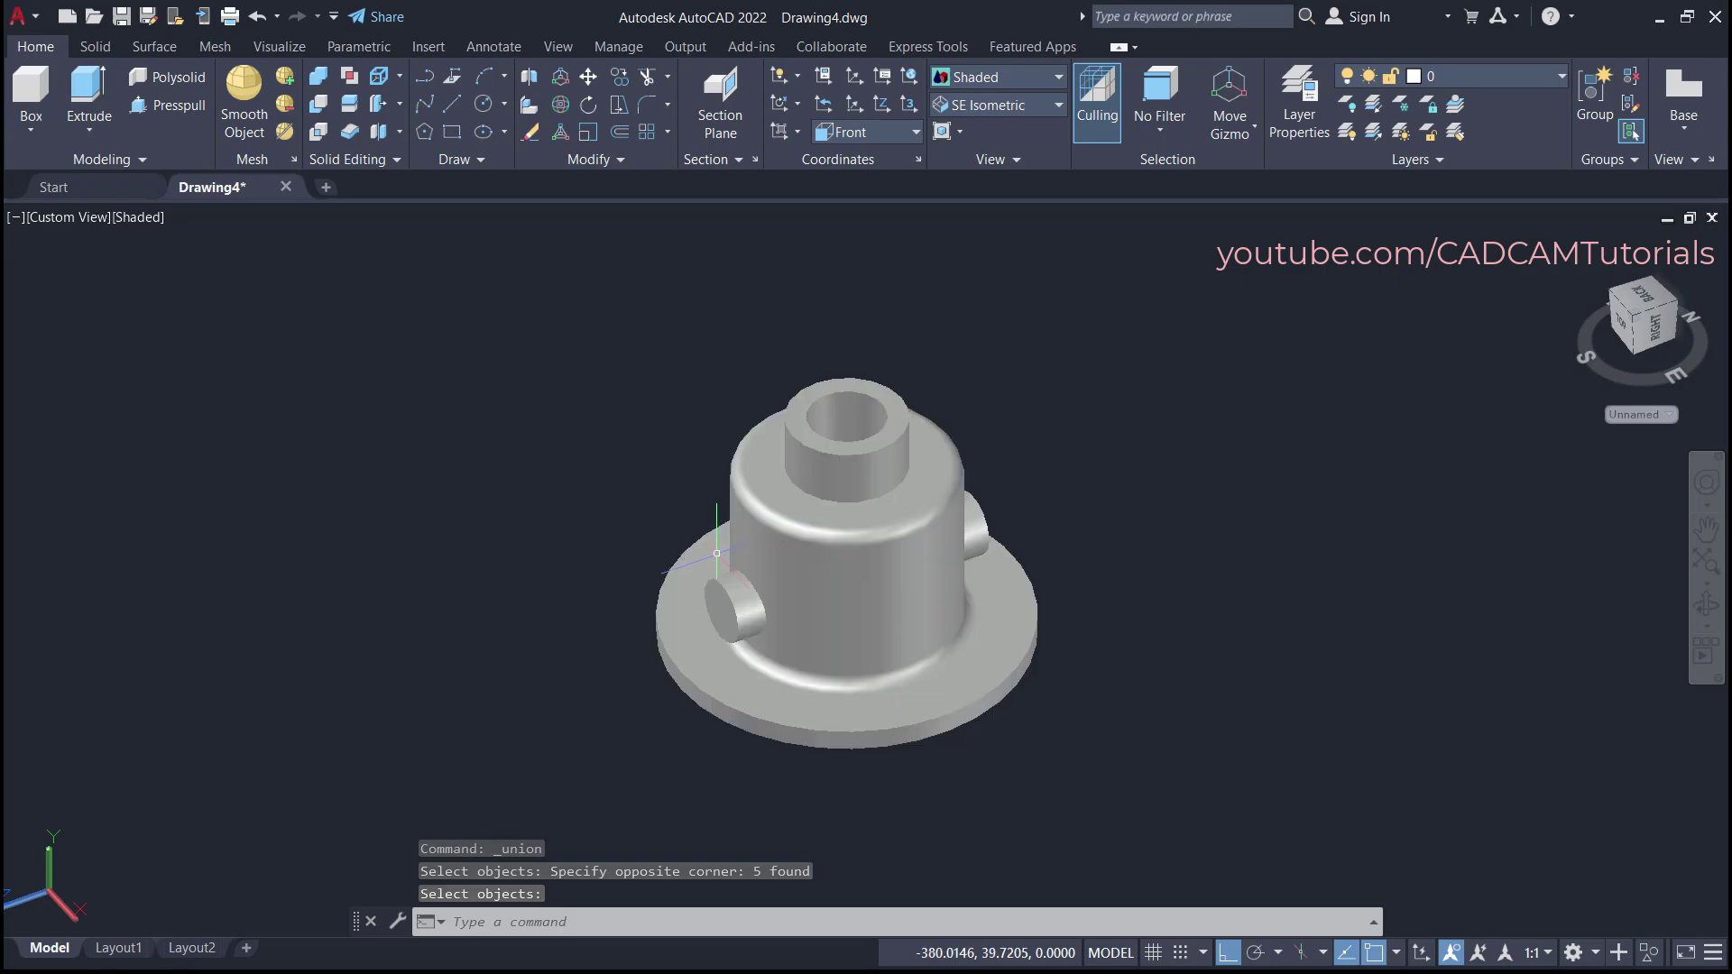
scroll(632, 631, up, 6)
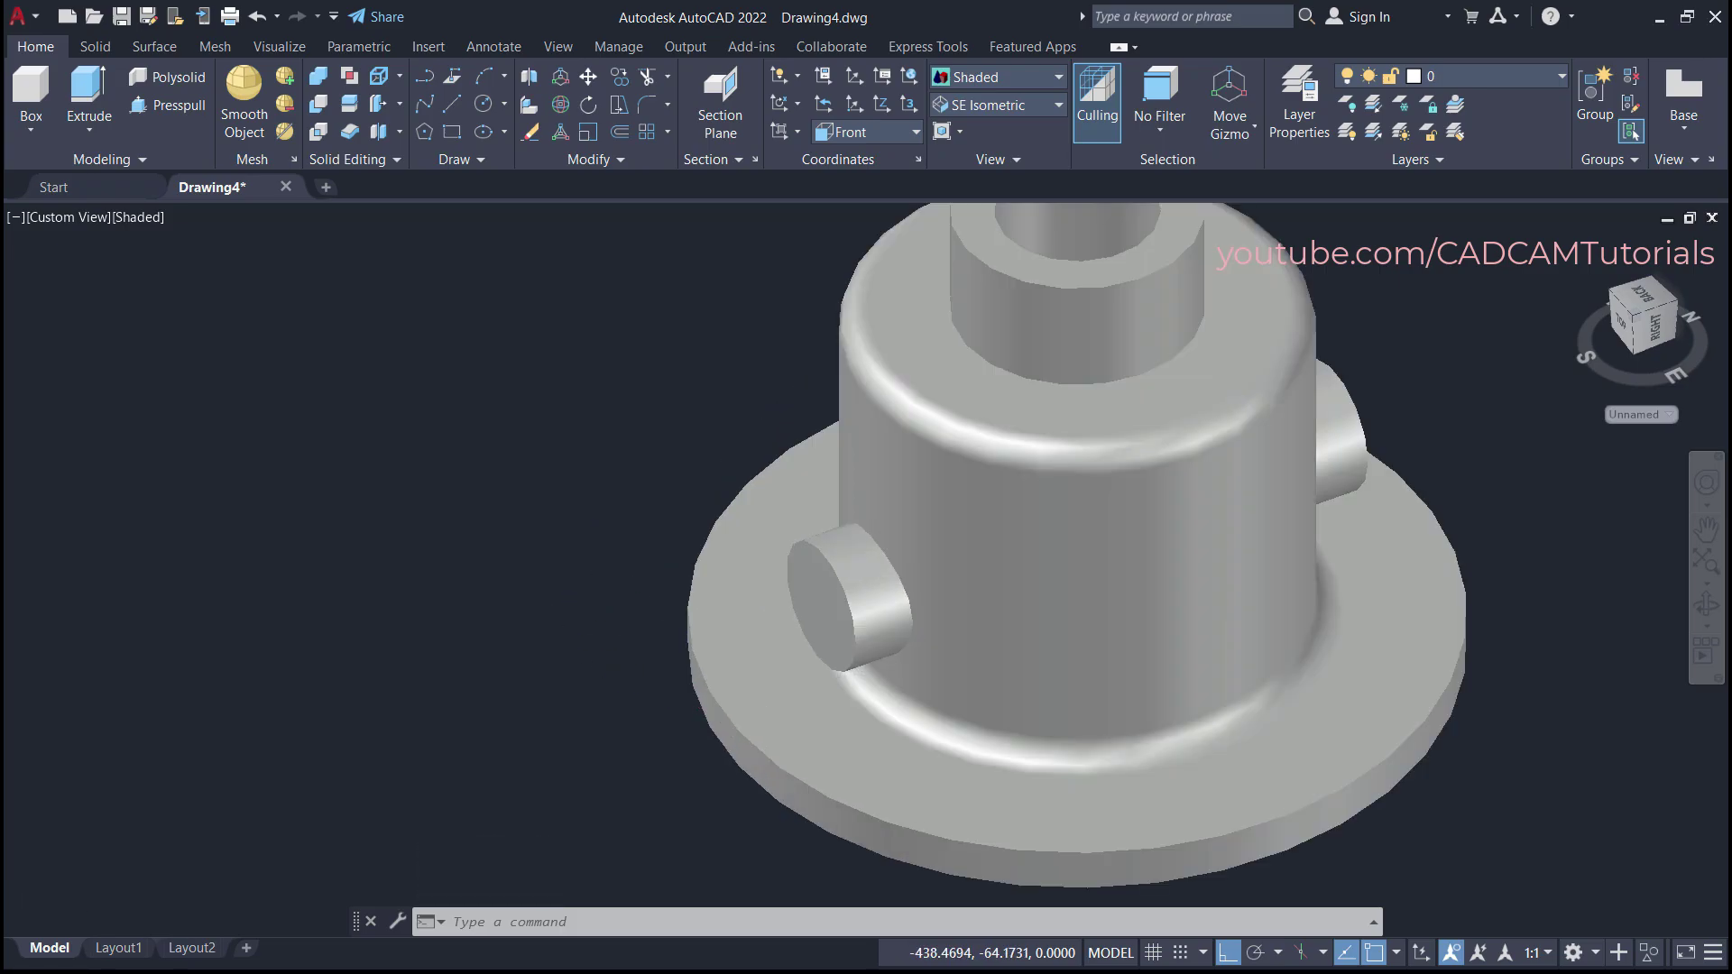
- Zoom to the side boss and draw a radius 7.5 circle at its end-face centre
middle_drag(666, 678, 734, 696)
scroll(743, 688, up, 2)
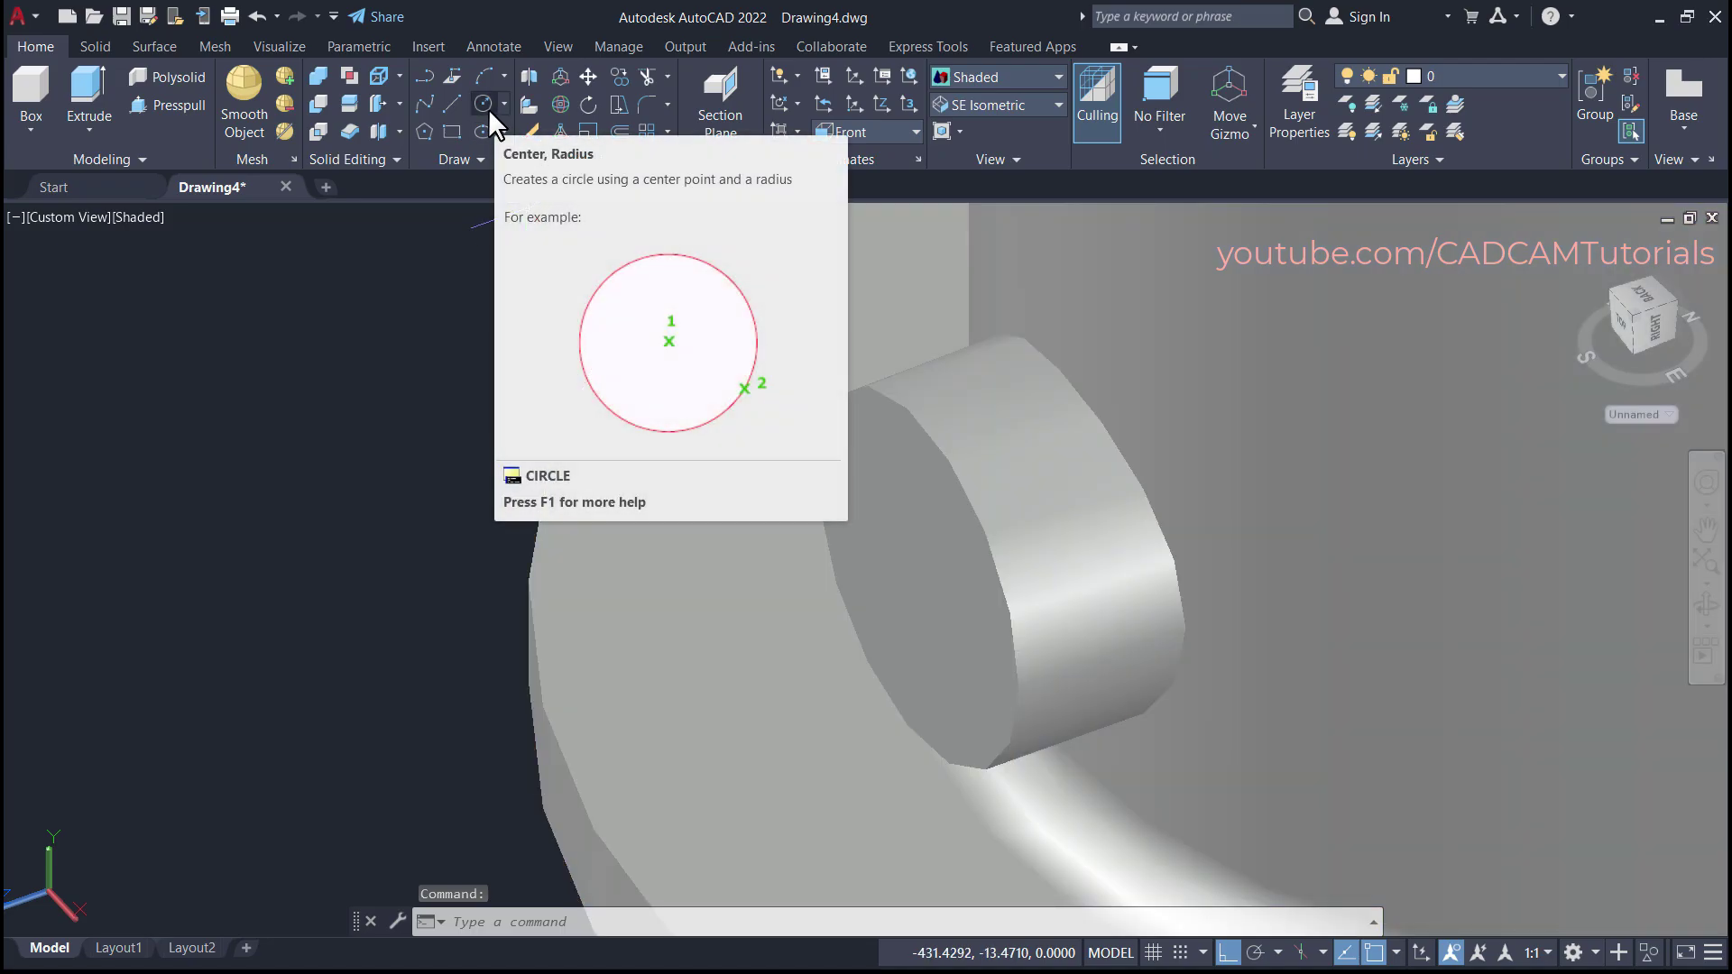
click(488, 106)
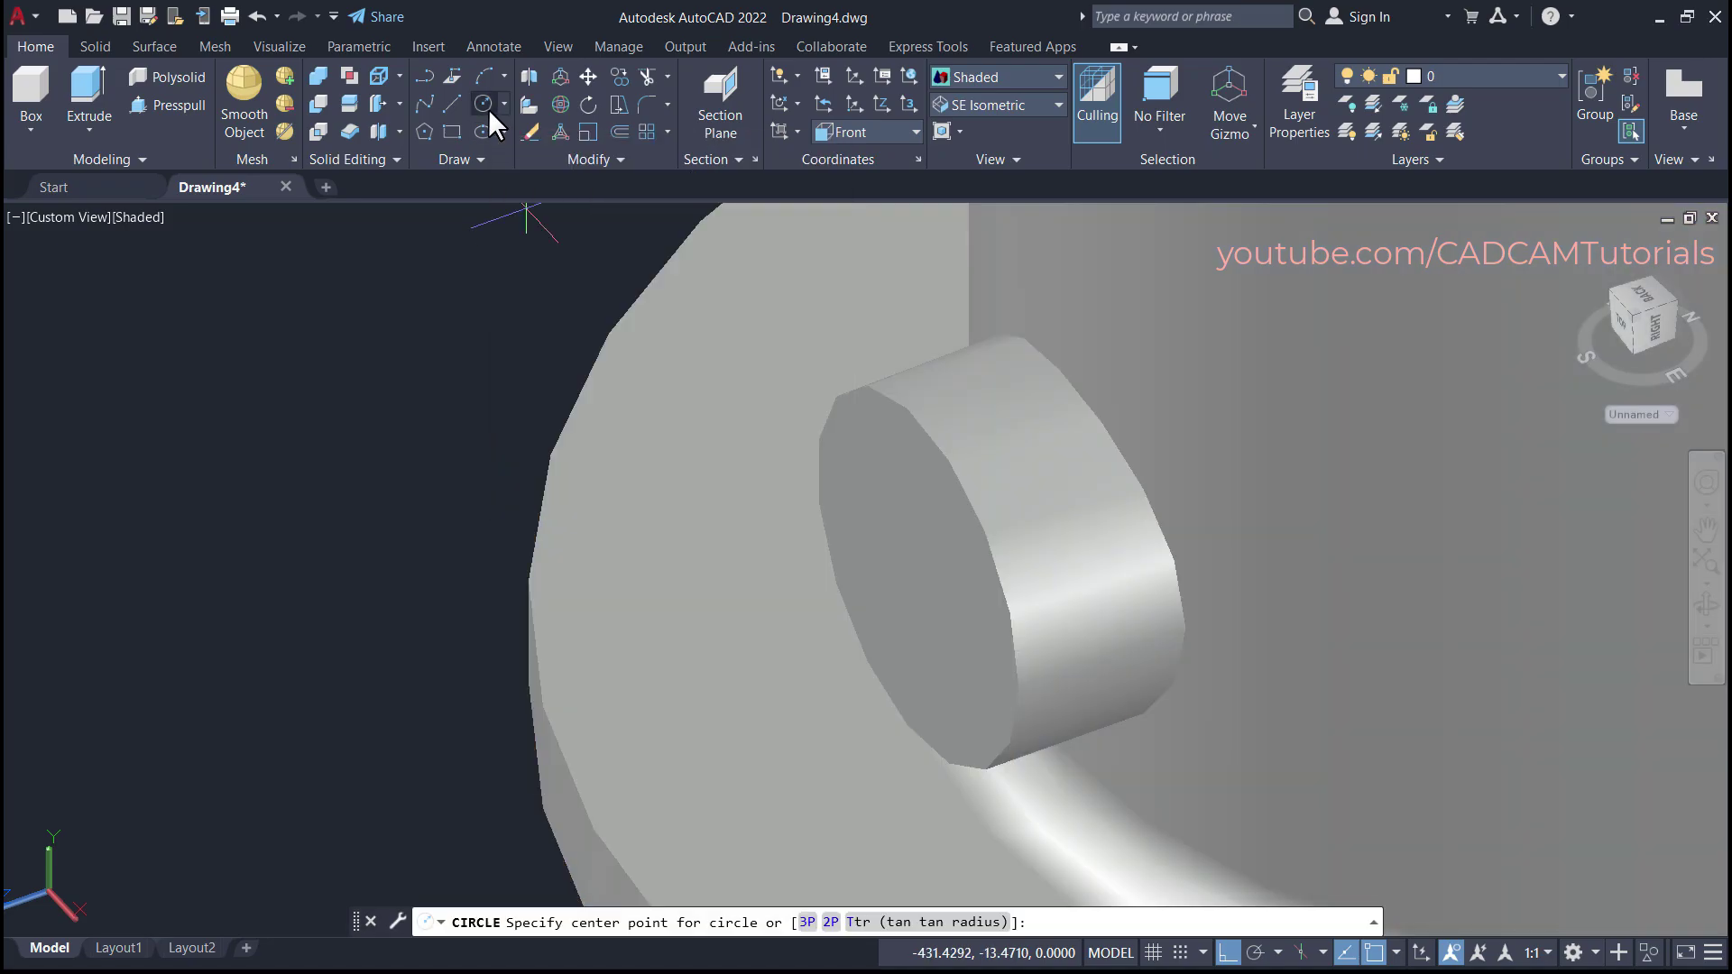
click(917, 577)
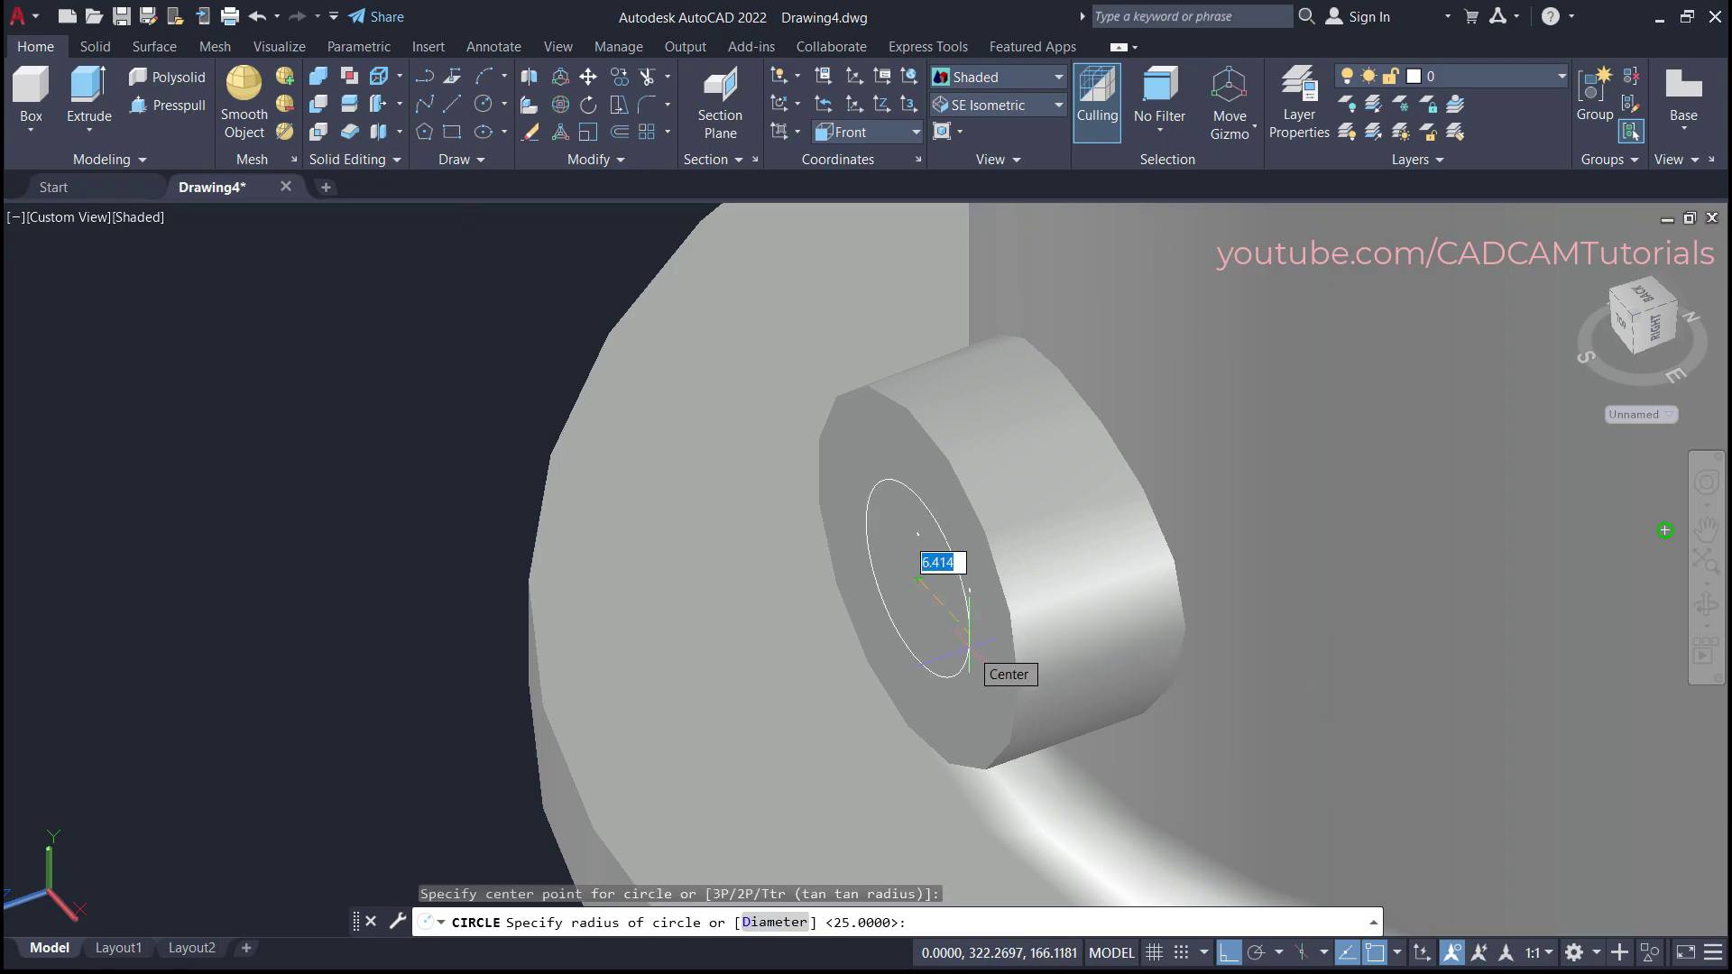
text(7.5)
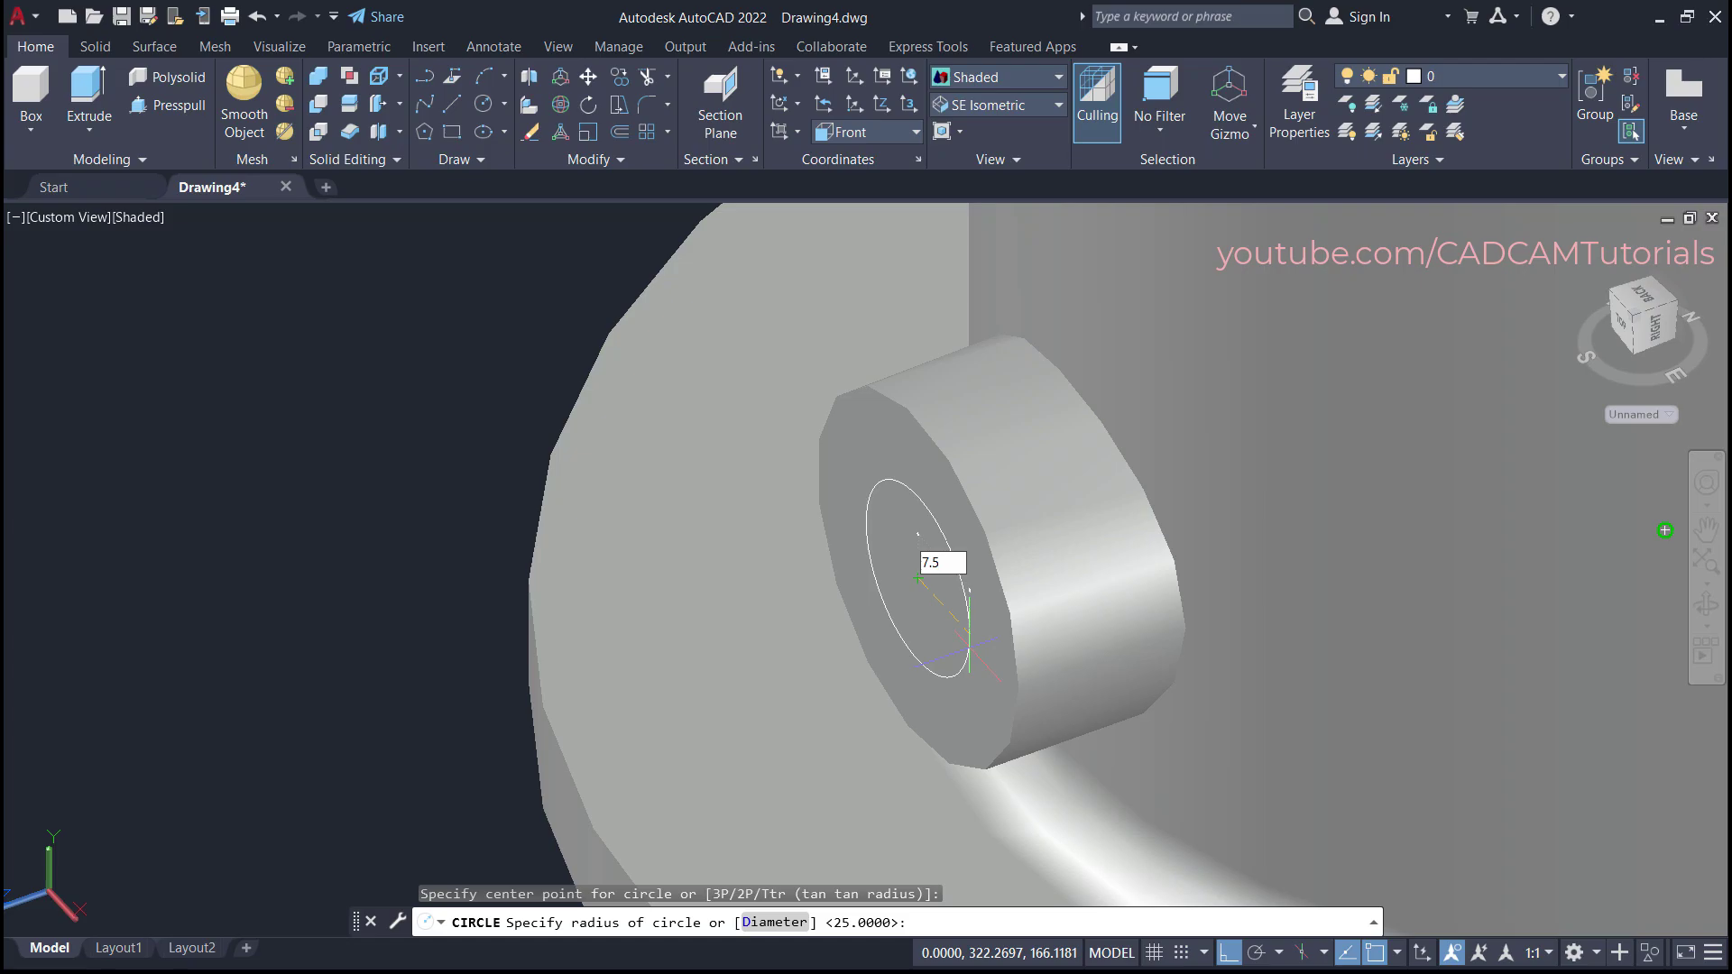
key(Return)
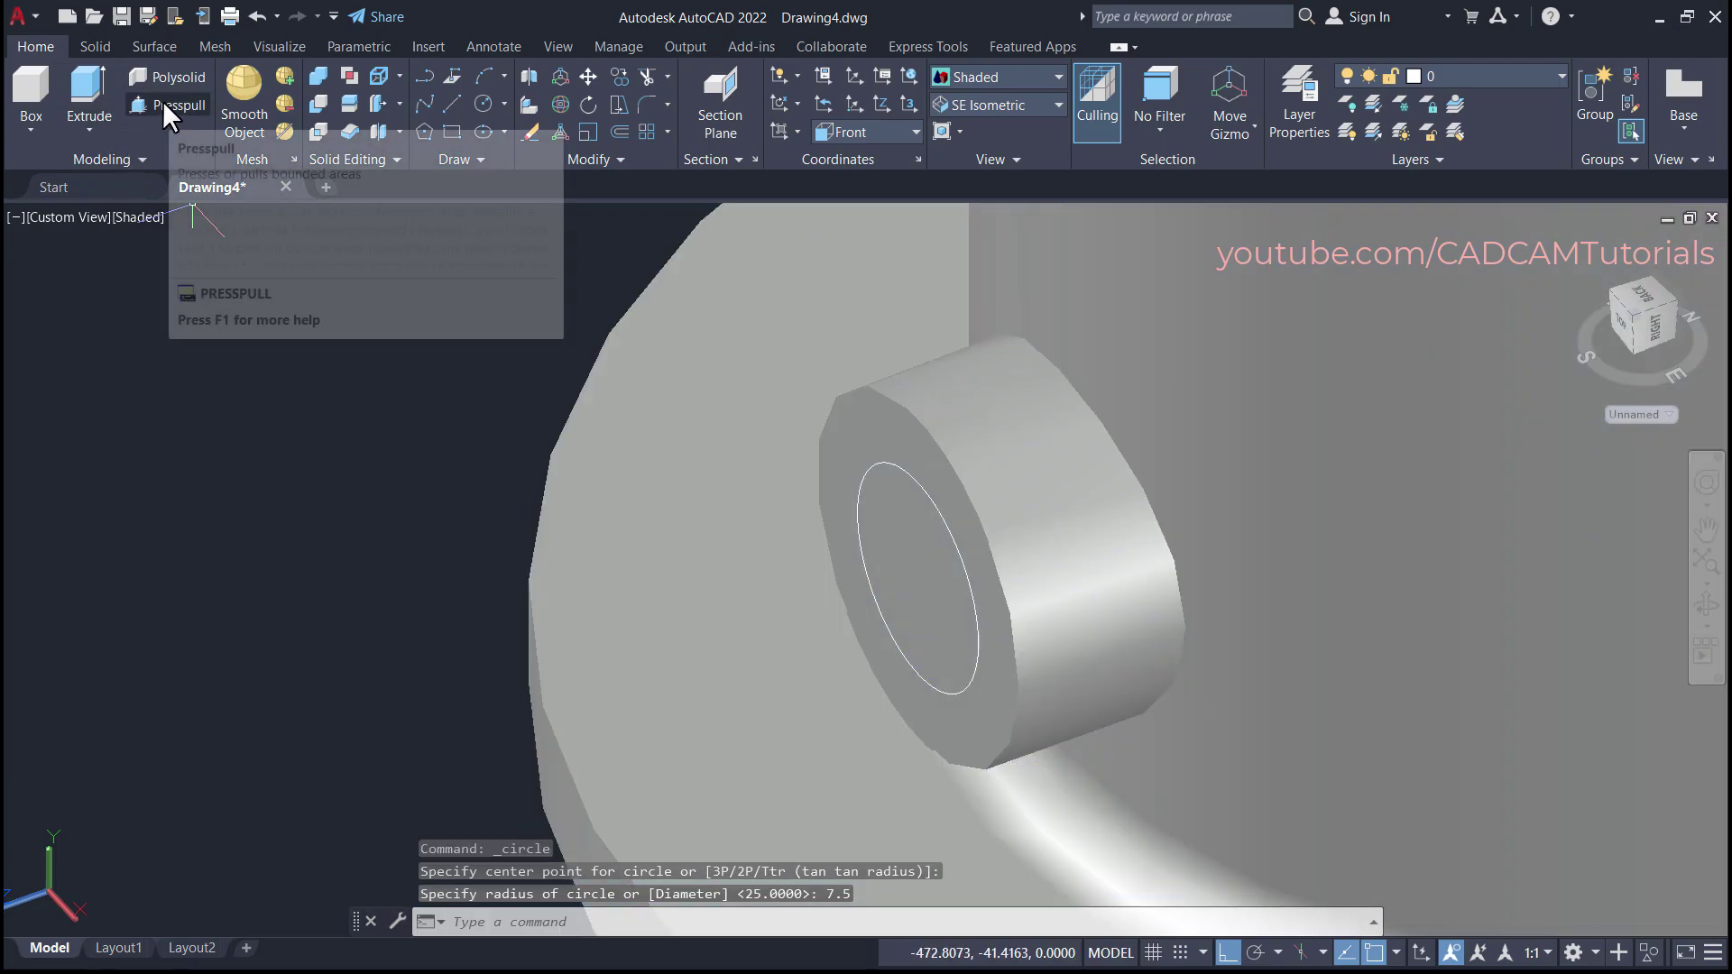
- Press-pull the 7.5-radius circle into the side boss to cut a round hole
click(163, 105)
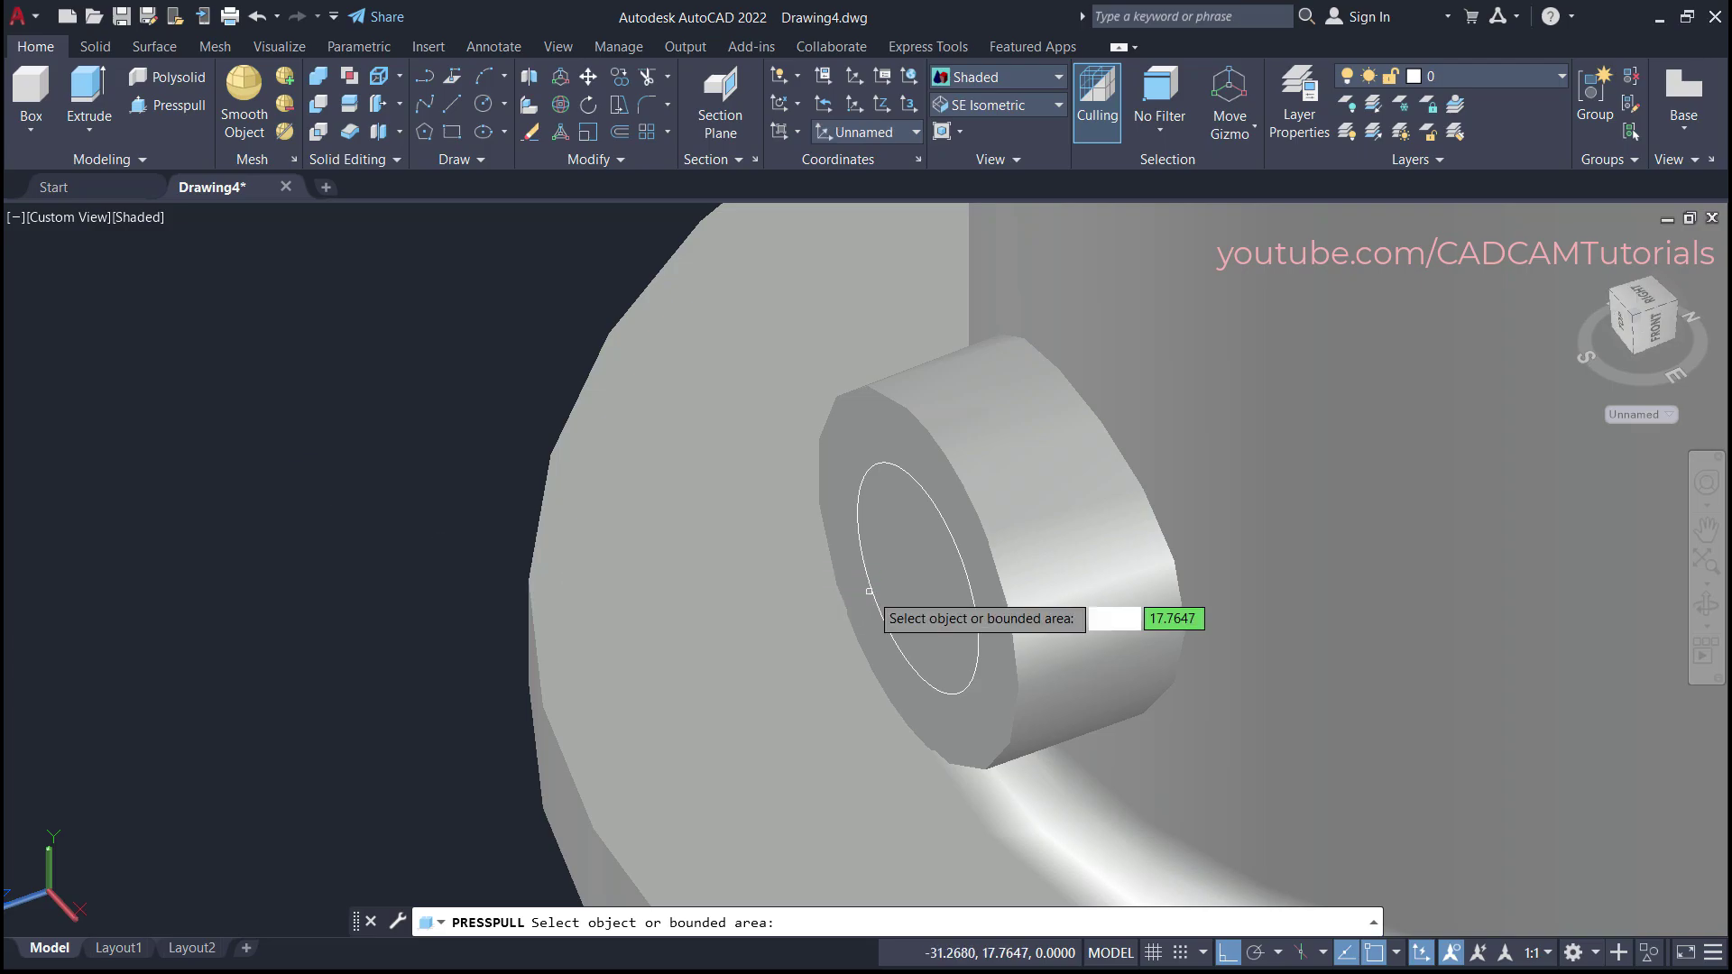
click(920, 600)
scroll(894, 541, down, 8)
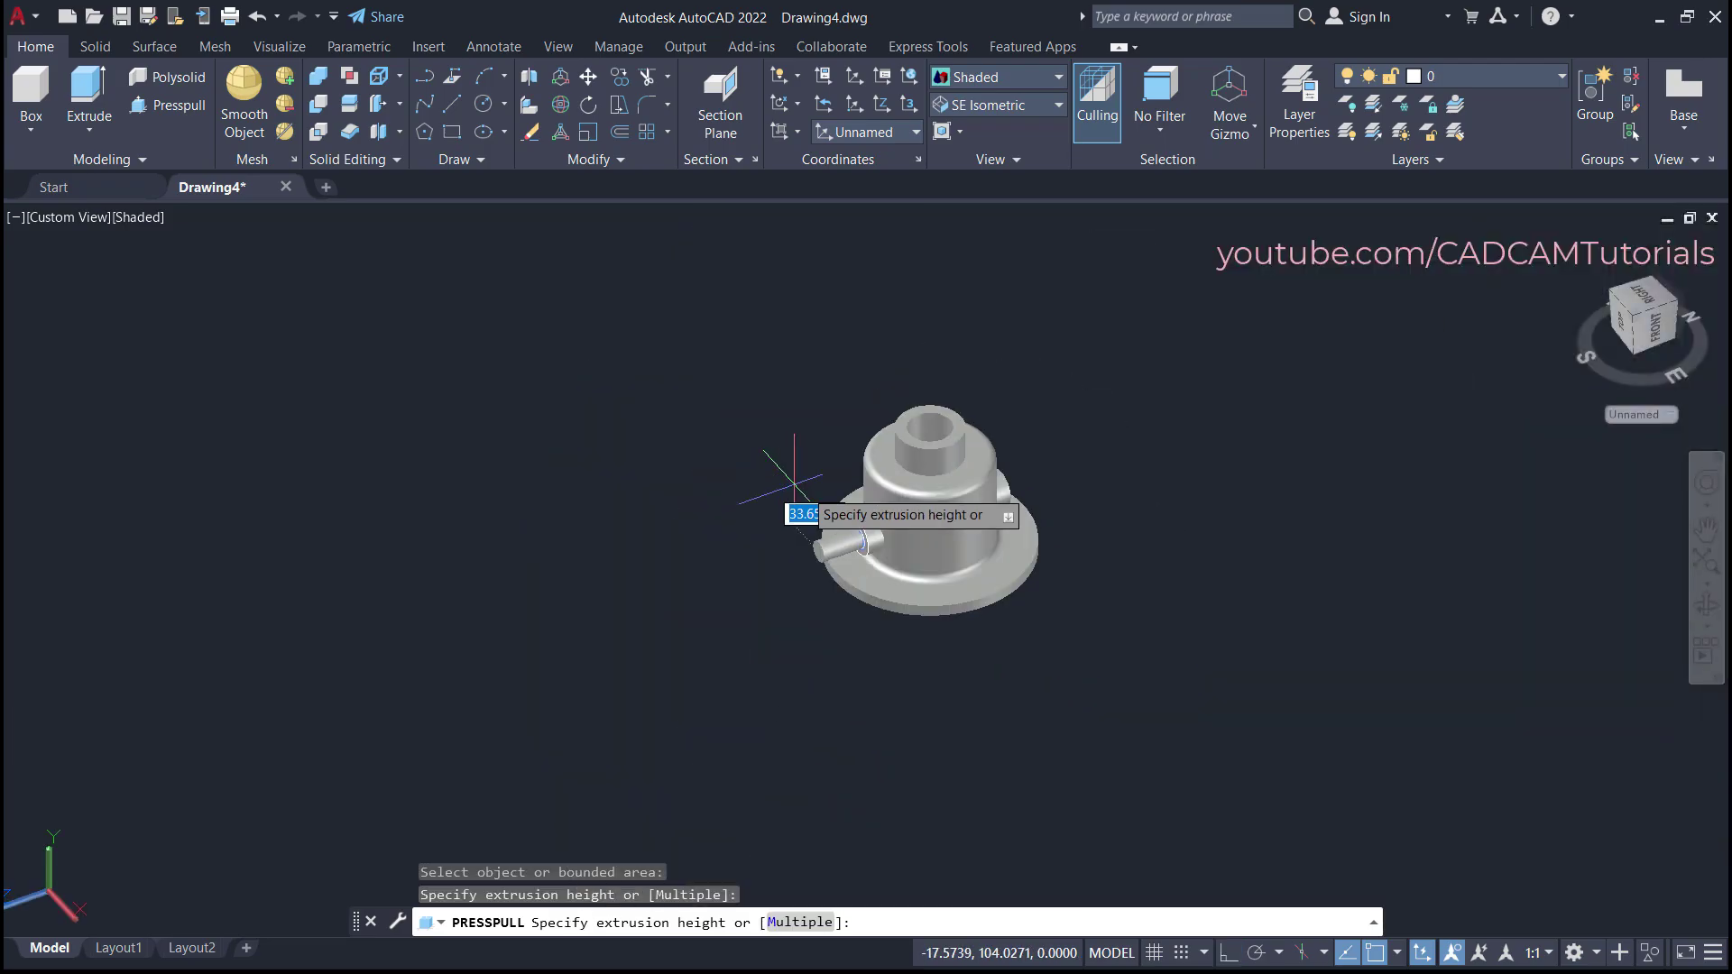
click(1111, 449)
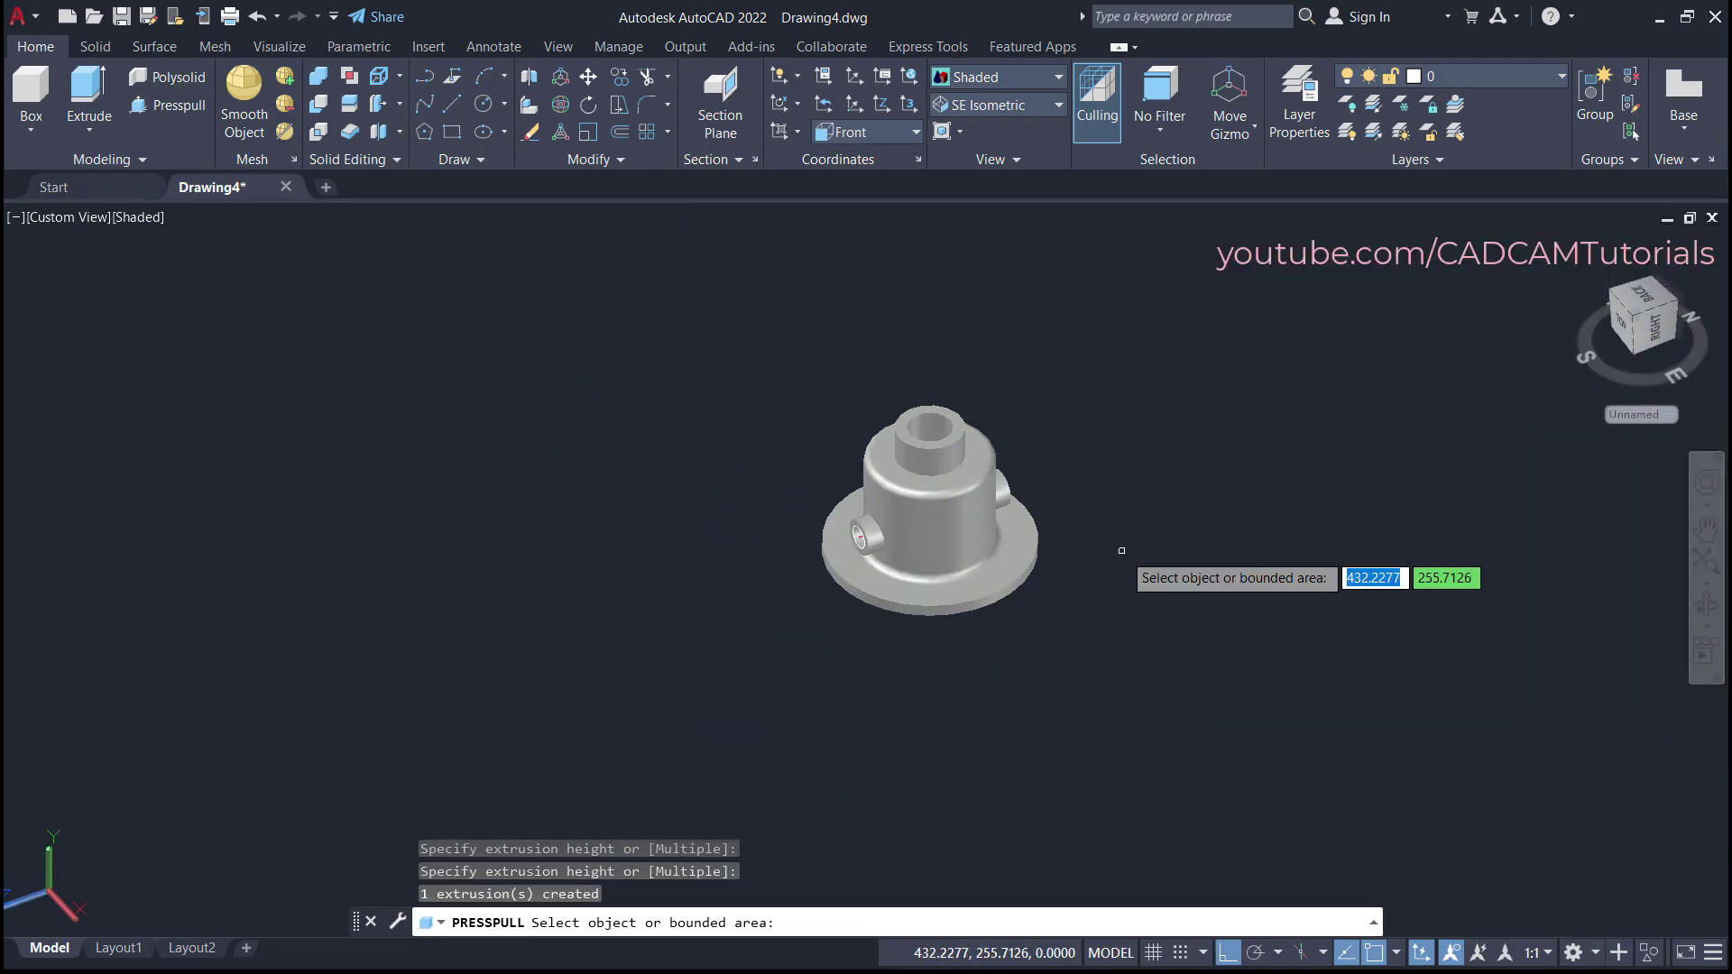
shift+middle_drag(804, 598, 935, 570)
scroll(897, 550, up, 8)
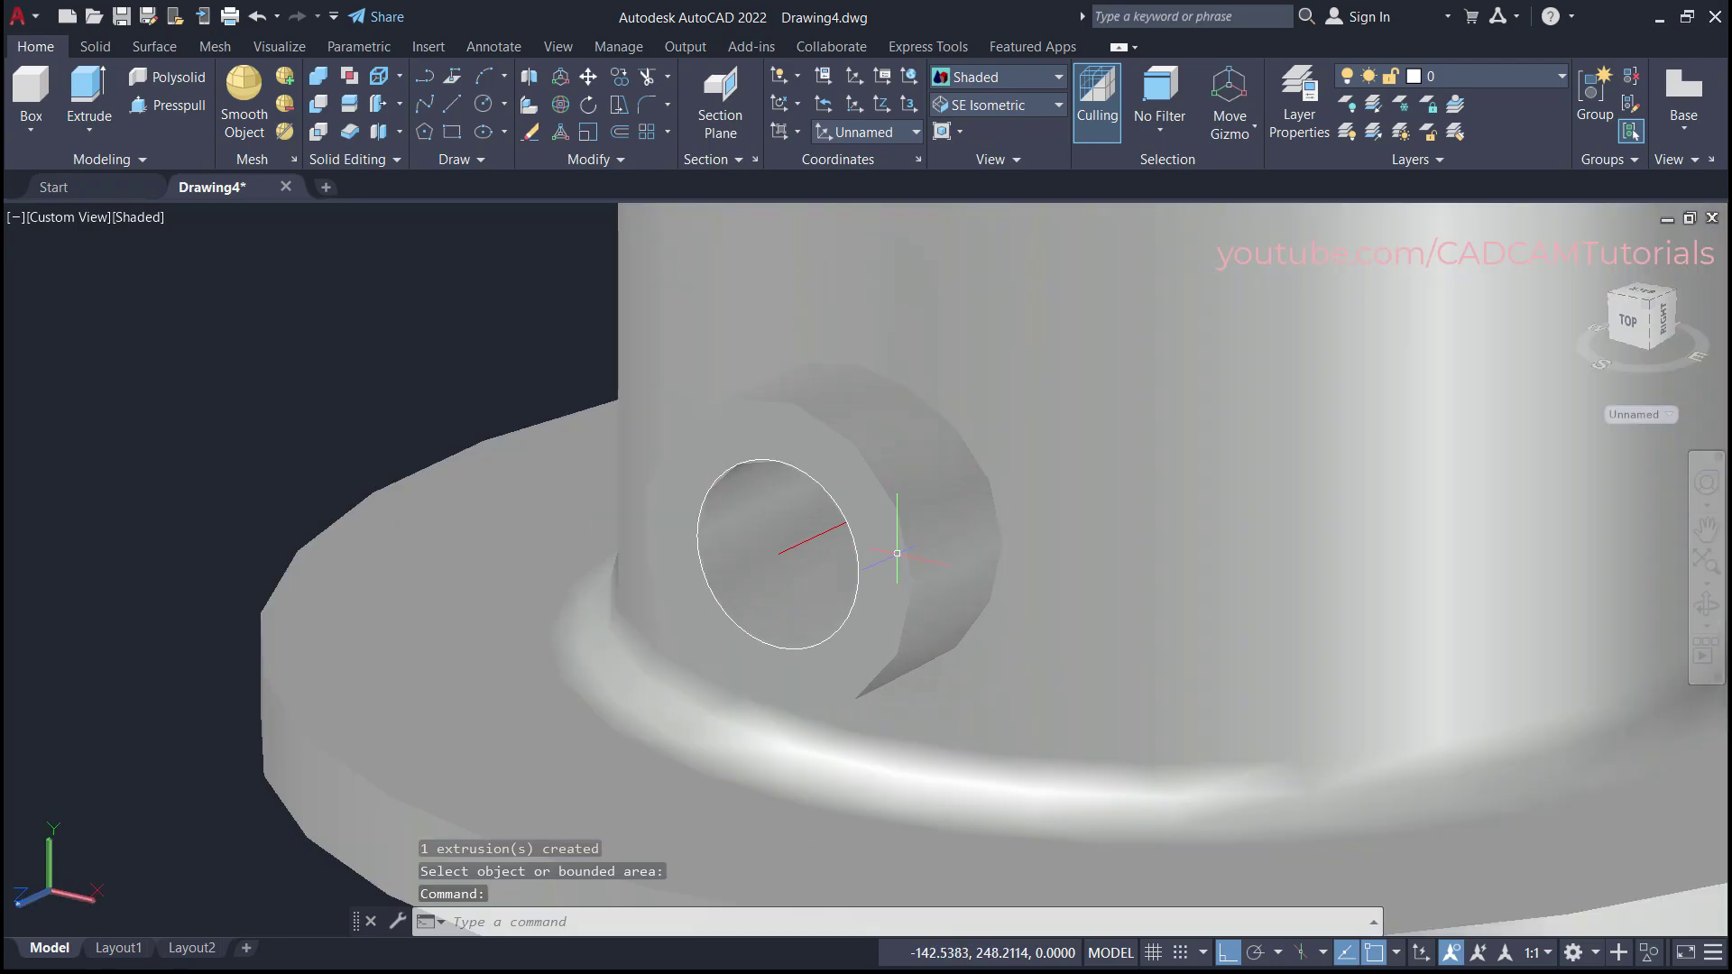
- Erase the two leftover inner solids near the side boss
click(897, 553)
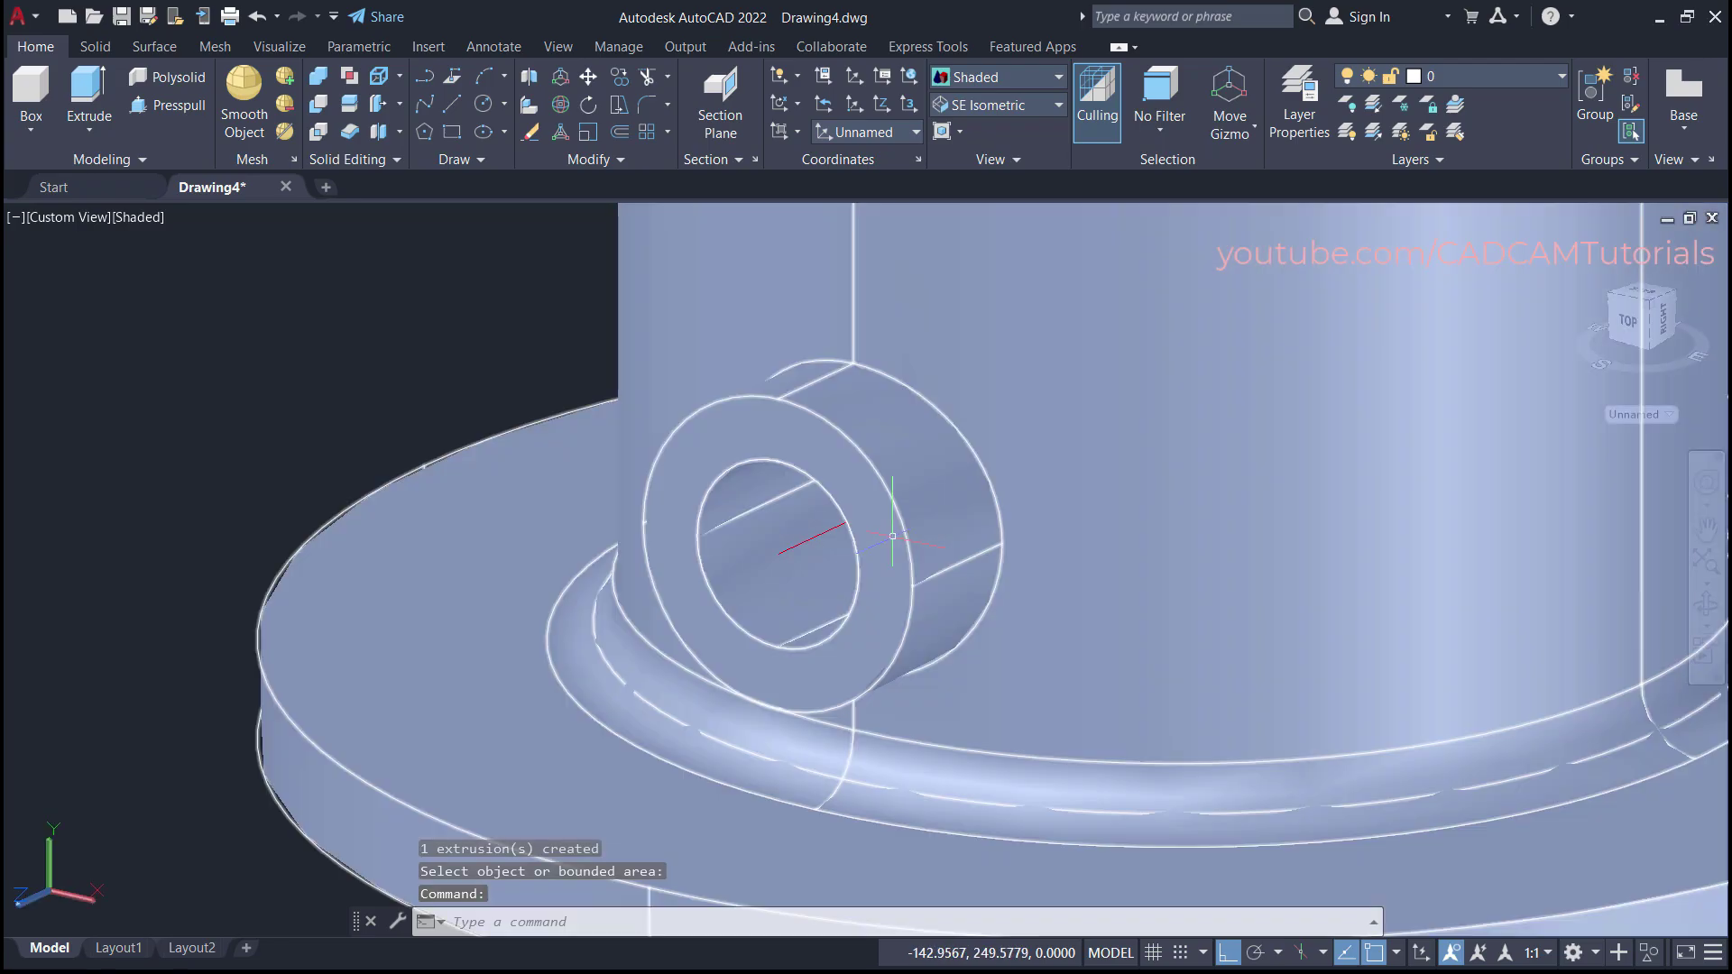
text(e)
key(Return)
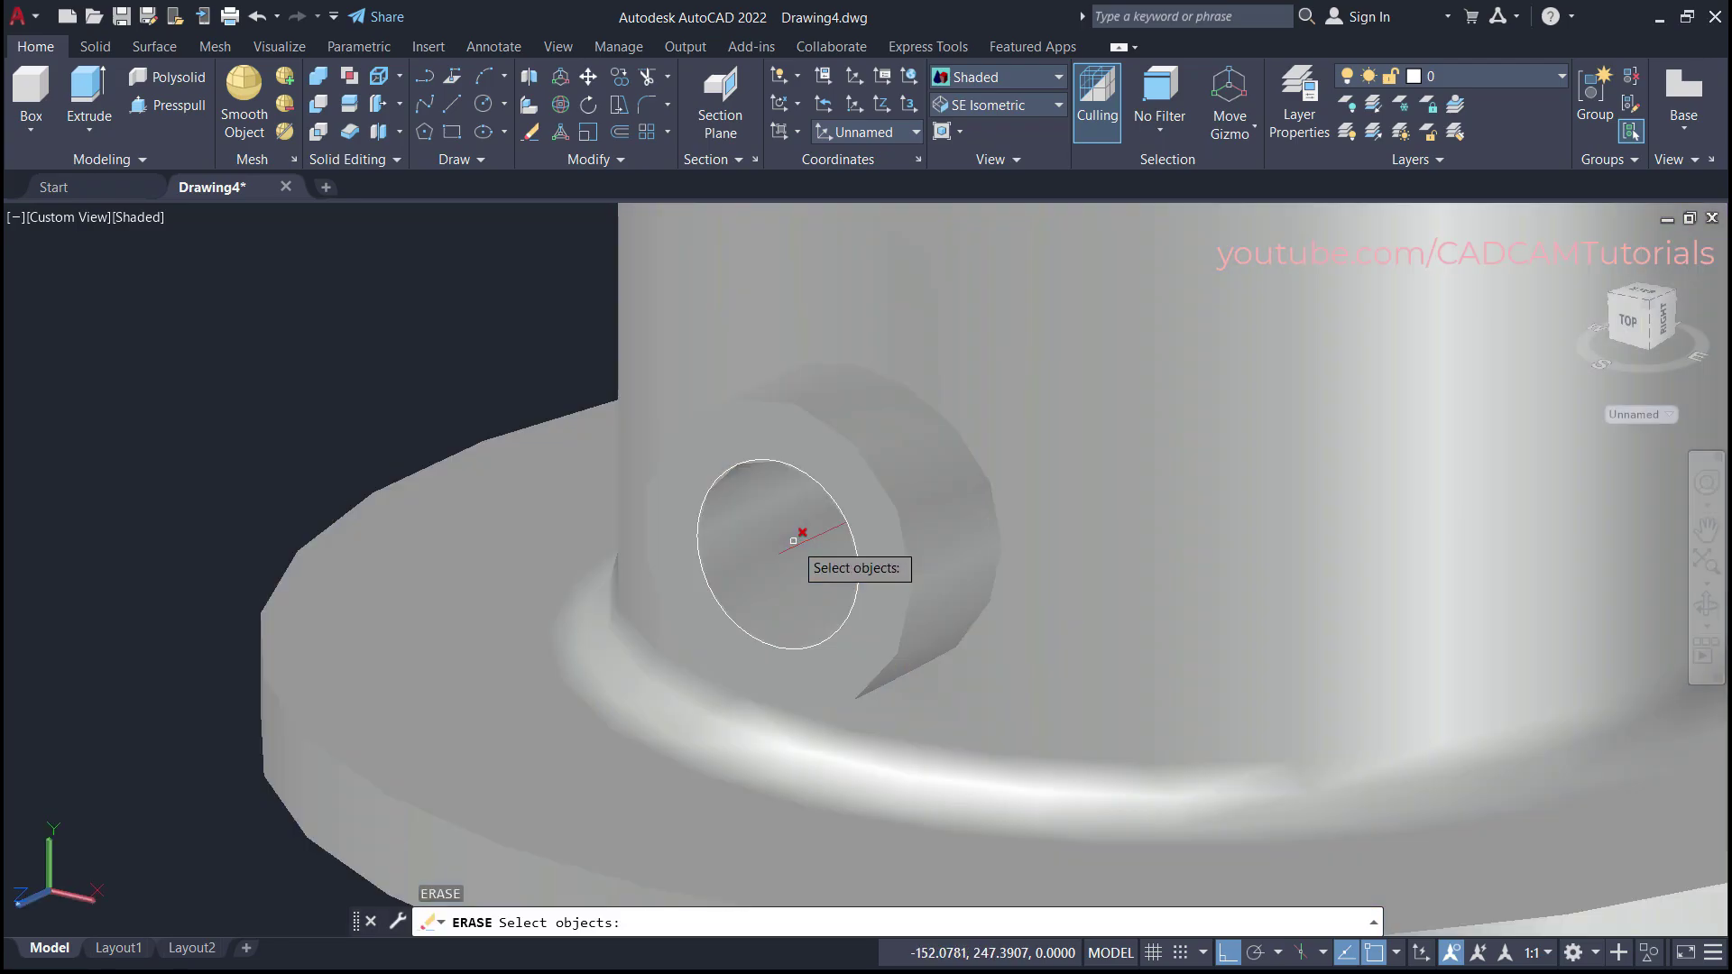
click(846, 550)
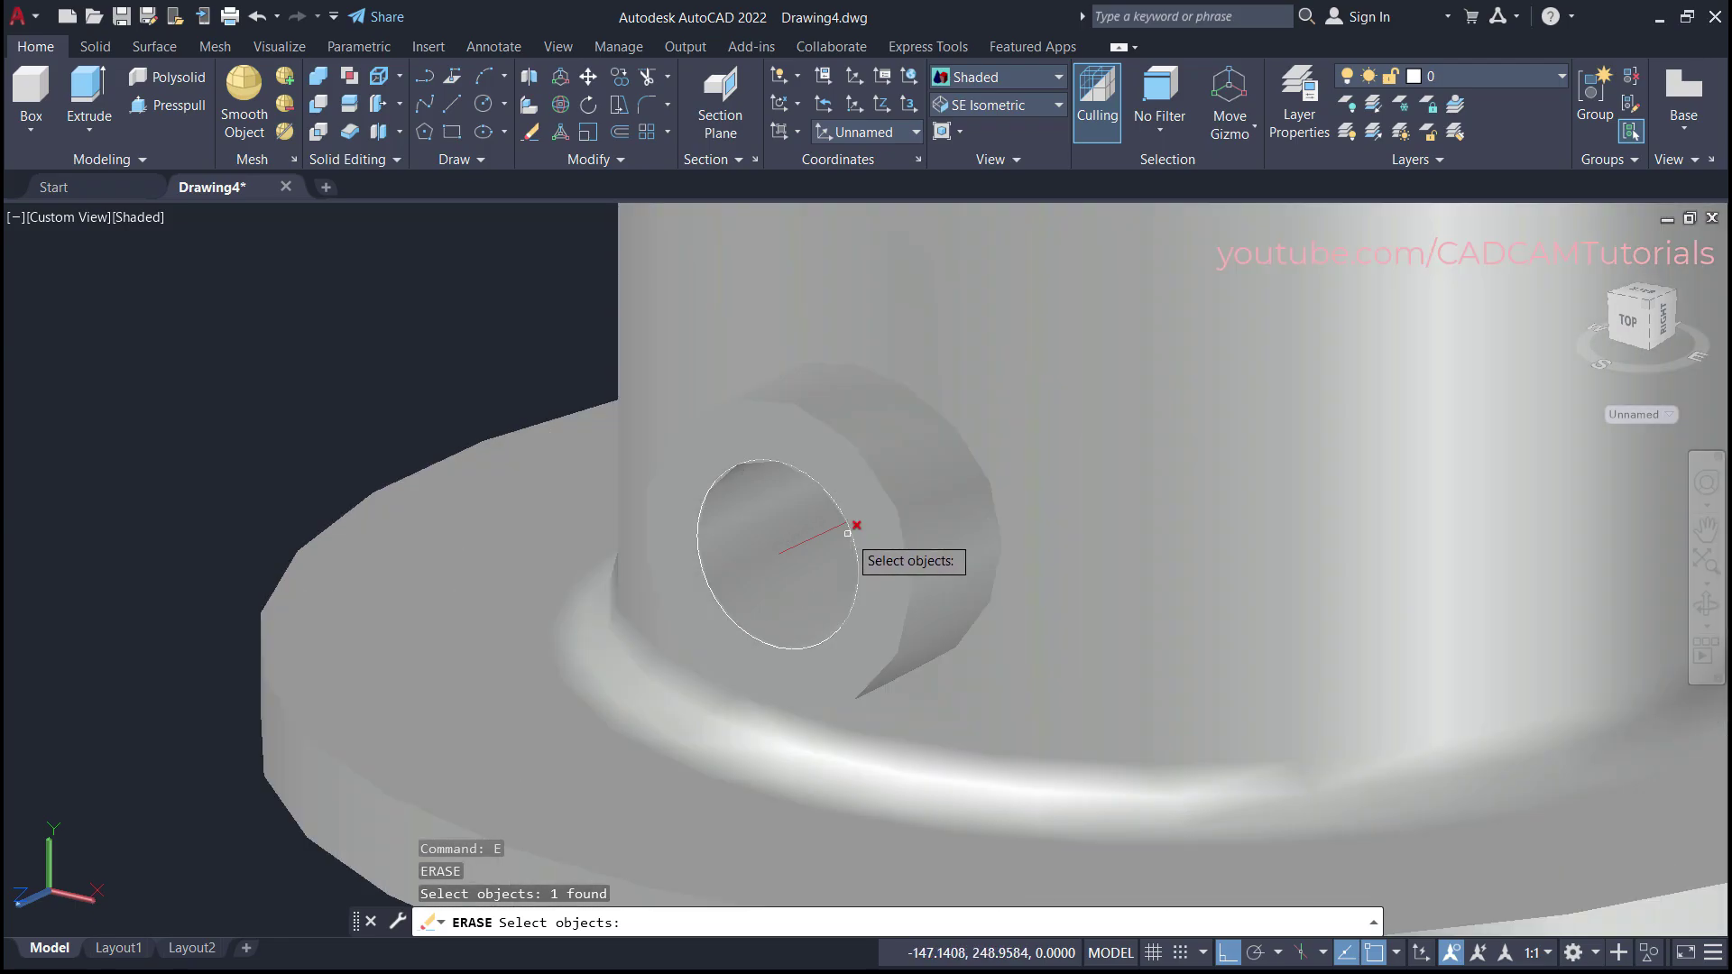
click(847, 534)
mouse_move(847, 533)
shift+middle_down()
mouse_move(866, 441)
mouse_move(766, 487)
mouse_move(917, 514)
shift+middle_up()
scroll(768, 577, up, 5)
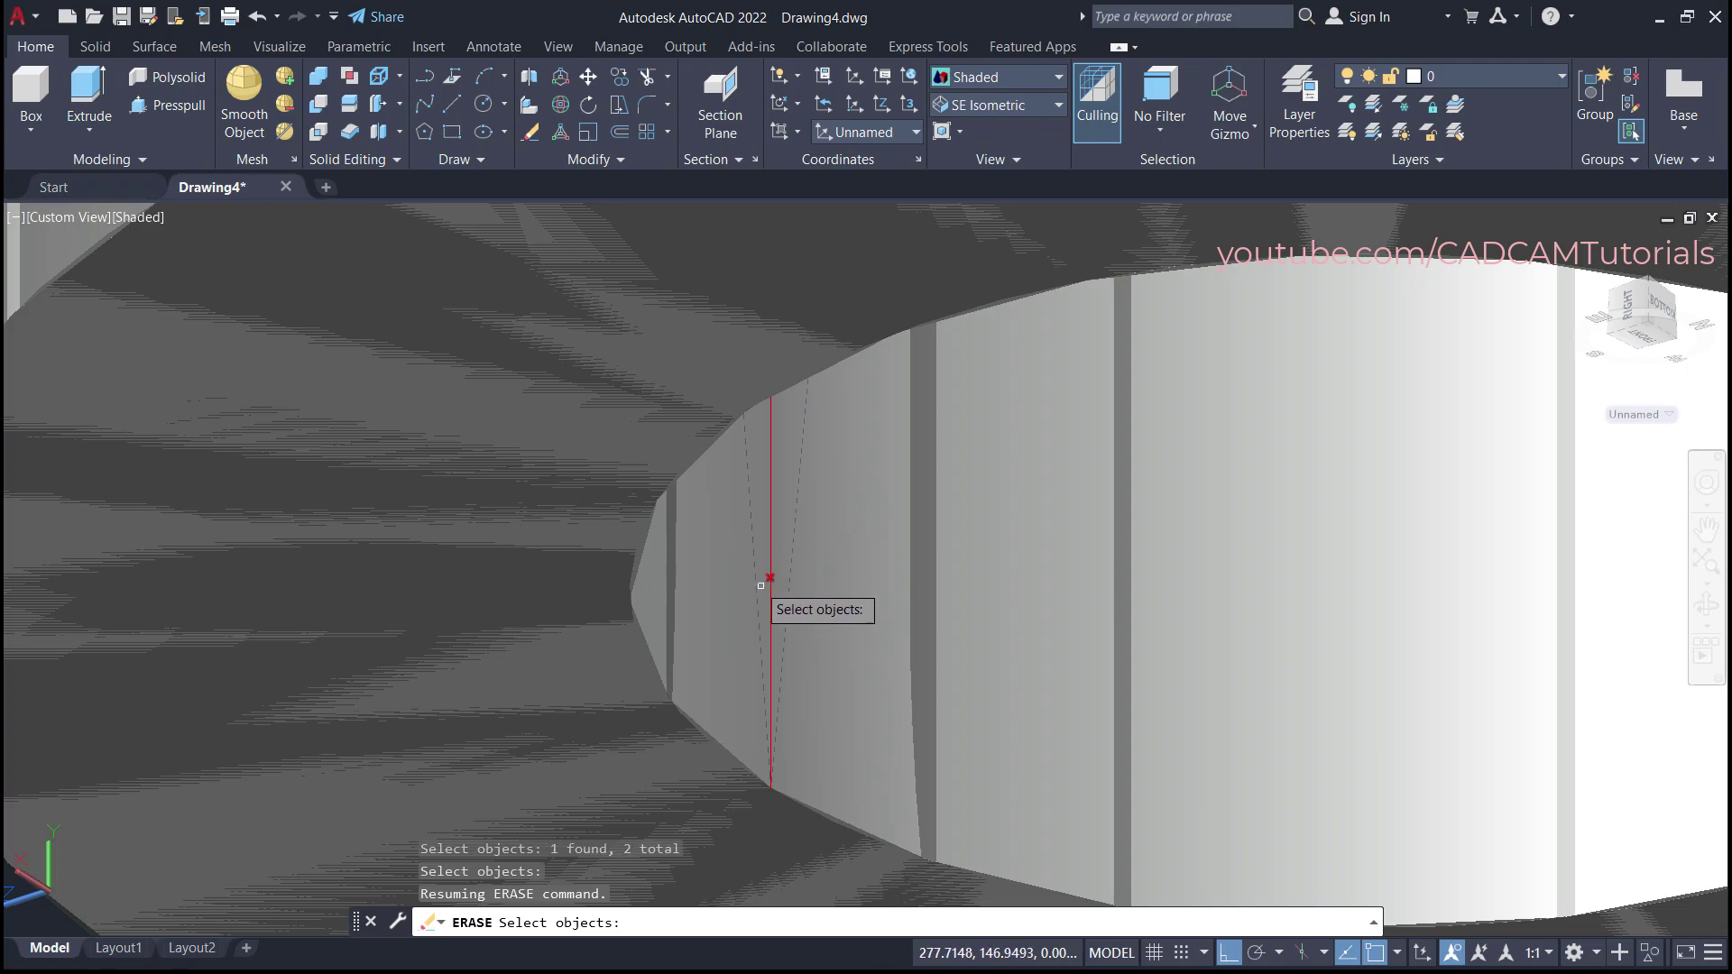
key(Return)
scroll(812, 578, down, 4)
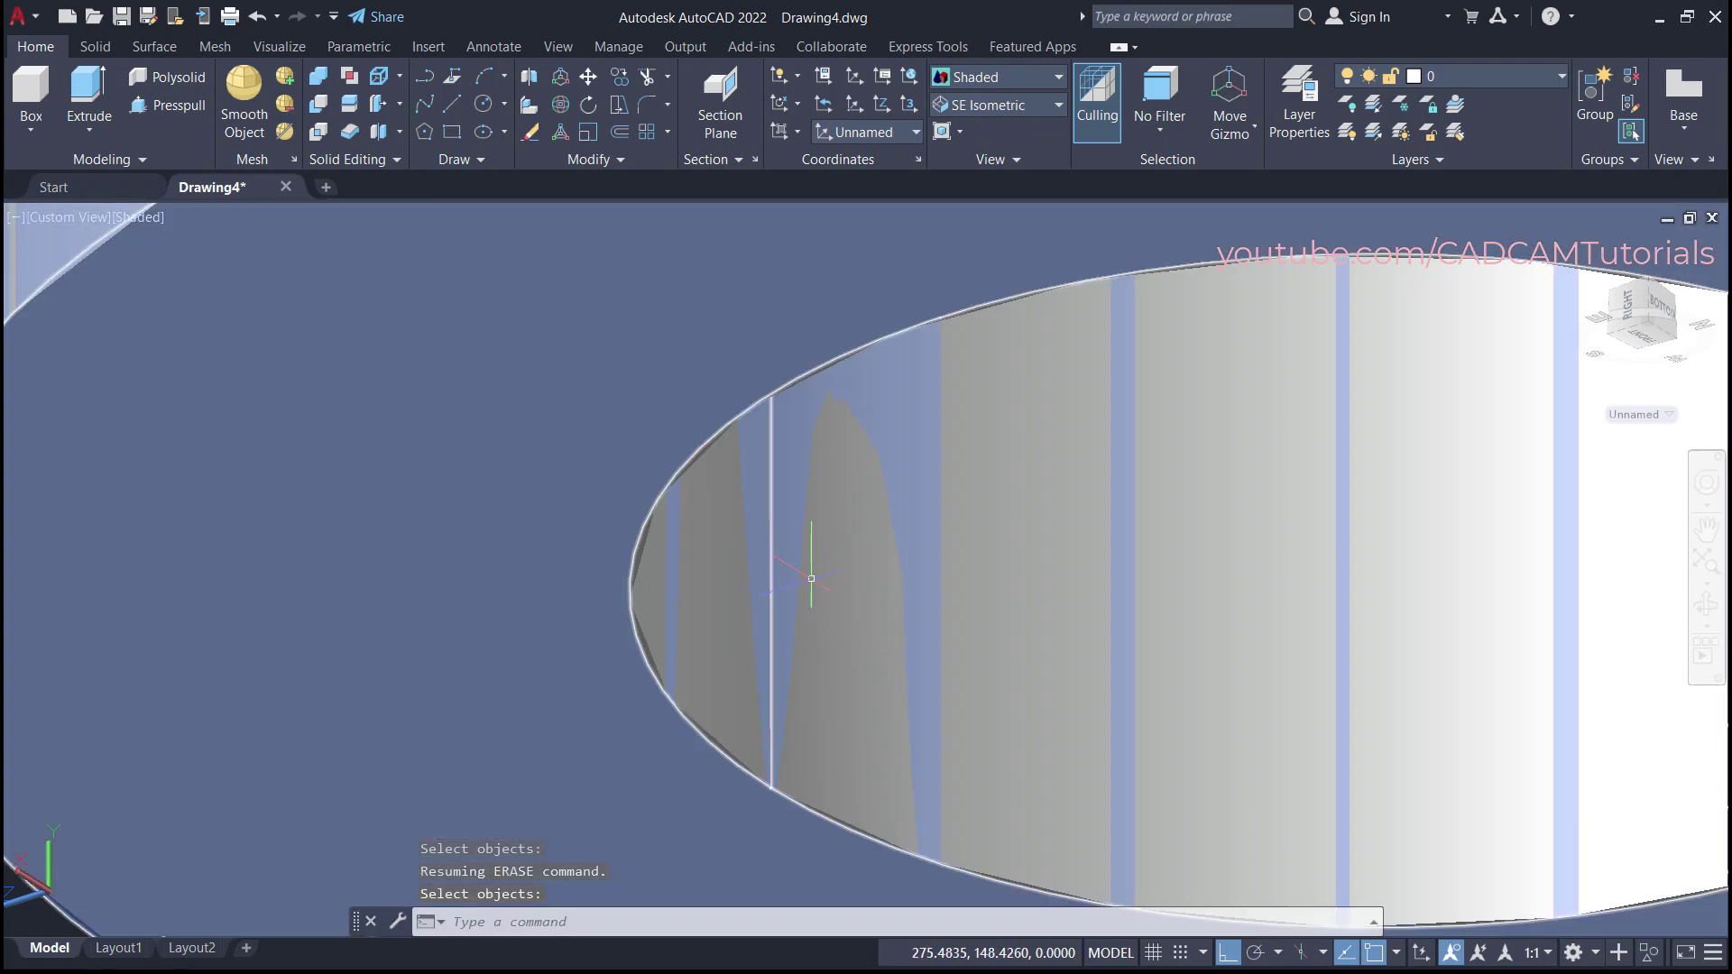
click(824, 583)
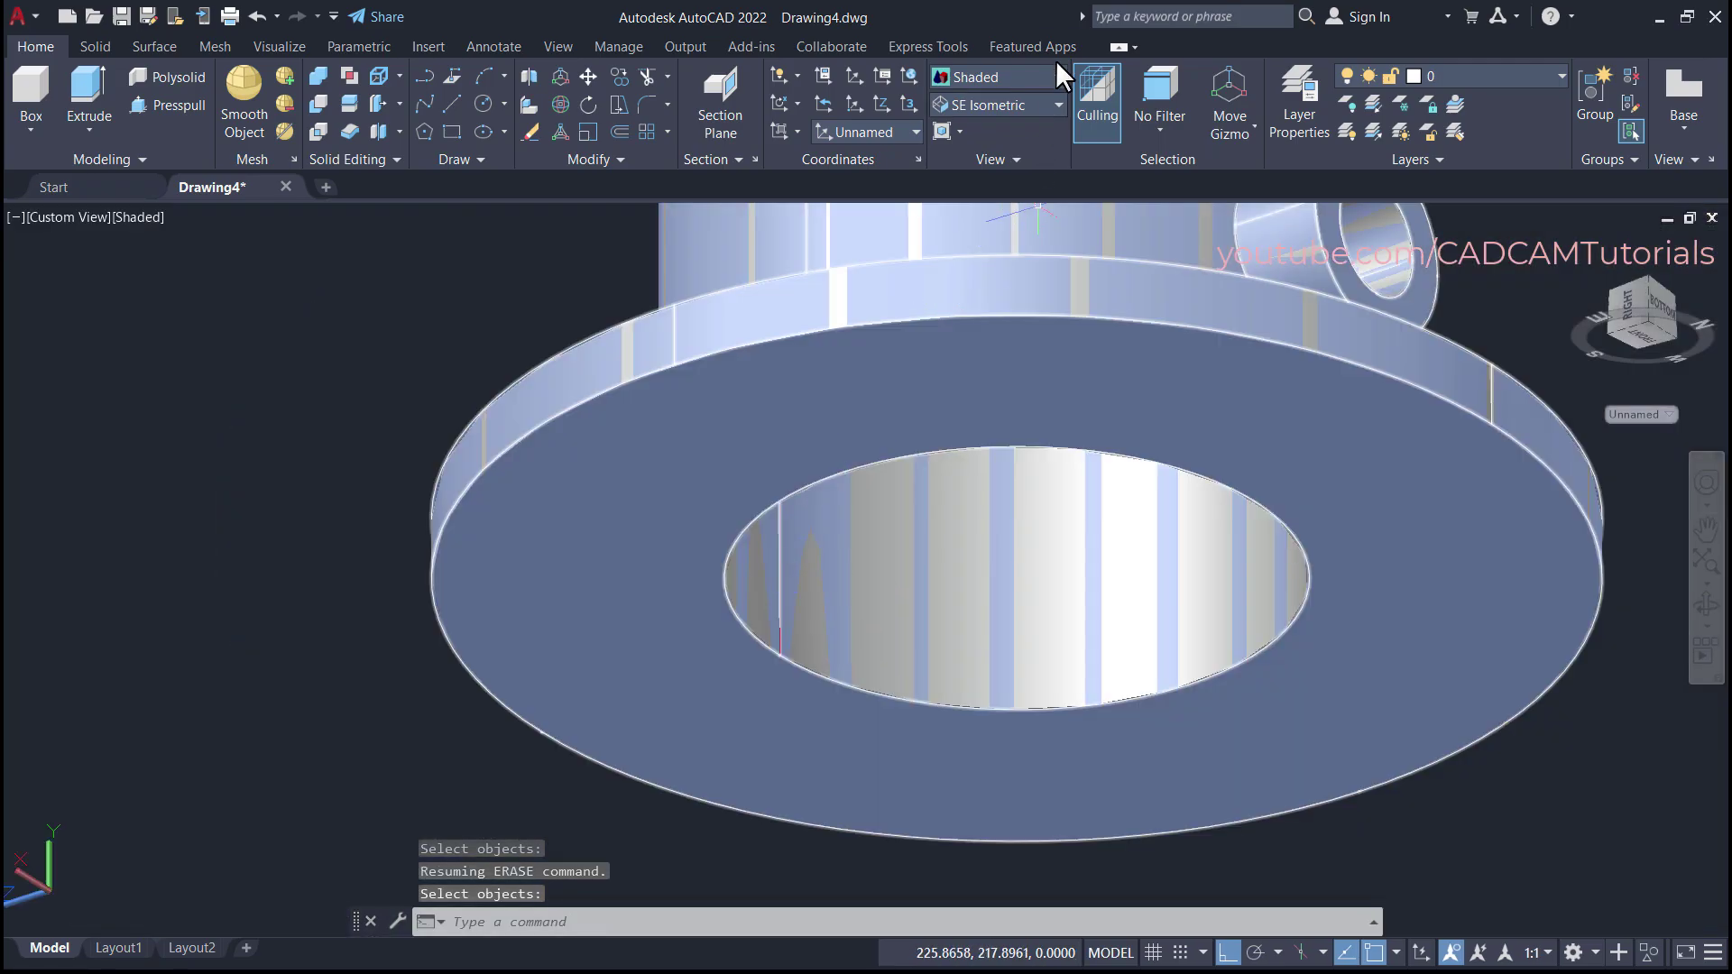
- Switch to 2D Wireframe and erase the stray line
click(995, 69)
click(978, 114)
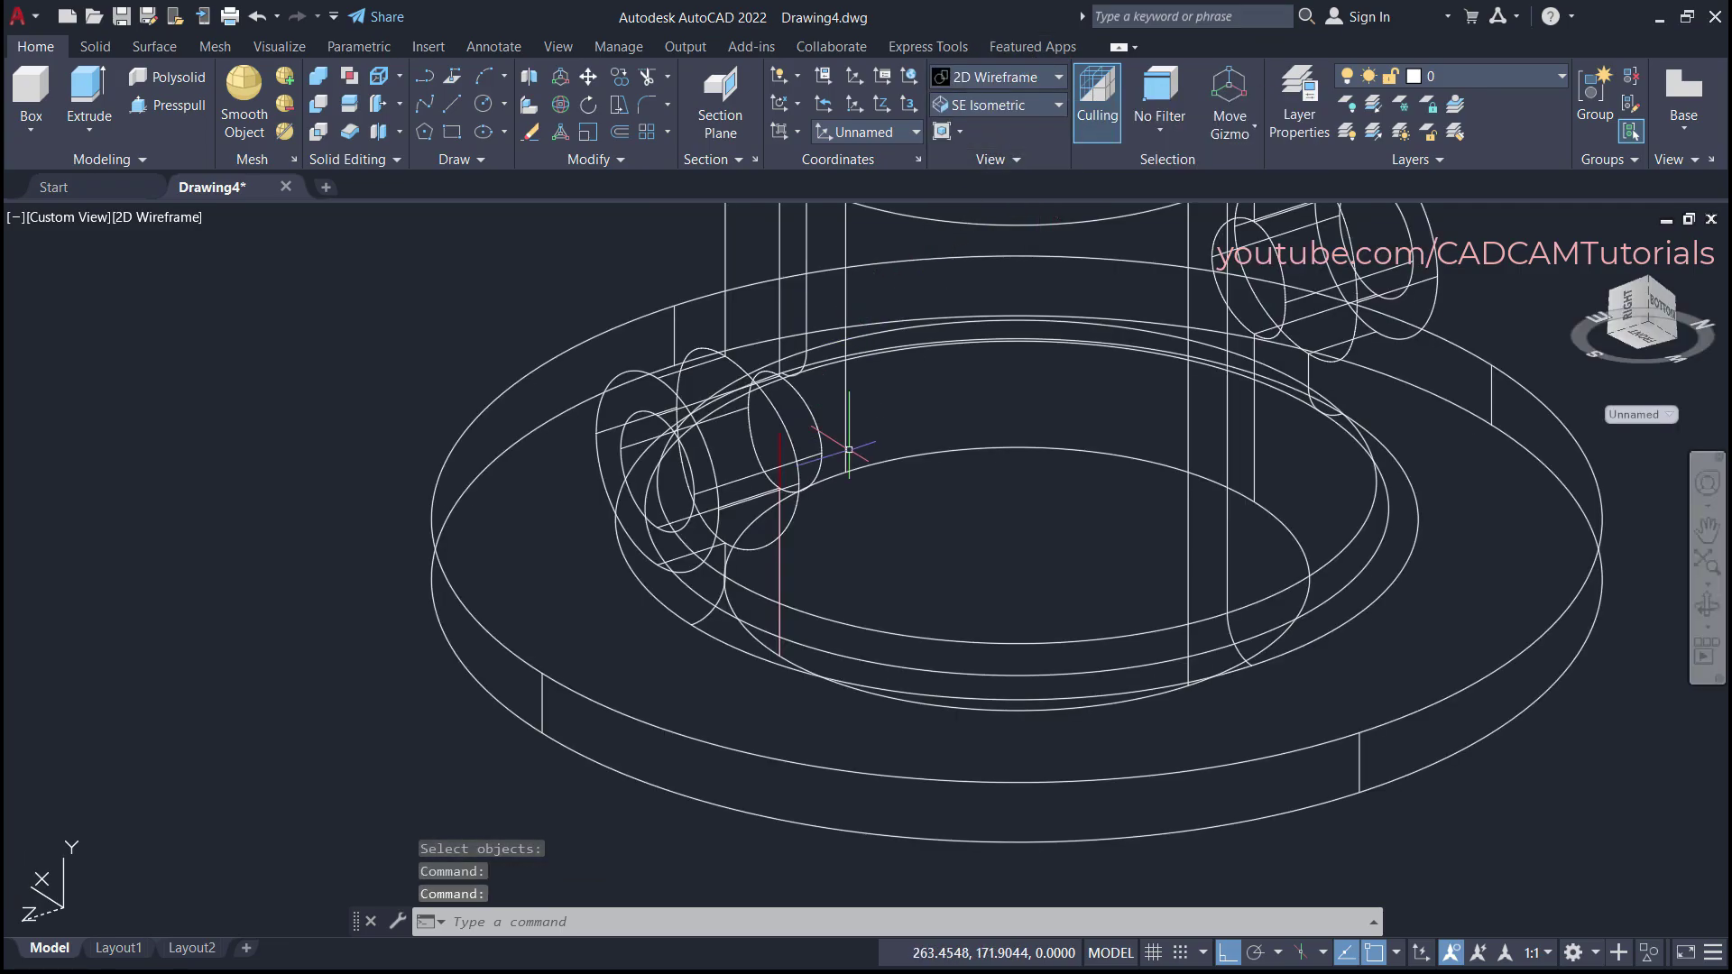
scroll(775, 441, up, 5)
text(e)
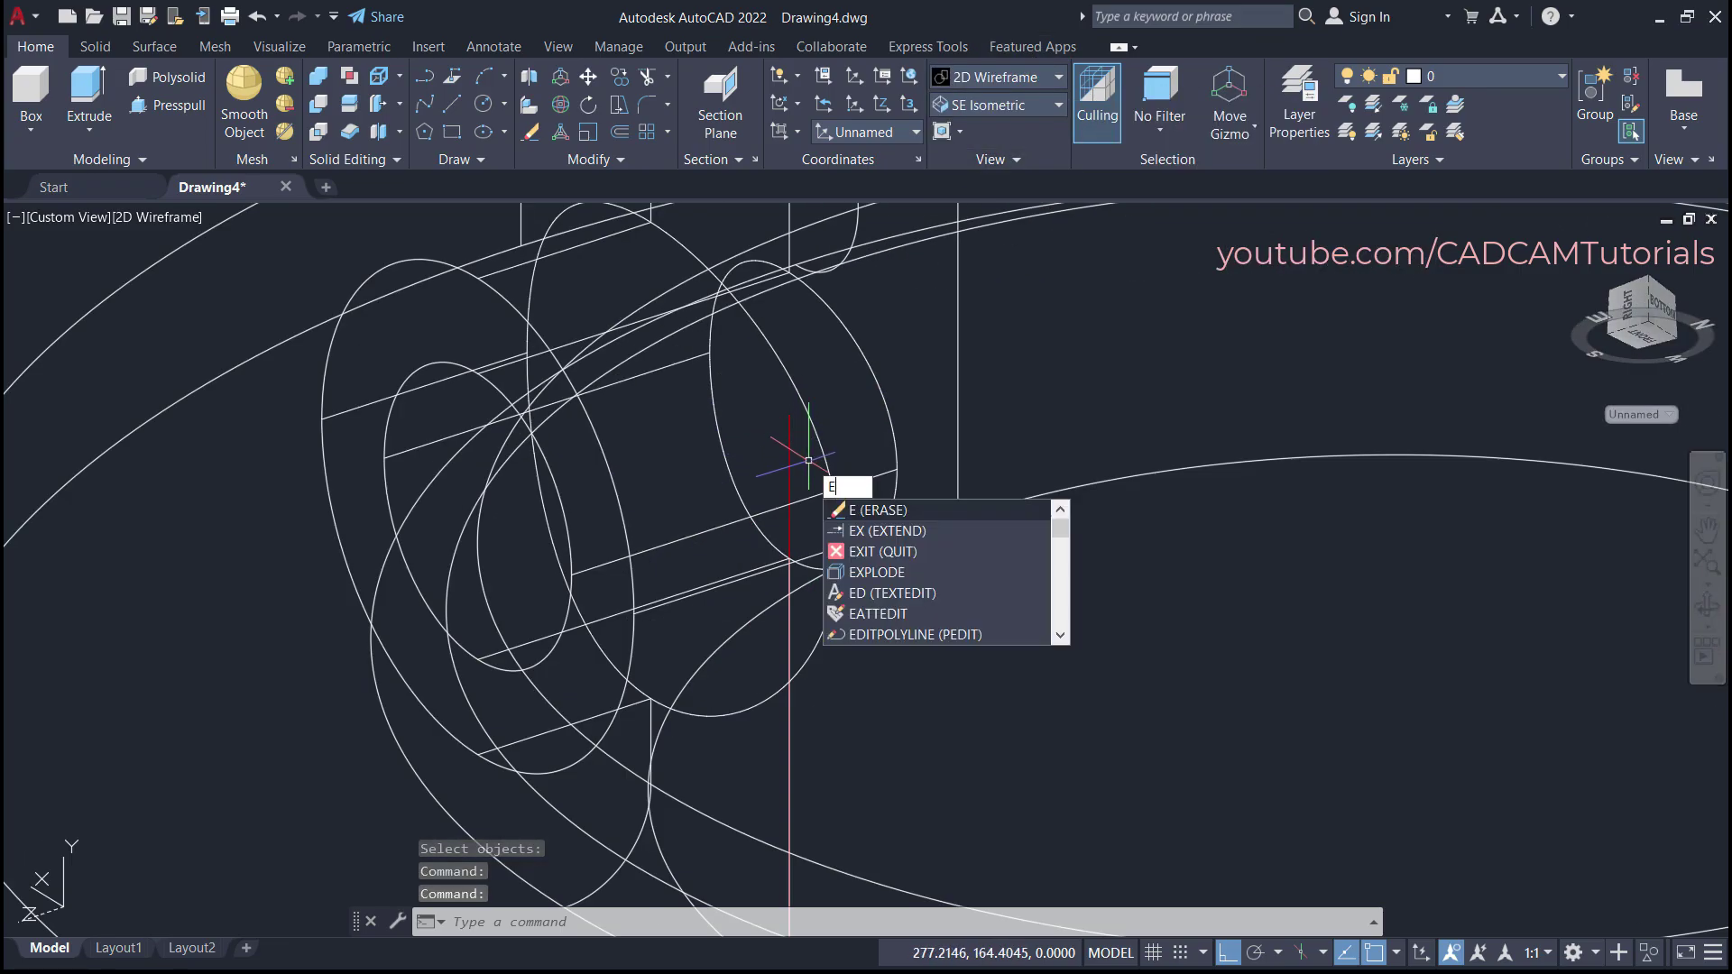
key(Return)
click(791, 457)
key(Return)
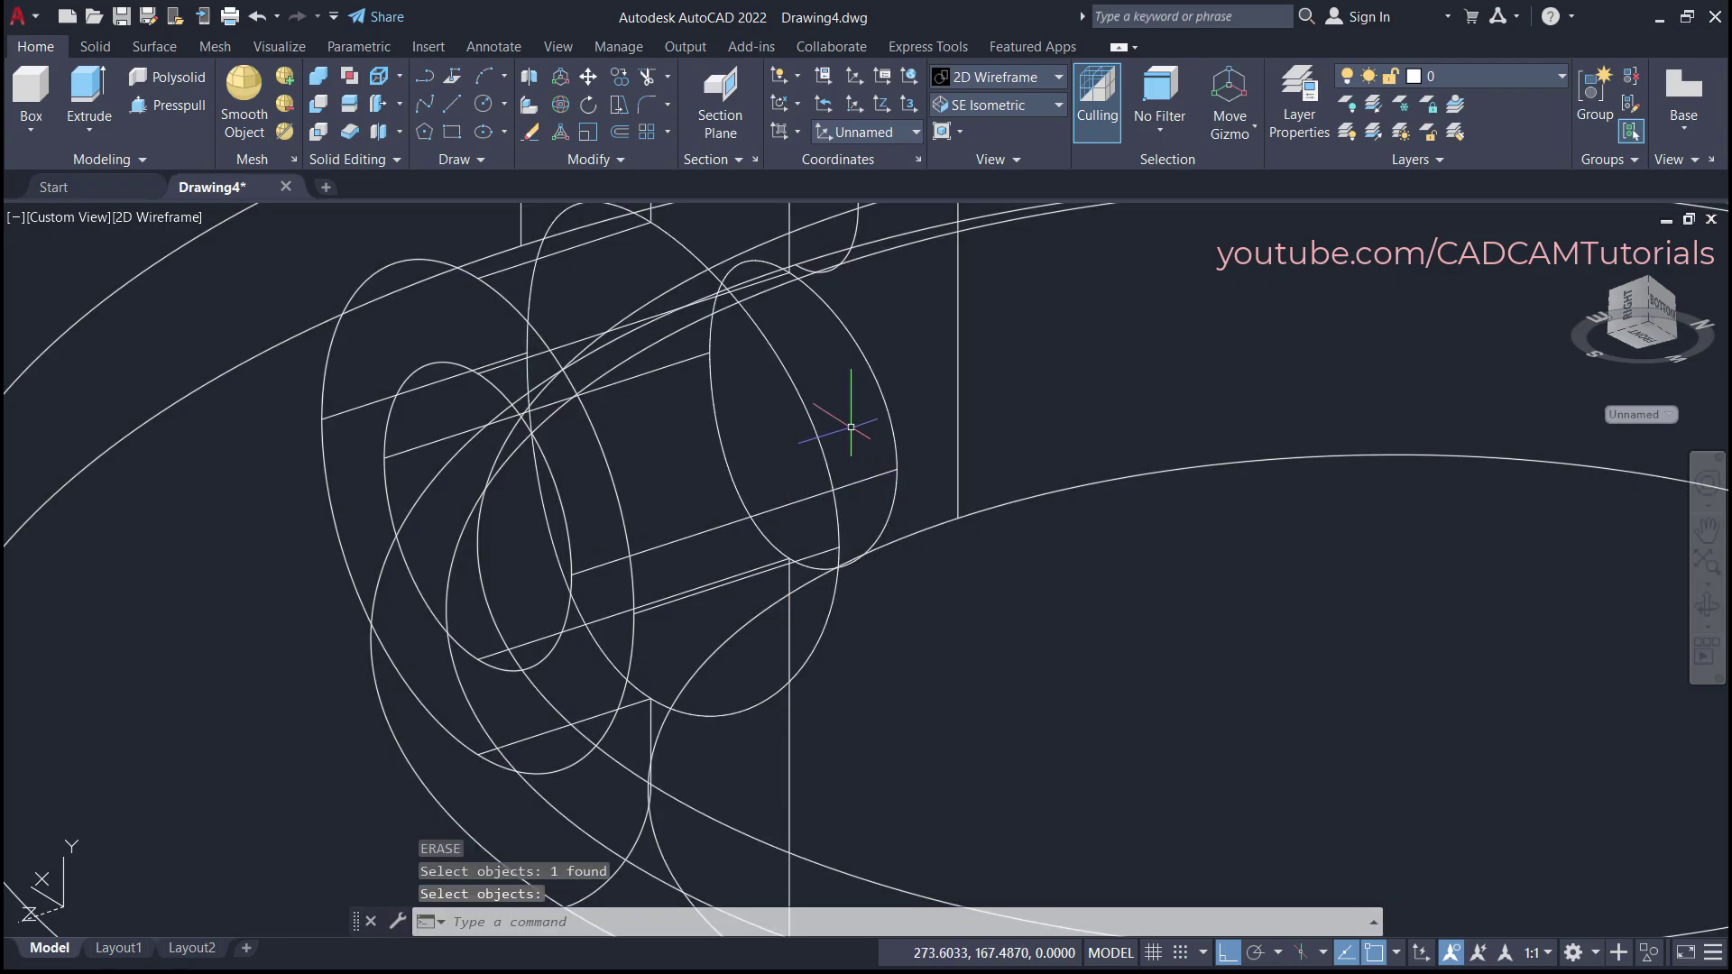
- Return to the SE Isometric view with Shaded display
click(983, 101)
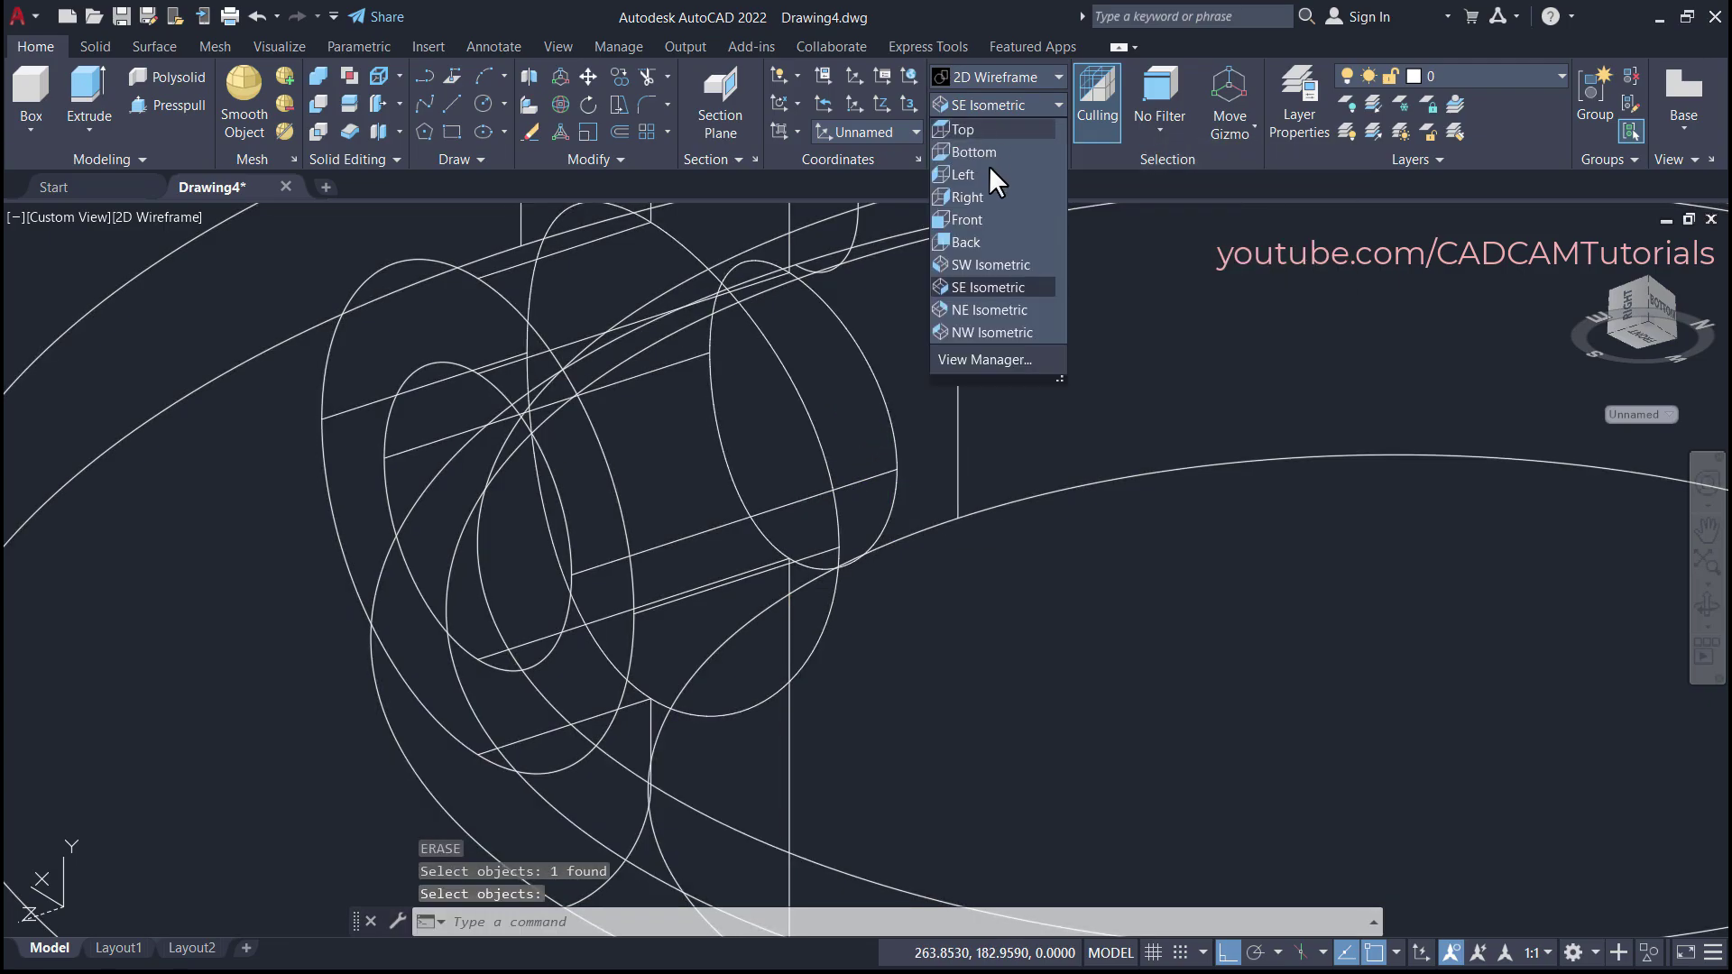
click(980, 283)
click(984, 74)
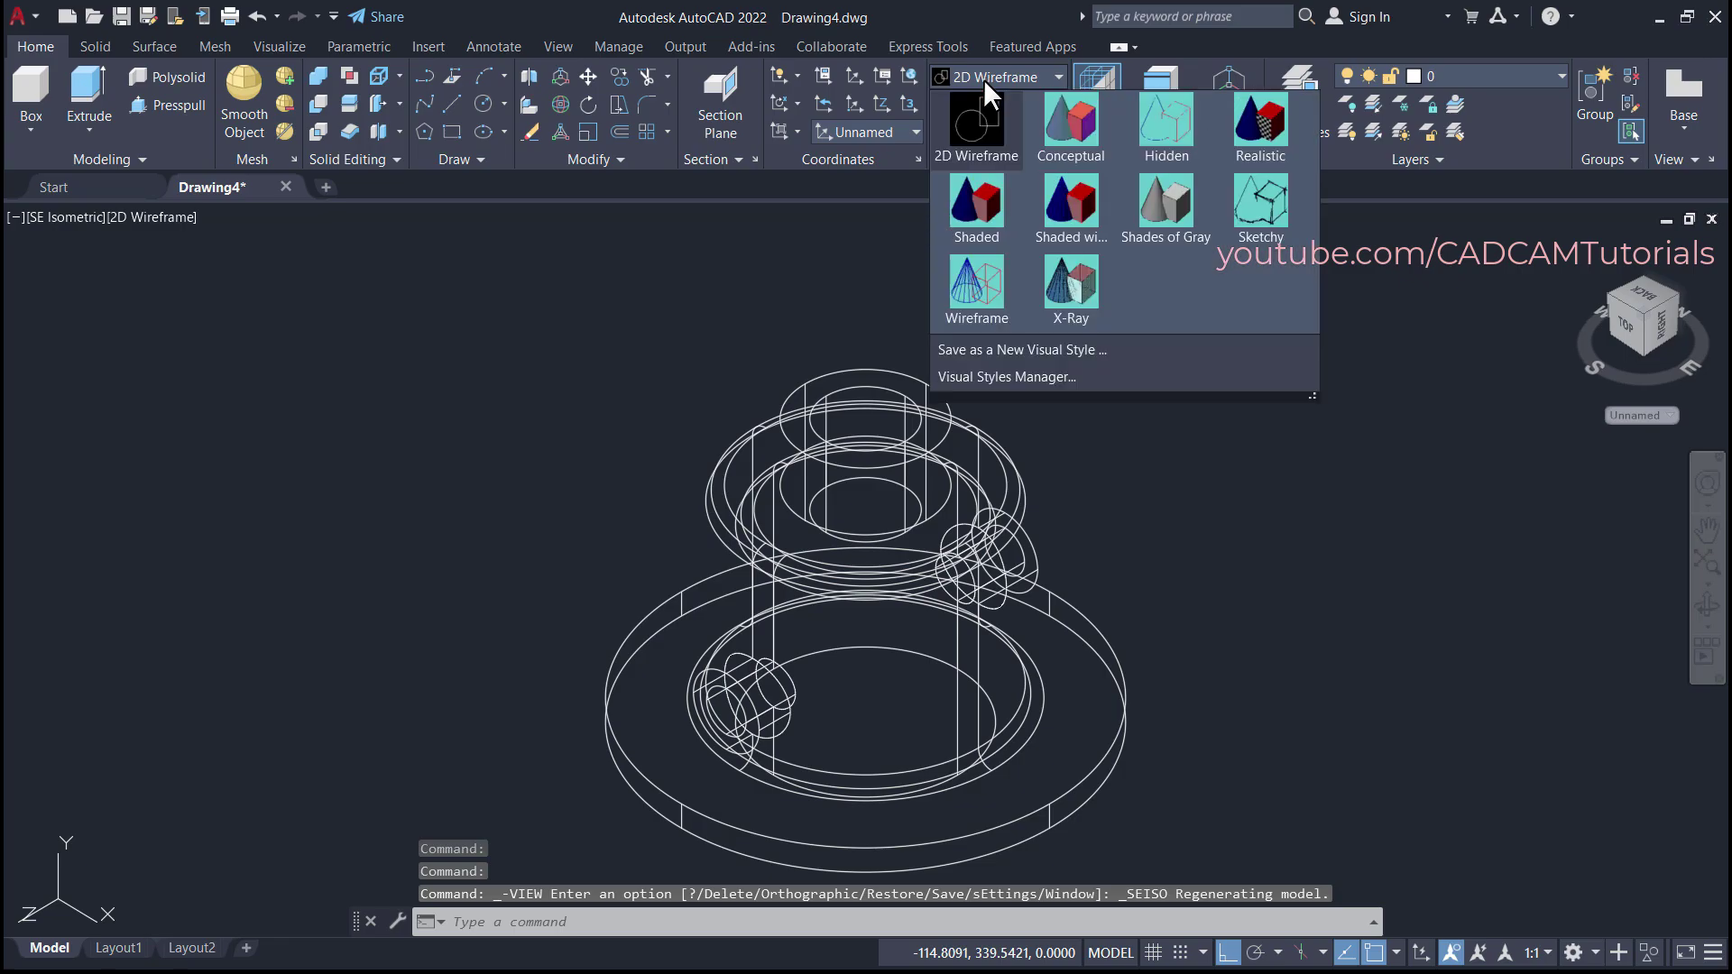
click(983, 208)
mouse_move(586, 577)
shift+middle_down()
mouse_move(583, 384)
mouse_move(830, 301)
mouse_move(884, 339)
shift+middle_up()
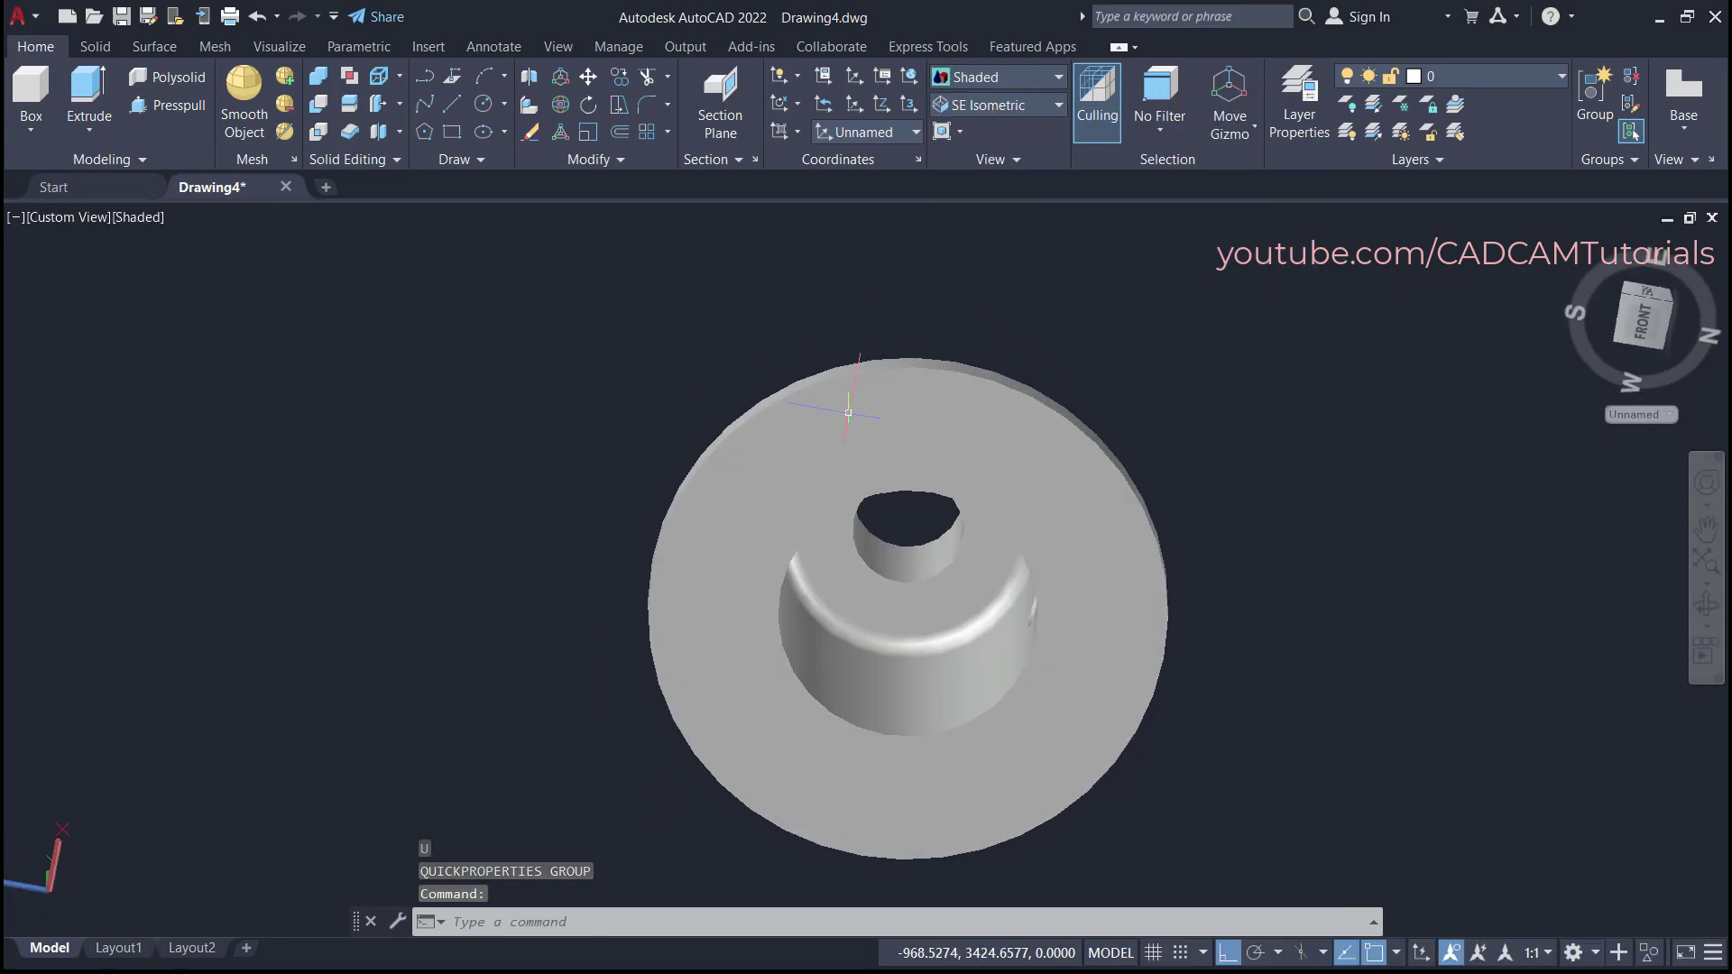
scroll(1169, 697, up, 8)
key(Escape)
key(alt+Tab)
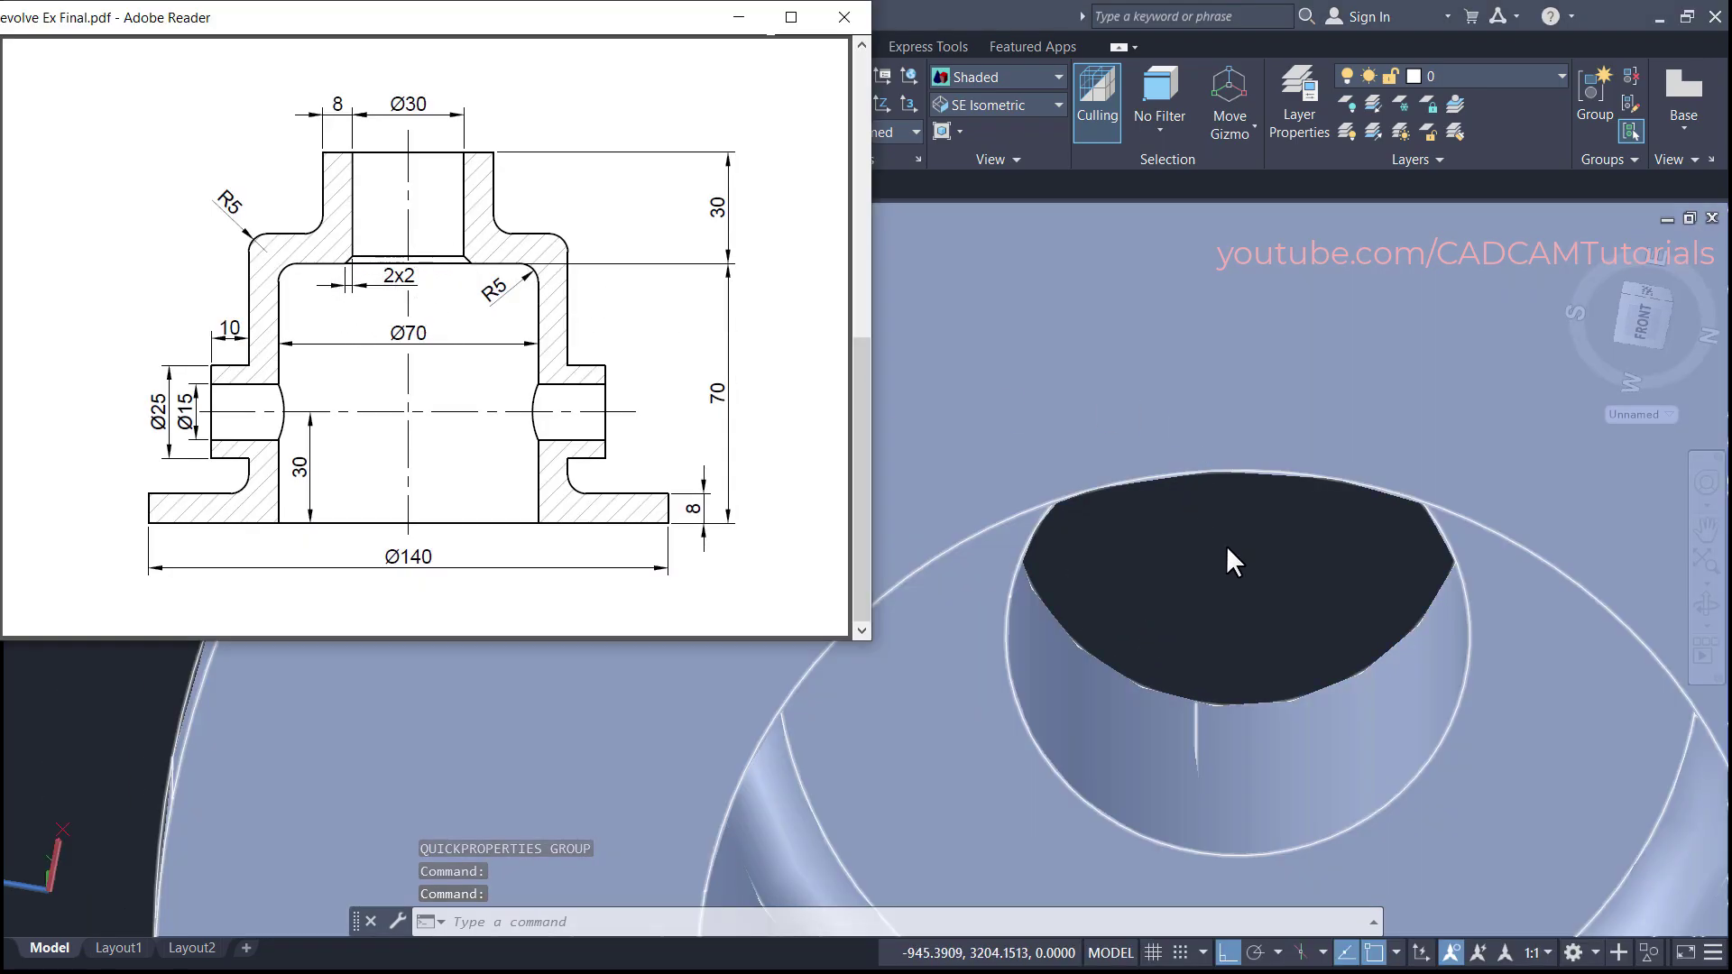
key(alt+Tab)
middle_drag(1277, 589, 1065, 515)
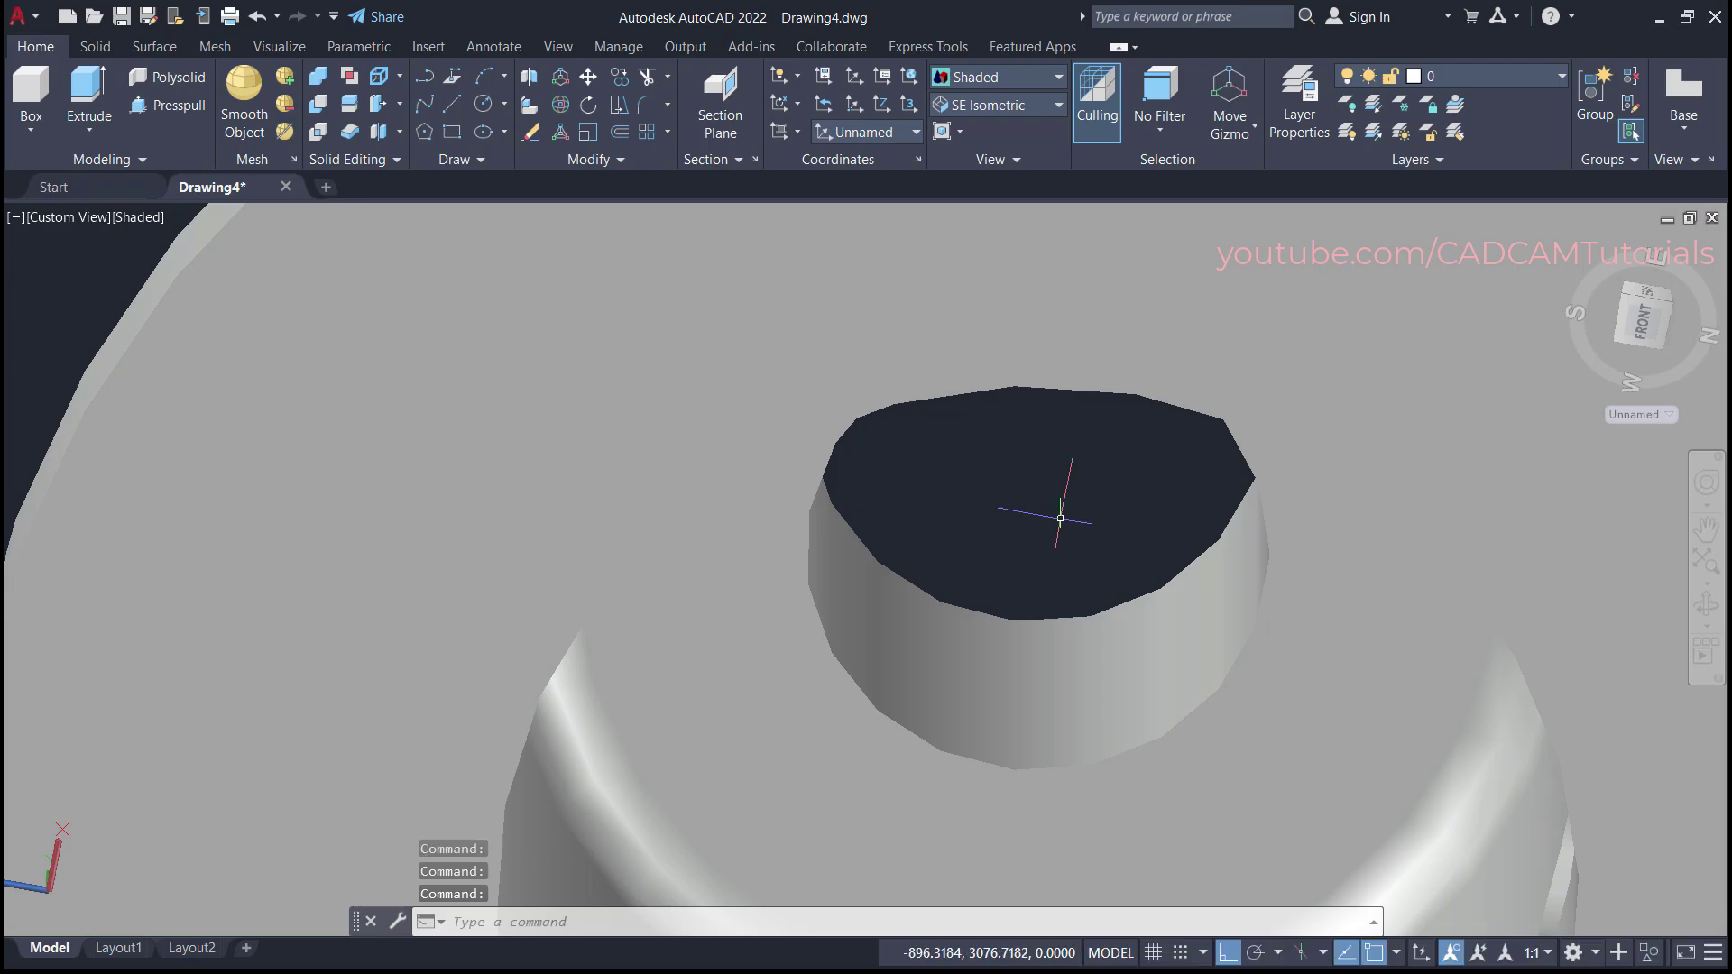
text(cha)
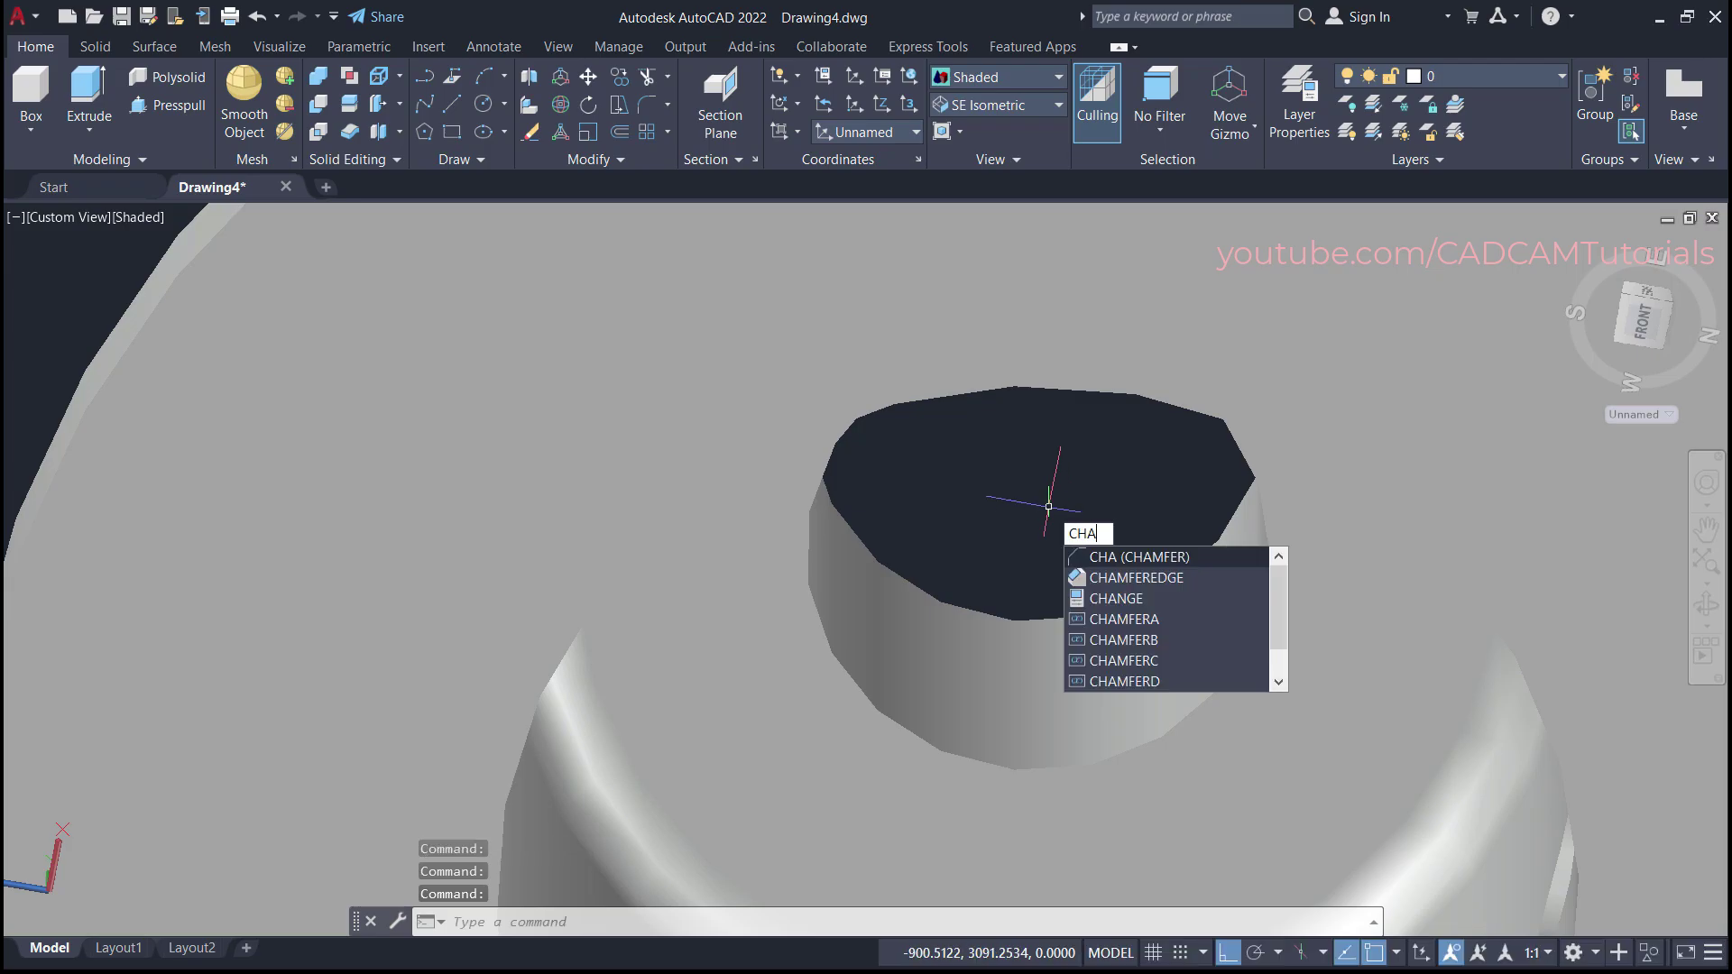
- Chamfer the bore's circular bottom edge with distances 2 and 2
click(1129, 577)
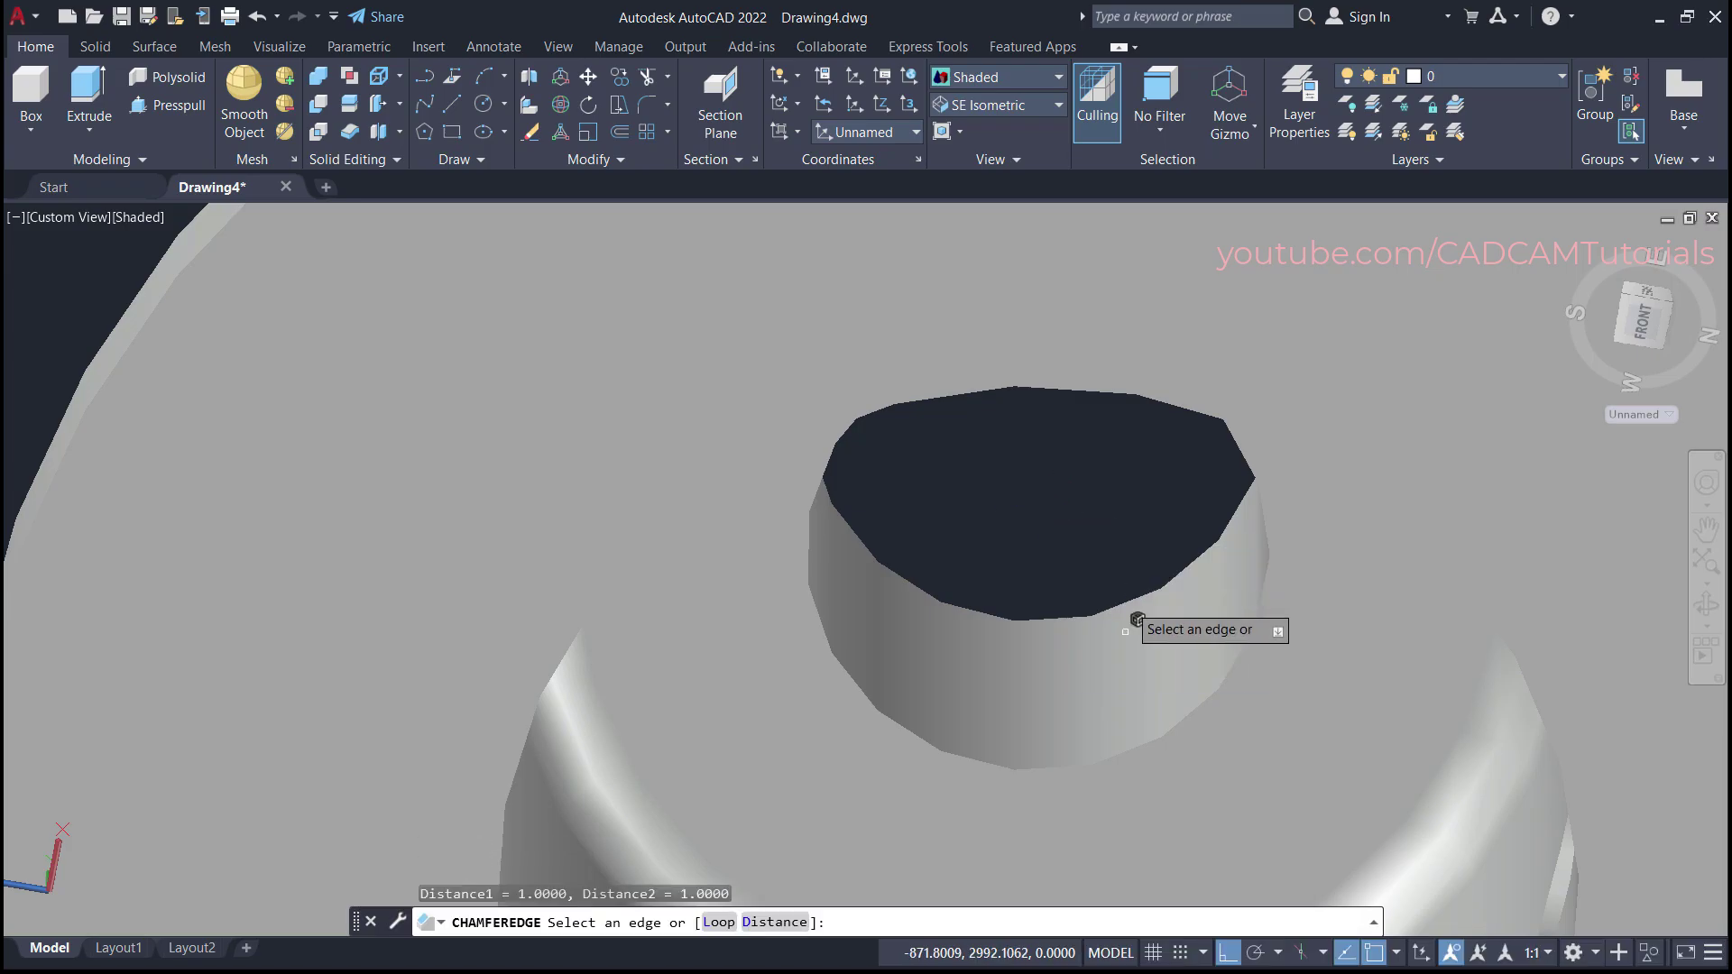
click(1133, 747)
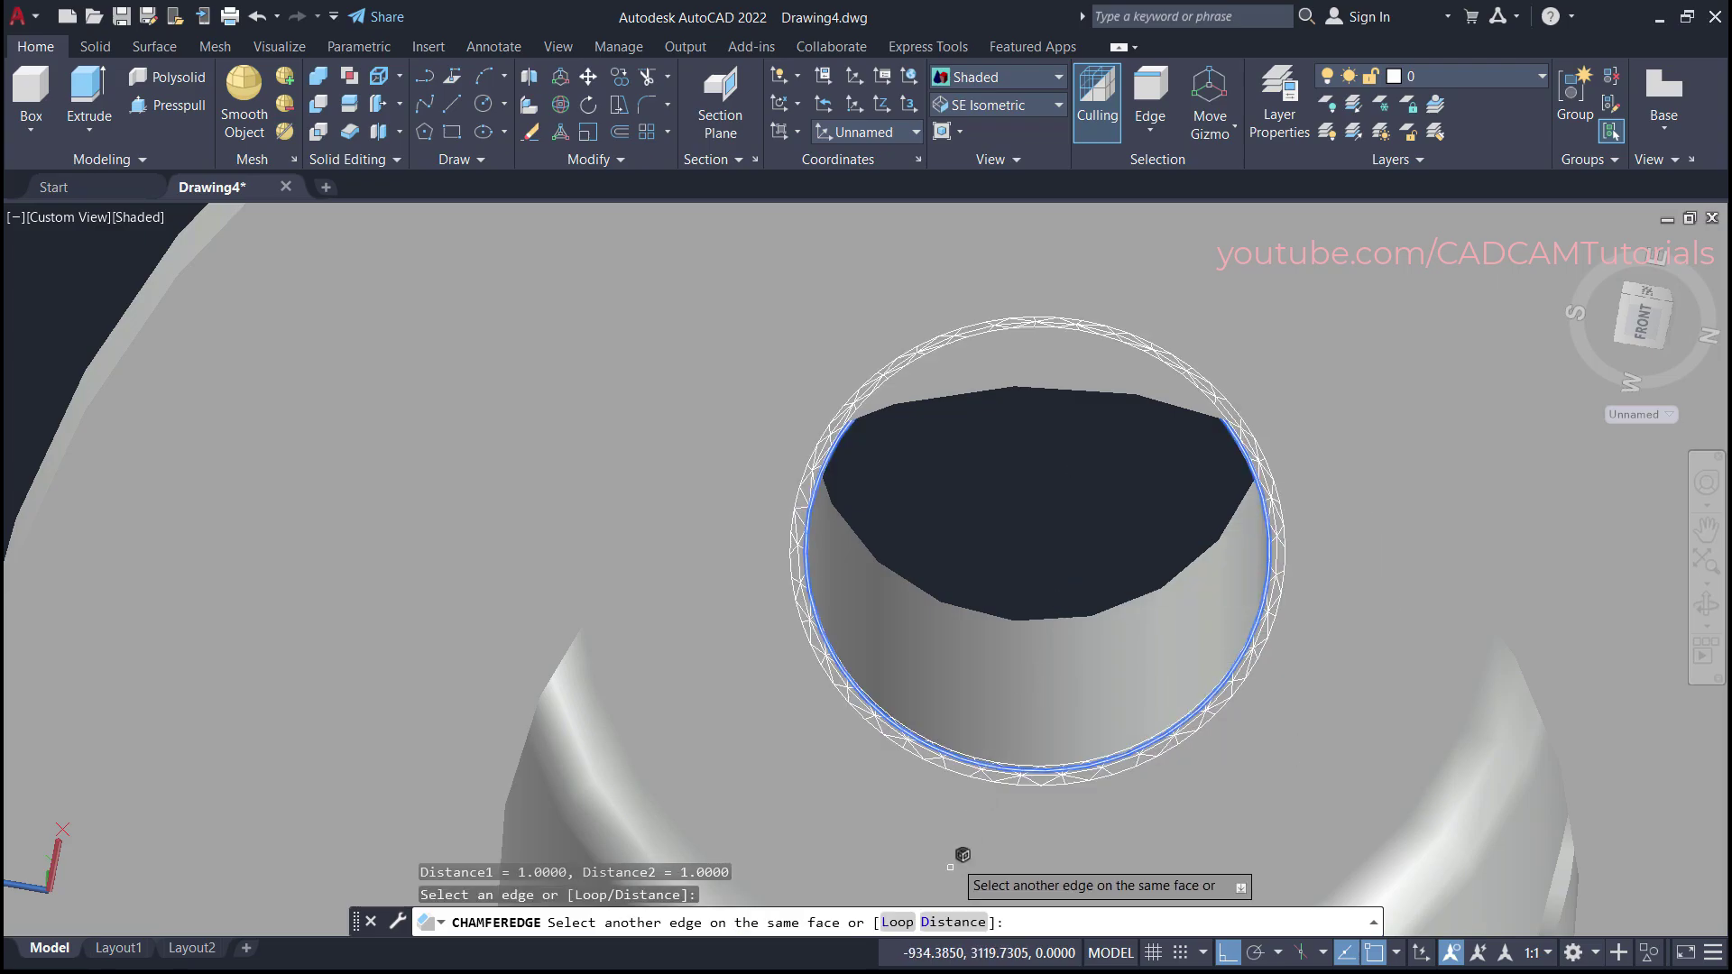
click(943, 922)
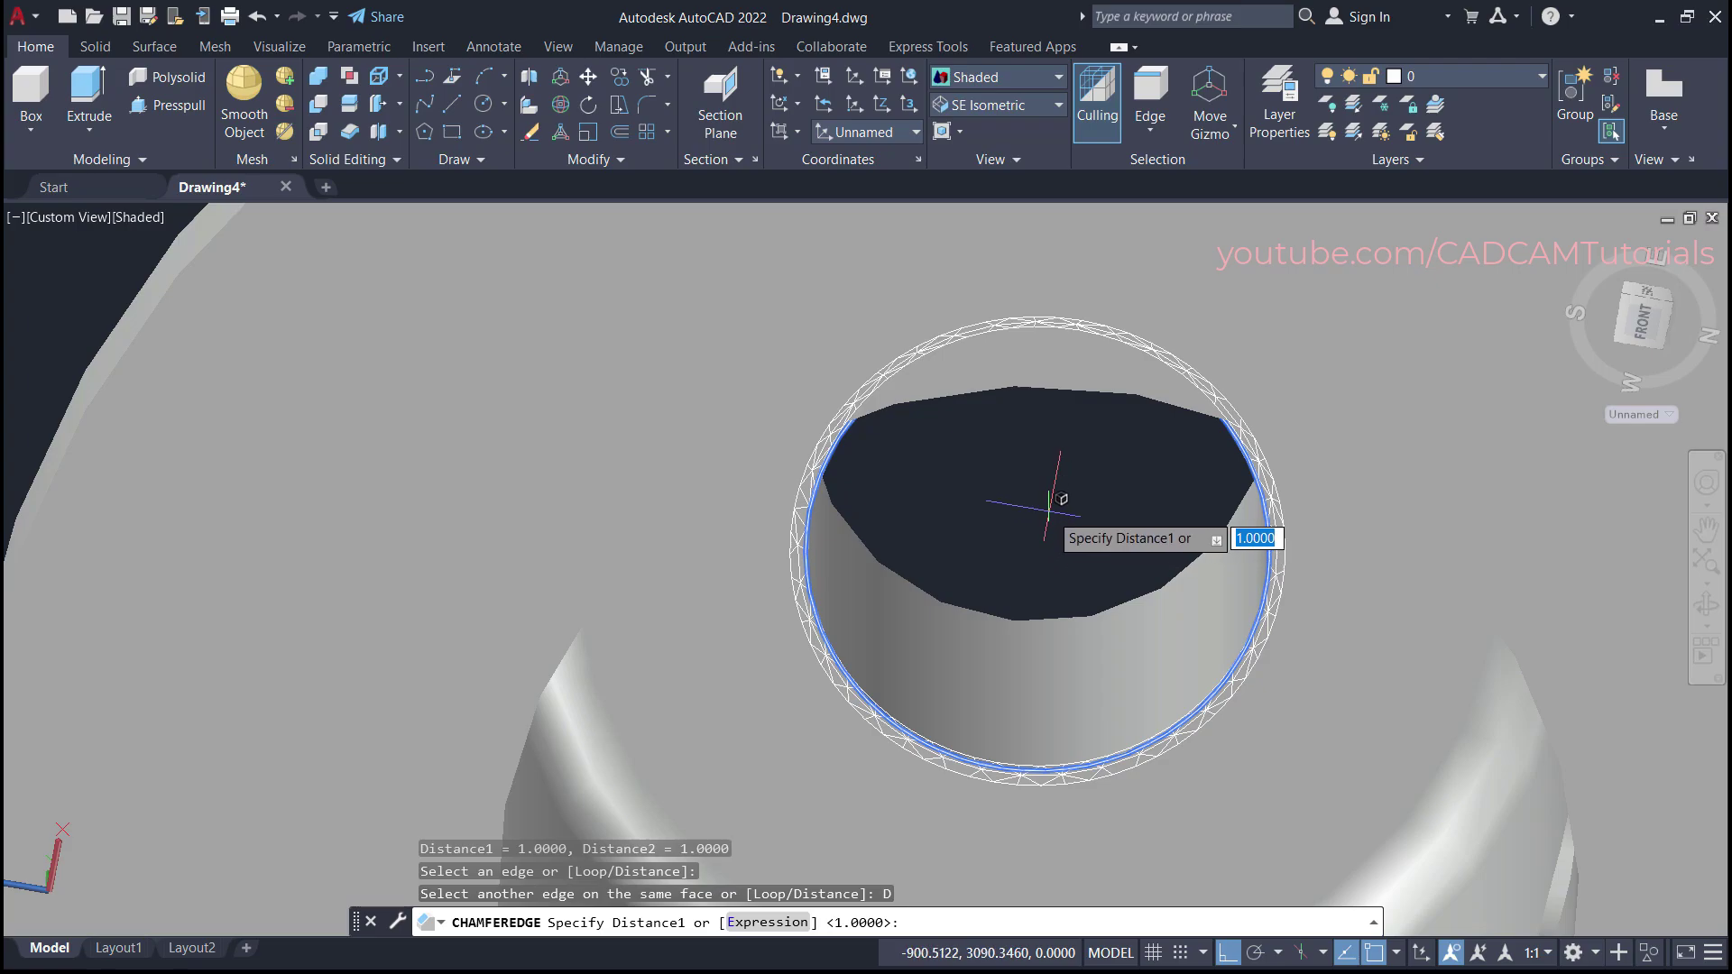
text(2)
key(Return)
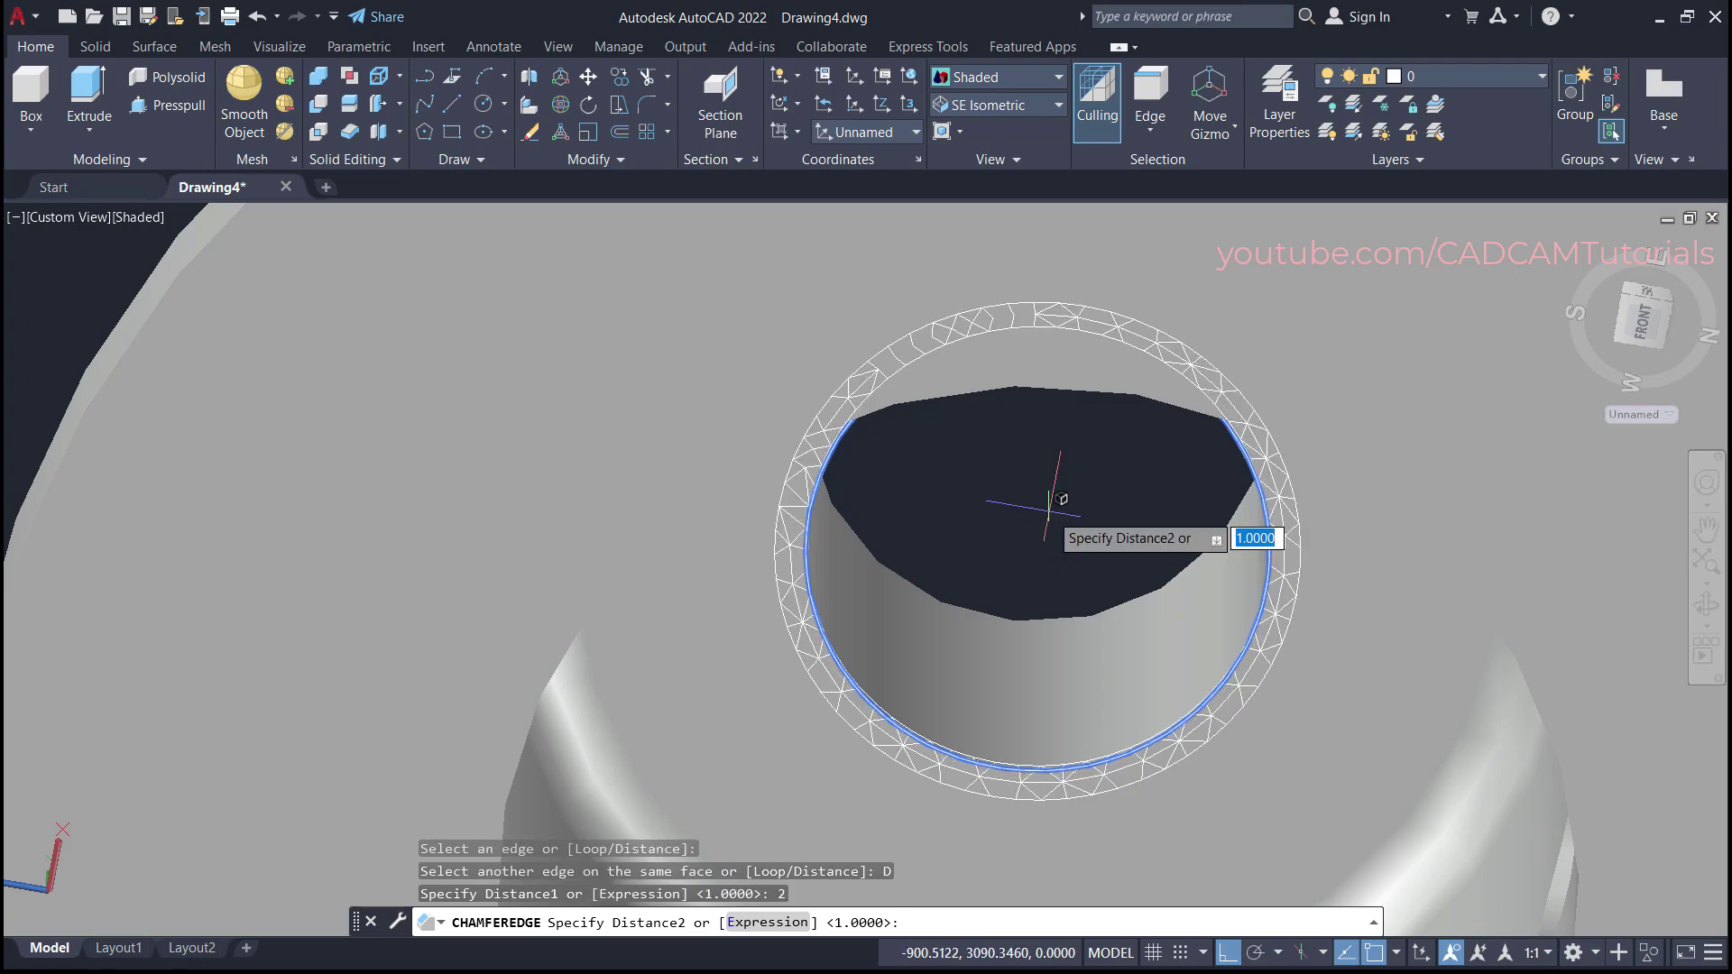
key(Return)
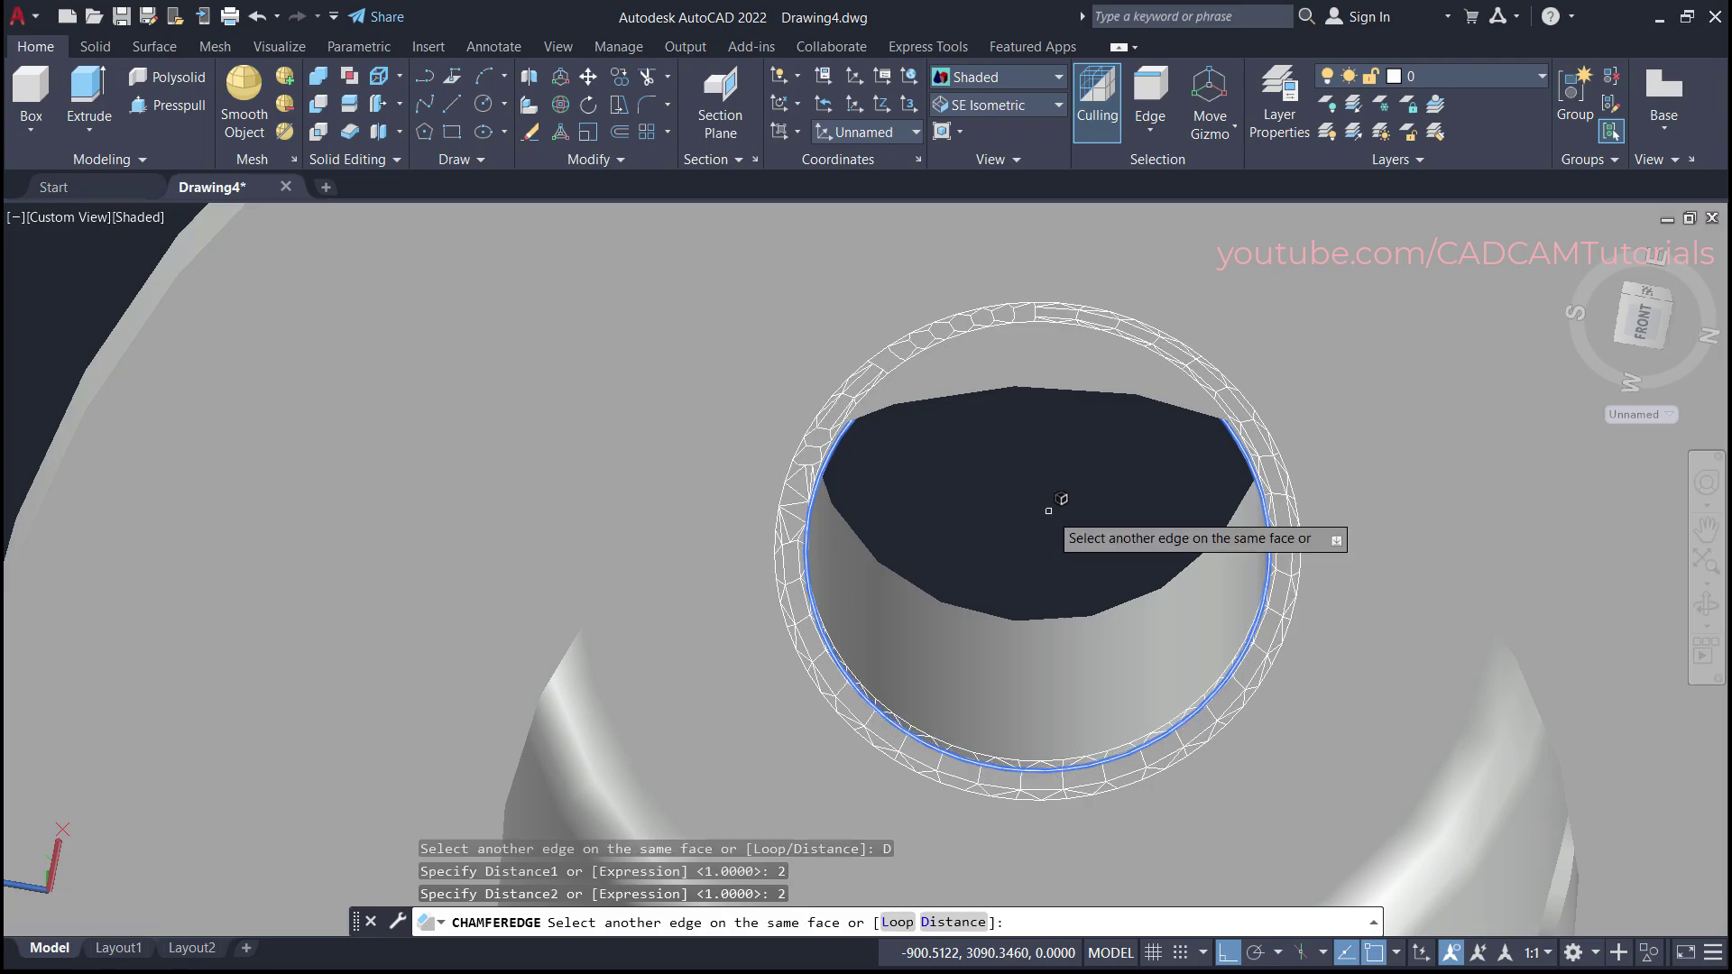
key(Return)
key(Return)
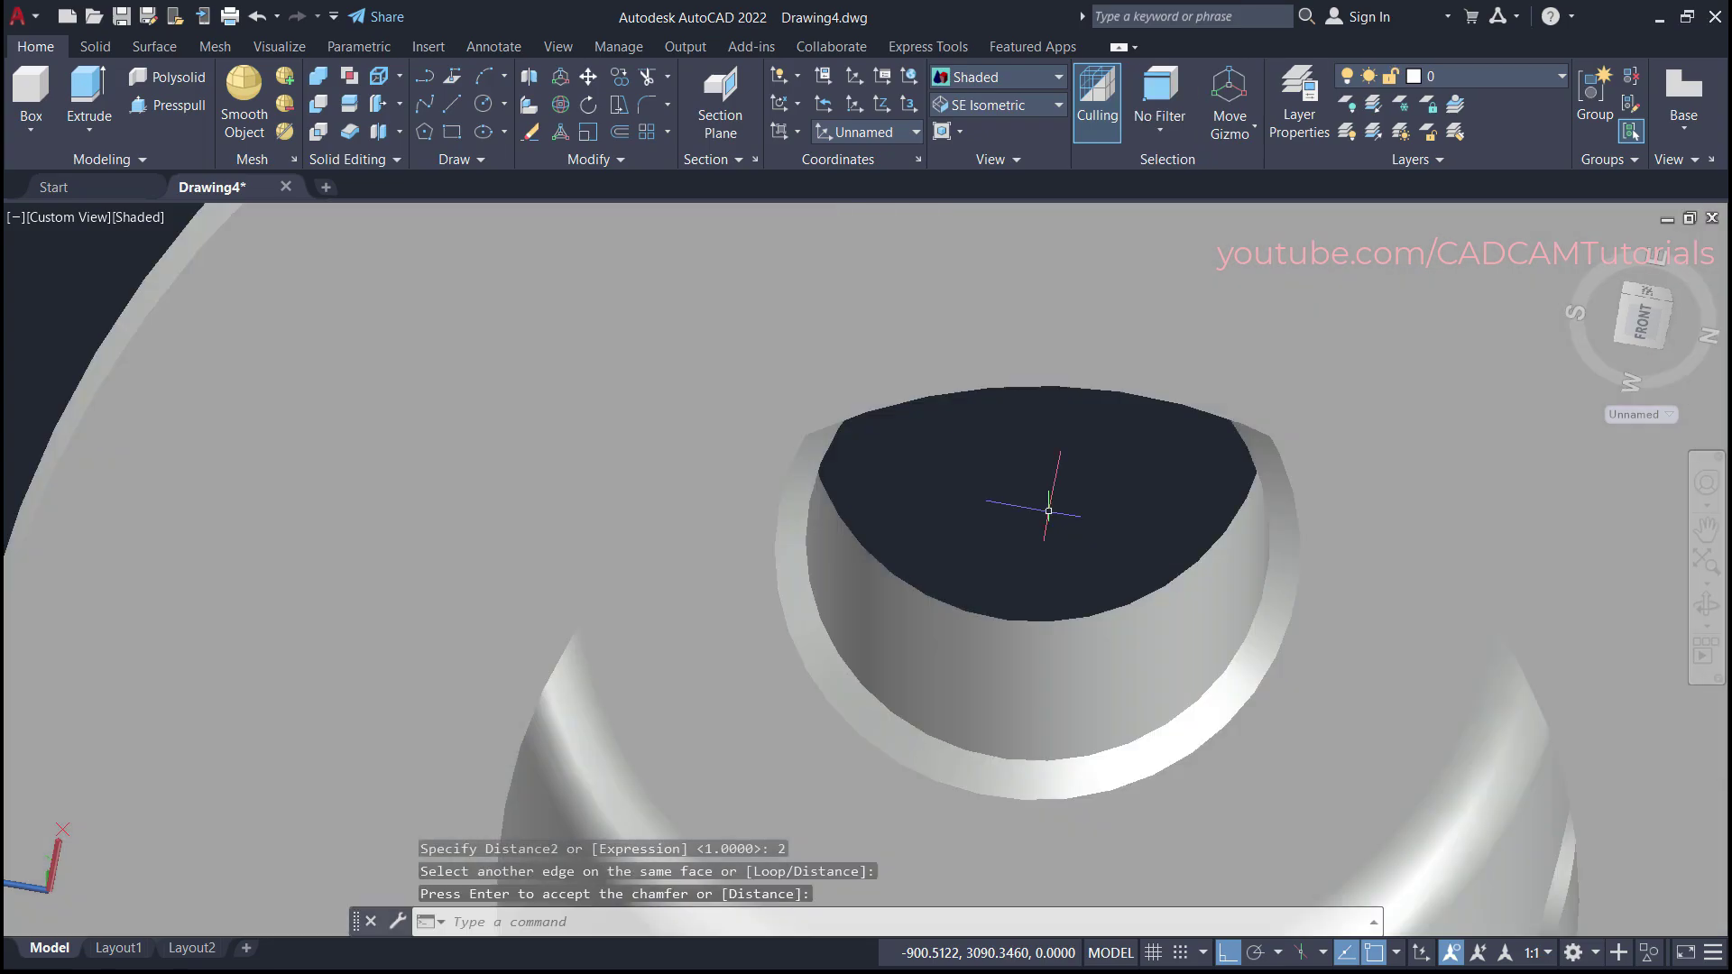
scroll(1048, 511, down, 4)
shift+middle_drag(1078, 710, 978, 648)
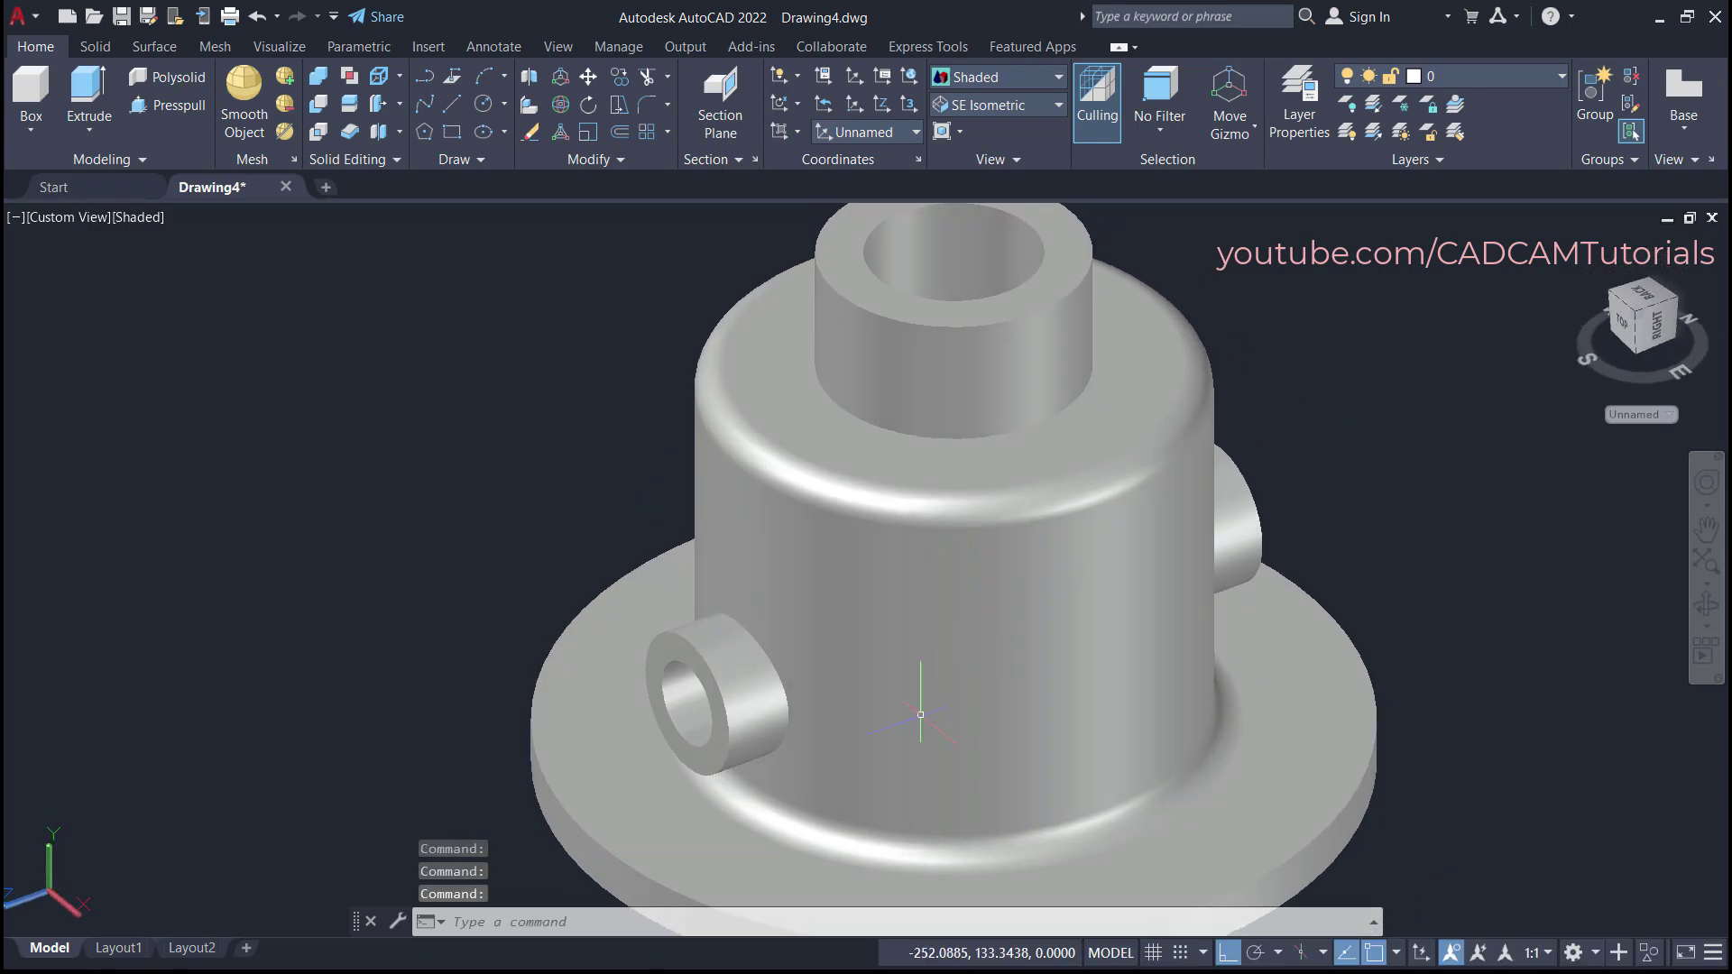
- Change the entire hub solid's colour to Yellow in Quick Properties
scroll(978, 645, down, 3)
click(961, 542)
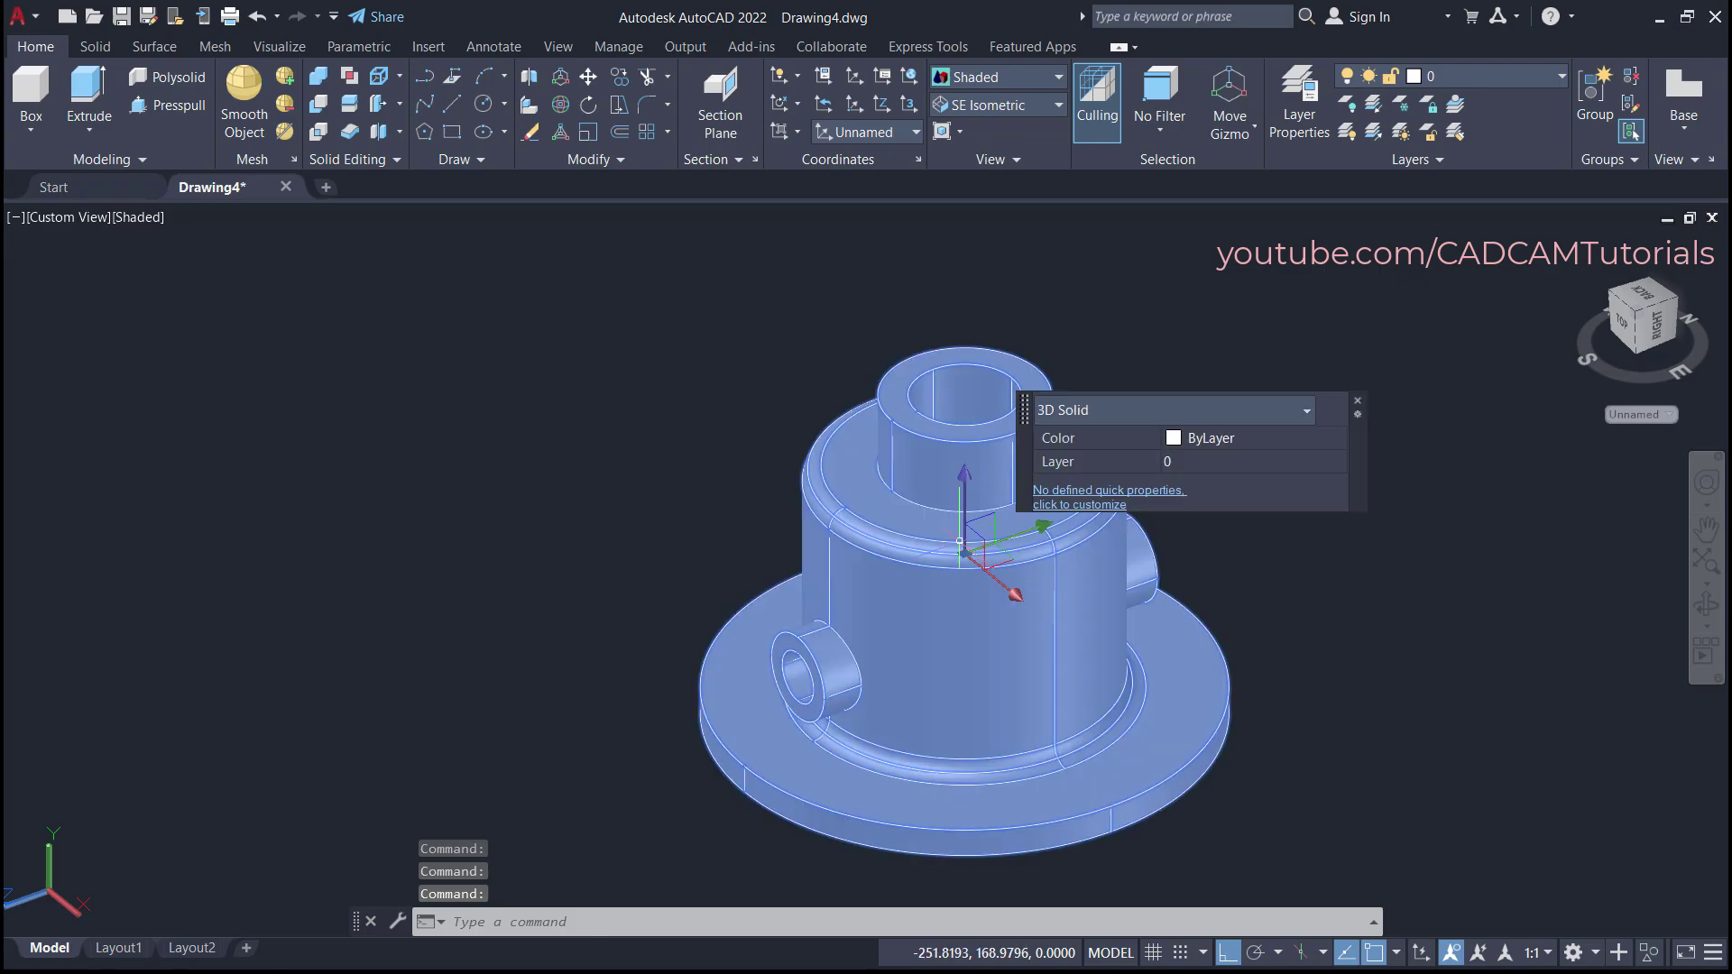
click(1225, 433)
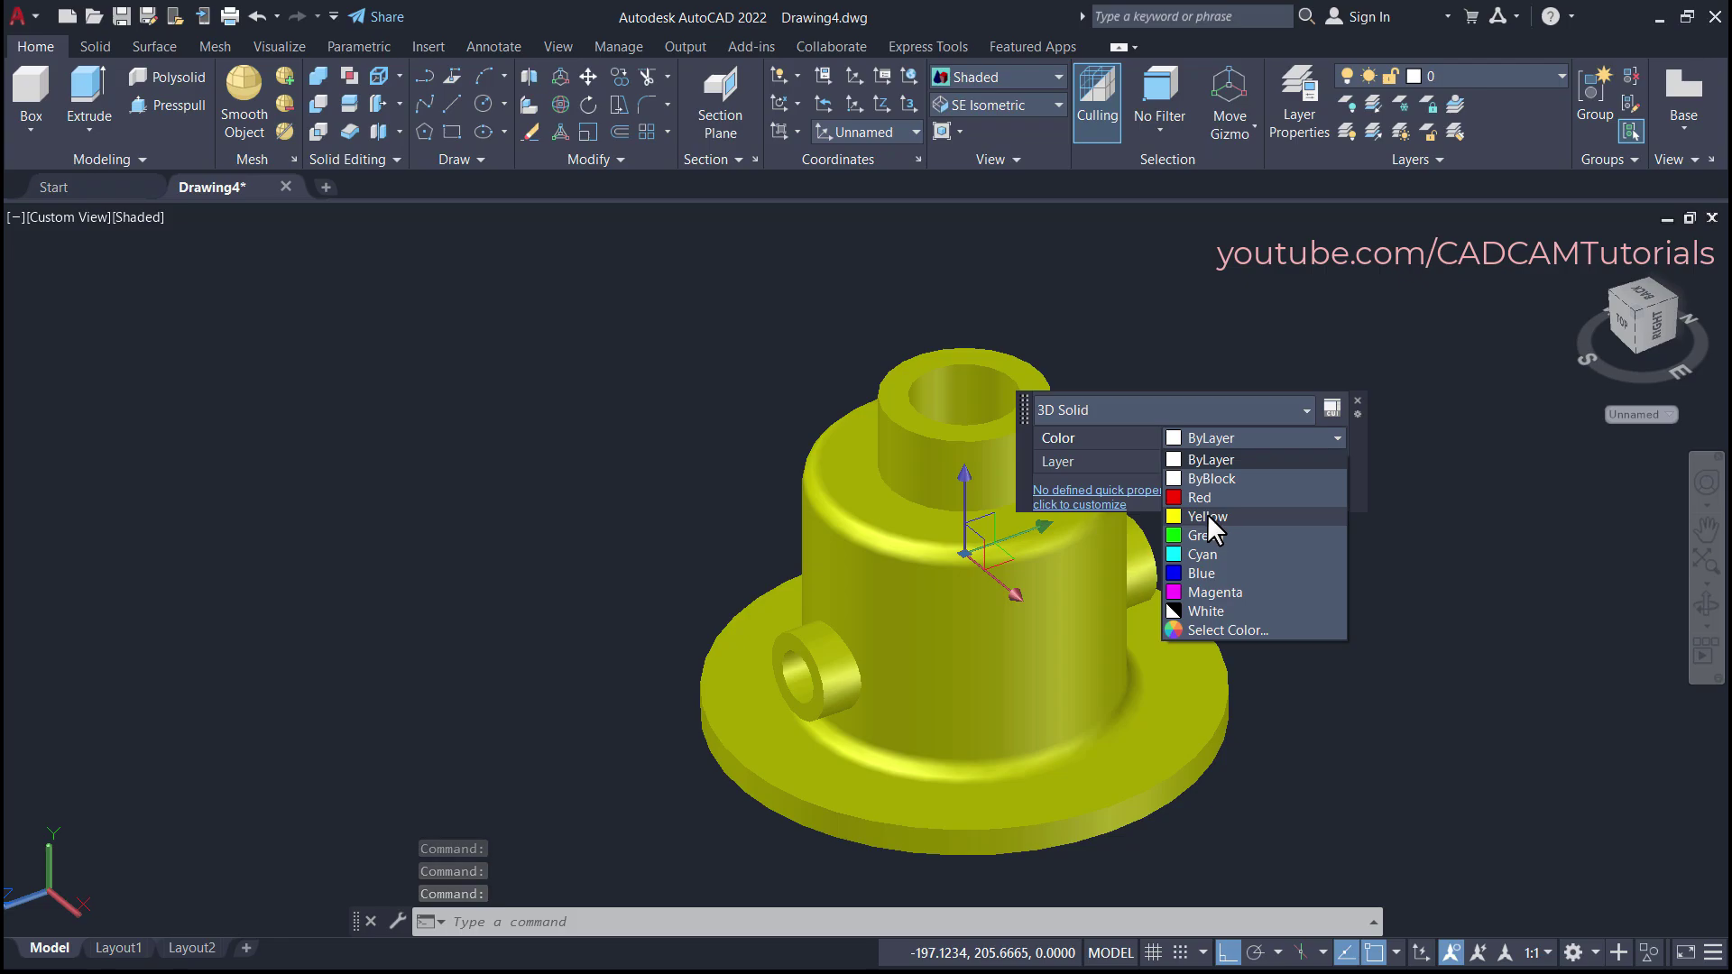
click(1207, 516)
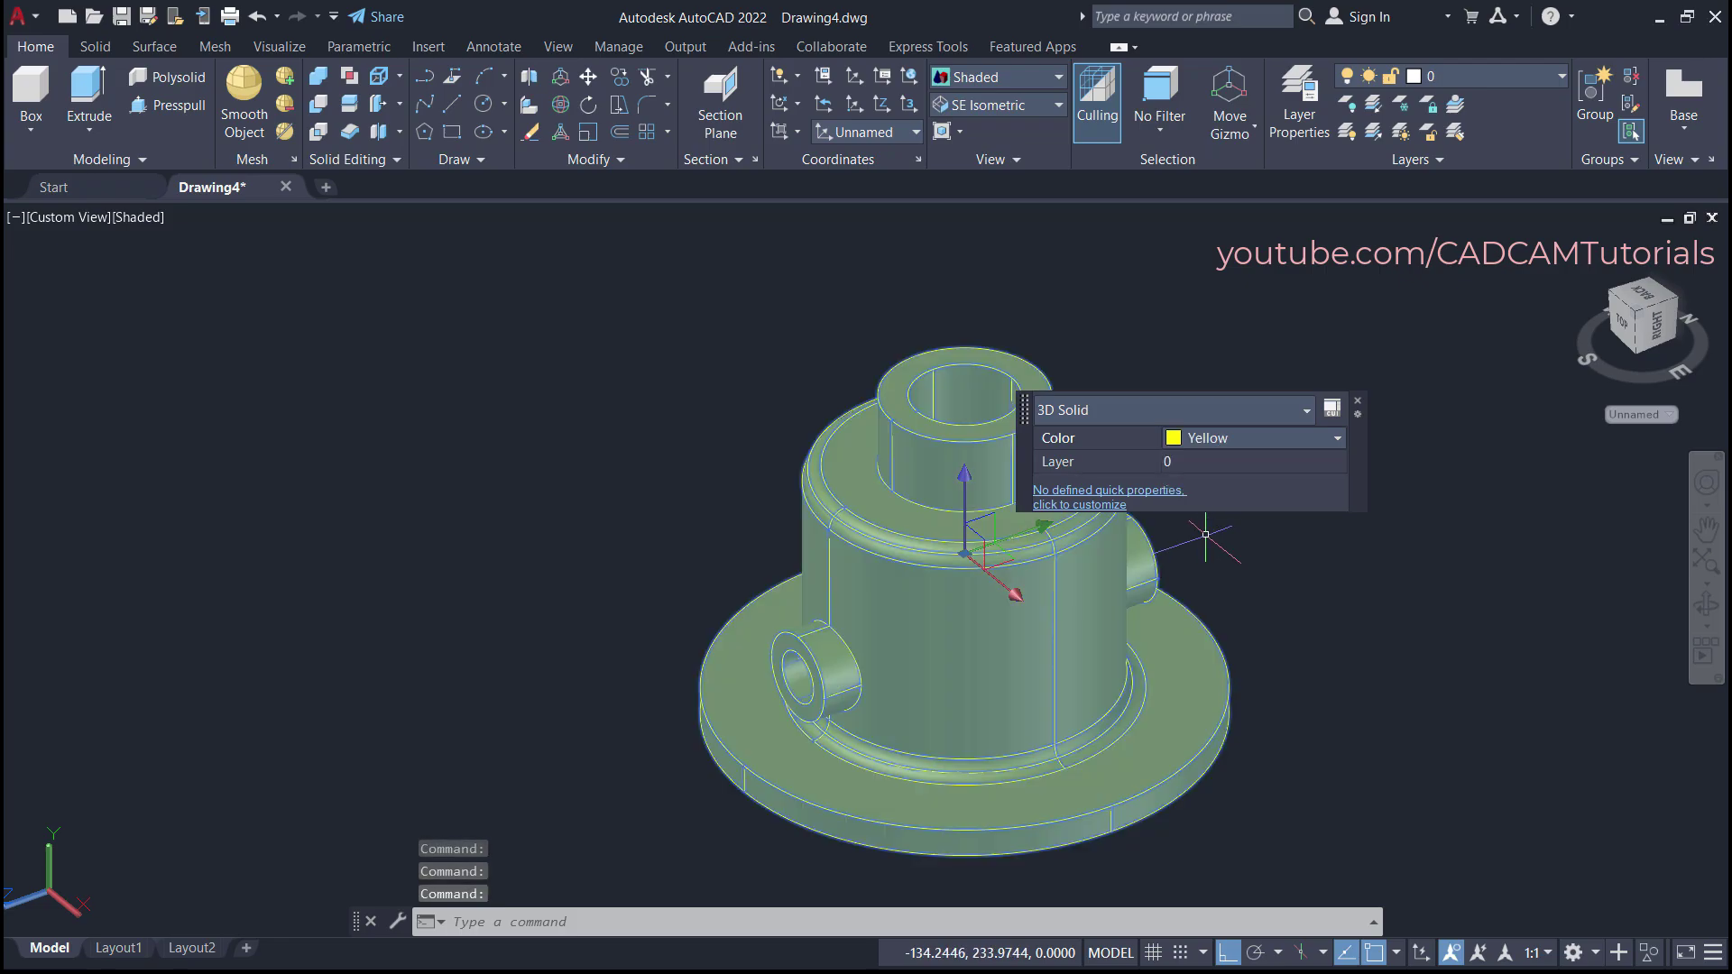
key(Escape)
key(Escape)
- Enlarge the hub in the view and bring the dimensioned reference section PDF forward
mouse_move(1197, 556)
middle_down()
mouse_move(1338, 707)
mouse_move(1372, 696)
middle_up()
scroll(1304, 671, up, 3)
key(alt+Tab)
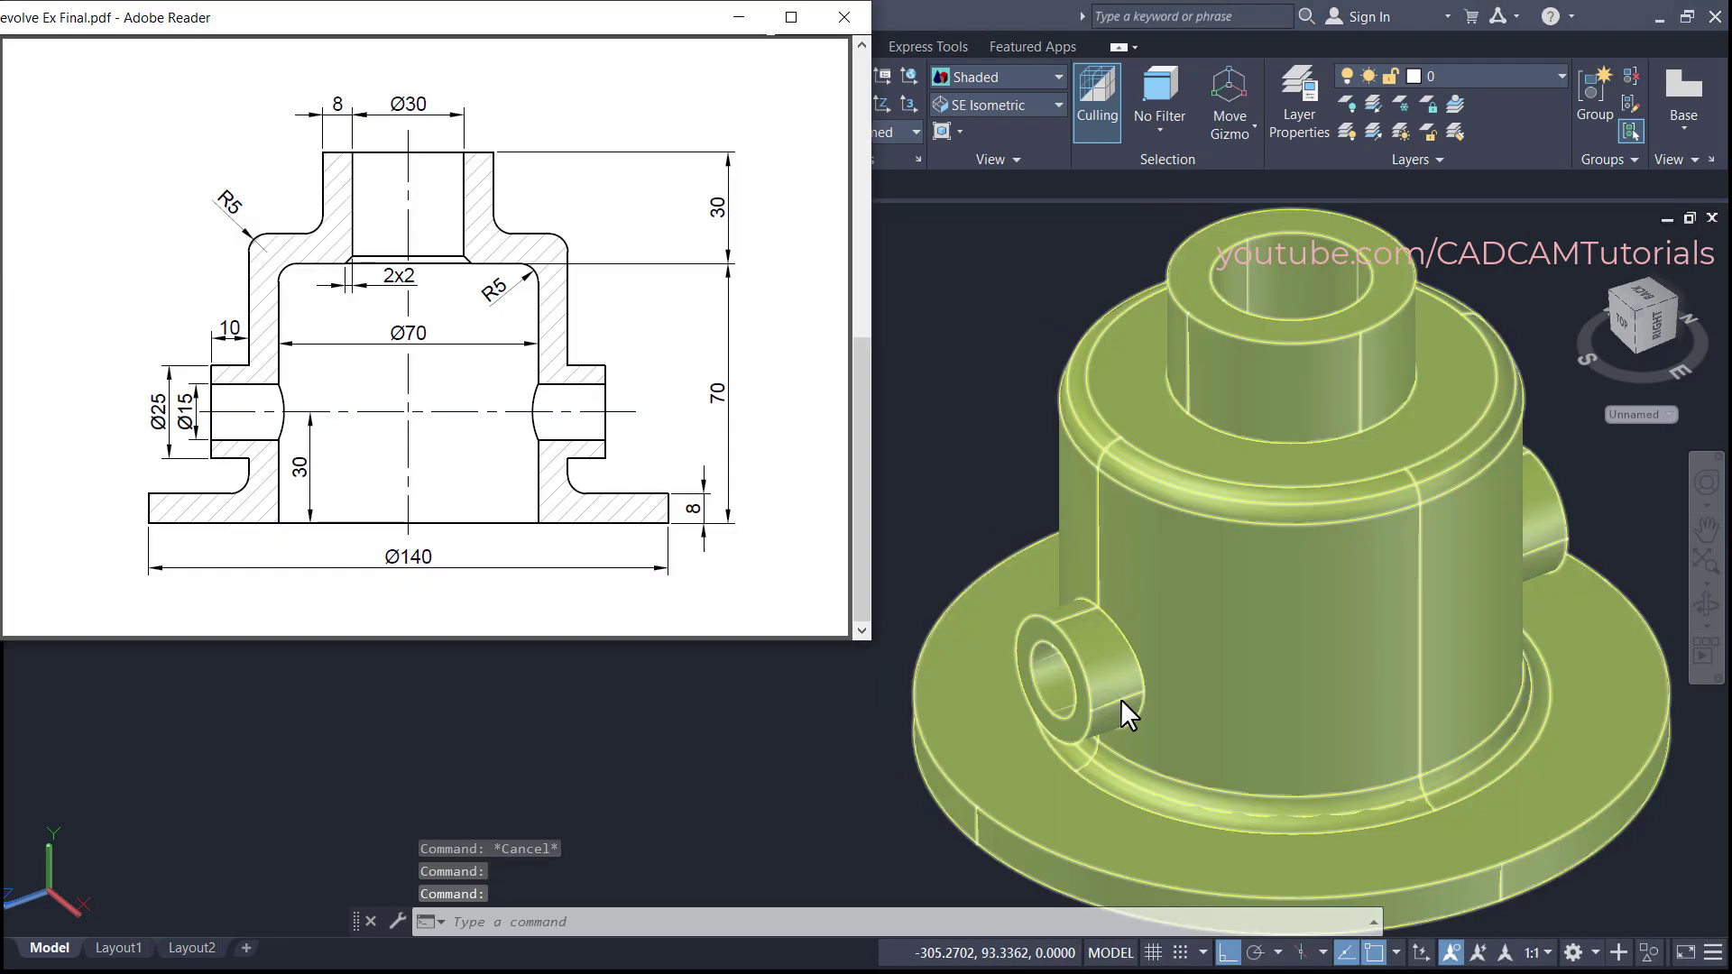